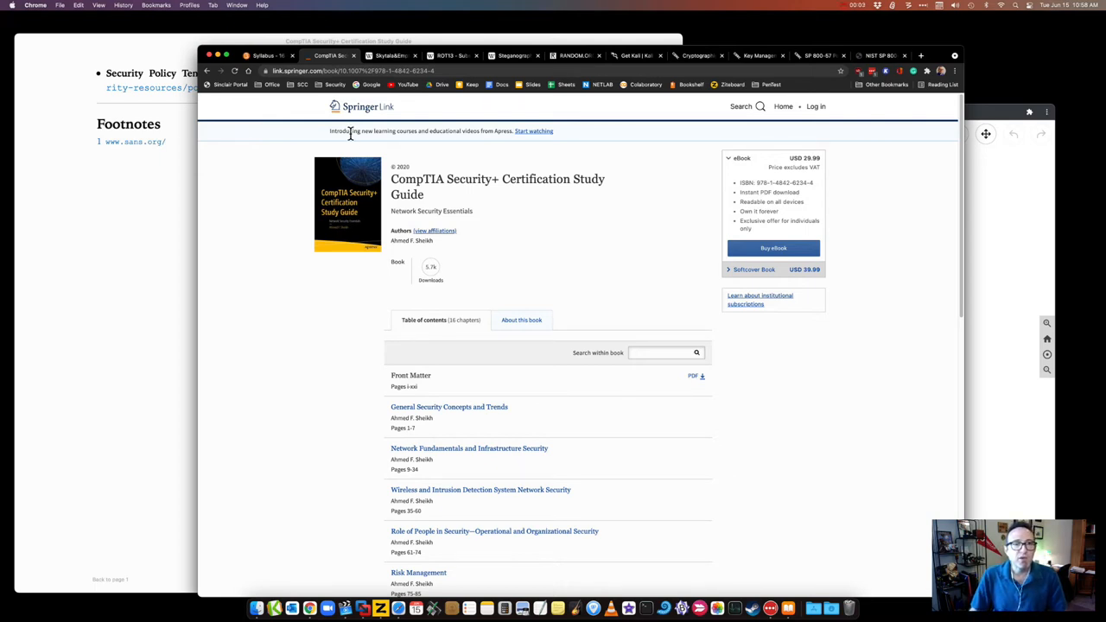
Step: Glance at the textbook's Cryptography chapter, then return to the Springer study guide page
click(161, 298)
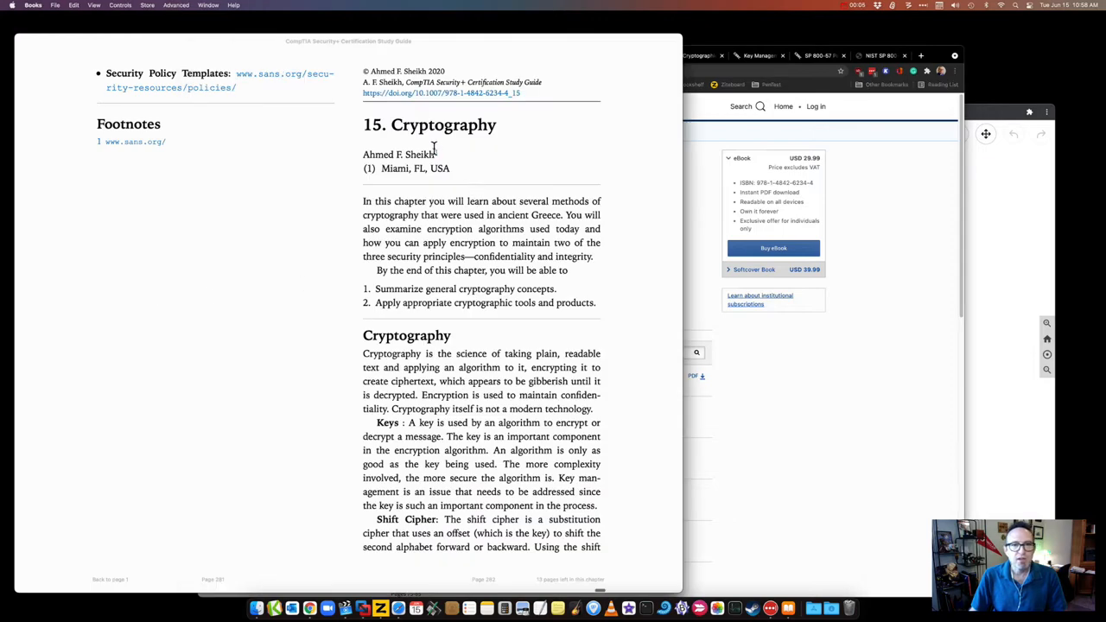
click(769, 360)
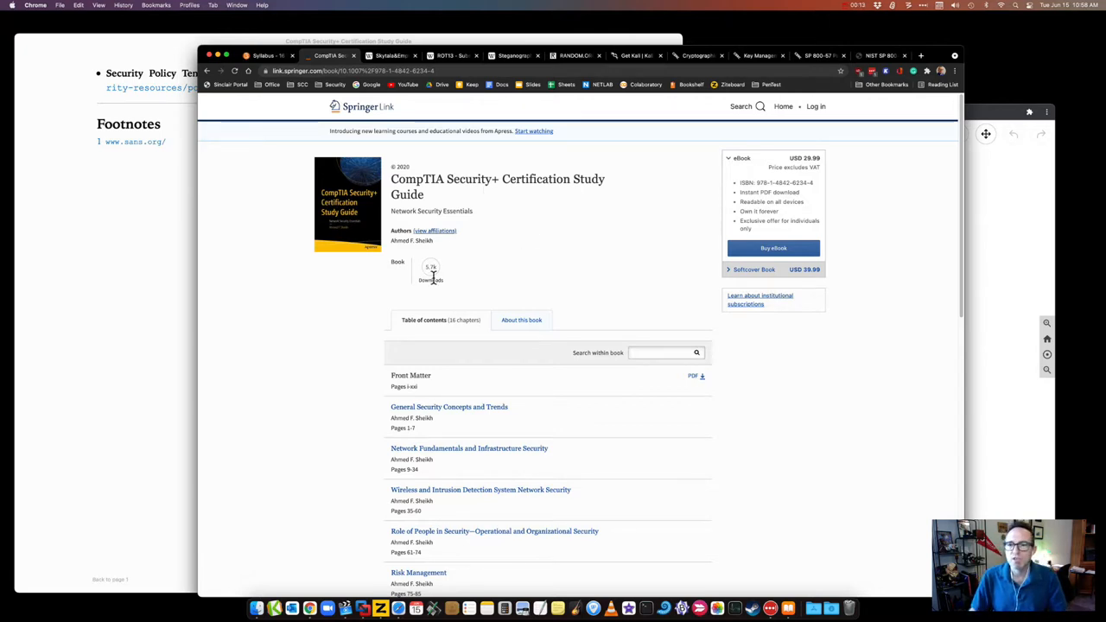
Step: Close the Springer study guide and bring the textbook's Chapter 15, Cryptography, forward
click(353, 57)
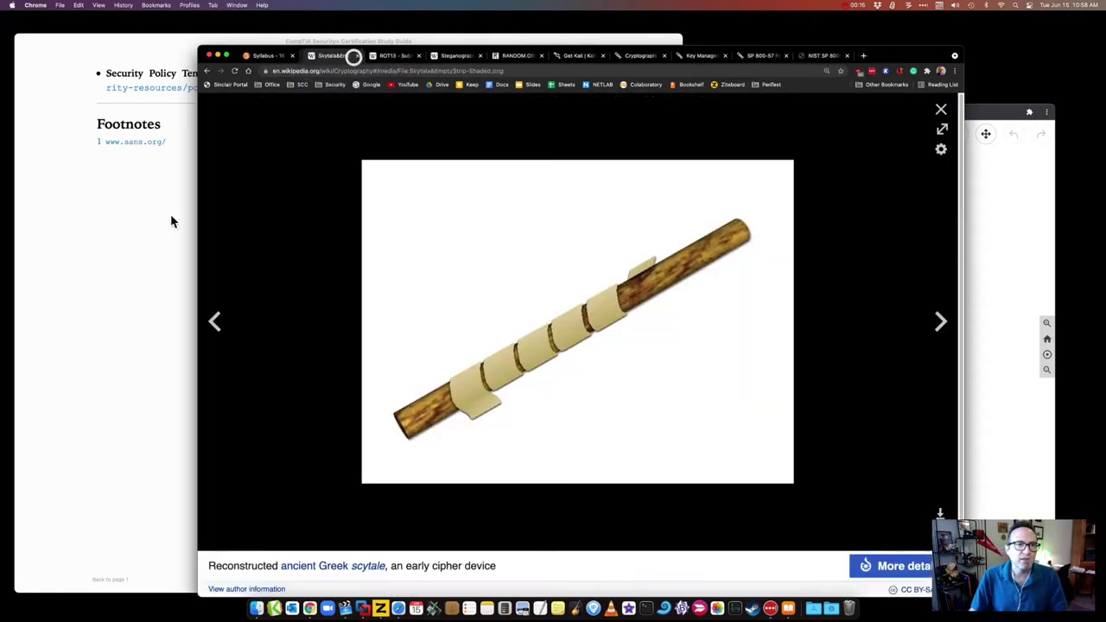
click(85, 279)
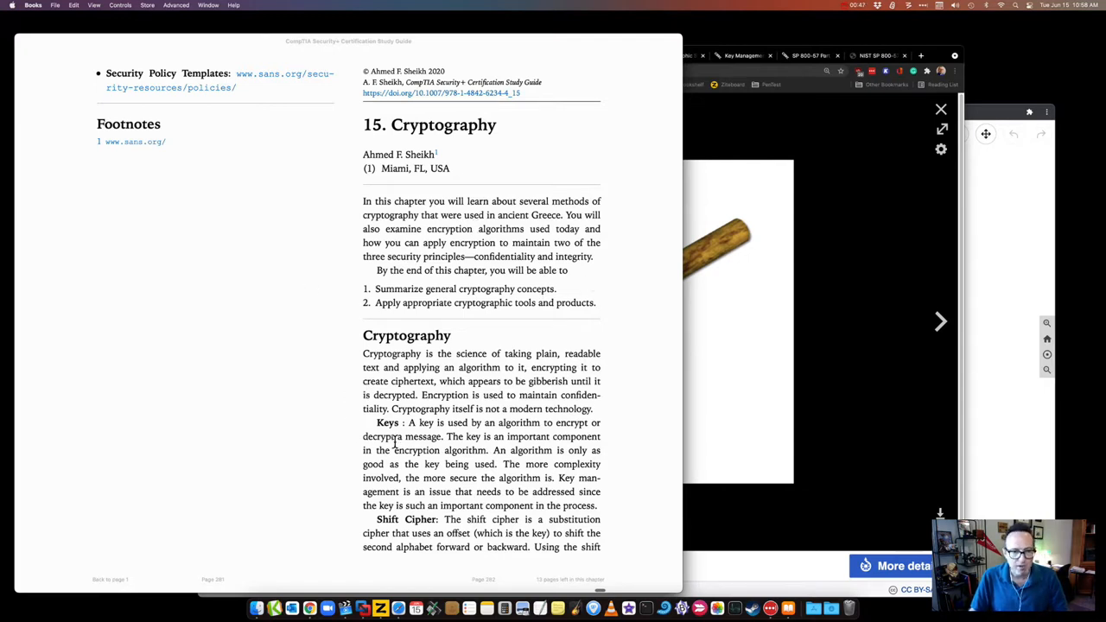
Step: Turn to the Caesar cipher and Vigenère table spread, then bring the scytale image forward
key(Right)
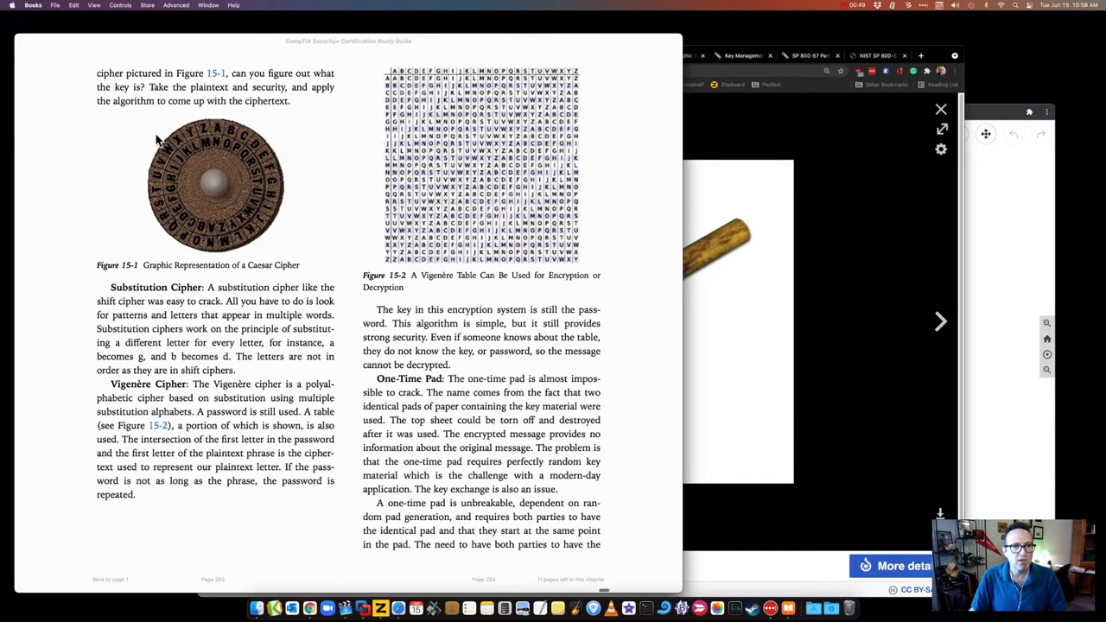
click(959, 124)
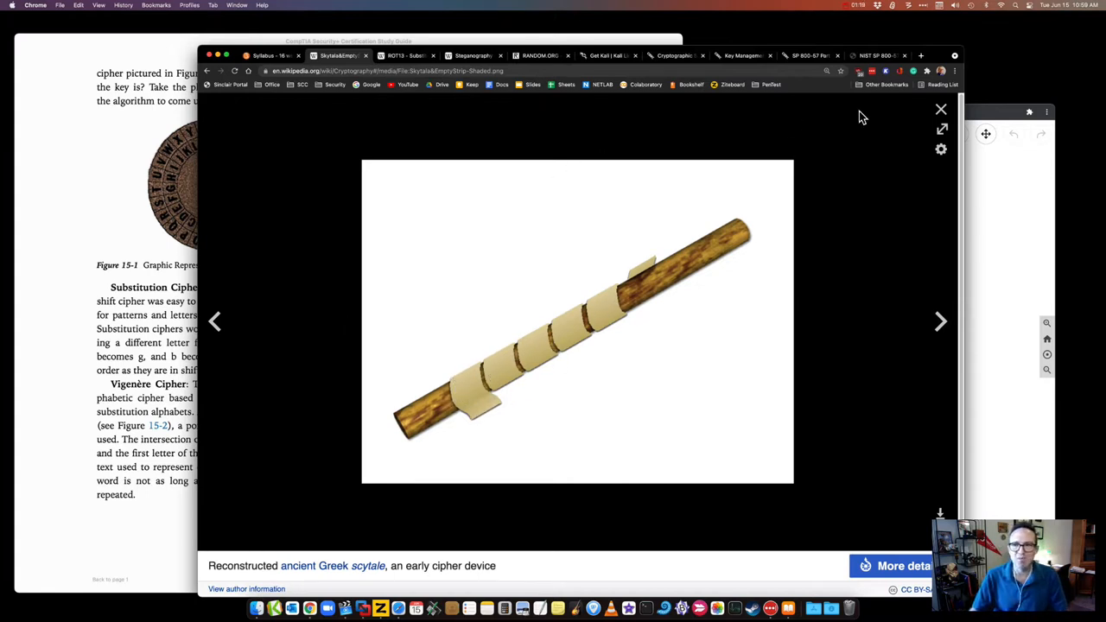
Step: Close the scytale image to the Classic cryptography section and show the textbook spread
click(942, 109)
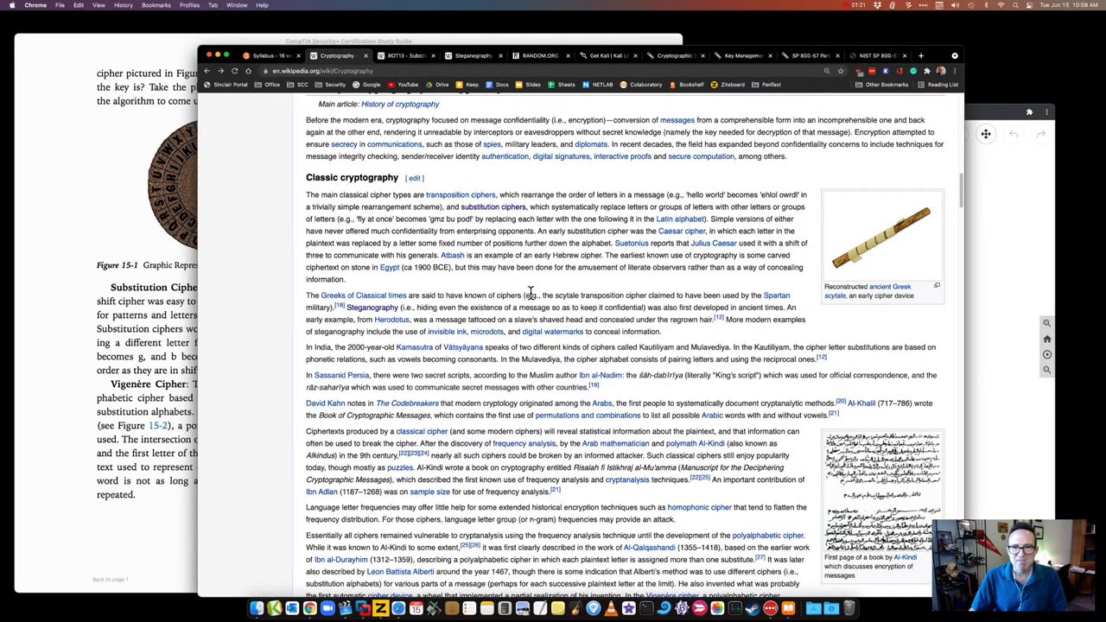
scroll(531, 291, down, 1)
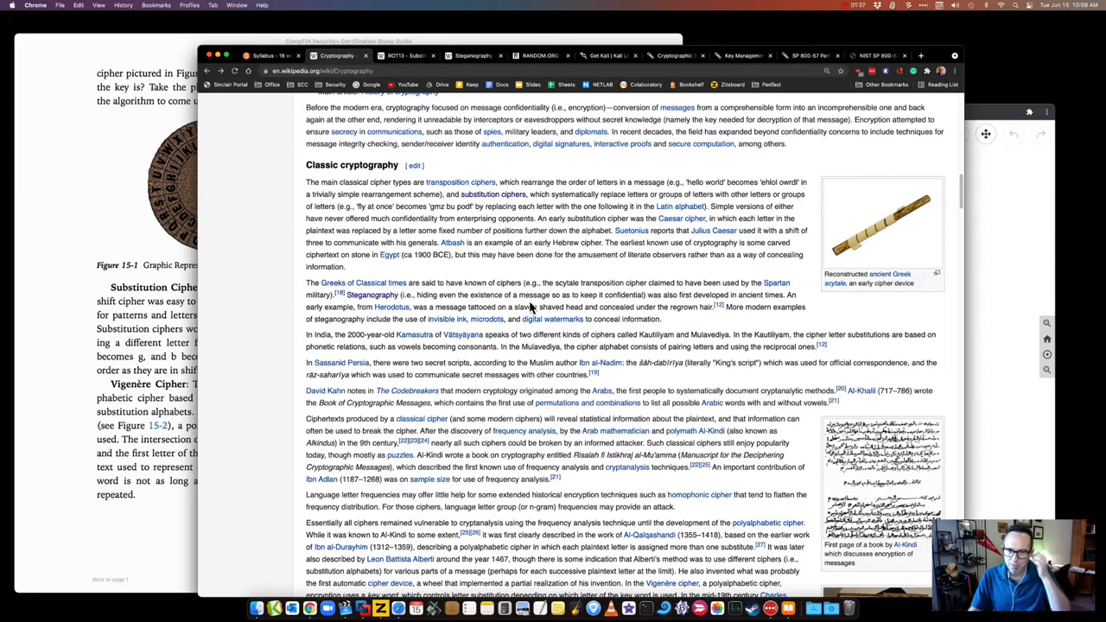
click(132, 250)
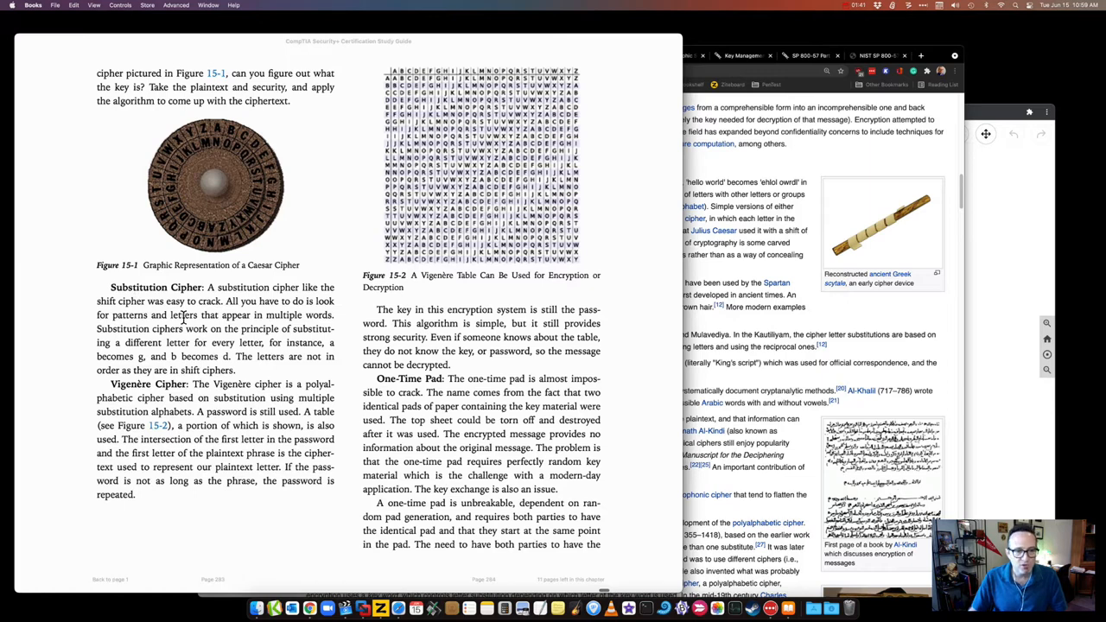
Step: Return to the Cryptography article and view the ROT13 13-letter rotation diagram page
click(734, 177)
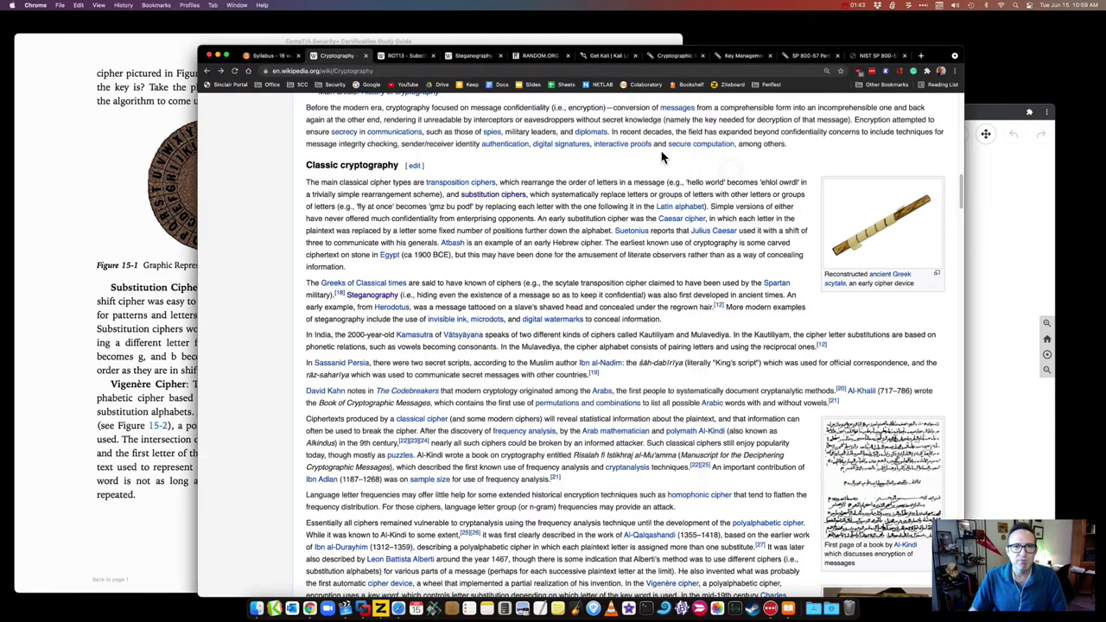
click(409, 57)
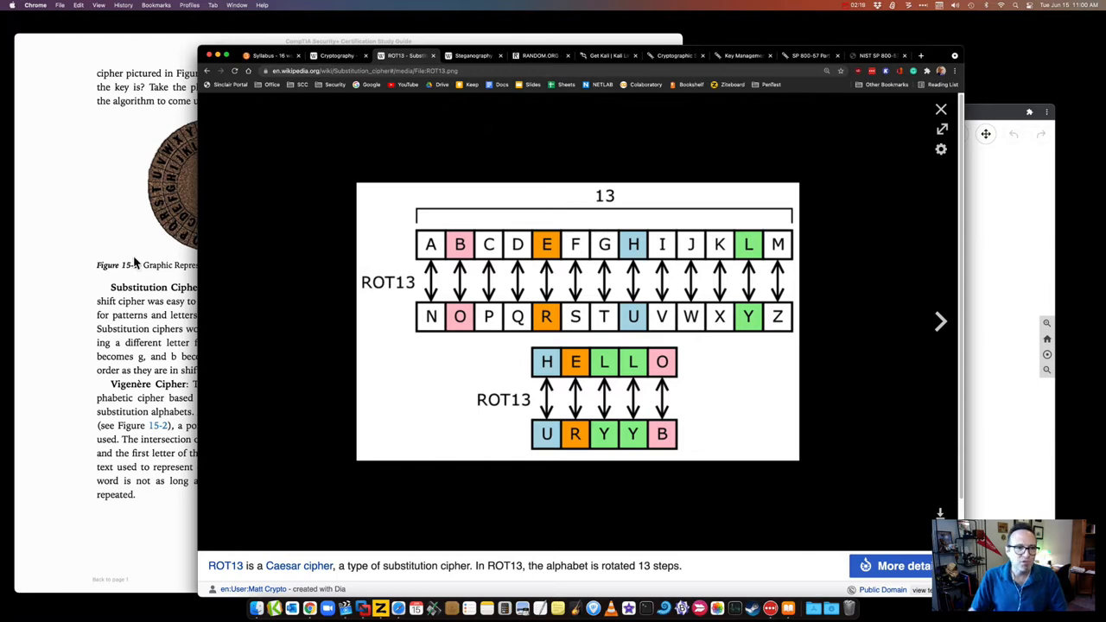
click(433, 55)
click(337, 55)
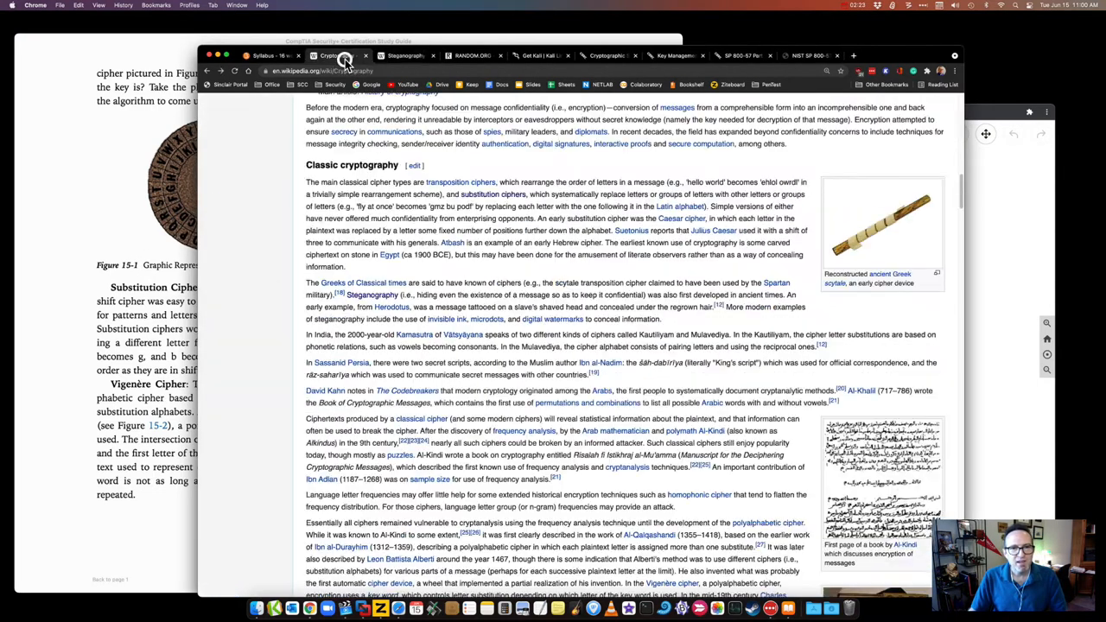
scroll(525, 334, up, 5)
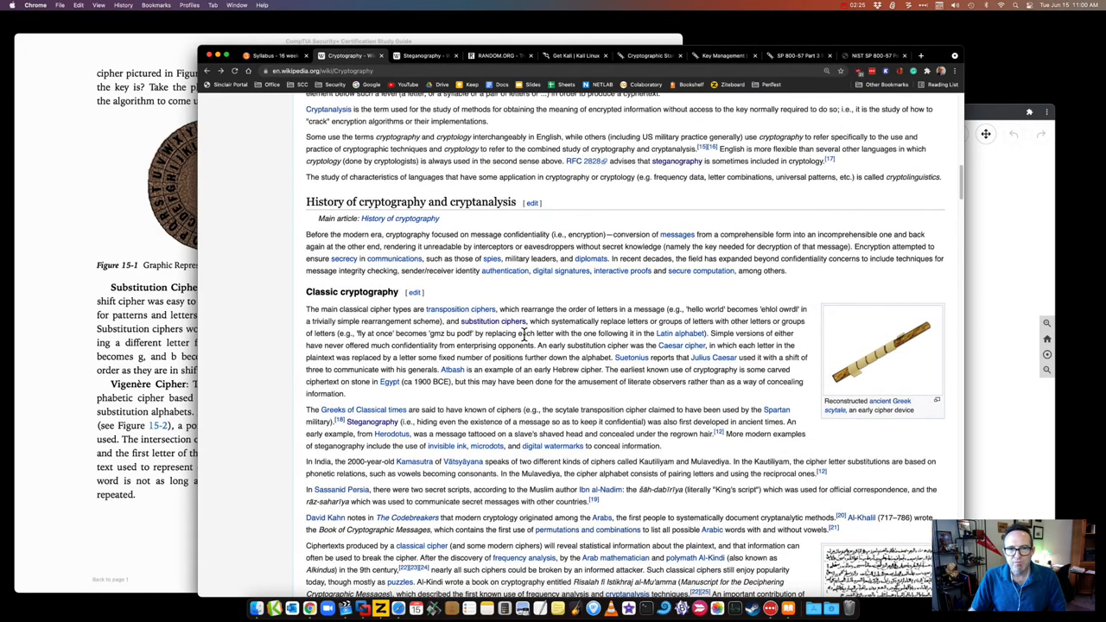
scroll(526, 336, up, 1)
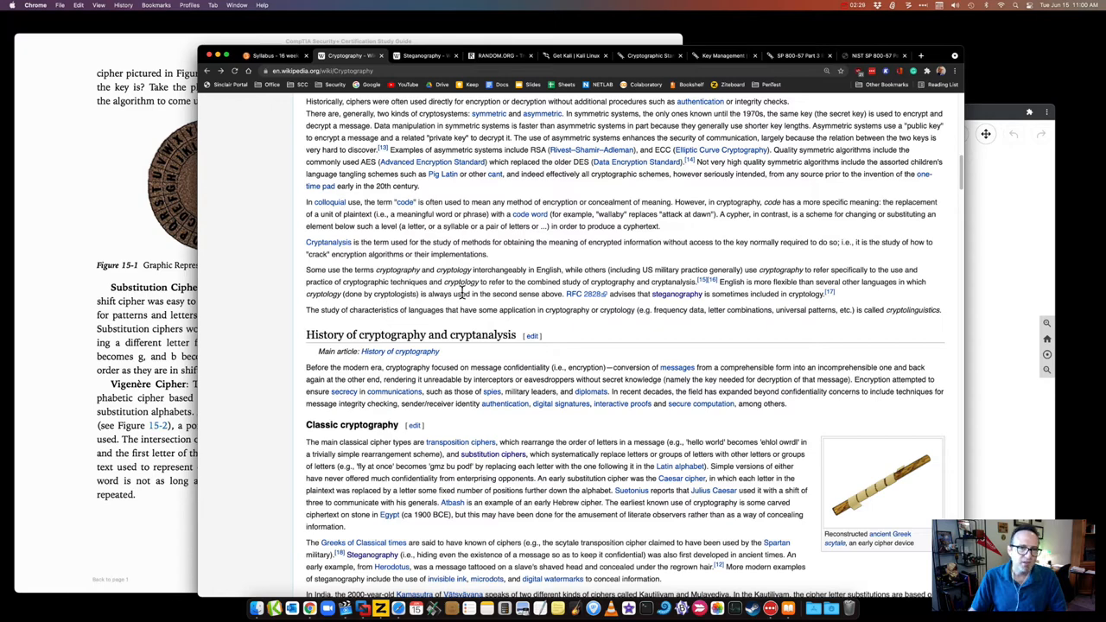
scroll(462, 293, up, 5)
scroll(462, 294, up, 4)
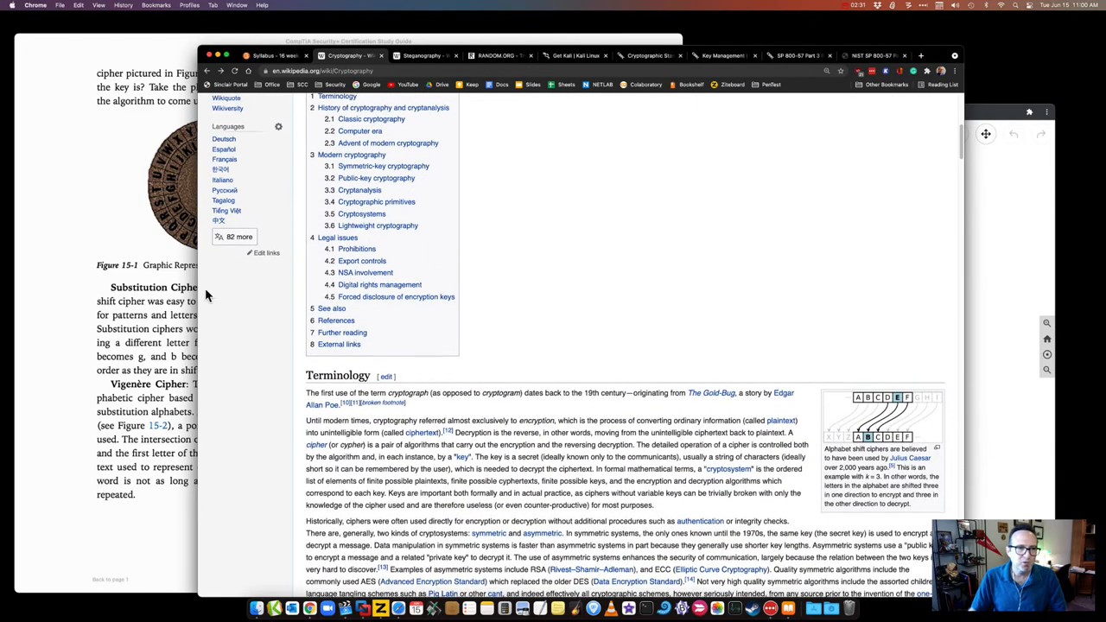
click(196, 291)
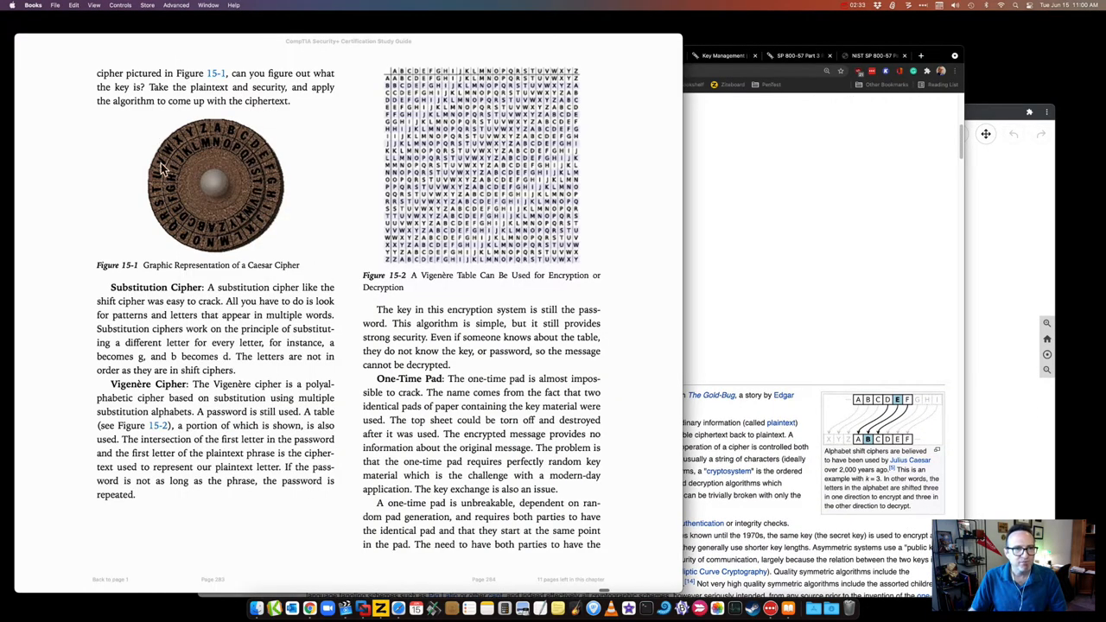
click(754, 231)
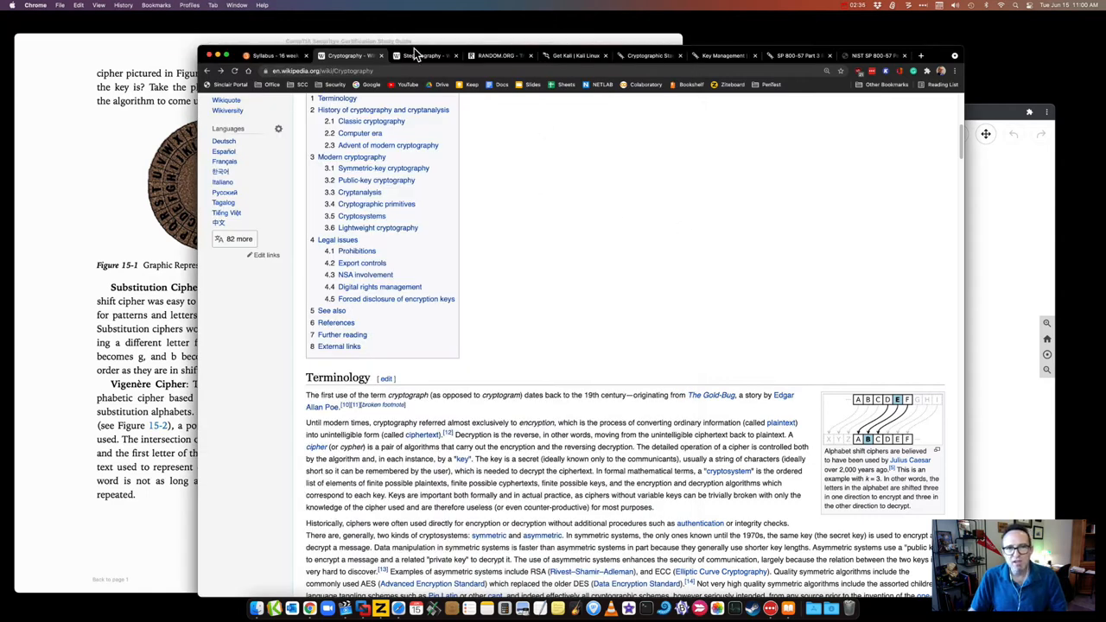
Step: Close the Cryptography article so the Steganography article is showing
click(381, 56)
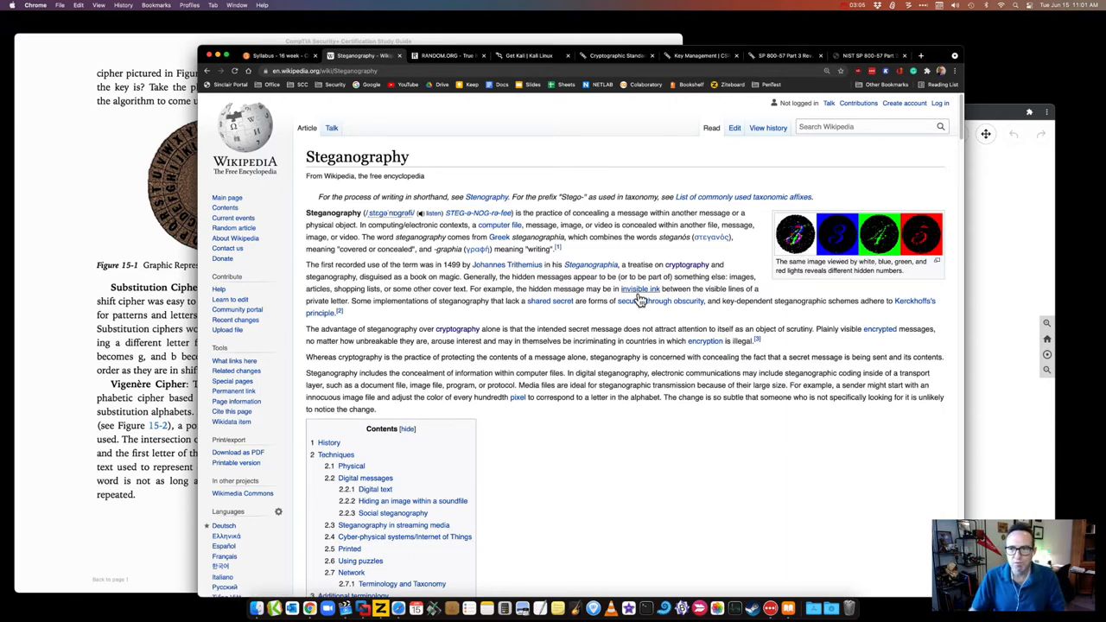
scroll(639, 300, down, 2)
scroll(699, 295, down, 3)
scroll(699, 295, down, 5)
scroll(699, 294, down, 1)
scroll(699, 295, down, 2)
scroll(699, 293, down, 1)
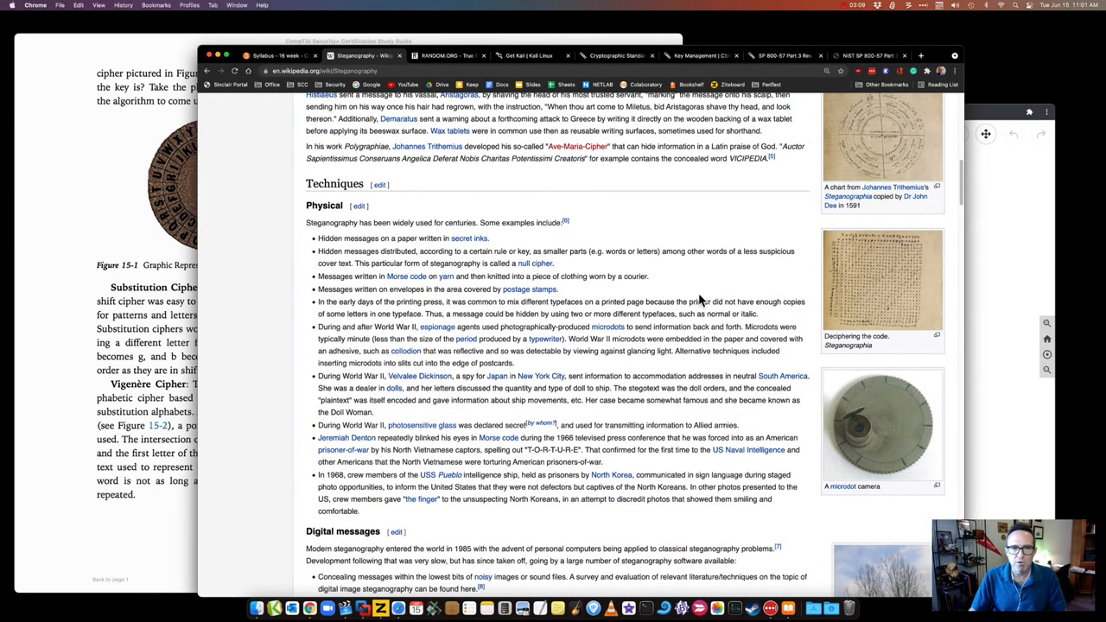
scroll(635, 307, up, 1)
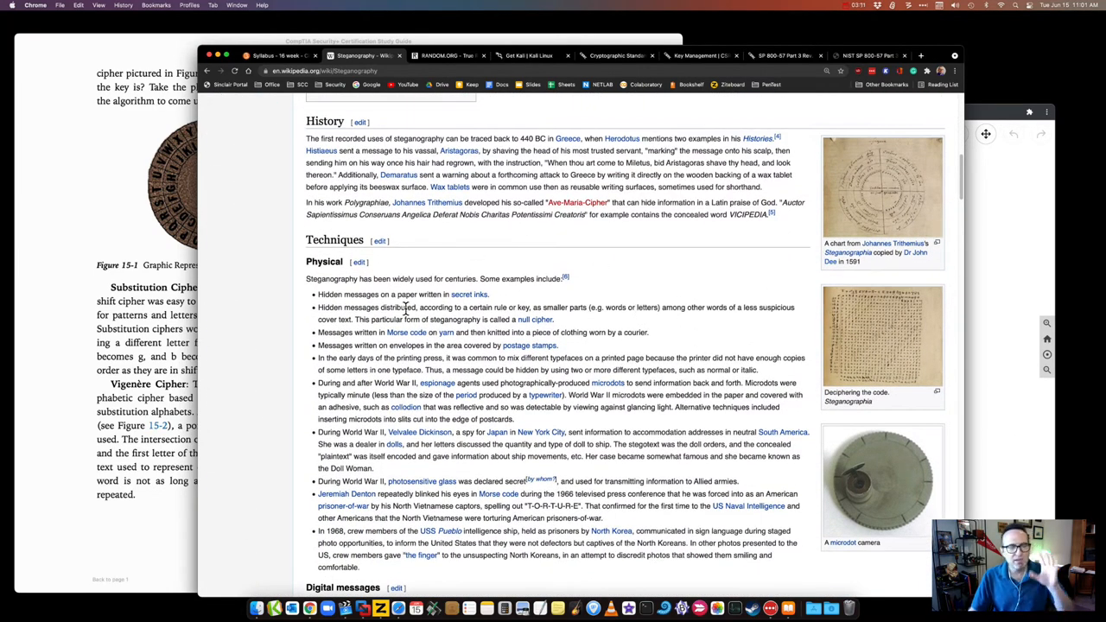
scroll(401, 392, down, 2)
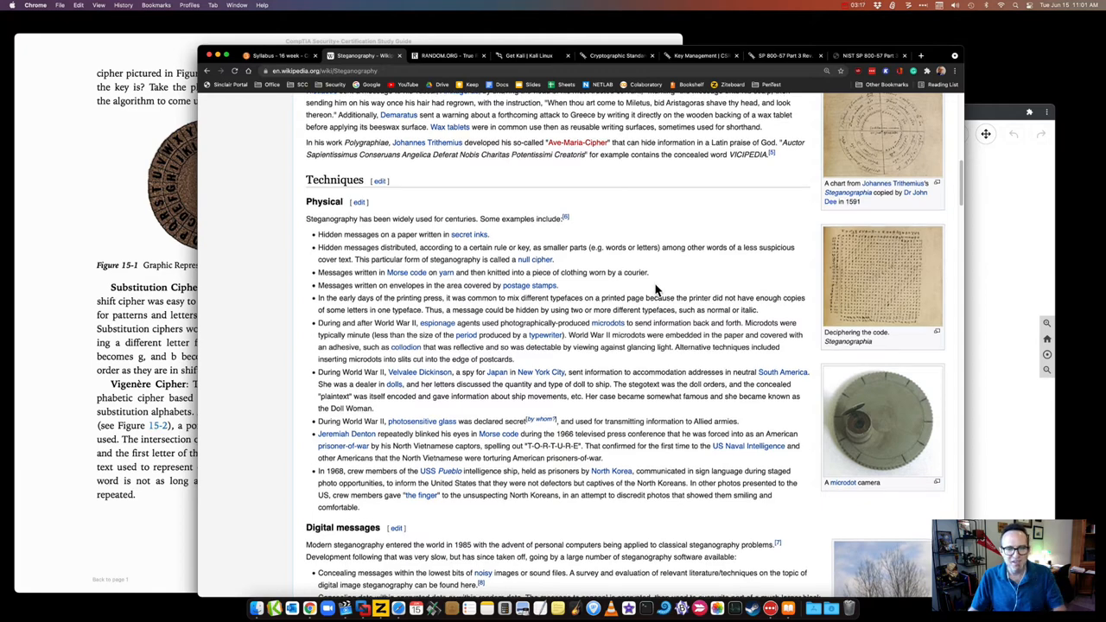
scroll(655, 285, down, 3)
scroll(655, 285, down, 4)
scroll(654, 285, down, 1)
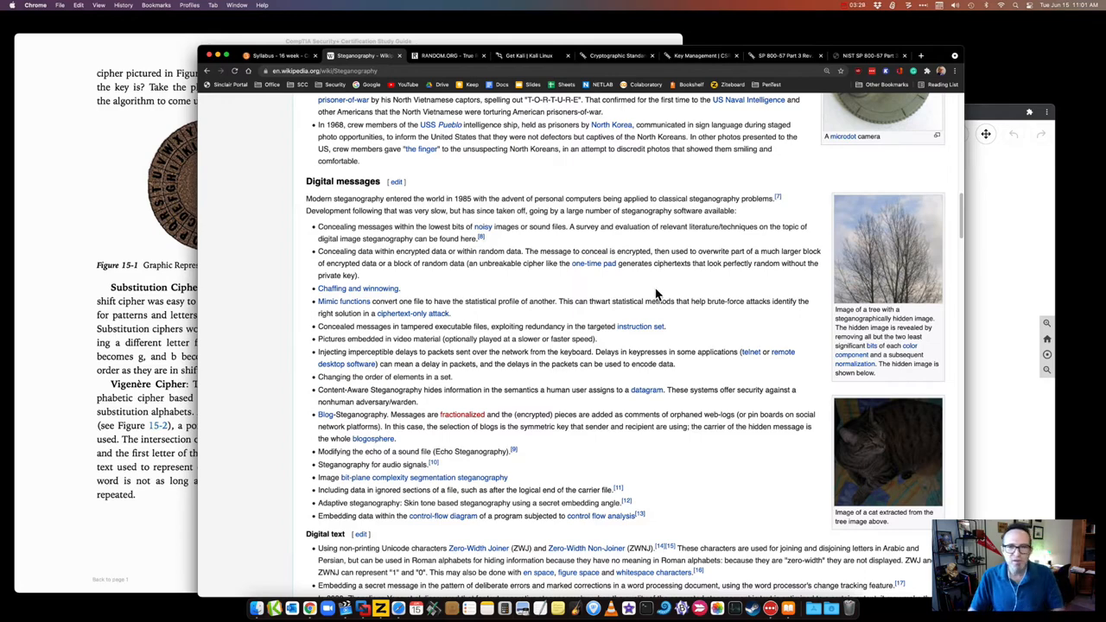
scroll(765, 264, down, 1)
scroll(762, 273, down, 2)
scroll(760, 278, down, 3)
scroll(759, 278, down, 2)
scroll(760, 278, down, 1)
scroll(759, 278, down, 4)
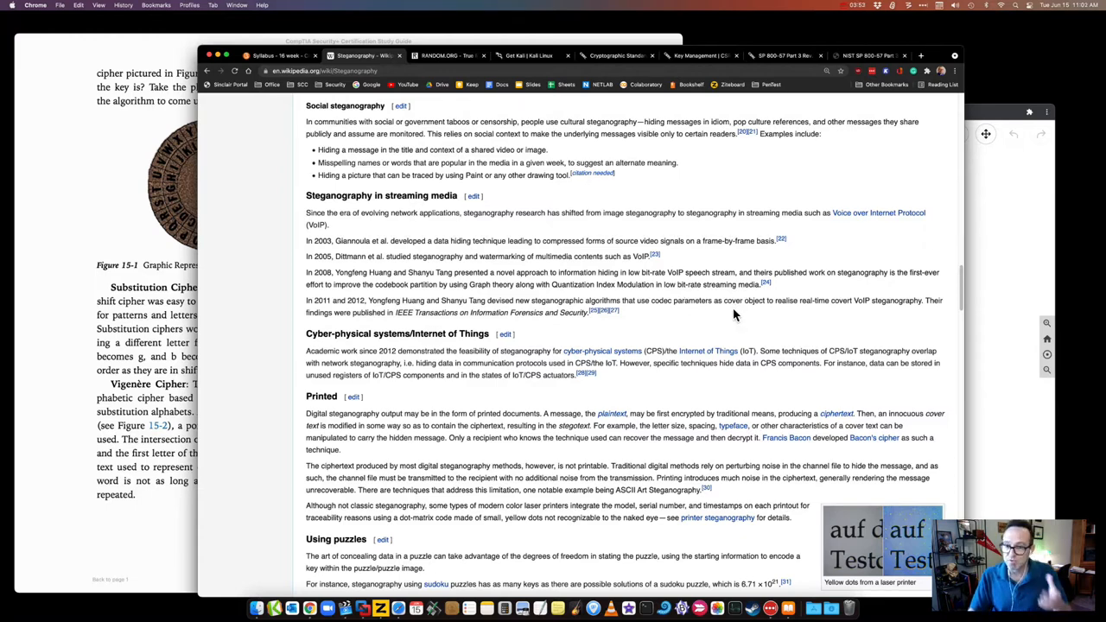
scroll(727, 314, down, 1)
scroll(726, 314, up, 2)
scroll(727, 314, up, 3)
scroll(727, 314, up, 5)
scroll(727, 313, up, 5)
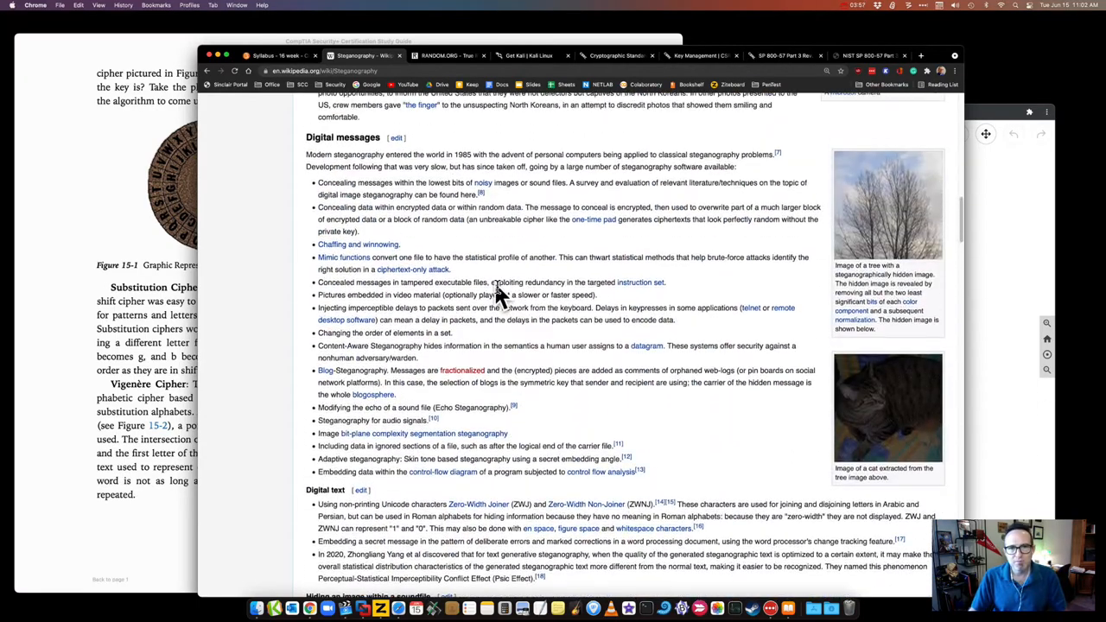
scroll(506, 296, up, 5)
scroll(506, 297, up, 5)
scroll(440, 202, up, 3)
scroll(599, 235, up, 5)
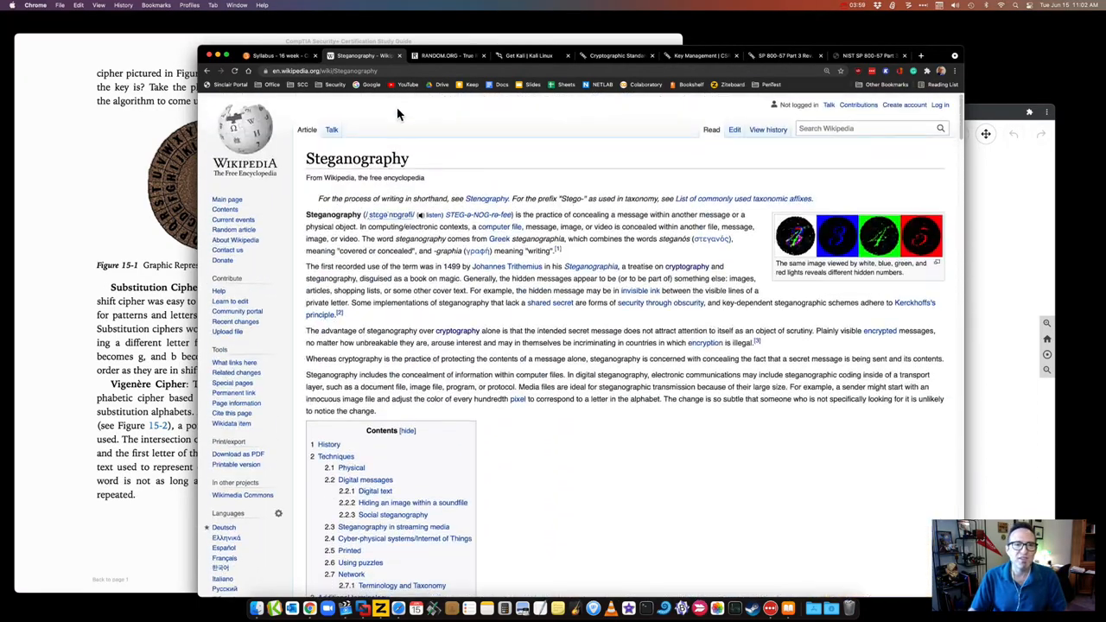
Step: Close Steganography, show the Vigenère table spread, and bring the blank Ziteboard whiteboard forward
click(399, 55)
click(119, 240)
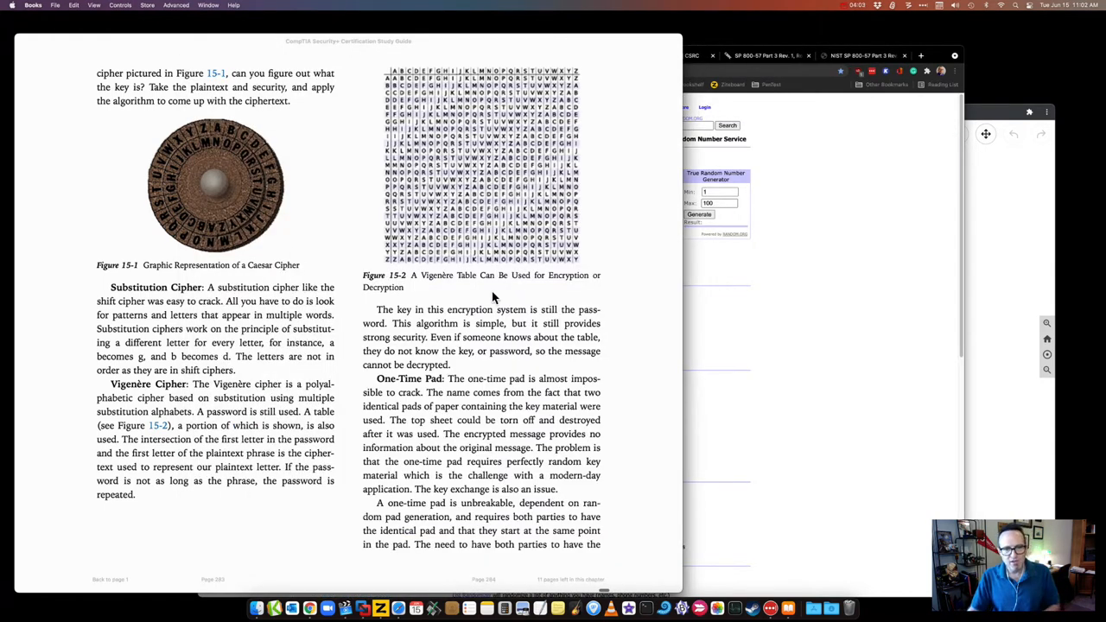
click(998, 276)
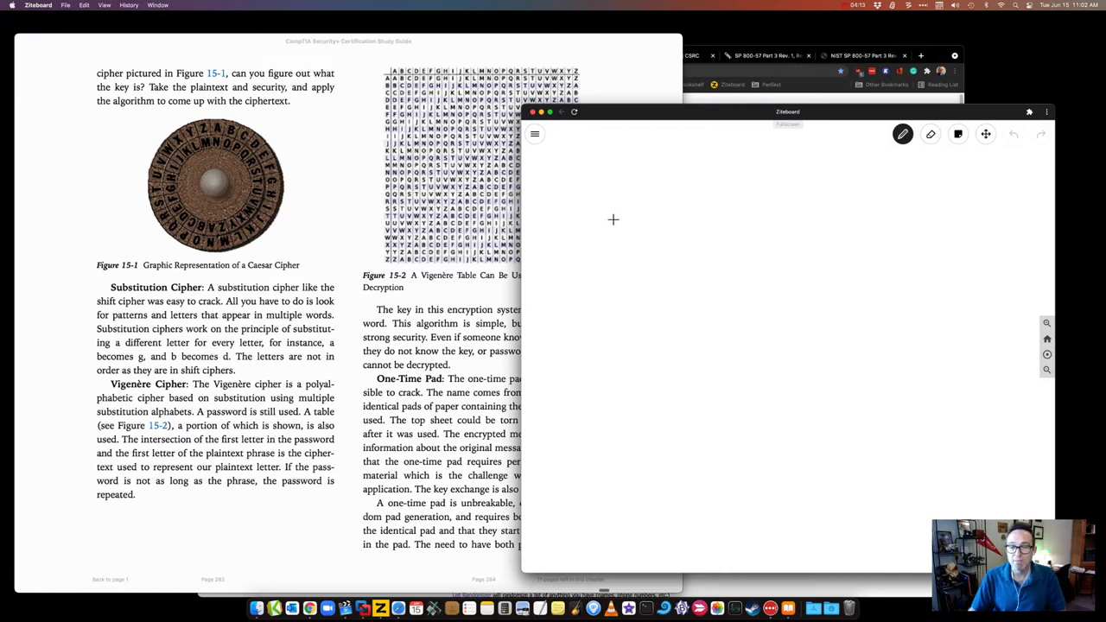
Step: Sketch a Ptxt box connected down through OTP to an etxt box
key(space)
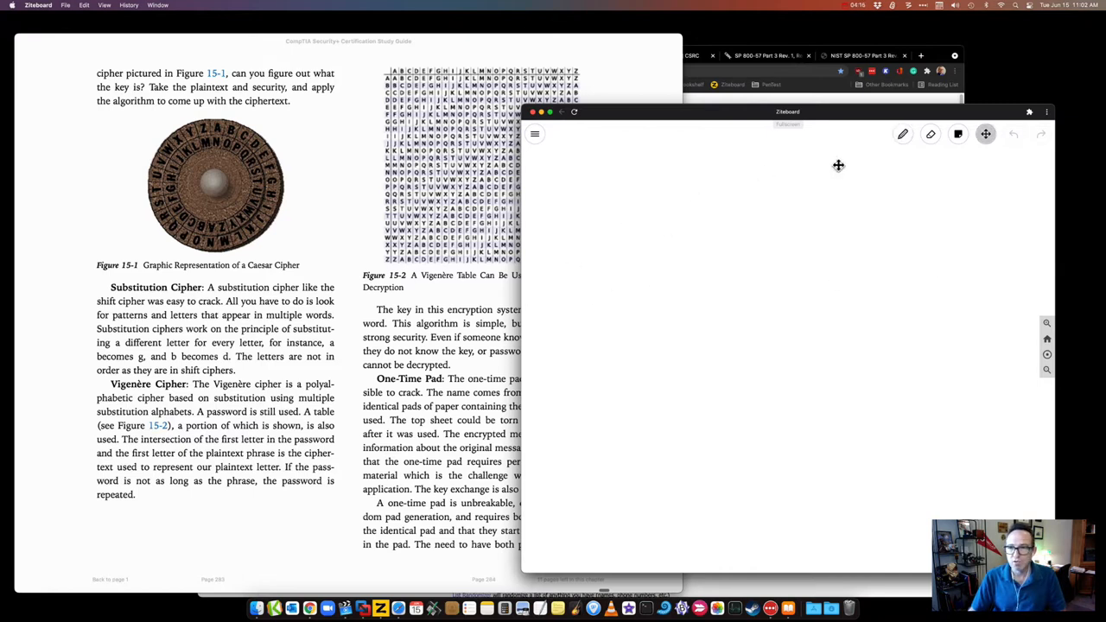
click(903, 135)
mouse_move(611, 241)
mouse_down()
mouse_move(694, 239)
mouse_move(588, 314)
mouse_move(593, 244)
mouse_move(611, 240)
mouse_move(612, 281)
mouse_move(616, 270)
mouse_move(626, 286)
mouse_move(639, 270)
mouse_move(646, 276)
mouse_move(638, 292)
mouse_move(675, 263)
mouse_up()
mouse_move(641, 317)
mouse_down()
mouse_move(654, 355)
mouse_move(697, 346)
mouse_move(726, 368)
mouse_move(739, 339)
mouse_move(741, 370)
mouse_move(744, 356)
mouse_move(826, 354)
mouse_move(831, 380)
mouse_up()
mouse_move(830, 329)
mouse_down()
mouse_move(925, 323)
mouse_move(778, 387)
mouse_up()
mouse_move(845, 354)
mouse_down()
mouse_move(868, 365)
mouse_move(877, 349)
mouse_move(886, 365)
mouse_up()
mouse_move(887, 349)
mouse_down()
mouse_move(878, 365)
mouse_move(904, 350)
mouse_up()
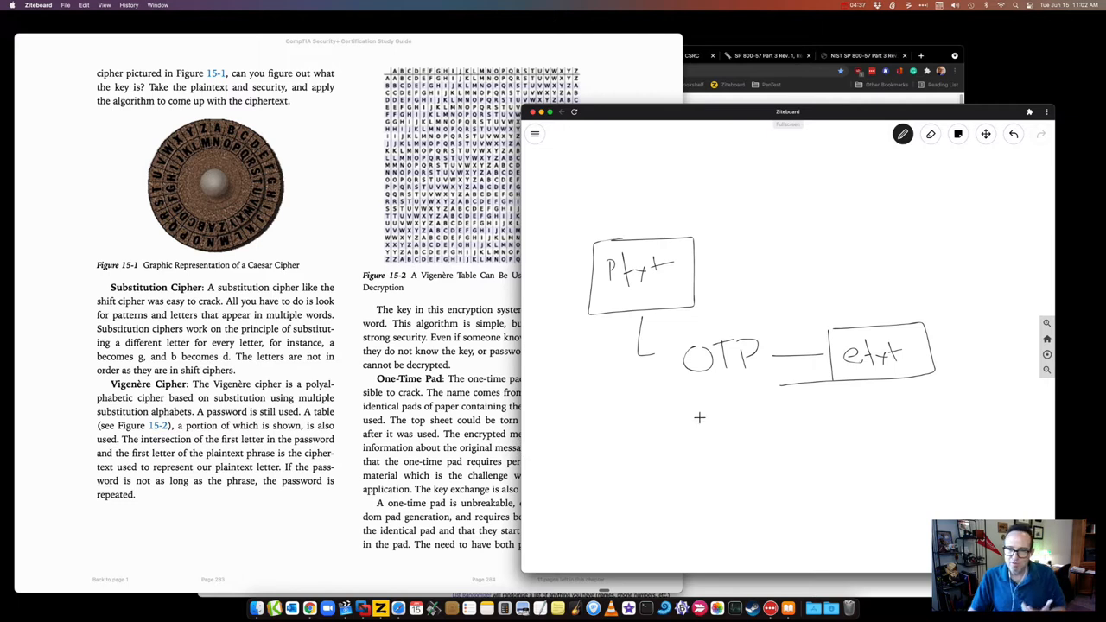
Step: Circle and cross out OTP, then add arrows into etxt and toward the OTP oval
mouse_move(668, 387)
mouse_down()
mouse_move(774, 328)
mouse_move(709, 389)
mouse_move(669, 381)
mouse_up()
drag(681, 332, 764, 381)
drag(770, 322, 676, 385)
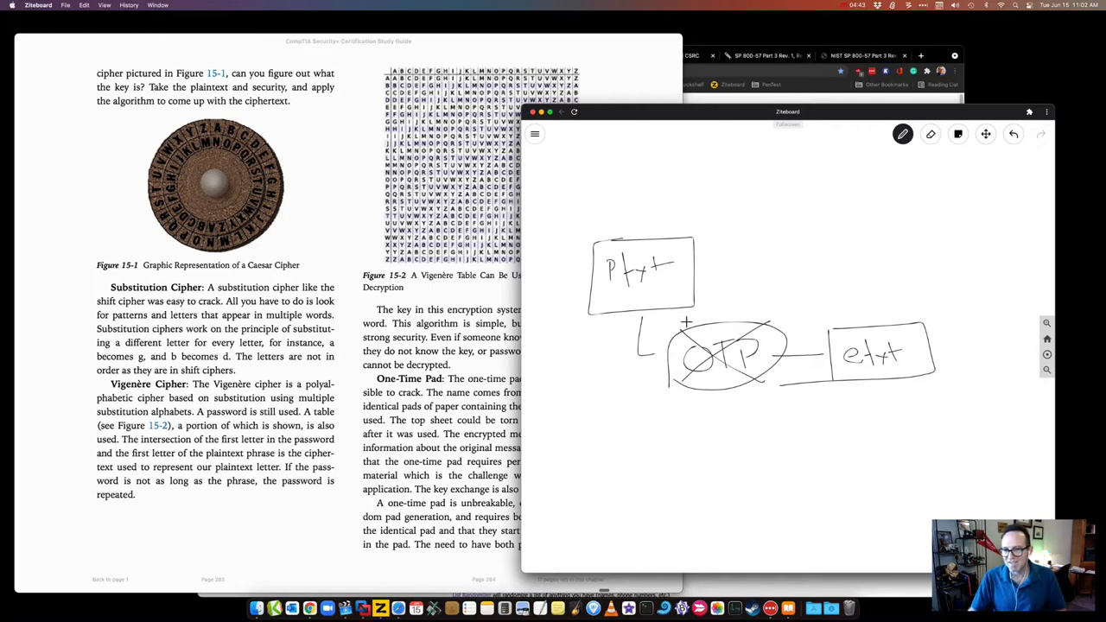
mouse_move(864, 299)
mouse_down()
mouse_move(866, 329)
mouse_move(881, 310)
mouse_up()
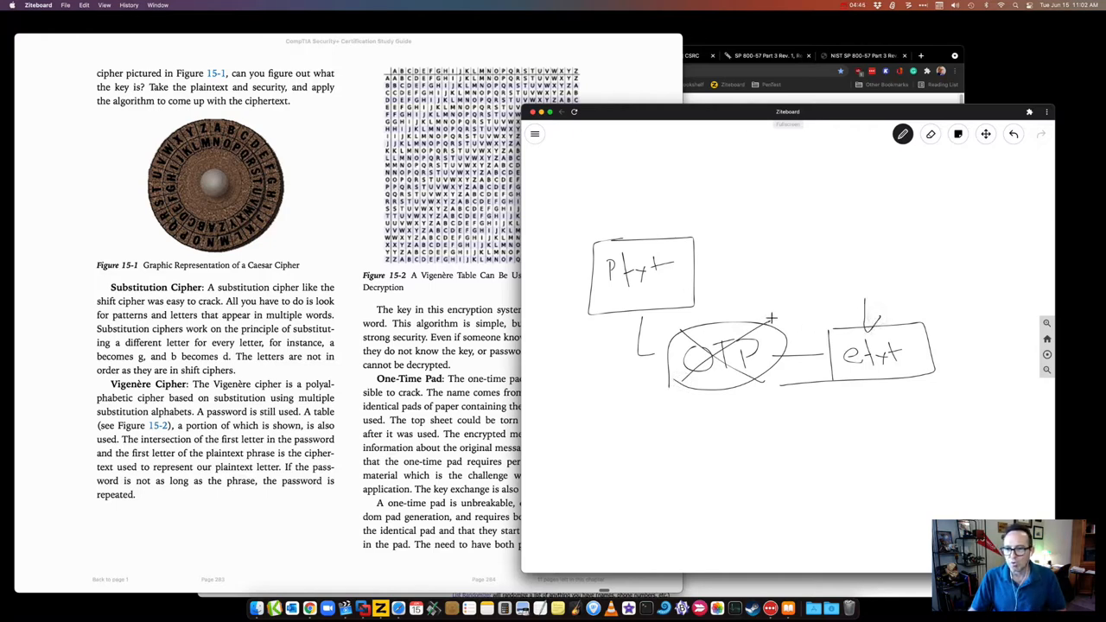
mouse_move(801, 304)
mouse_down()
mouse_move(775, 317)
mouse_move(788, 317)
mouse_up()
Step: Highlight 'unbreakable' in the one-time pad passage, peek at the hashing pages, then show the whiteboard sketch
click(427, 443)
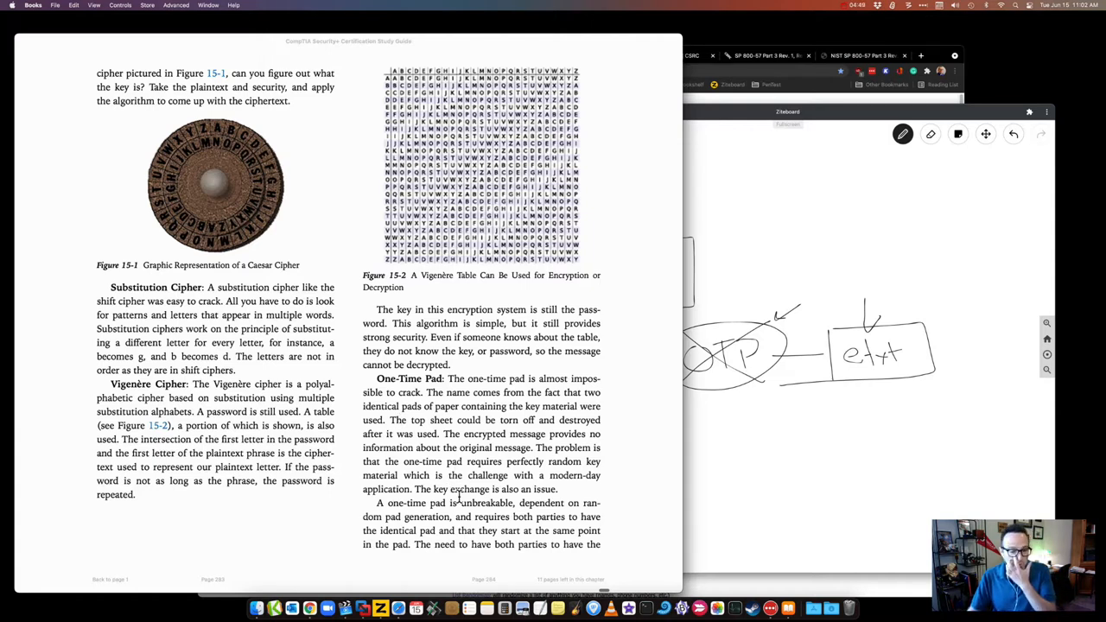
drag(462, 503, 511, 503)
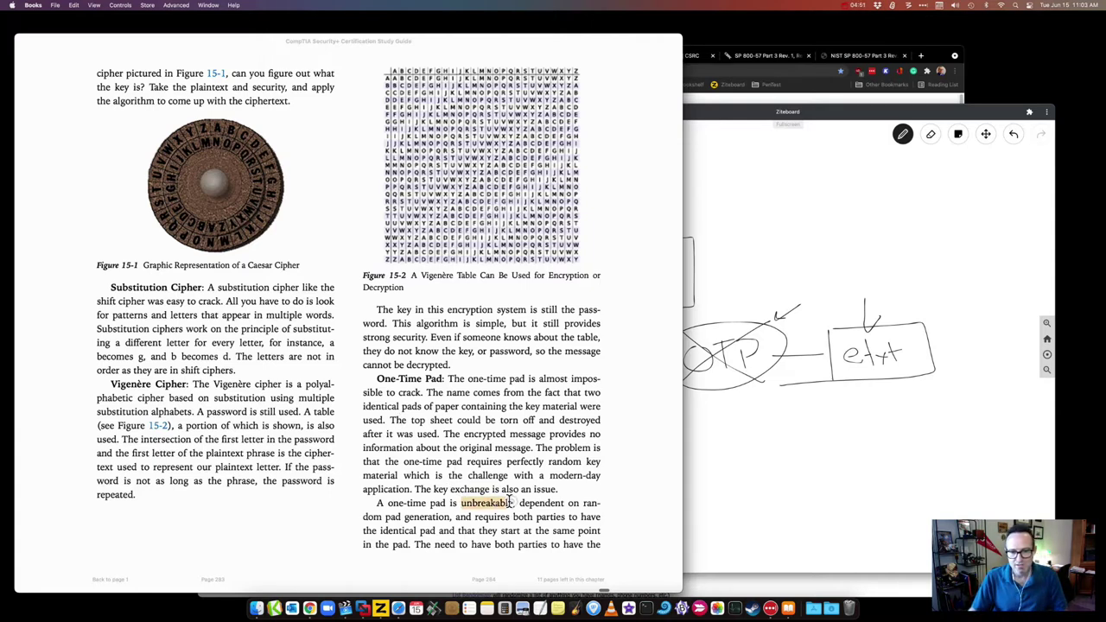
click(448, 475)
key(Right)
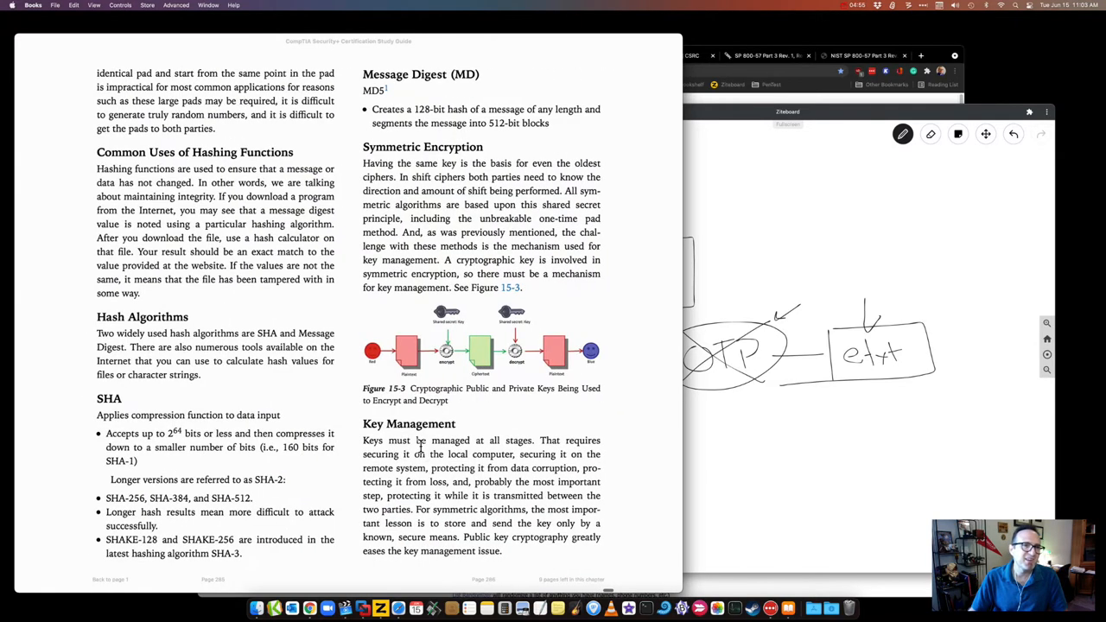
key(Left)
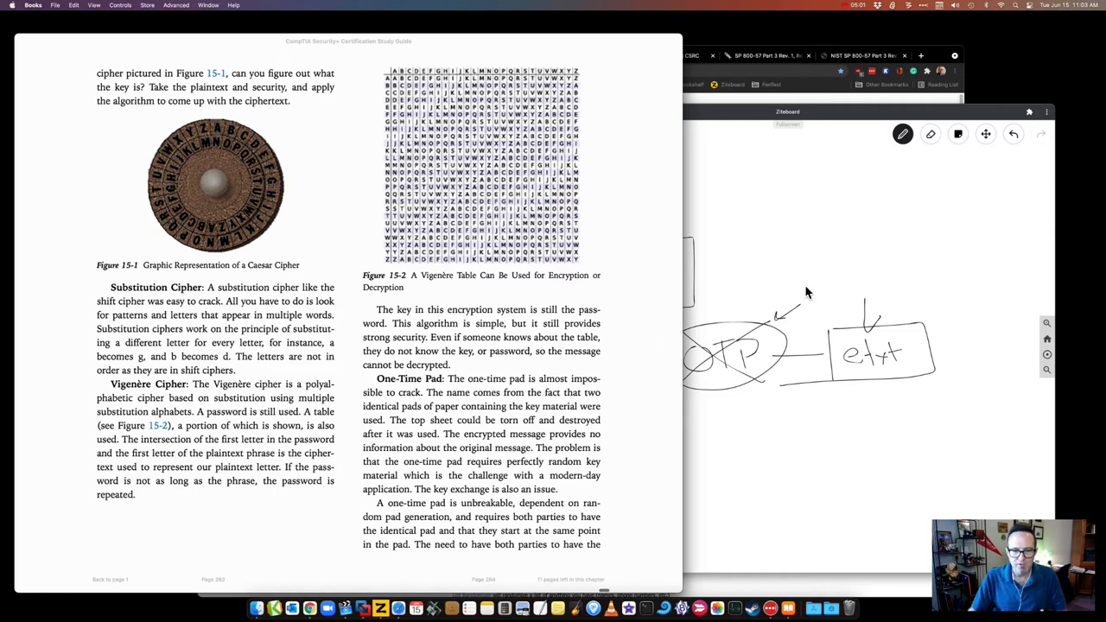
click(786, 263)
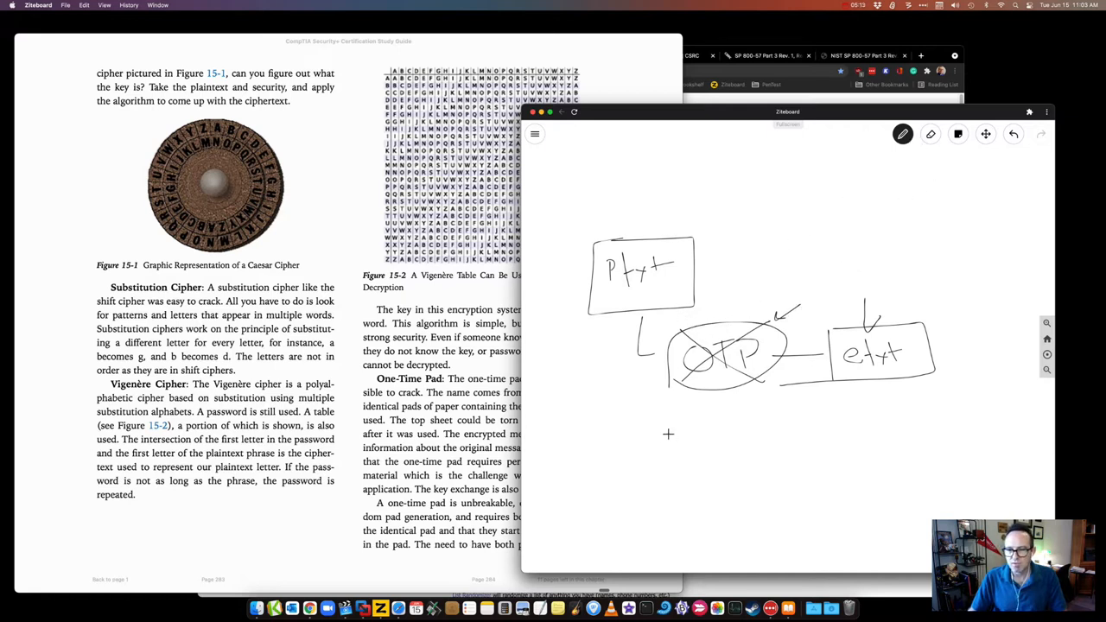
Step: Write an underlined 'Key' with an arrow into OTP and loop around the etxt box
drag(673, 425, 674, 464)
mouse_move(690, 423)
mouse_down()
mouse_move(693, 456)
mouse_move(711, 443)
mouse_move(719, 476)
mouse_move(752, 407)
mouse_up()
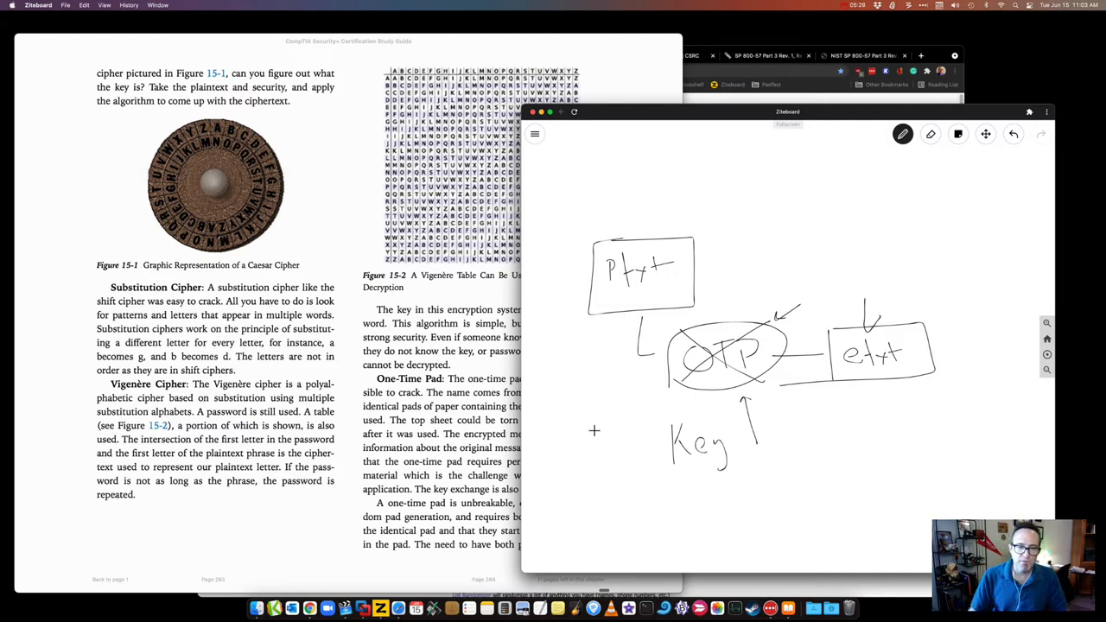
key(h)
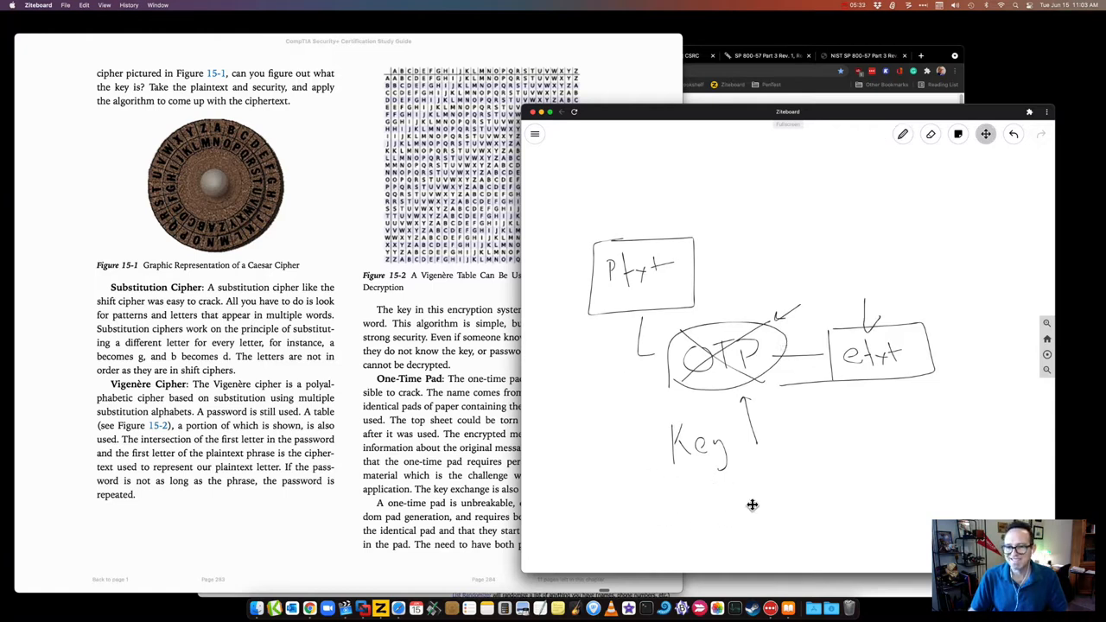
key(p)
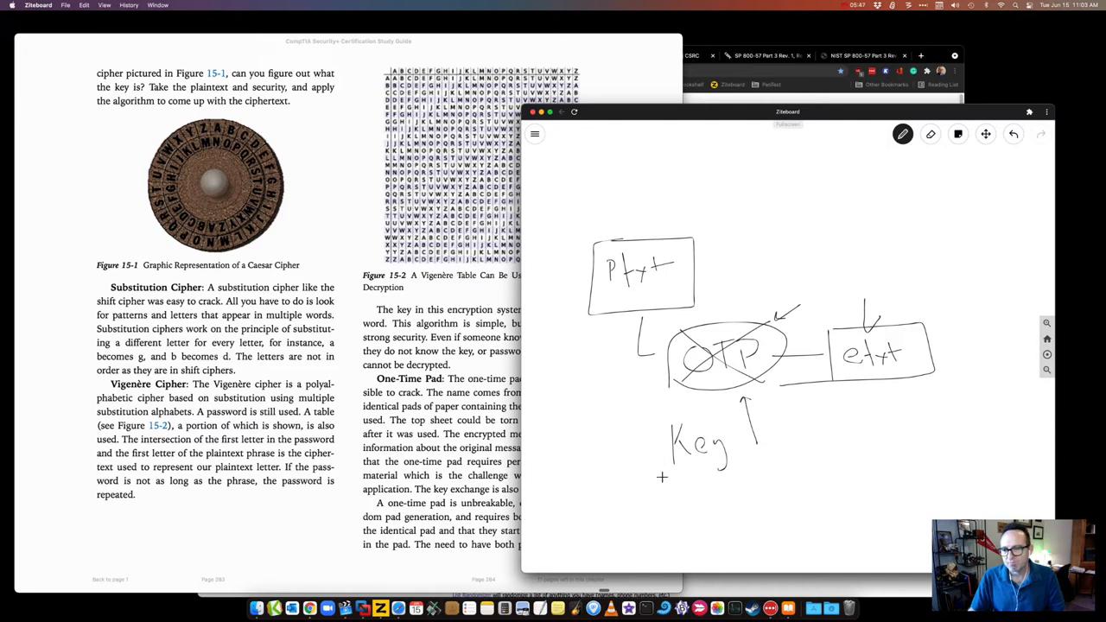
drag(661, 476, 739, 471)
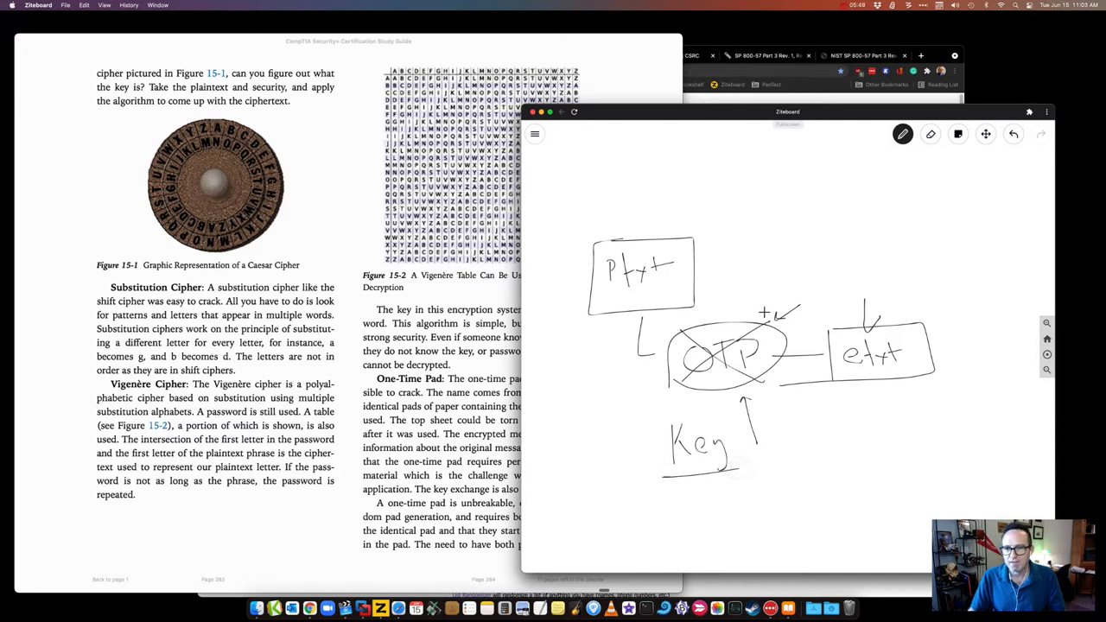
drag(828, 392, 786, 316)
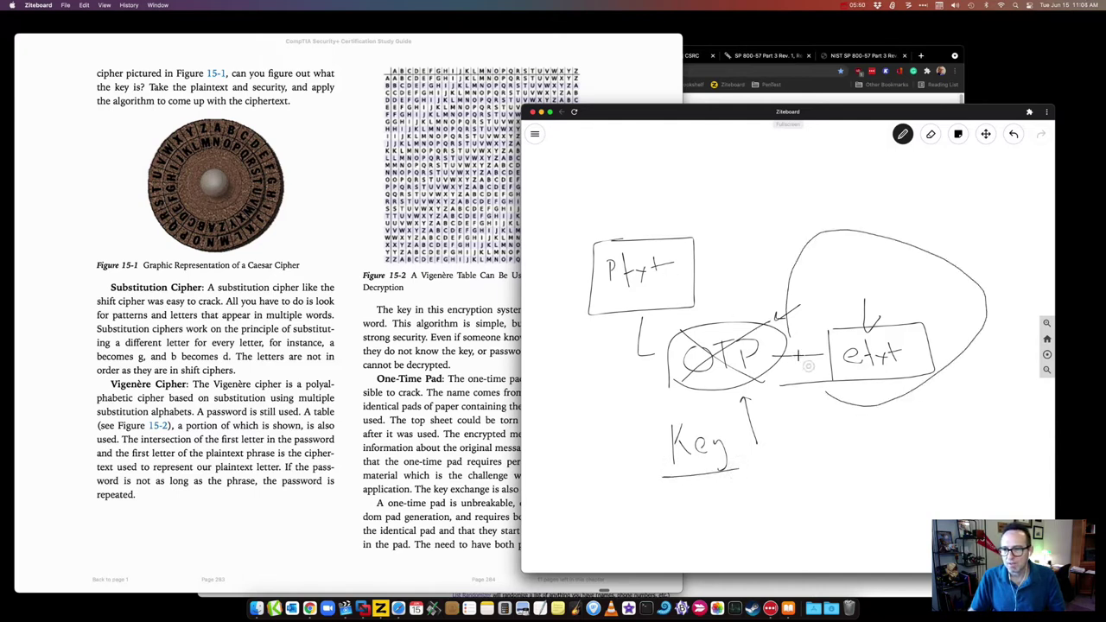
Step: Wipe the board with Eraser > Clear all and return to the hashing and key management spread
click(931, 136)
click(930, 160)
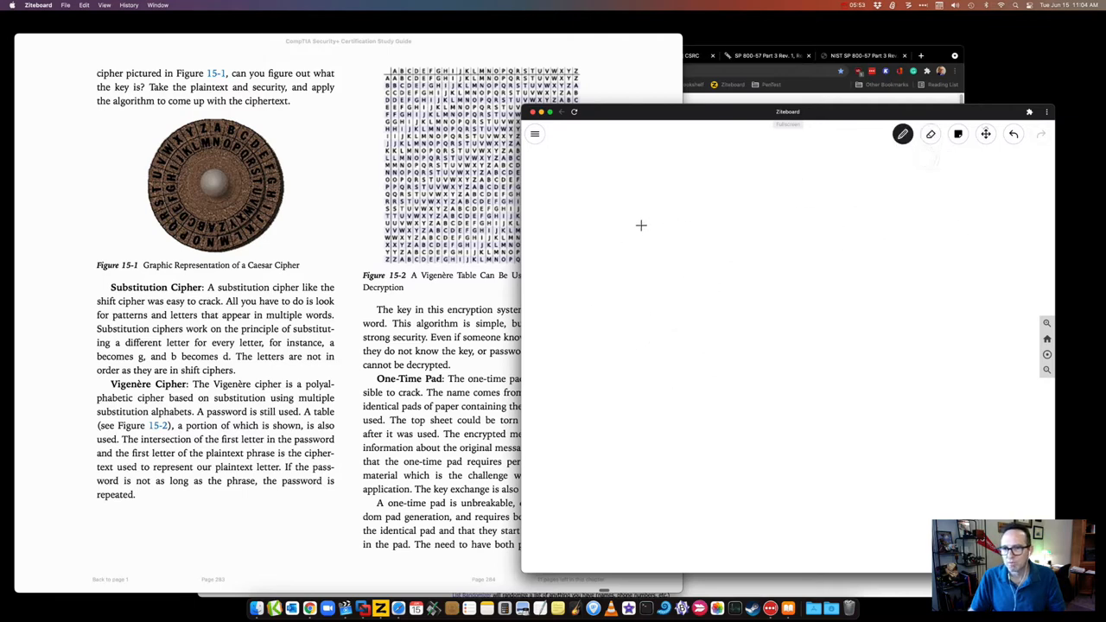
click(427, 292)
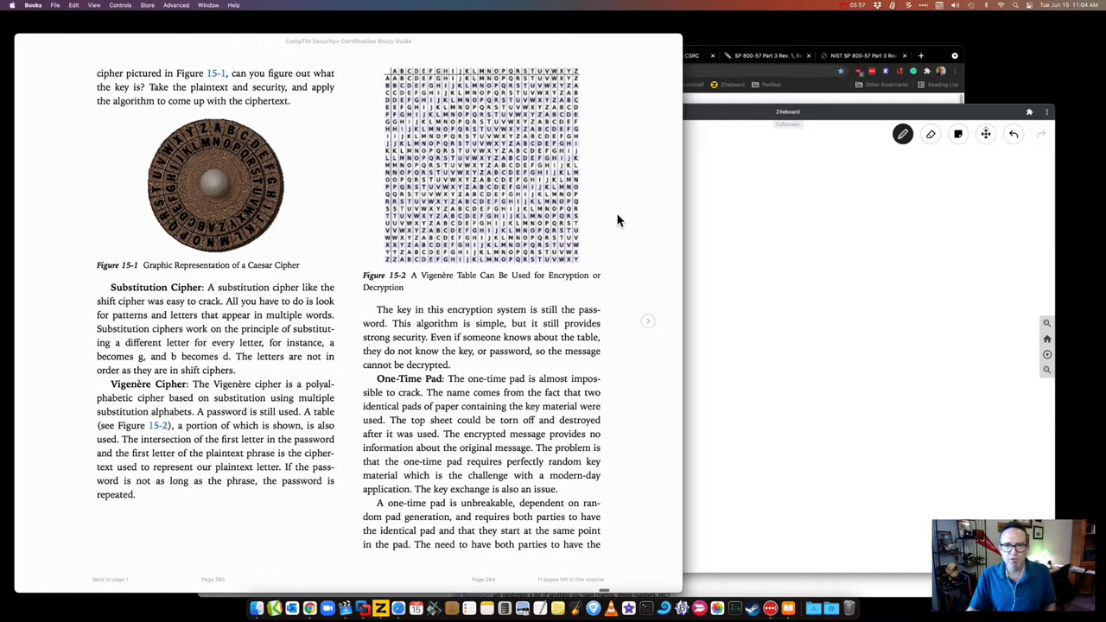
Step: Write the letters C, I, A across the blank Ziteboard after peeking at the hashing pages
key(Right)
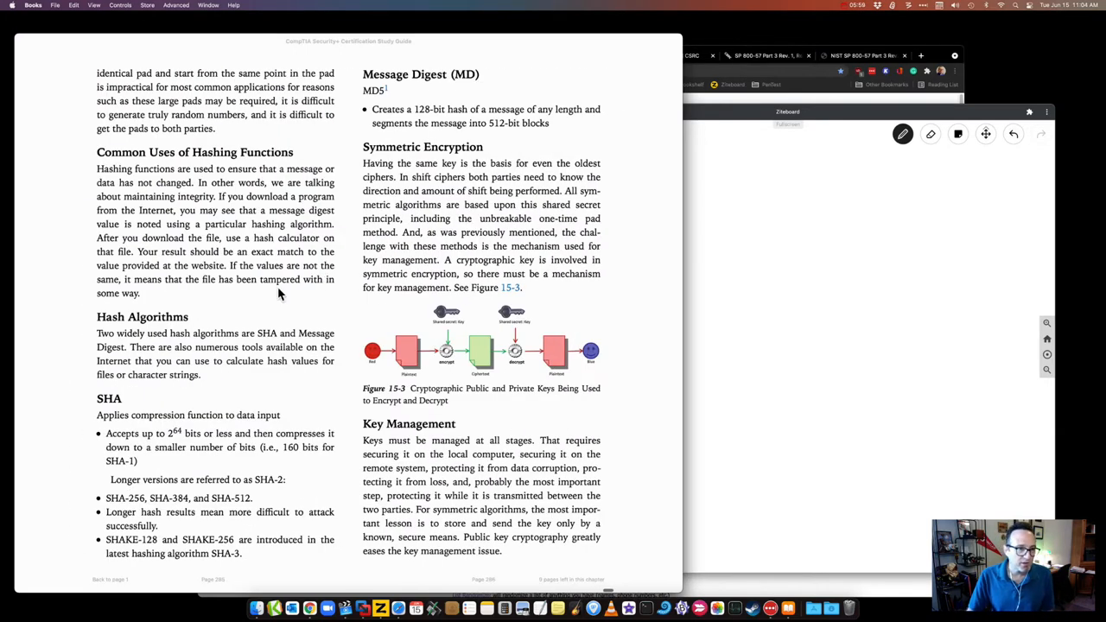
key(Left)
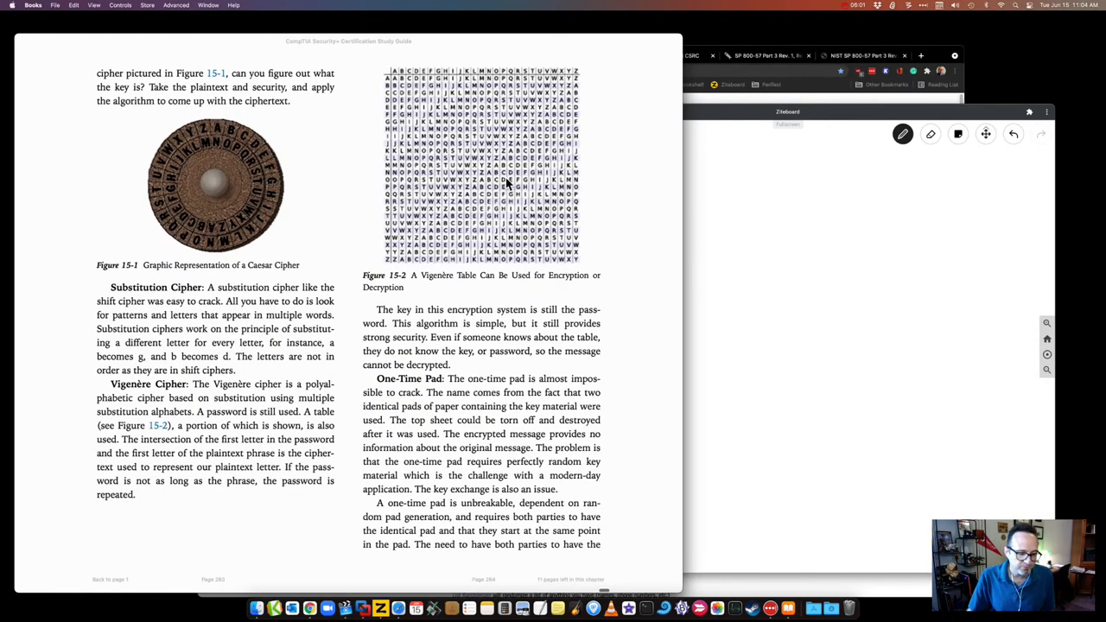
click(693, 111)
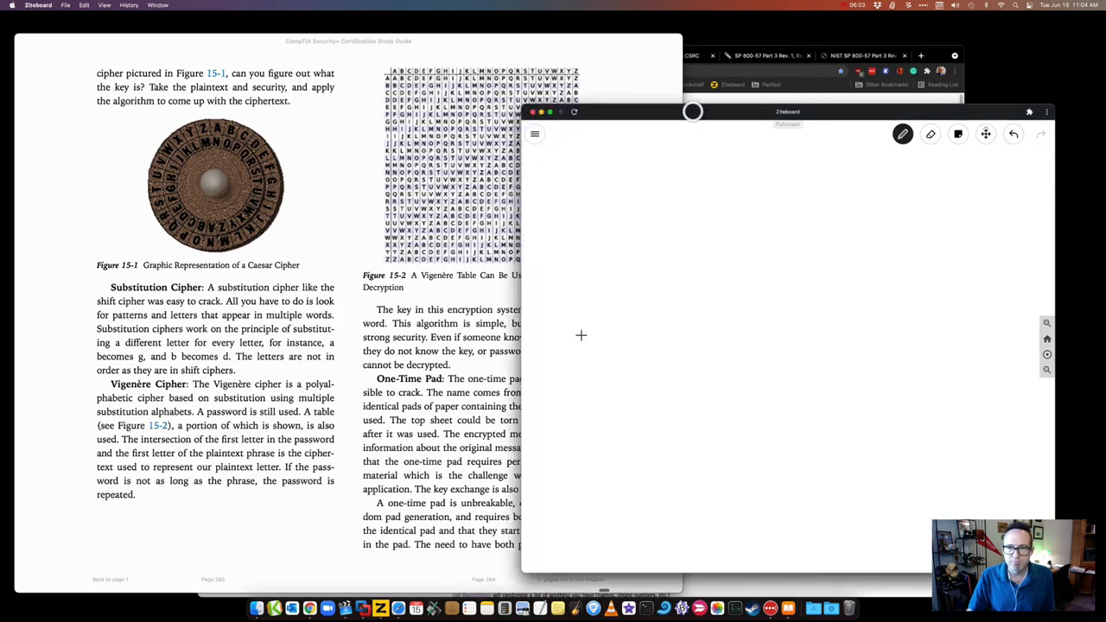
mouse_move(634, 226)
mouse_down()
mouse_move(628, 279)
mouse_move(667, 281)
mouse_up()
drag(750, 228, 750, 270)
mouse_move(836, 276)
mouse_down()
mouse_move(845, 218)
mouse_move(888, 276)
mouse_move(871, 252)
mouse_up()
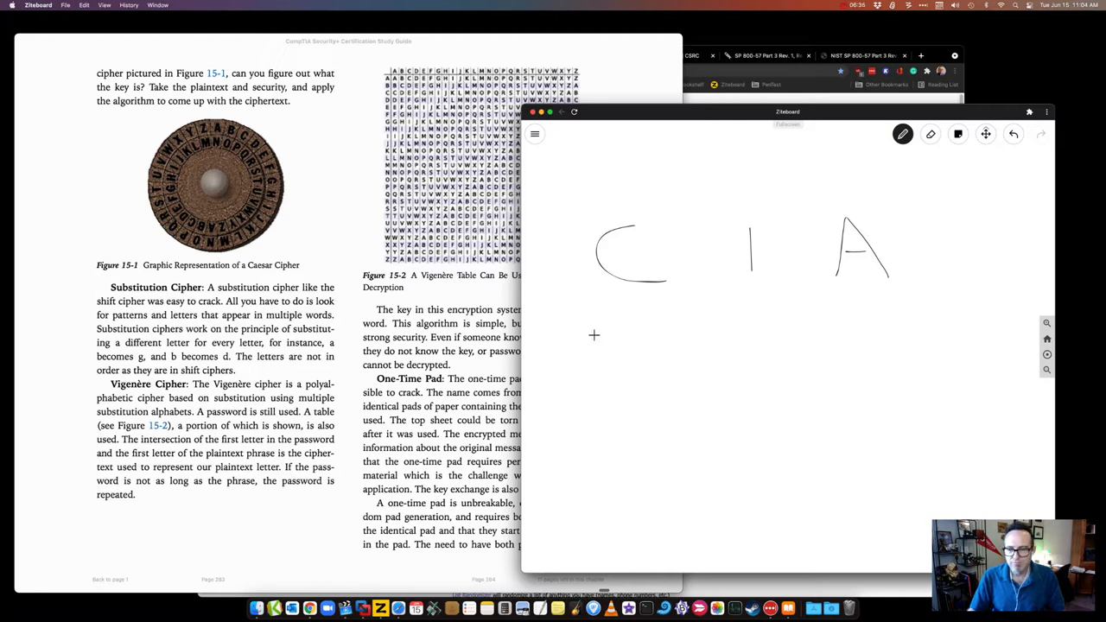
Step: Double-underline the C, then turn the textbook to the hashing and symmetric encryption spread
drag(582, 316, 661, 316)
drag(593, 326, 650, 326)
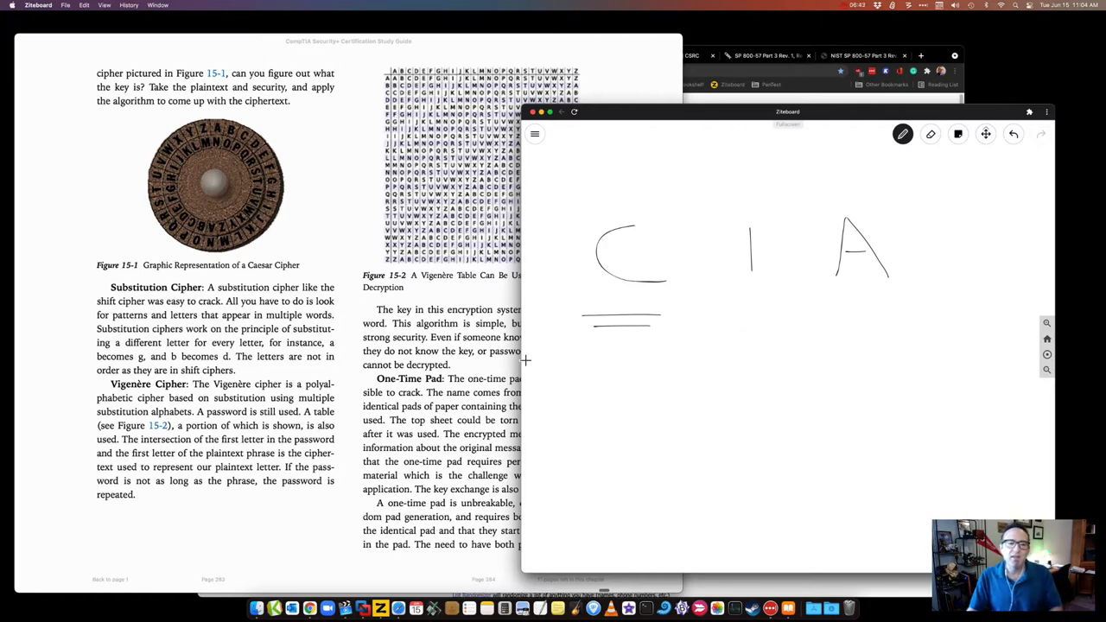
click(459, 351)
key(Right)
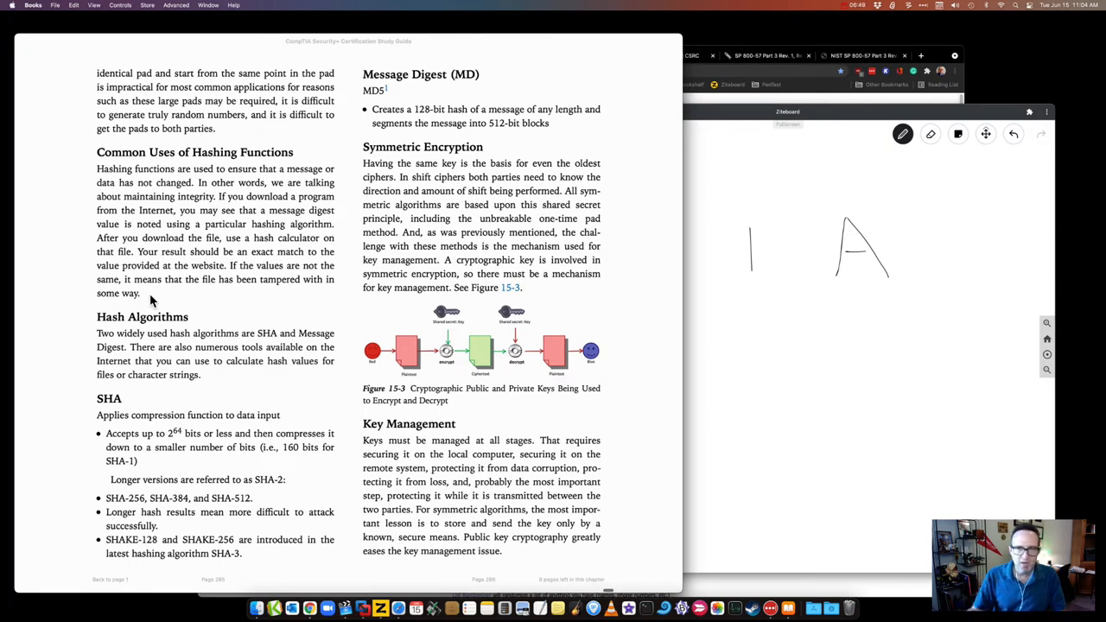
Step: Bring Chrome forward on the 'Get Kali | Kali Linux' downloads page
click(832, 92)
click(453, 56)
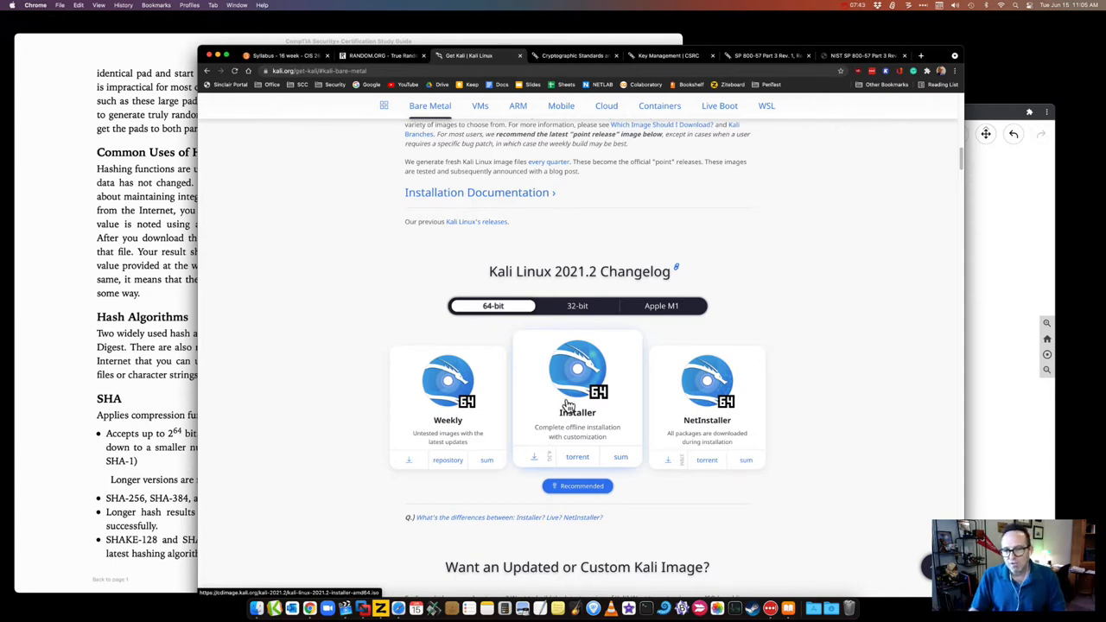
Step: Reveal the Installer image's SHA256sum, then point out SHA in the book's Hash Algorithms paragraph
click(571, 417)
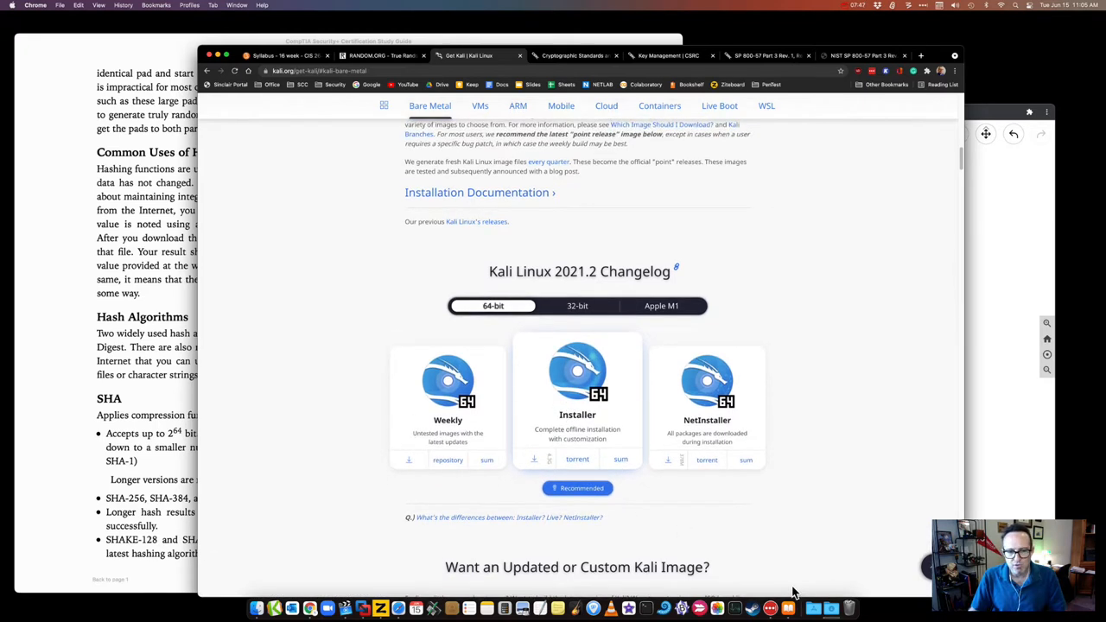
click(624, 463)
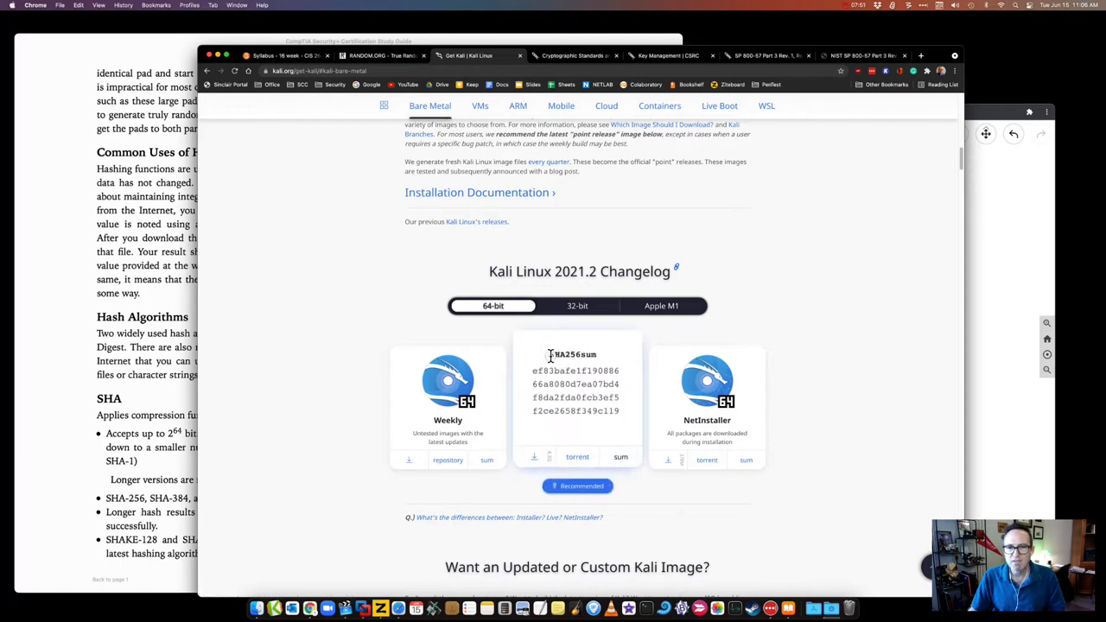
drag(551, 355, 593, 355)
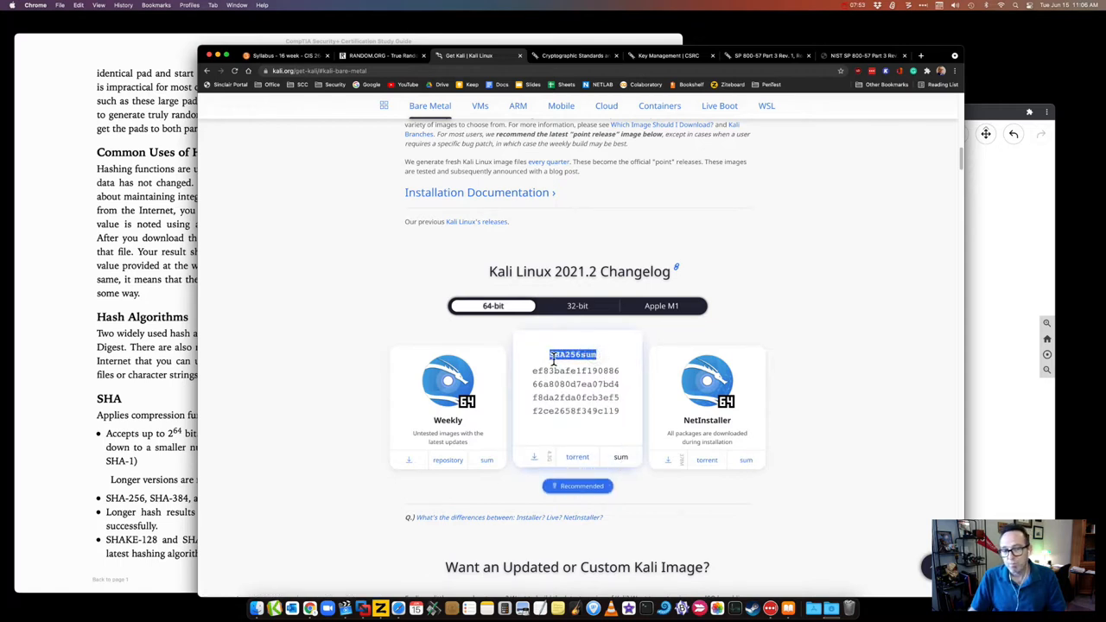
click(125, 395)
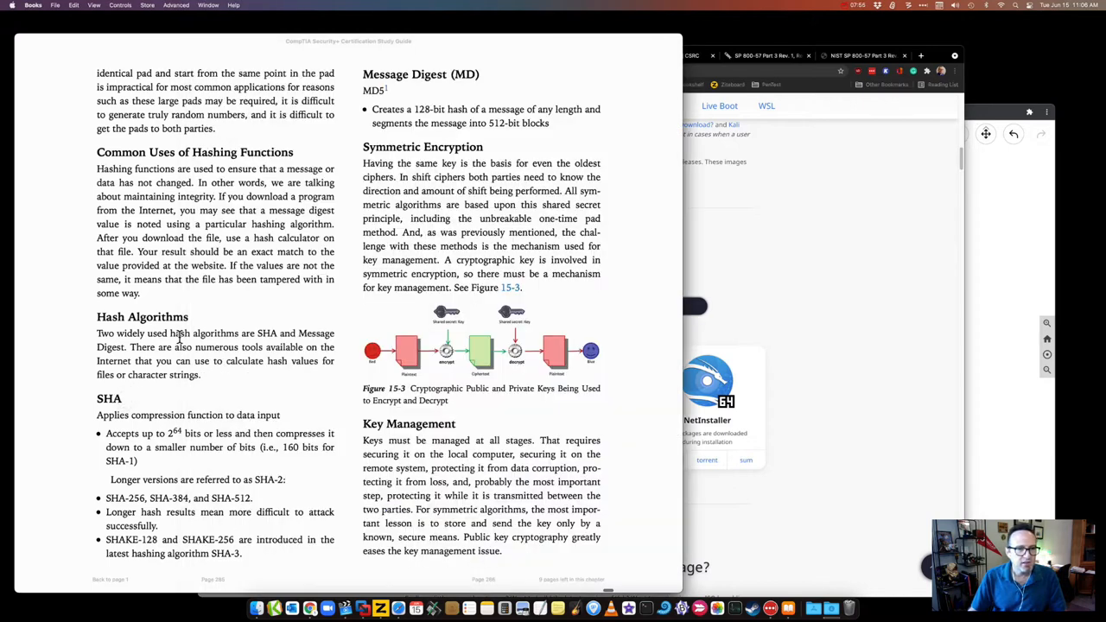
drag(256, 333, 304, 334)
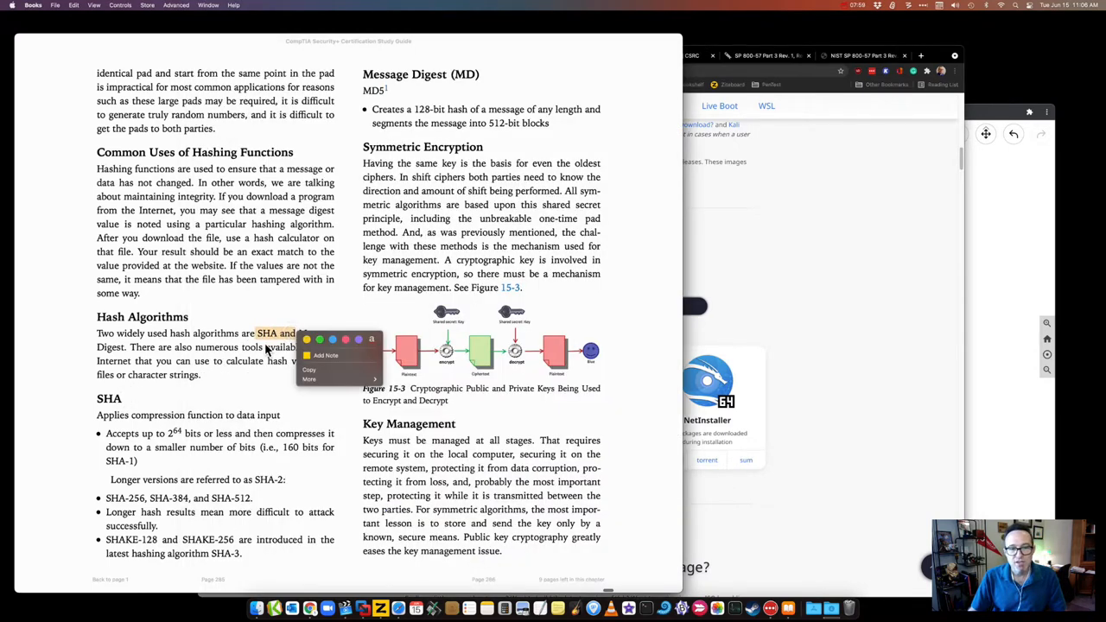
click(264, 351)
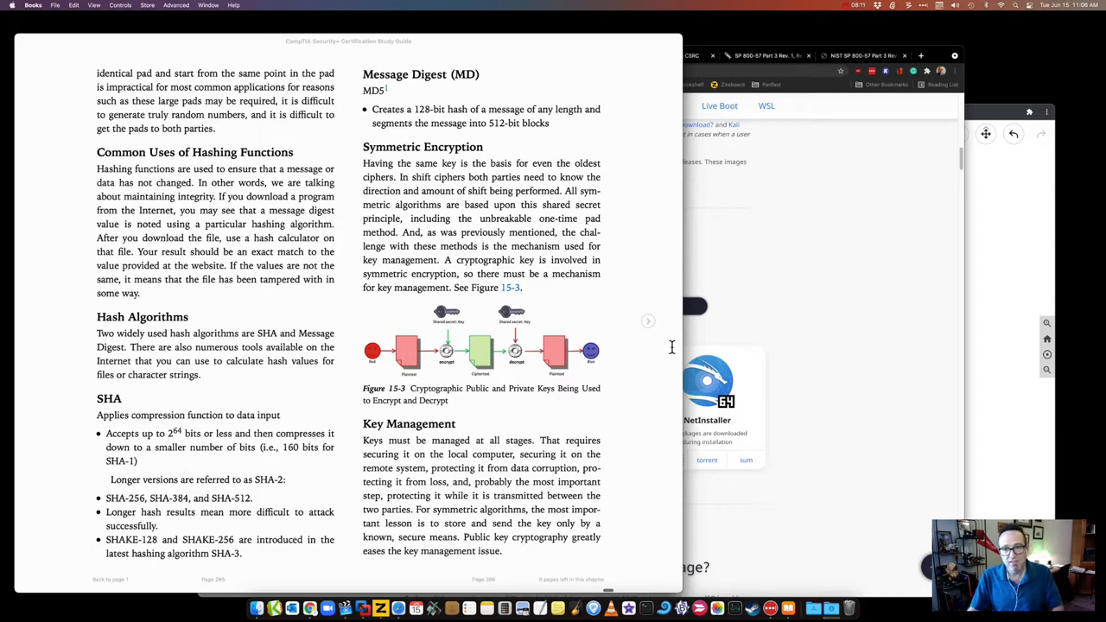
Step: Highlight the Installer's SHA256 hash value on the Kali page, then return to the textbook
click(760, 334)
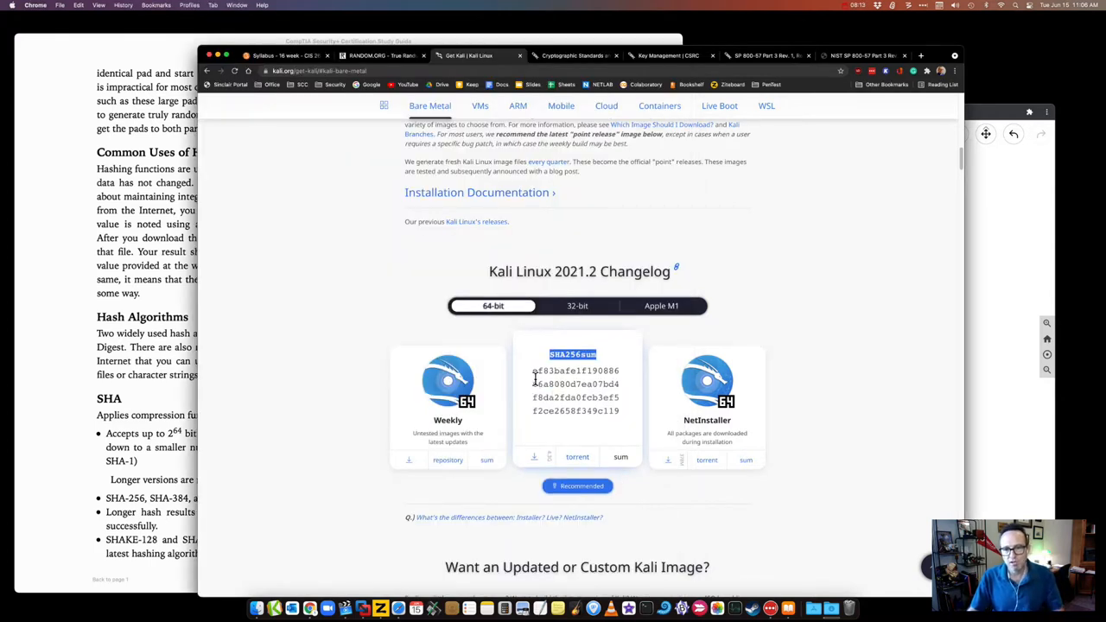
drag(533, 371, 623, 418)
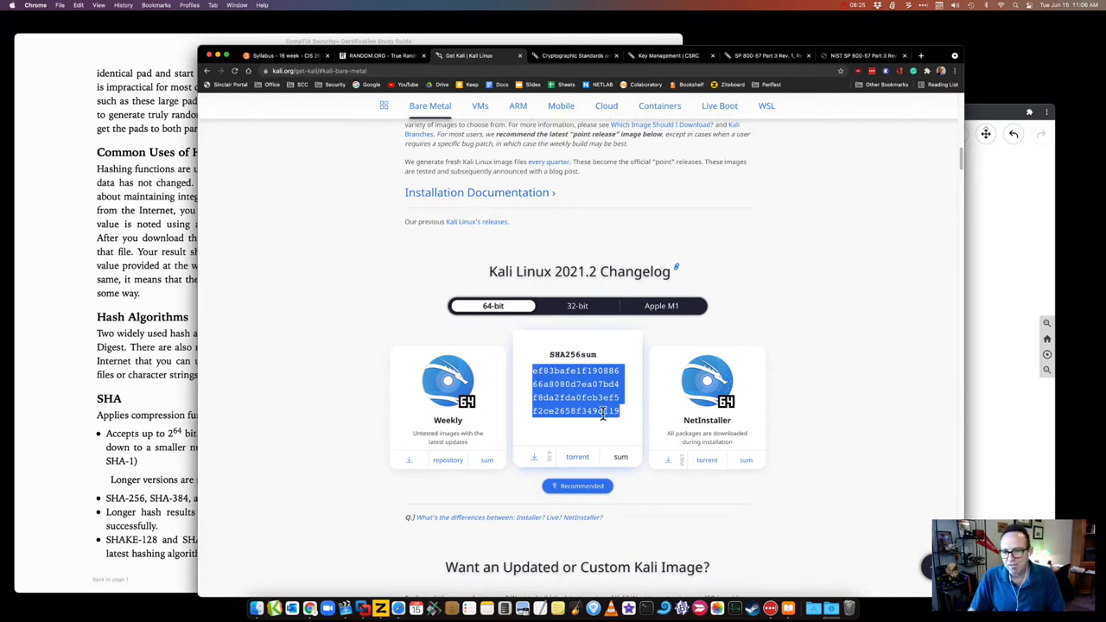
click(536, 373)
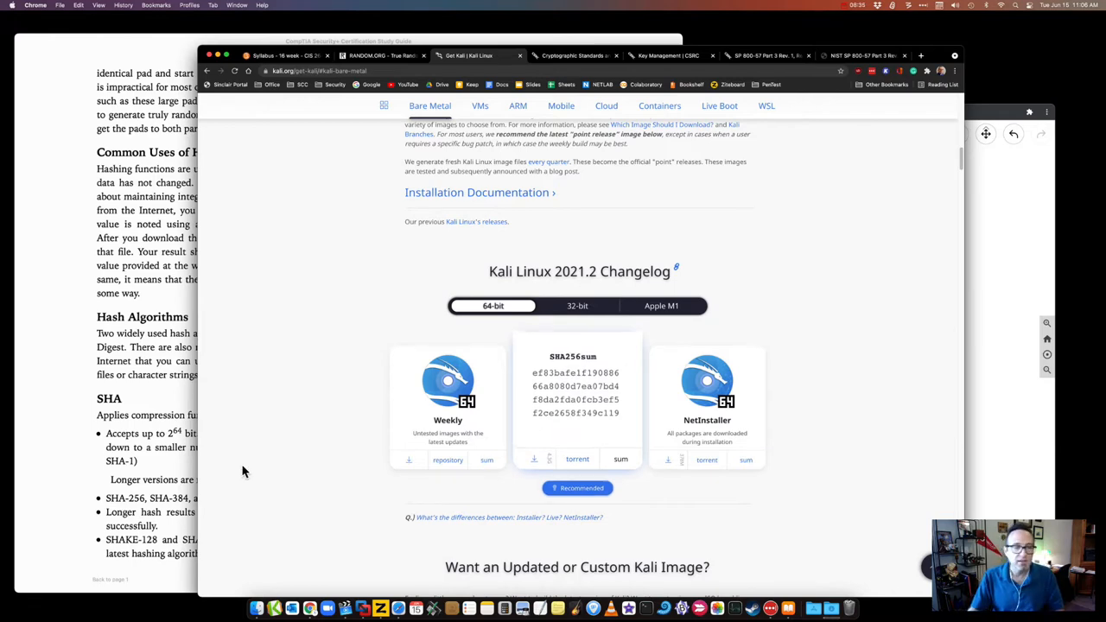
click(173, 471)
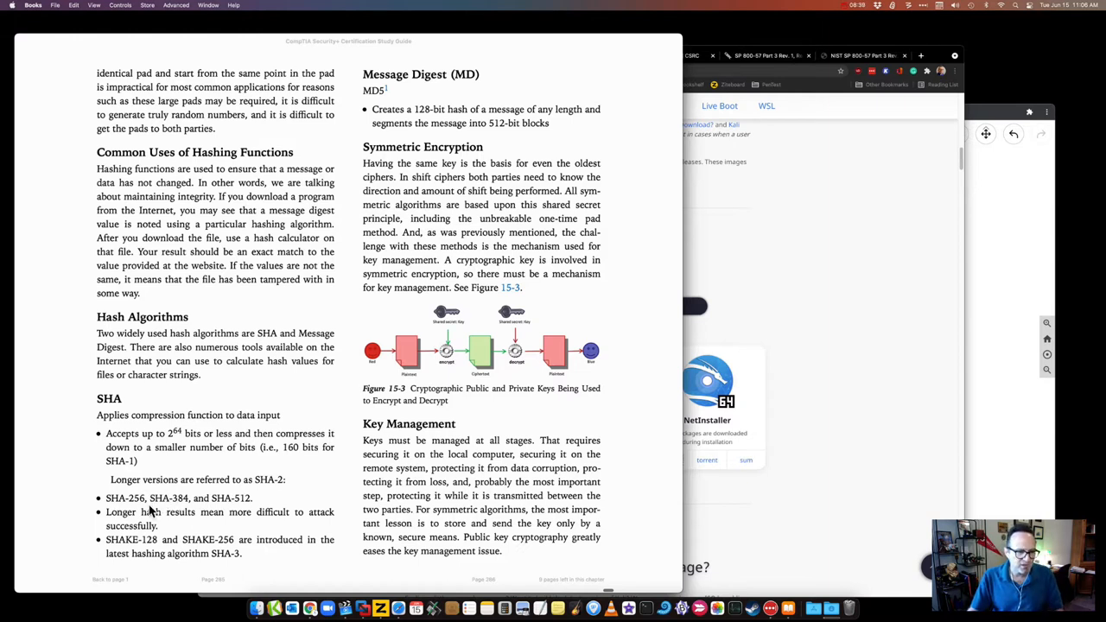
Step: Point out SHA-384 and the MD5 128-bit description in the book, then bring the Kali download page forward
drag(151, 498, 189, 499)
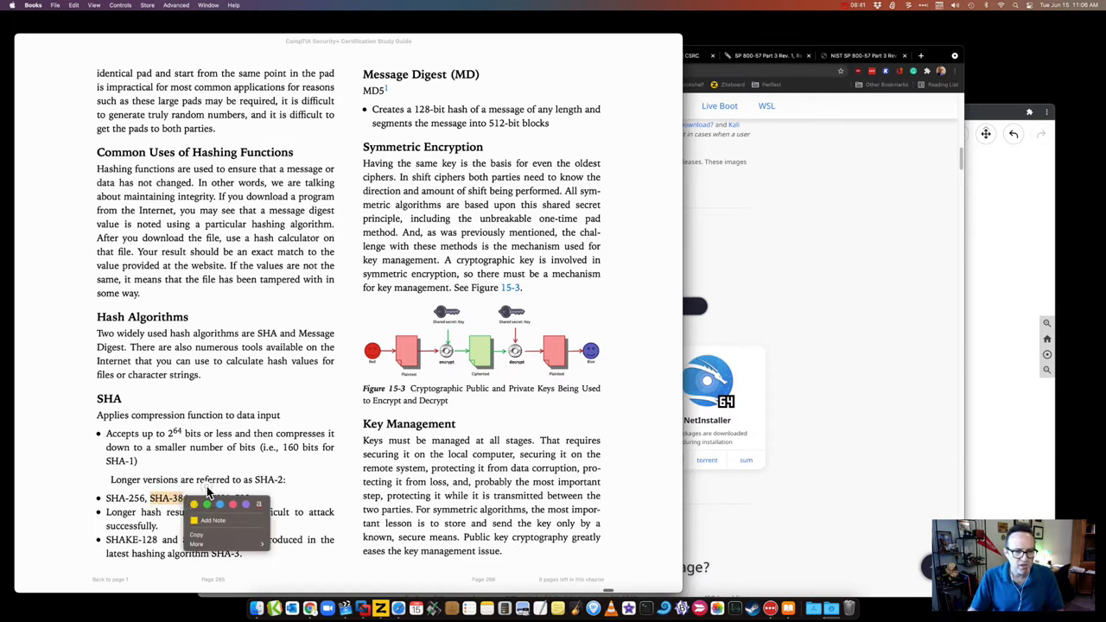
click(207, 503)
click(280, 499)
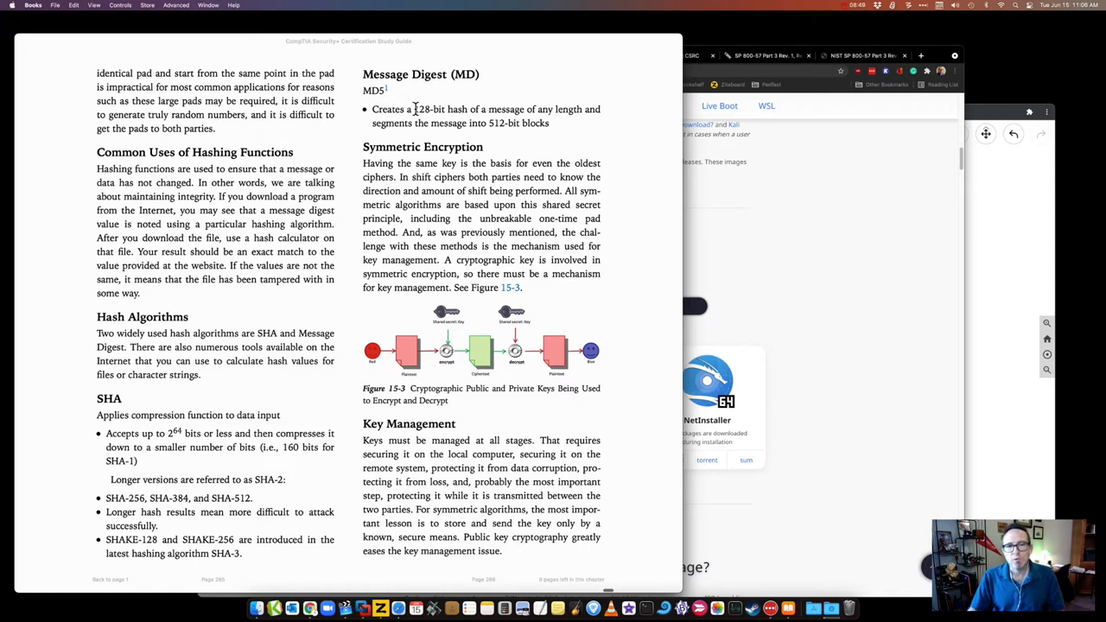
drag(412, 109, 562, 121)
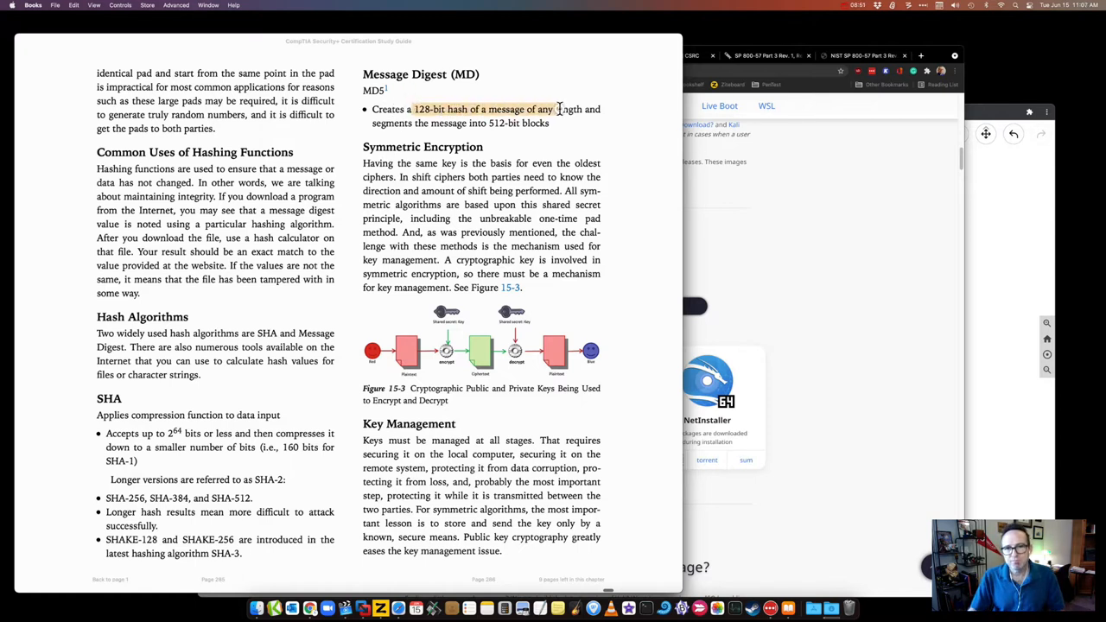
click(386, 115)
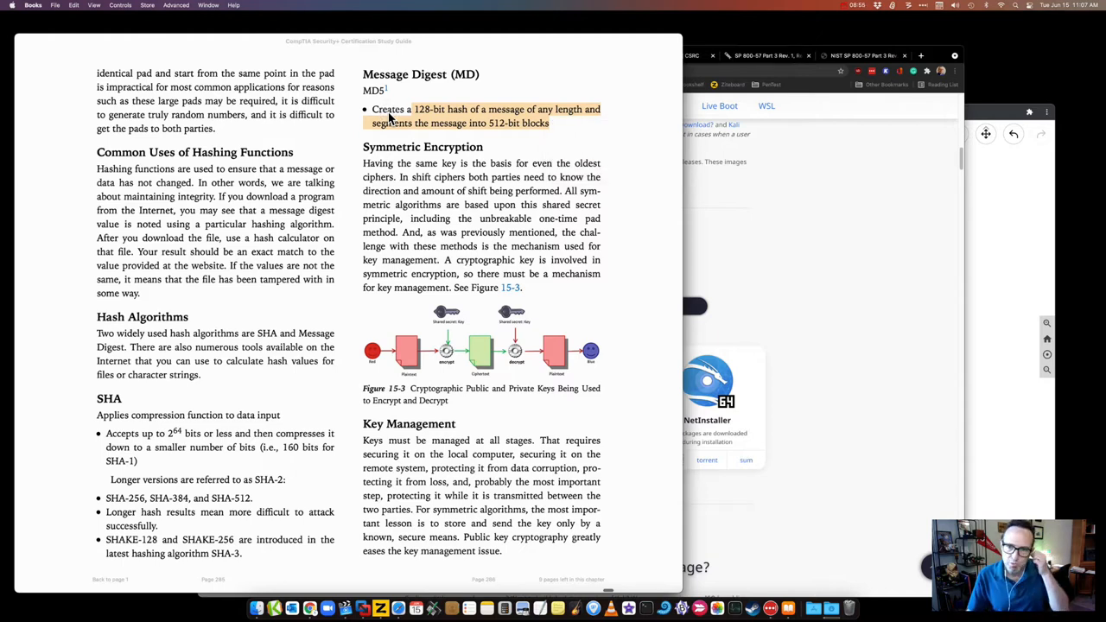
click(797, 252)
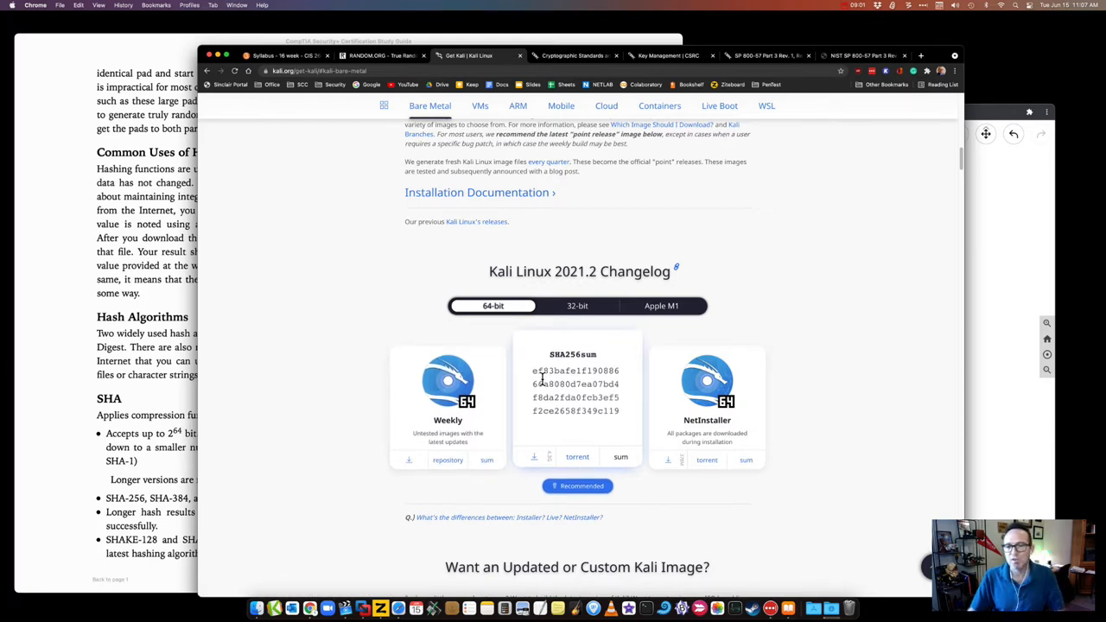
Step: Draw an arrow under the I of CIA and handwrite SHA and MD5 beneath it
click(971, 314)
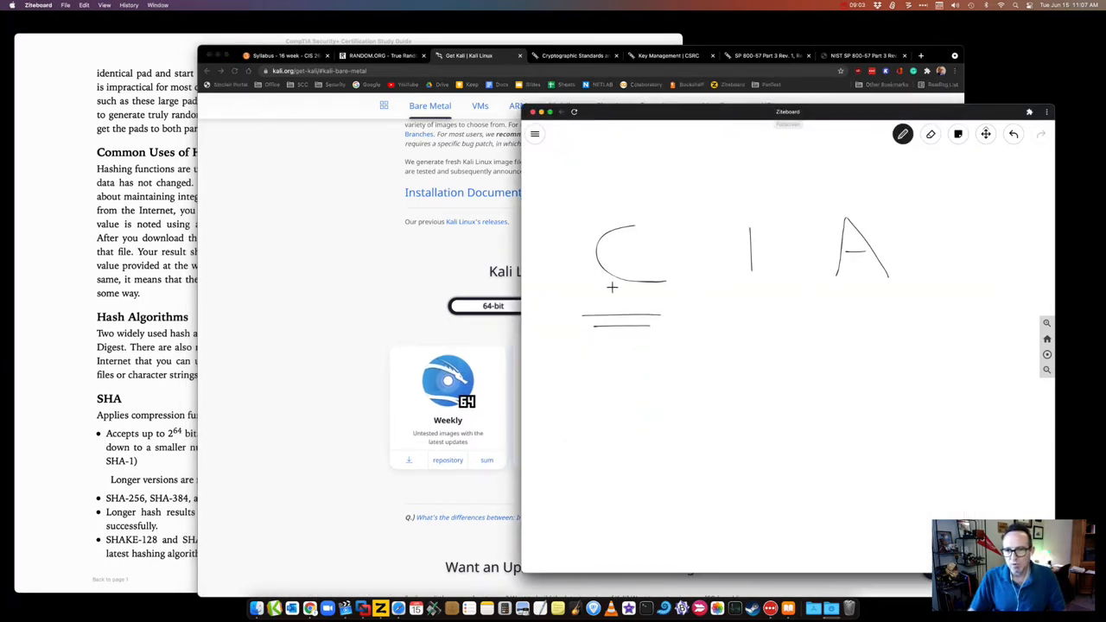
mouse_move(749, 329)
mouse_down()
mouse_move(742, 304)
mouse_move(766, 308)
mouse_up()
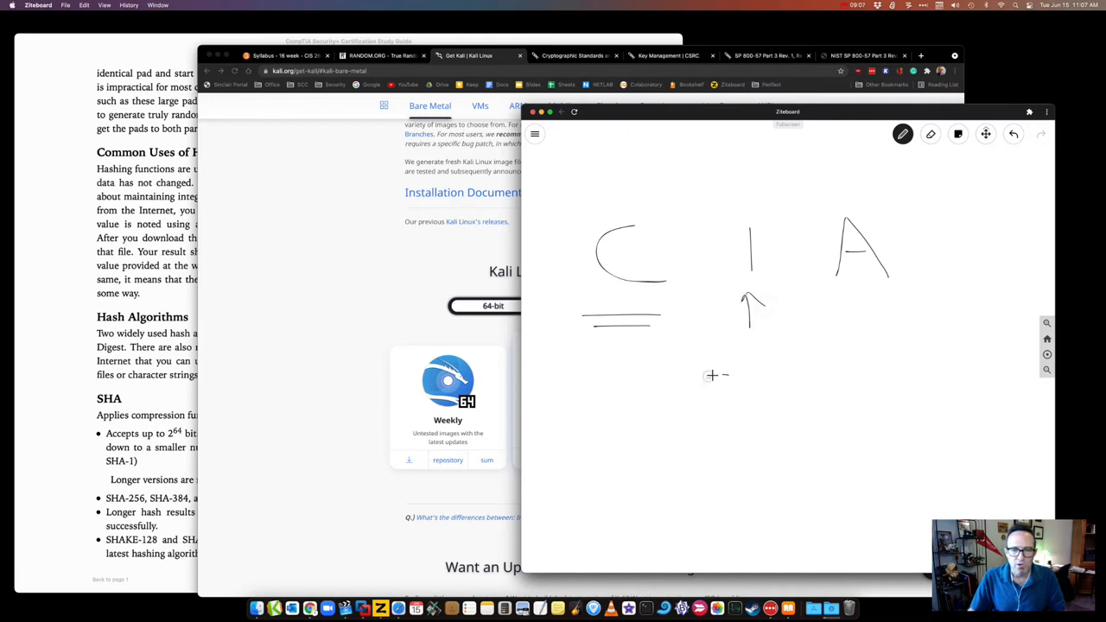
mouse_move(726, 377)
mouse_down()
mouse_move(708, 395)
mouse_move(736, 396)
mouse_up()
drag(731, 388, 771, 388)
mouse_move(735, 446)
mouse_down()
mouse_move(746, 425)
mouse_move(759, 446)
mouse_move(762, 427)
mouse_move(765, 446)
mouse_move(780, 427)
mouse_up()
mouse_move(779, 428)
mouse_down()
mouse_move(799, 438)
mouse_move(783, 446)
mouse_up()
right_click(363, 609)
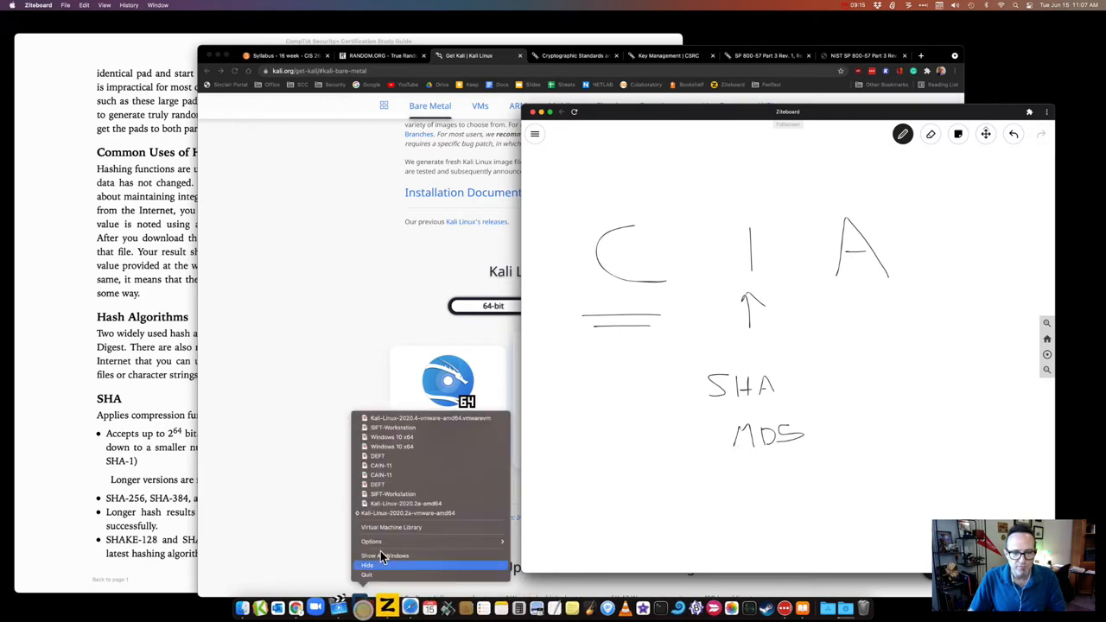
Step: Open the Kali VM terminal and point out hash.txt and its 165-byte size in the ls output
click(388, 513)
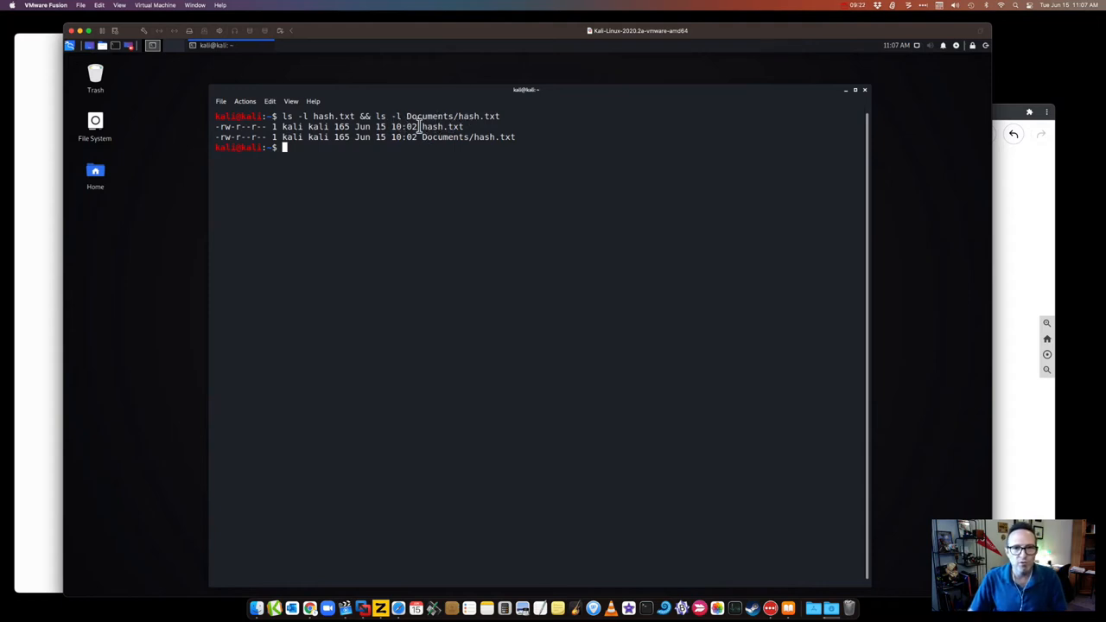
drag(421, 126, 465, 127)
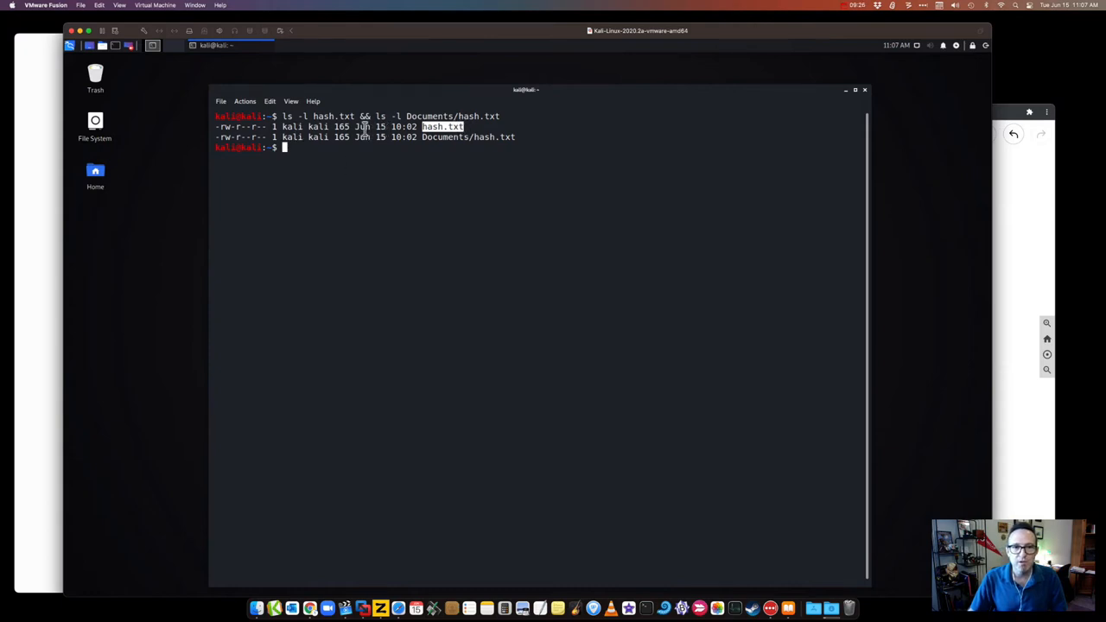
drag(334, 126, 350, 127)
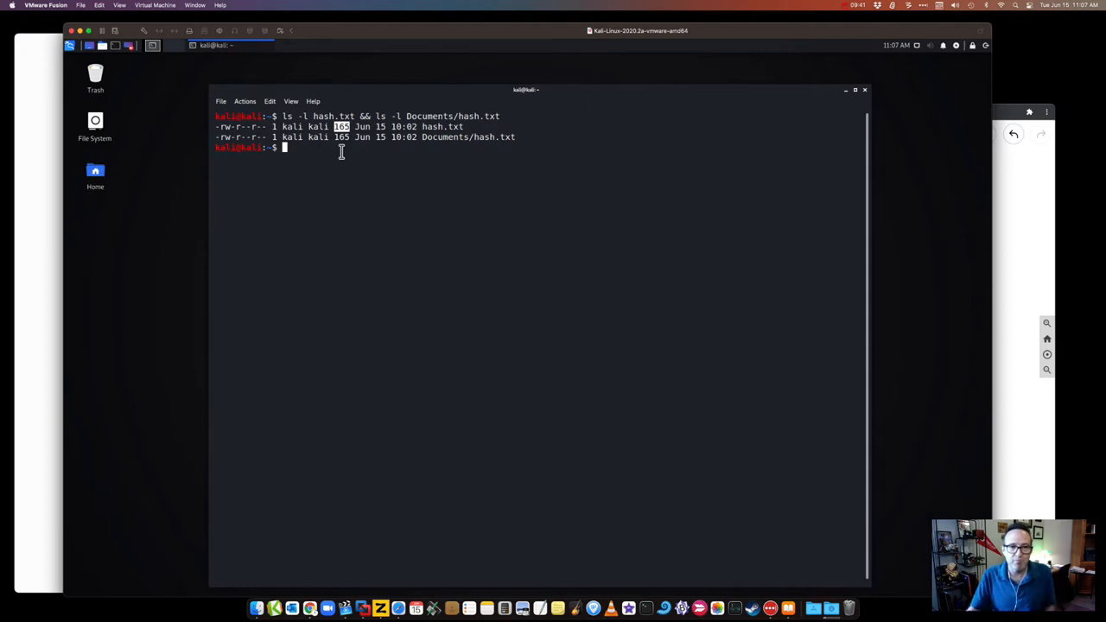
click(415, 137)
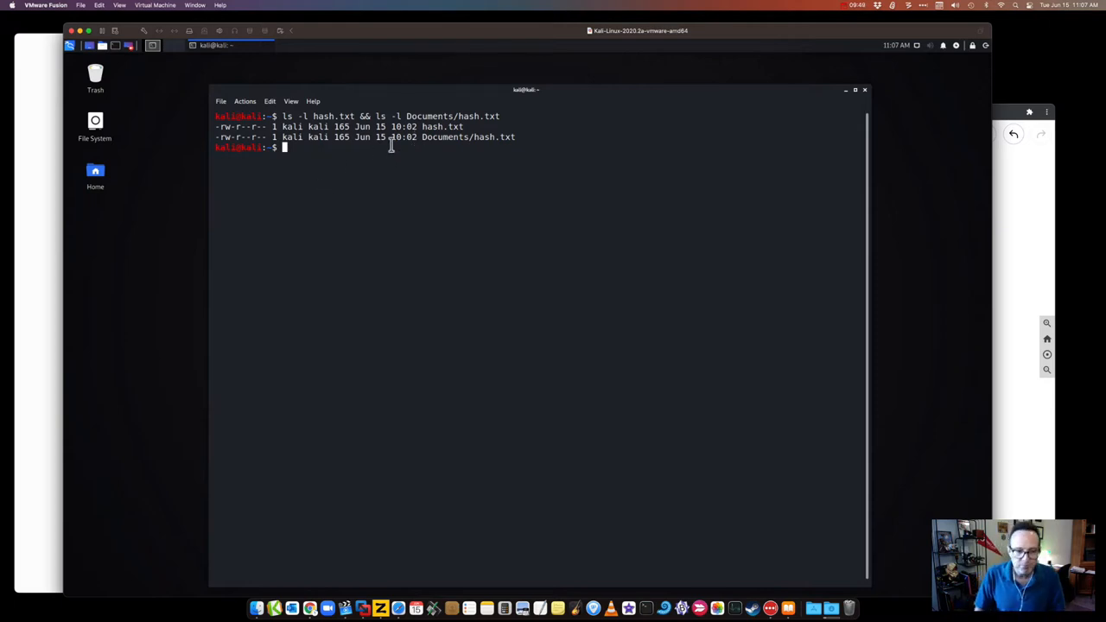
Step: Recall 'md5sum hash.txt && md5sum Documents/hash.txt' and point out its parts
key(Up)
key(Up)
key(Up)
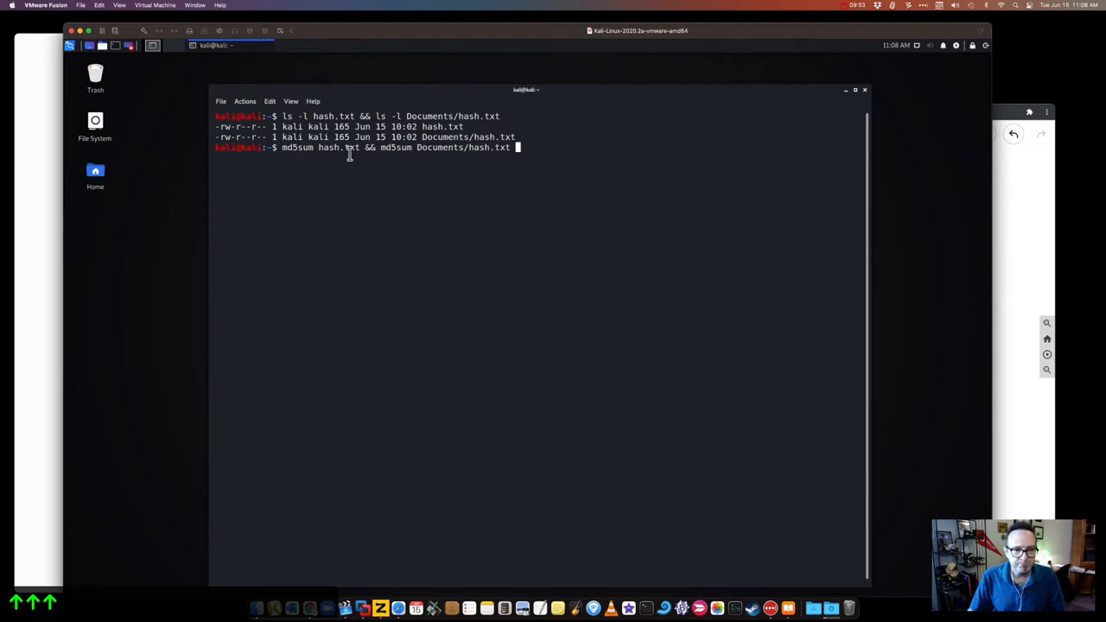
drag(282, 147, 321, 147)
click(323, 147)
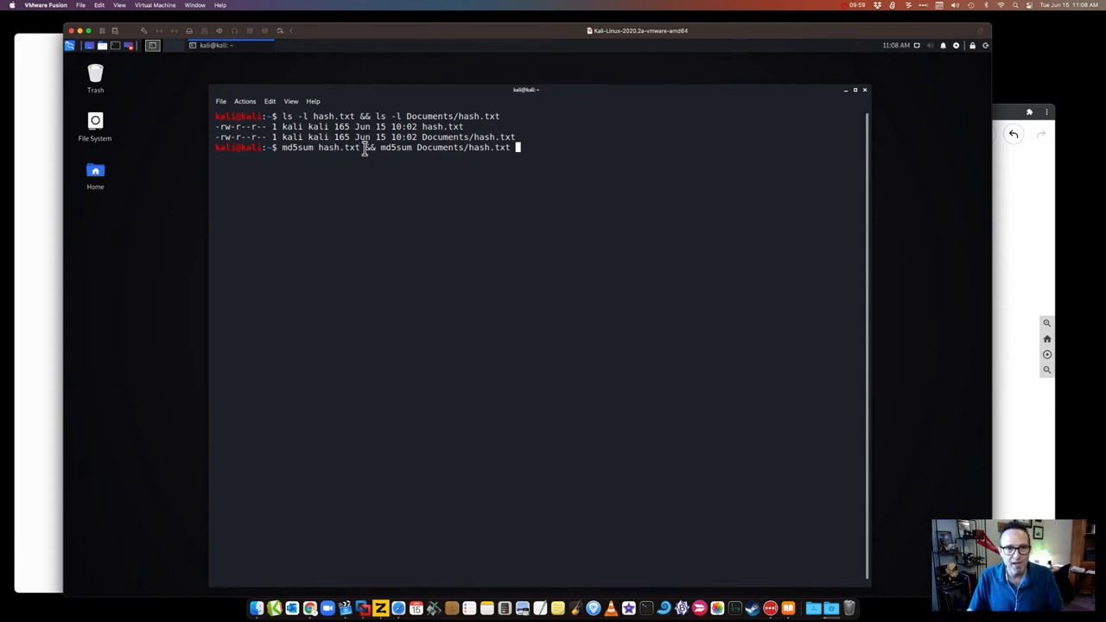
drag(365, 148, 375, 149)
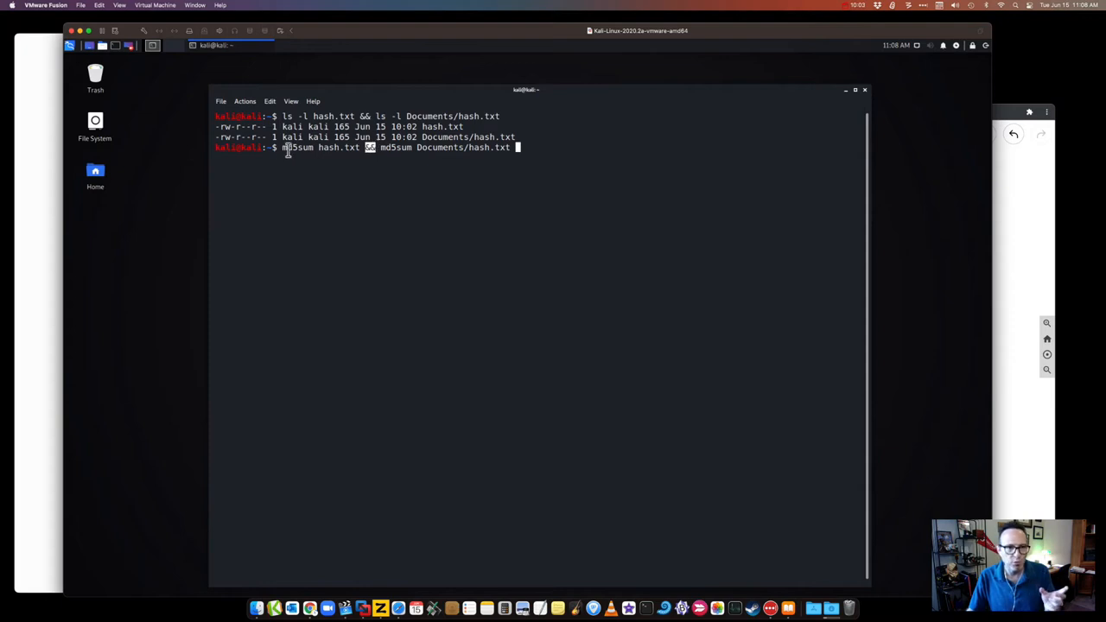
drag(281, 148, 516, 148)
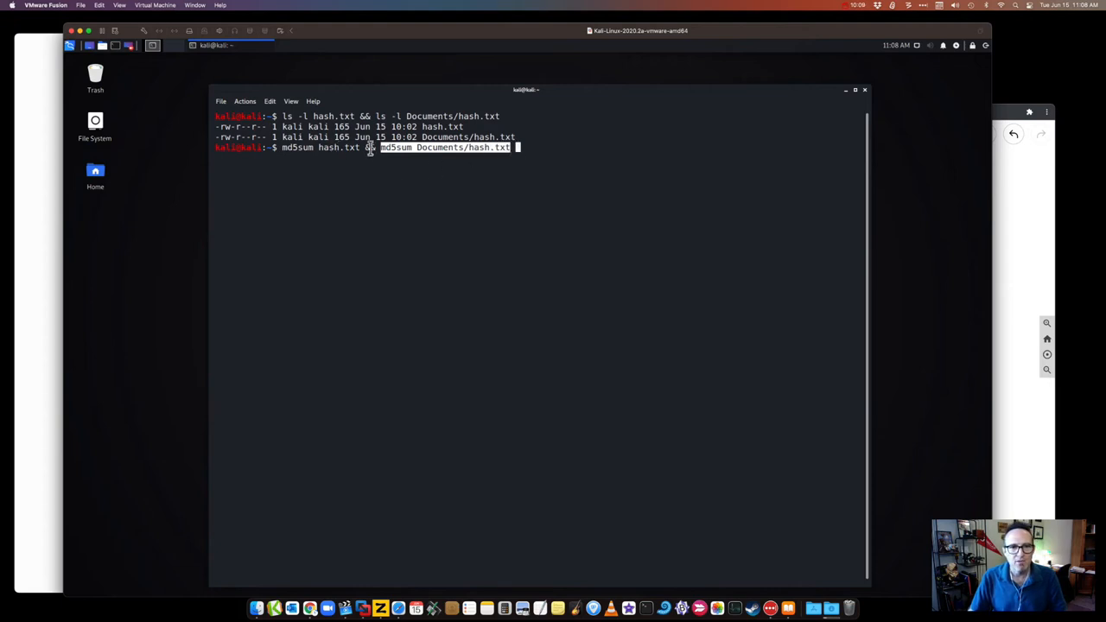
click(373, 148)
double_click(370, 148)
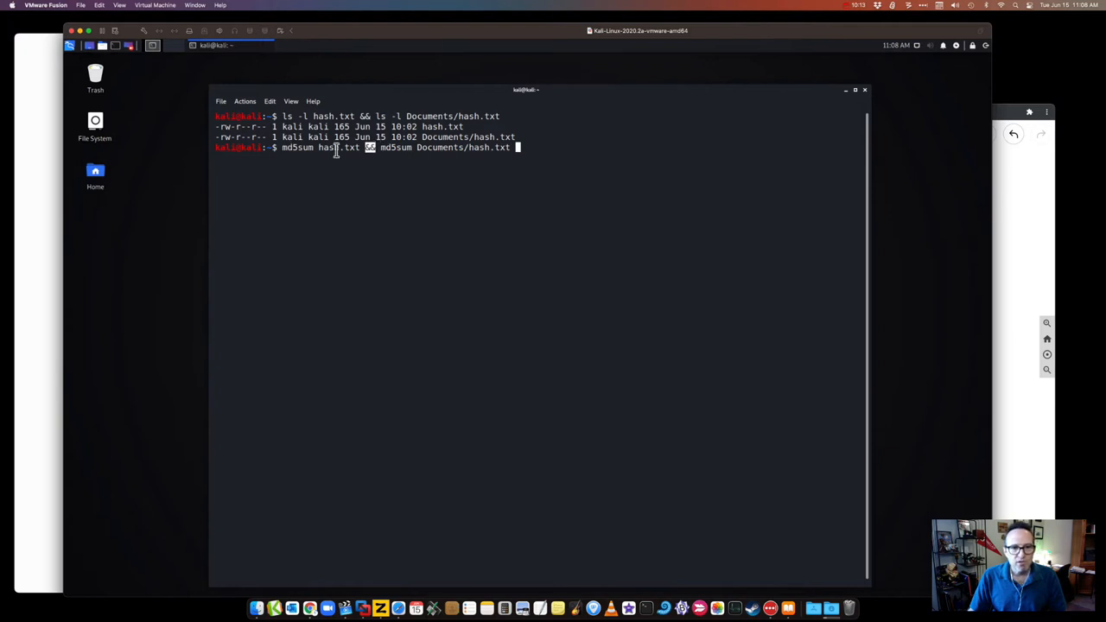
click(395, 148)
drag(380, 148, 513, 147)
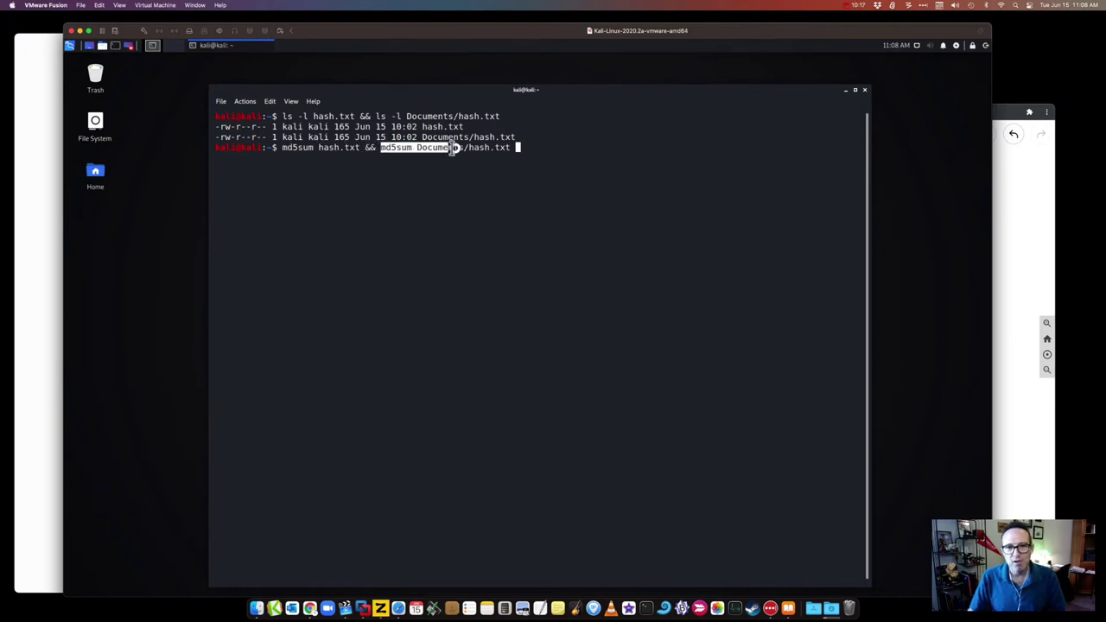
click(508, 147)
Step: Run the md5sum comparison and highlight the two differing hash lines
key(Return)
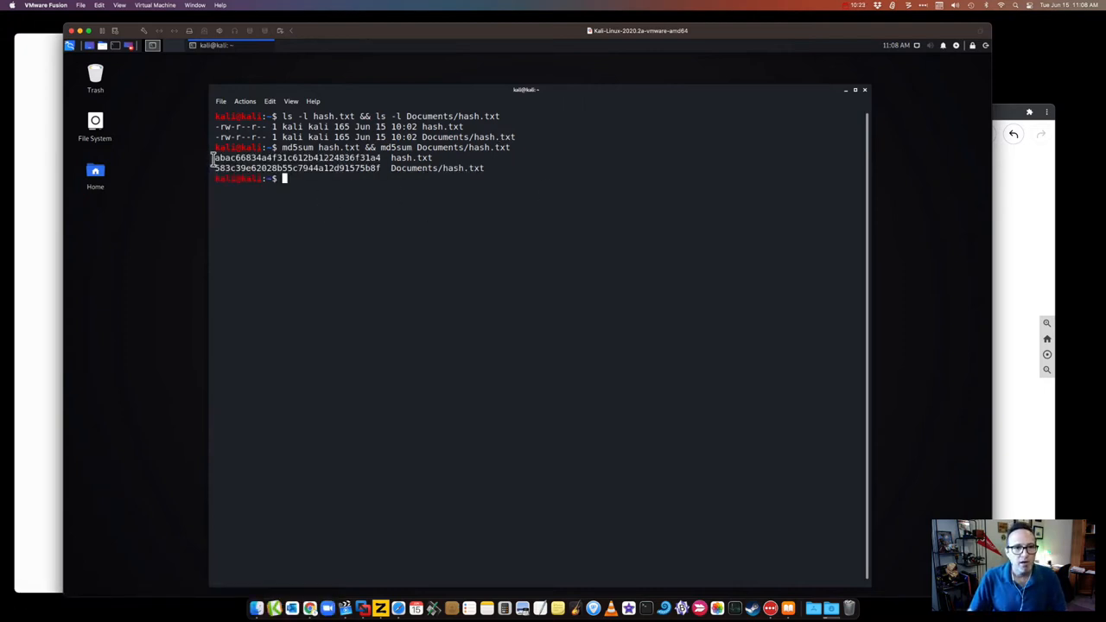
drag(213, 158, 469, 168)
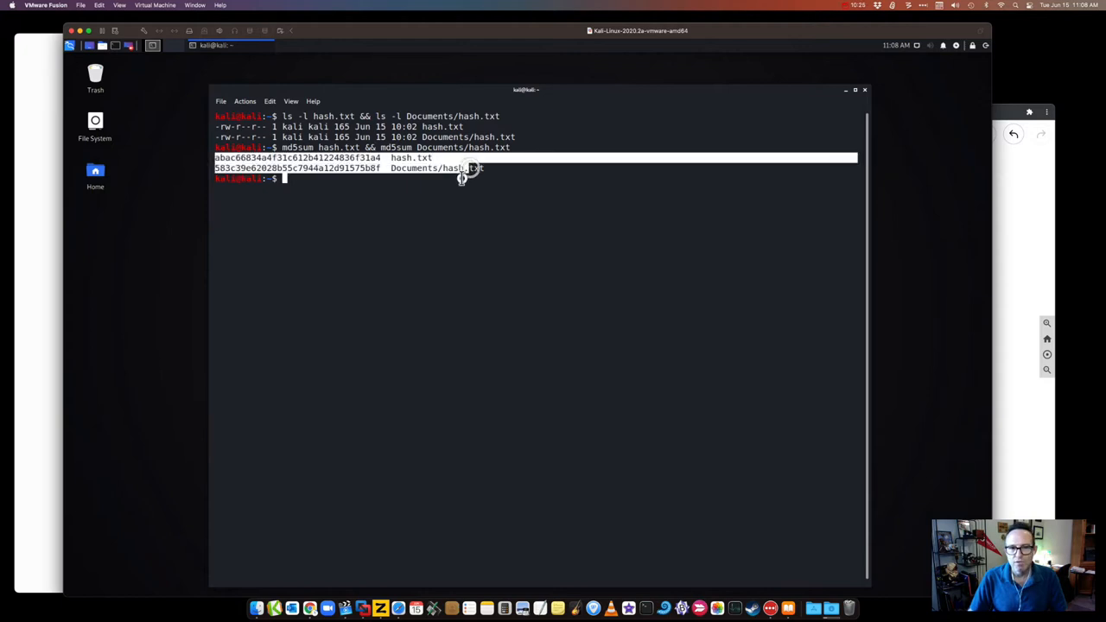
click(469, 169)
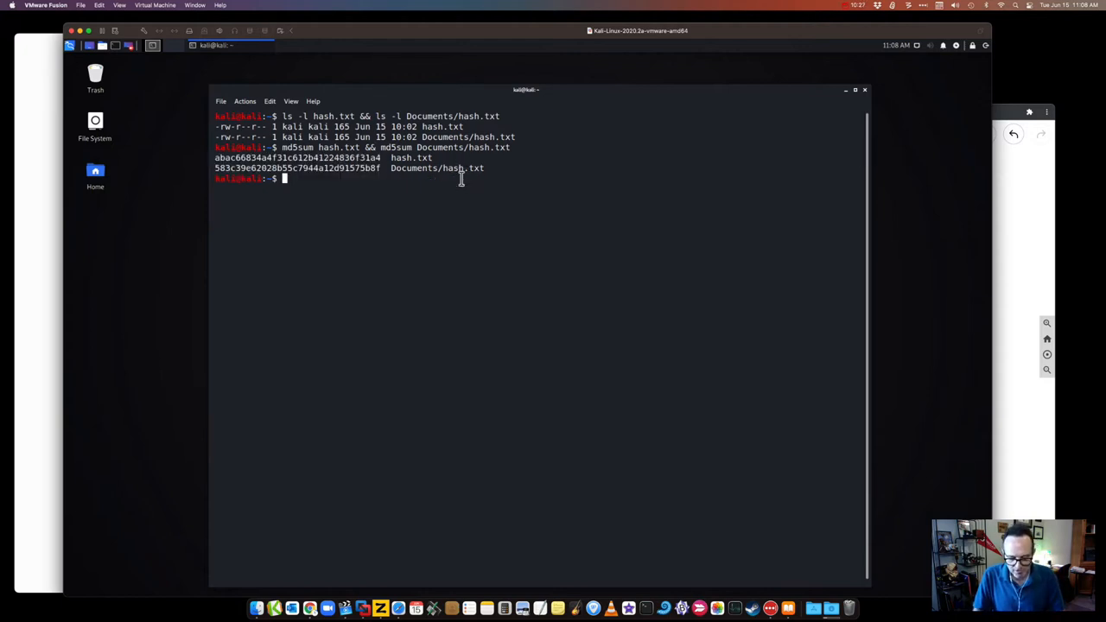
text(cat has)
Step: Print hash.txt and Documents/hash.txt with cat, using Tab completion
key(Tab)
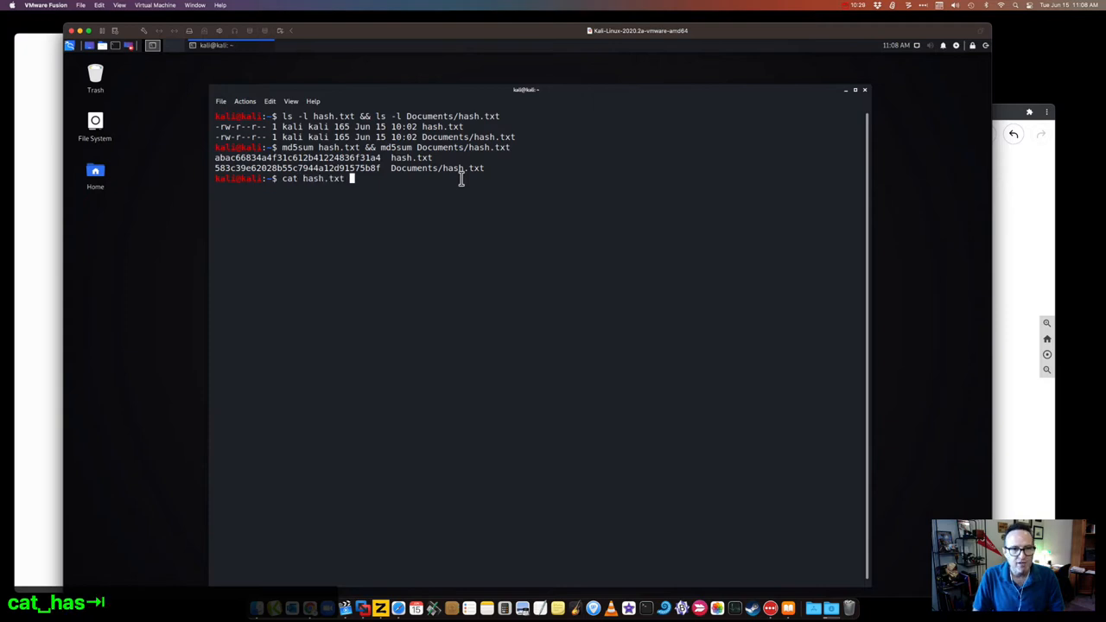
key(Return)
text(cat )
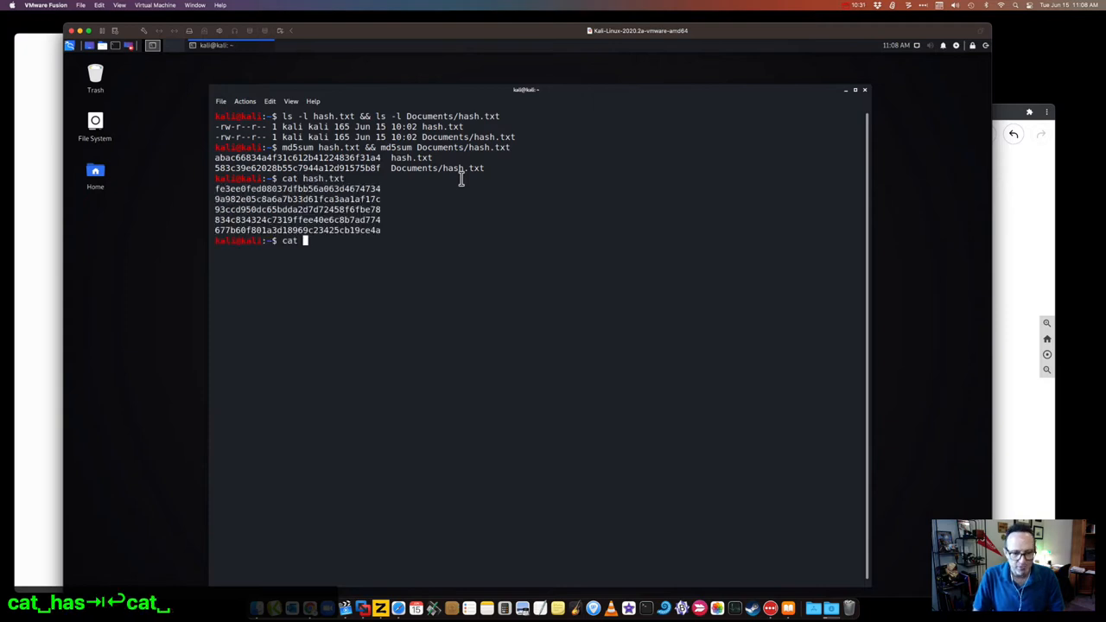
text(Do)
key(Tab)
text(c)
key(Tab)
text(has)
key(Tab)
key(Return)
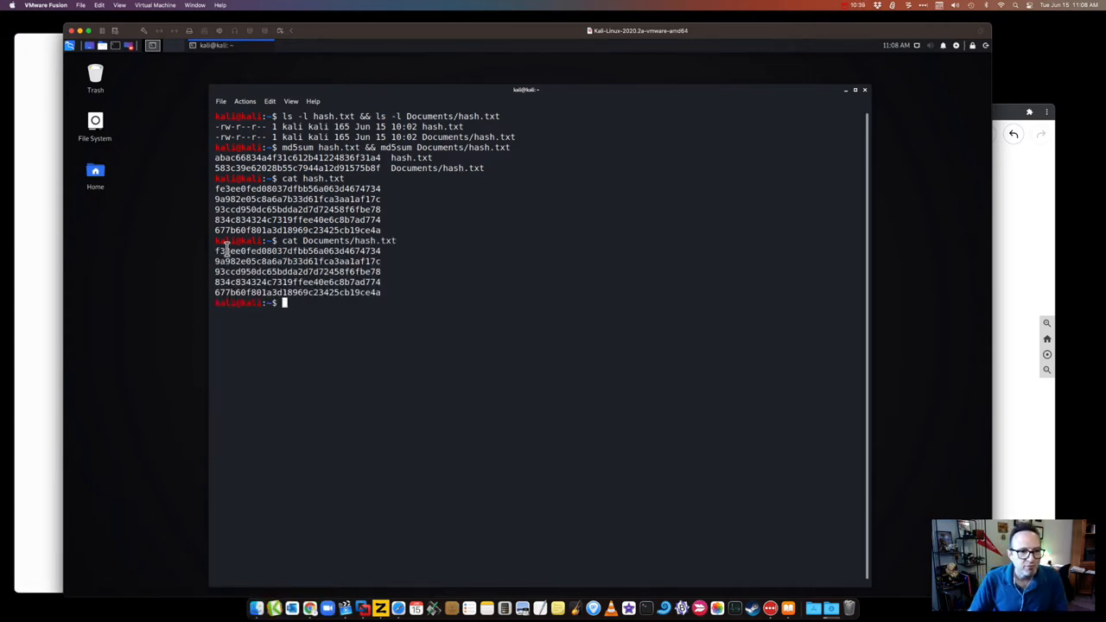
Step: Point out the one differing character and the shared lines, then minimize the Kali window
drag(218, 189, 223, 189)
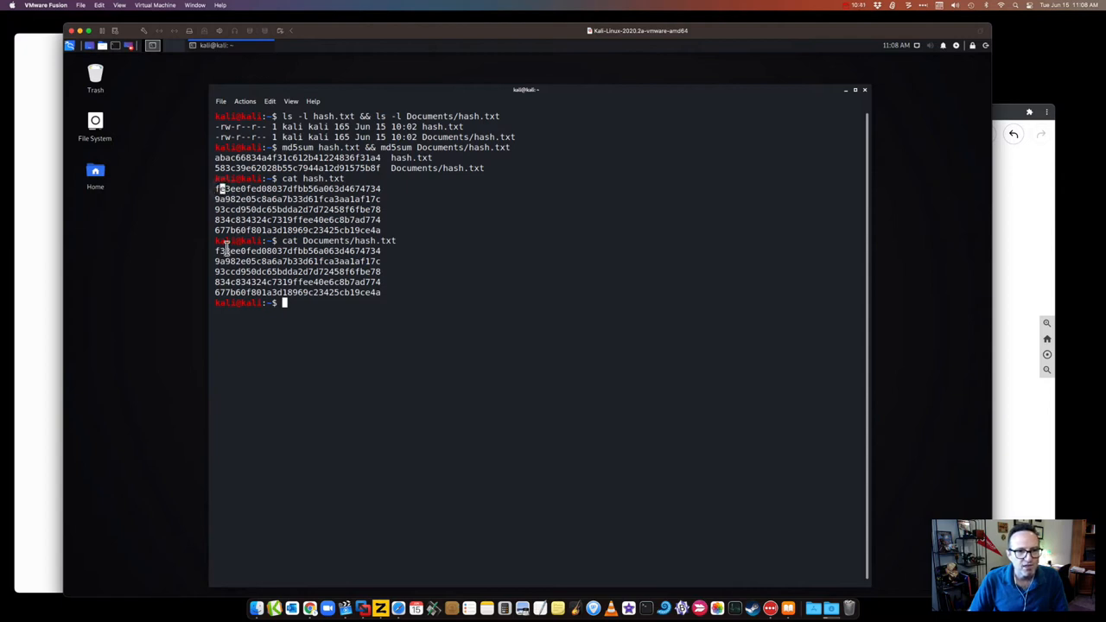
click(220, 250)
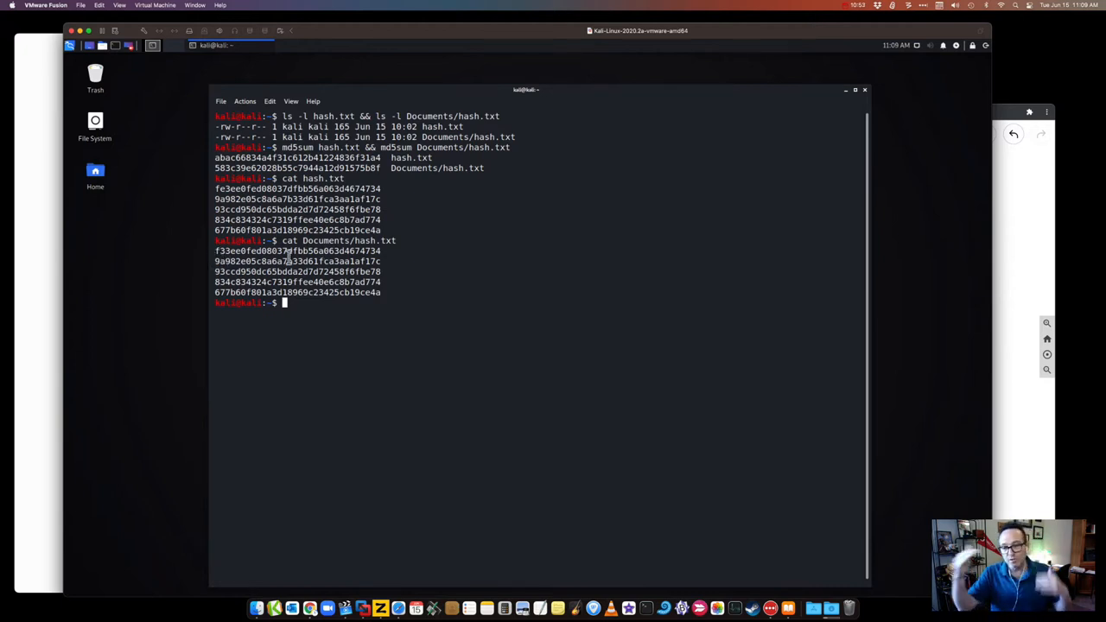
mouse_move(381, 294)
mouse_down()
mouse_move(196, 264)
mouse_move(192, 252)
mouse_up()
click(320, 303)
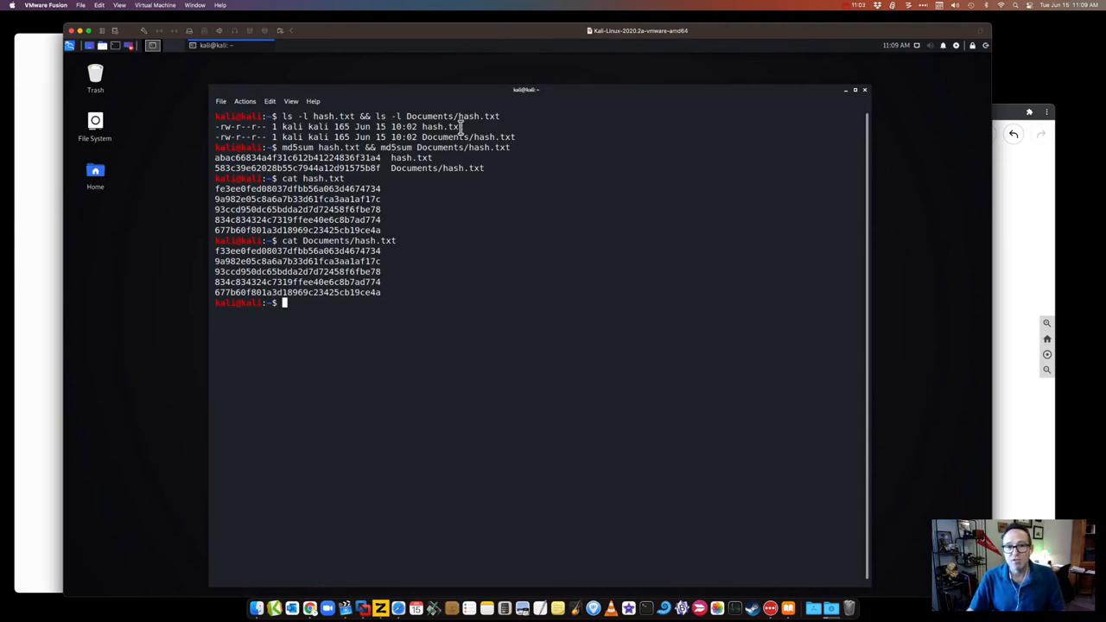
drag(463, 126, 417, 126)
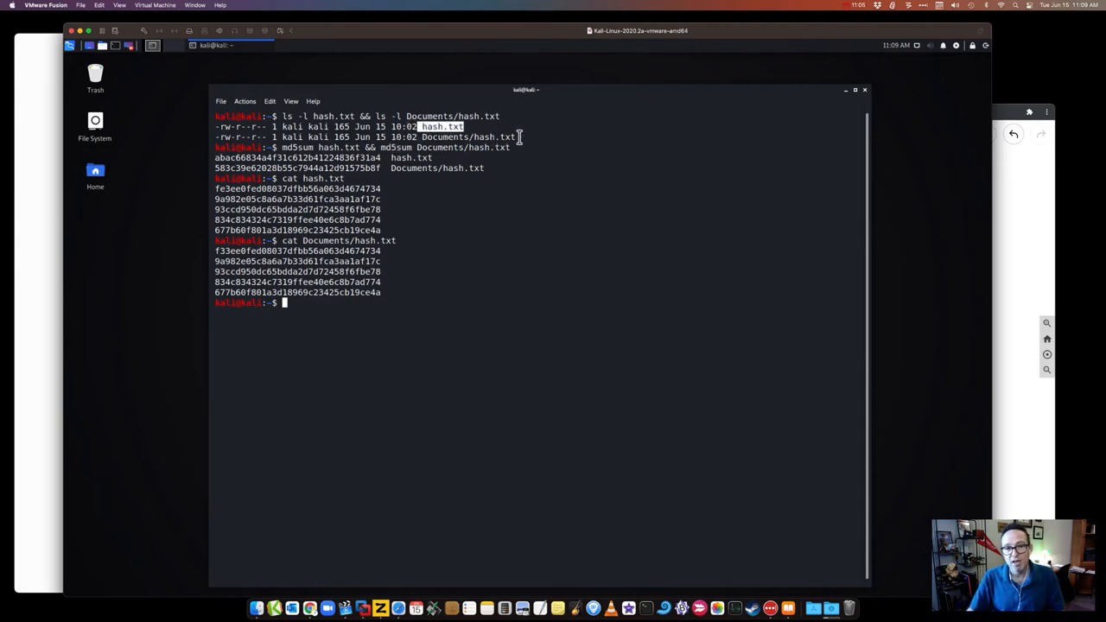
drag(519, 136, 422, 137)
drag(488, 168, 199, 159)
click(383, 206)
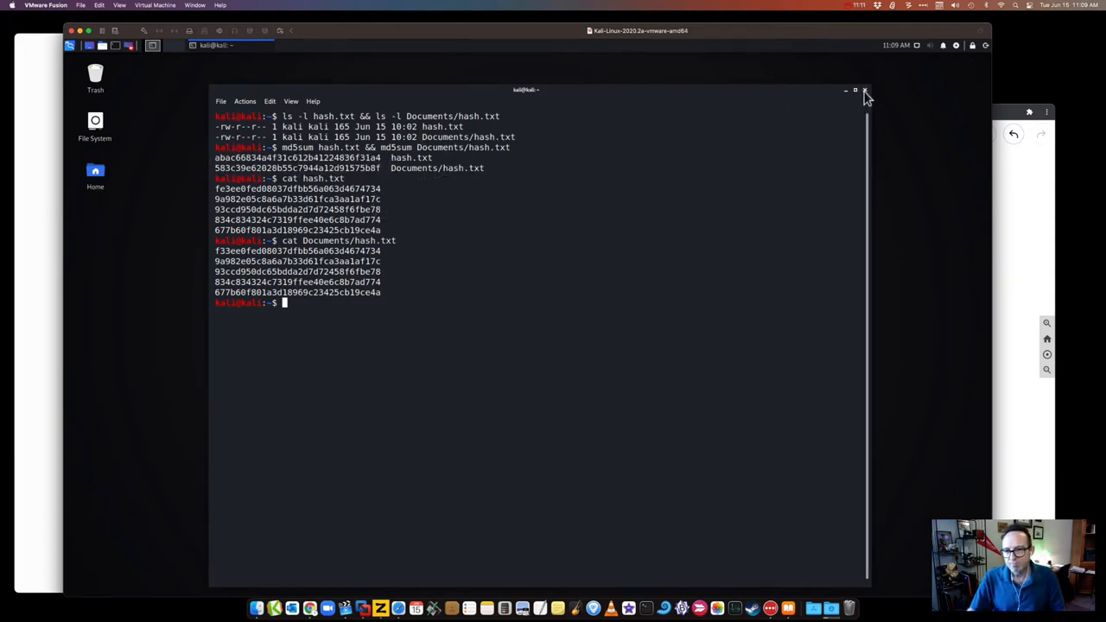
click(80, 31)
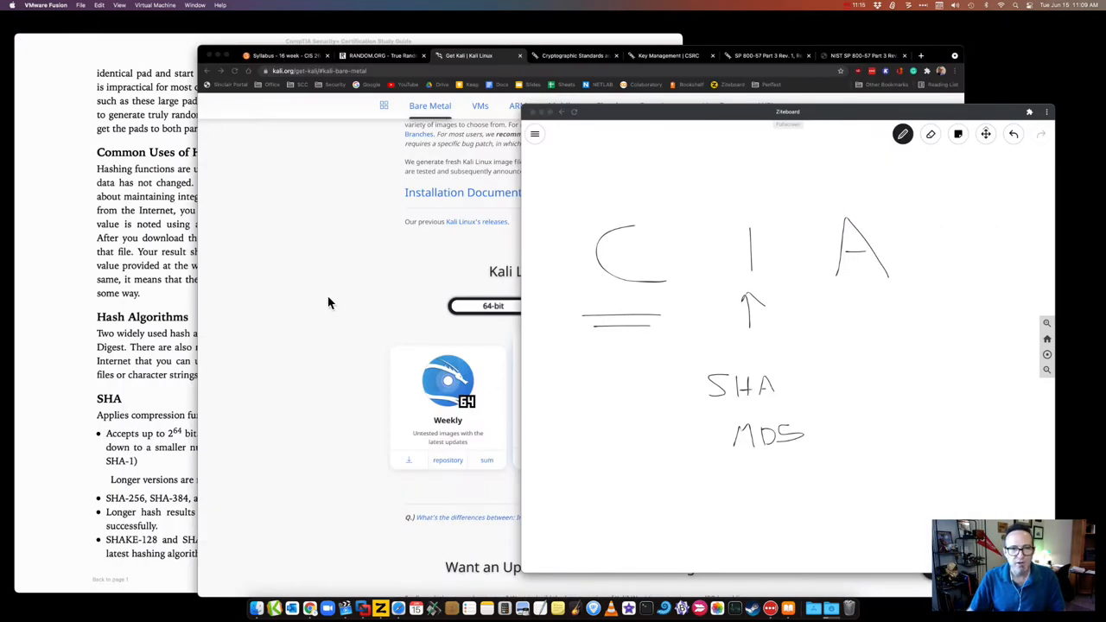
Step: Close the Kali Linux download tab in Chrome and return to the textbook's hashing spread
click(331, 292)
click(519, 55)
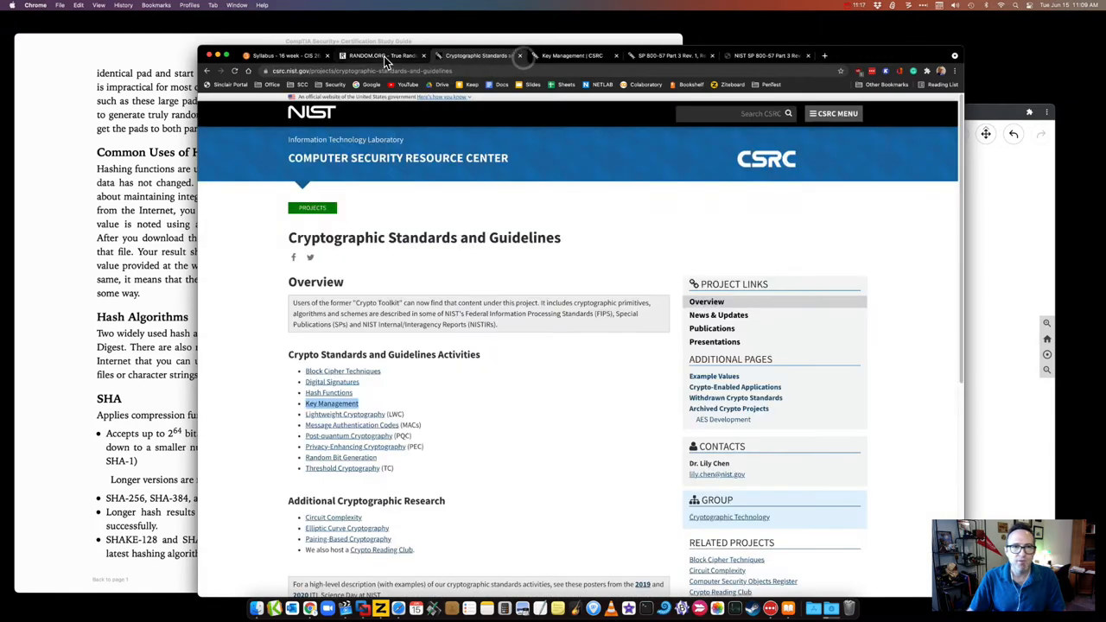
click(381, 56)
click(147, 268)
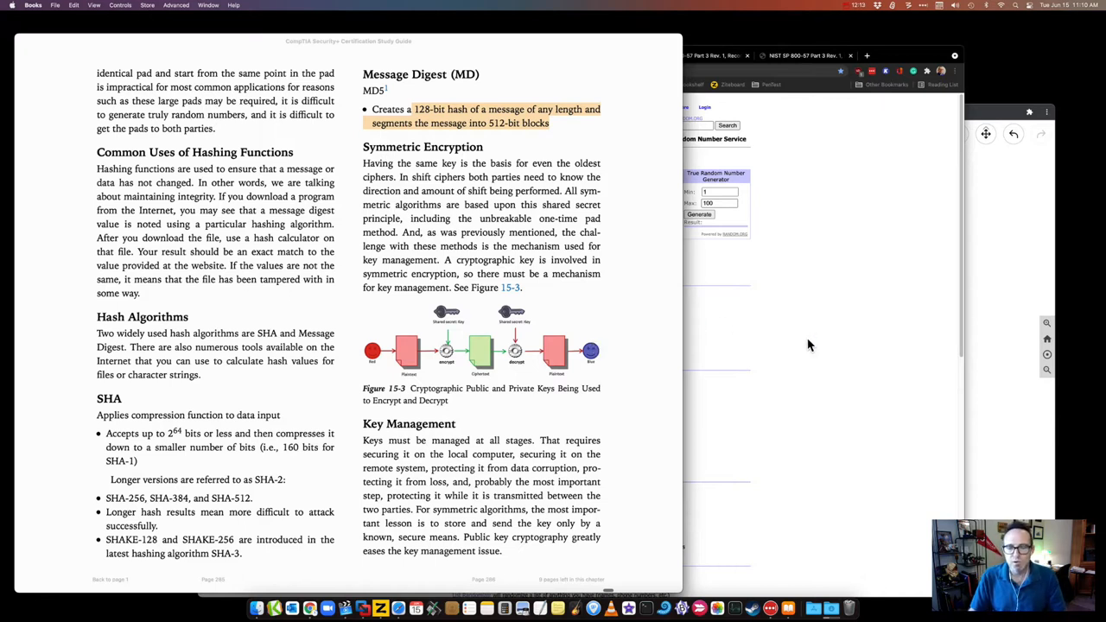
Step: Deselect the MD5 passage and bring the CIA whiteboard sketch to the front
click(448, 242)
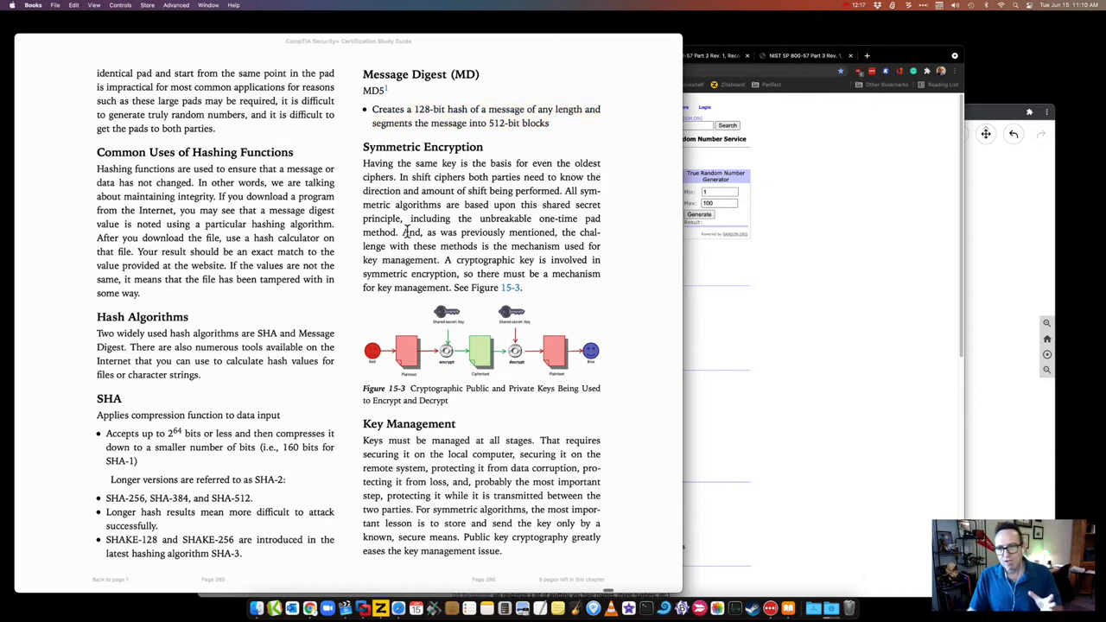
click(1005, 227)
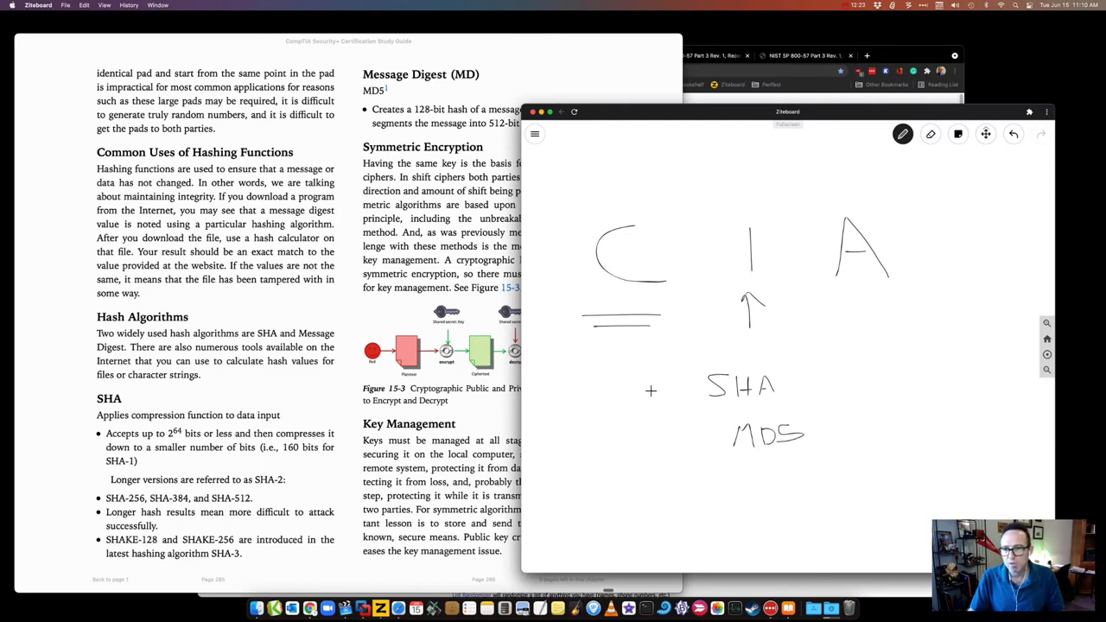
Step: Box the letter A and double-underline beneath its arrow in the CIA sketch
mouse_move(817, 313)
mouse_down()
mouse_move(816, 198)
mouse_move(821, 320)
mouse_up()
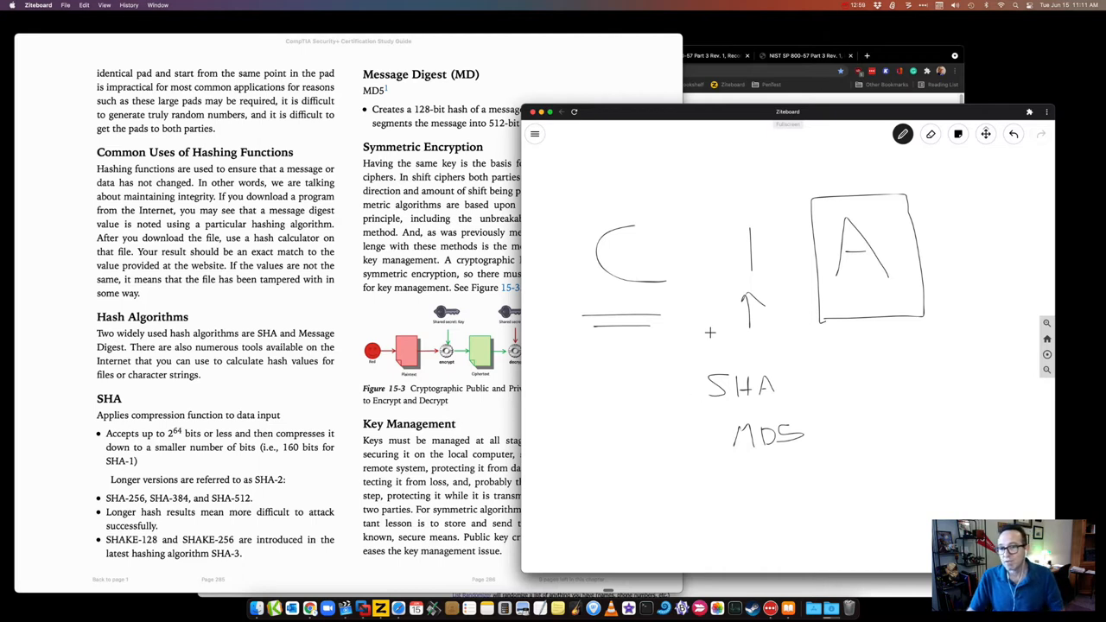
drag(715, 343, 778, 343)
drag(711, 349, 788, 349)
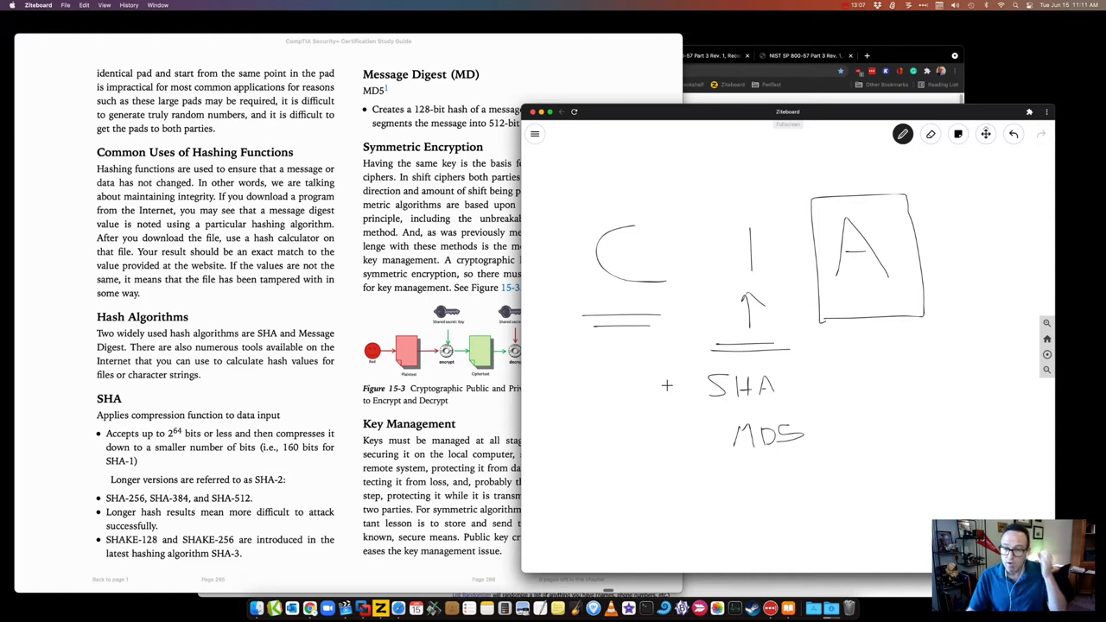
Step: Box the word SHA, add short strokes beside it, and draw a long line above MD5
mouse_move(707, 413)
mouse_down()
mouse_move(793, 412)
mouse_move(794, 361)
mouse_move(681, 363)
mouse_move(683, 409)
mouse_move(711, 413)
mouse_up()
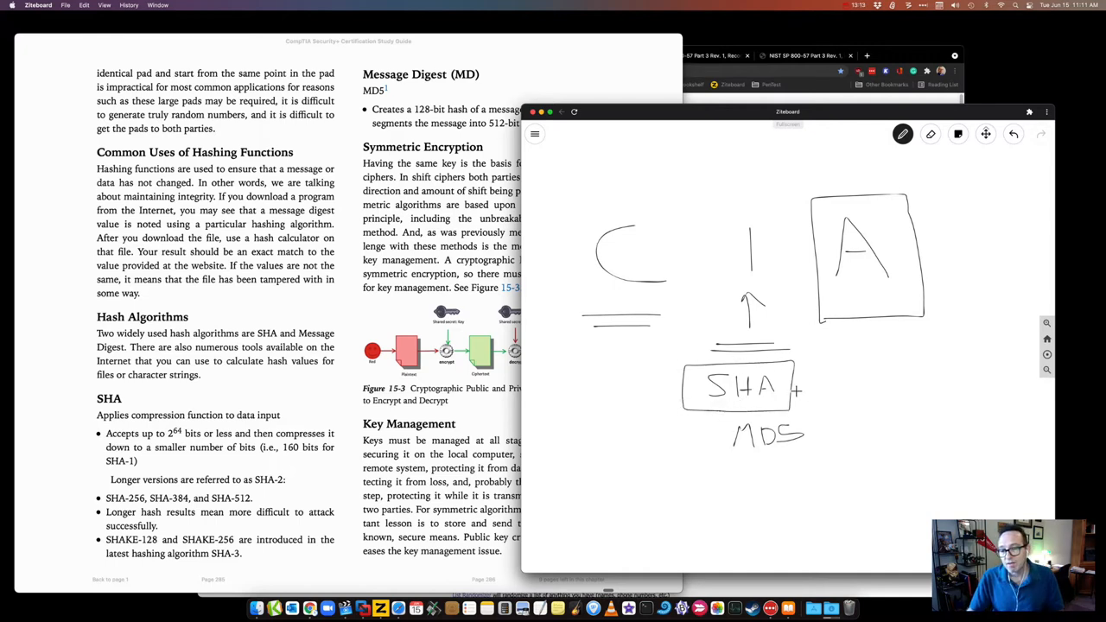
mouse_move(796, 389)
mouse_down()
mouse_move(839, 390)
mouse_move(842, 404)
mouse_up()
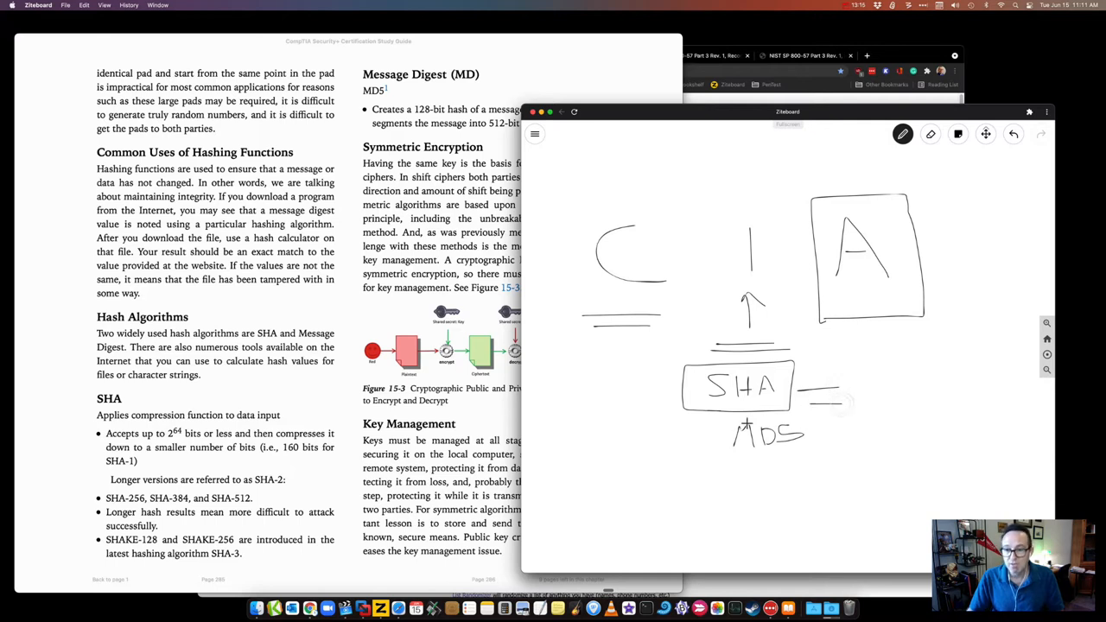
drag(729, 422, 873, 422)
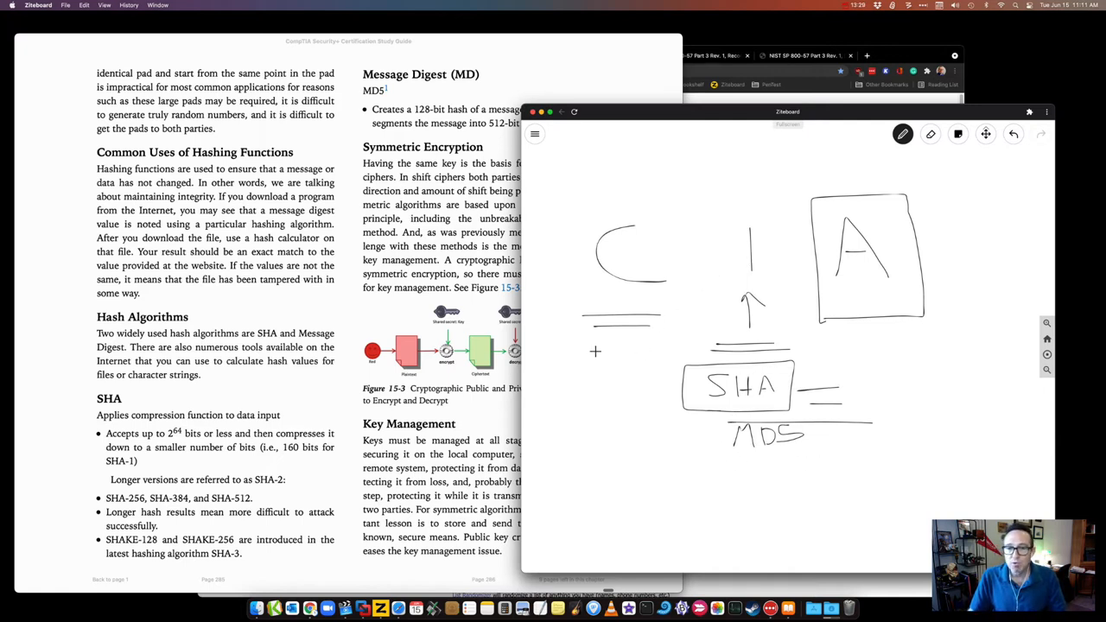
Step: Draw an upward arrow beneath the C and write 'Aut' with a short note below it
mouse_move(607, 372)
mouse_down()
mouse_move(605, 348)
mouse_move(614, 354)
mouse_up()
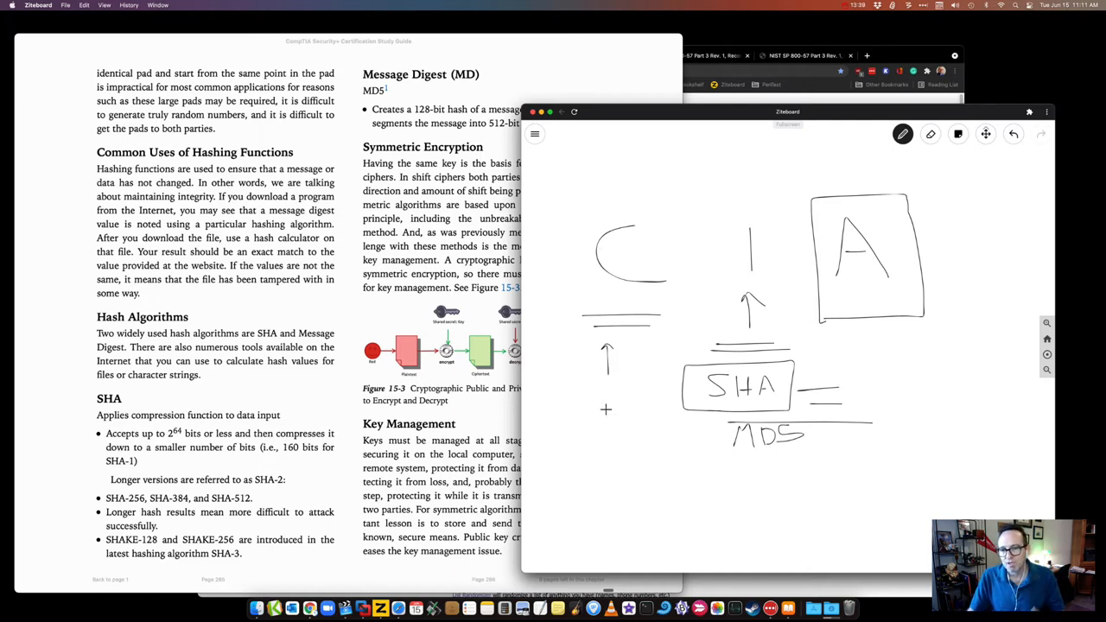
drag(584, 432, 615, 417)
mouse_move(619, 399)
mouse_down()
mouse_move(620, 421)
mouse_move(626, 404)
mouse_up()
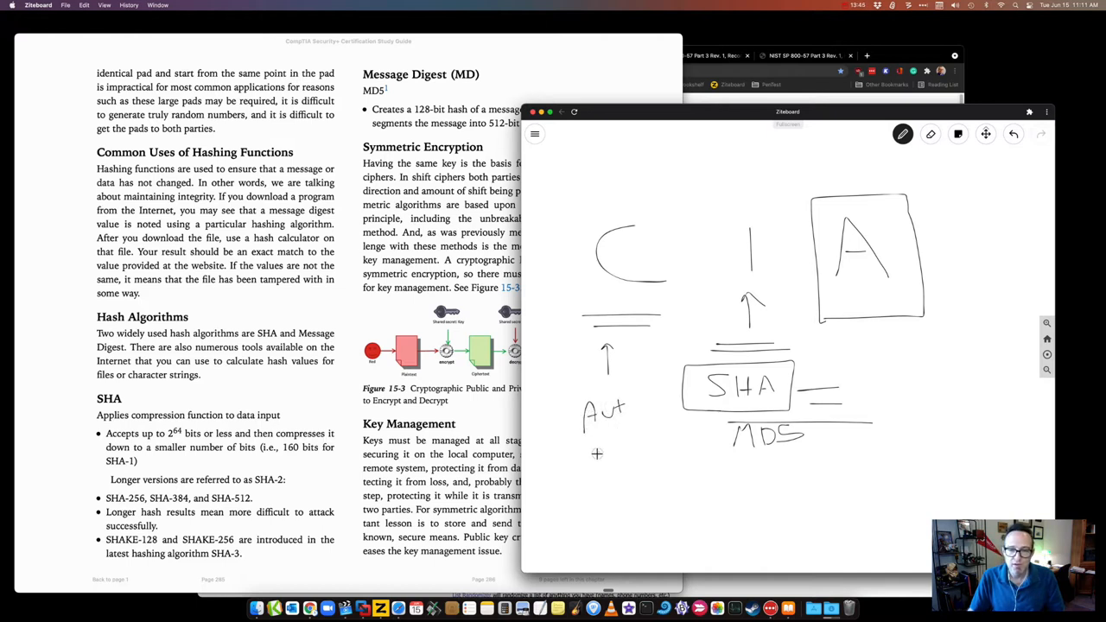
drag(597, 453, 610, 452)
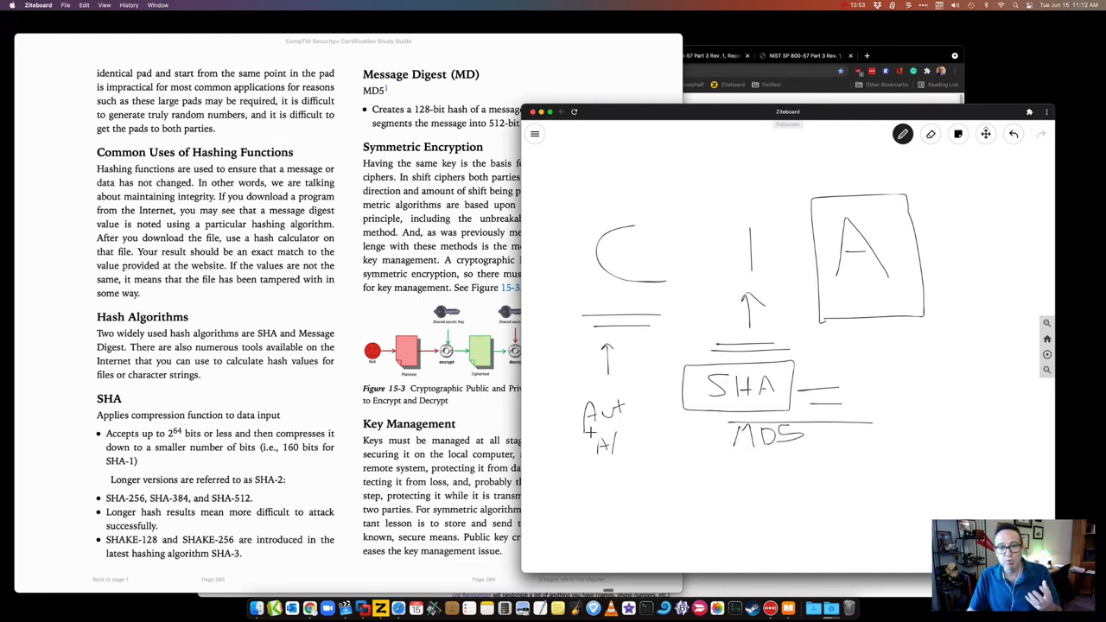
Step: Underline 'Aut', touch up the note, and draw an arc joining the C to the boxed A
drag(586, 430, 650, 416)
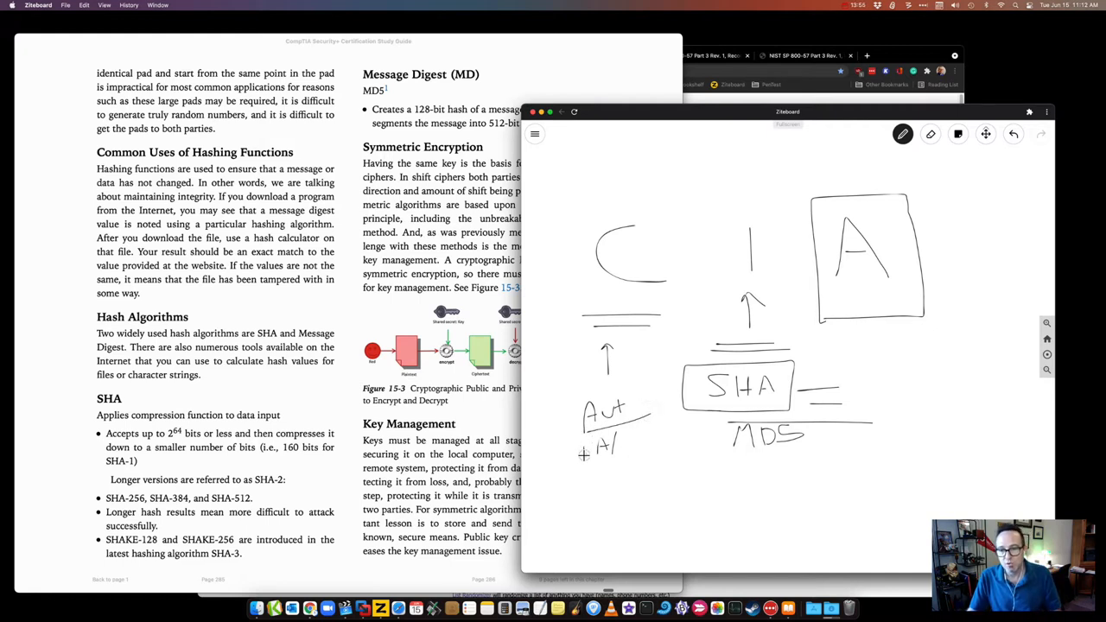
drag(585, 443, 595, 451)
drag(657, 233, 813, 208)
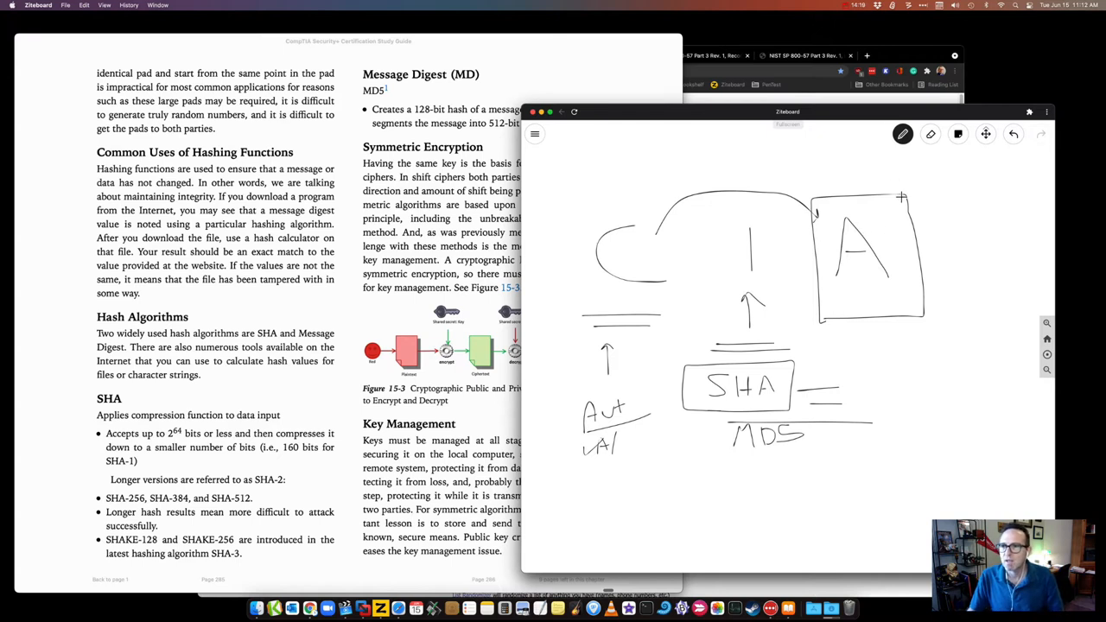
click(932, 135)
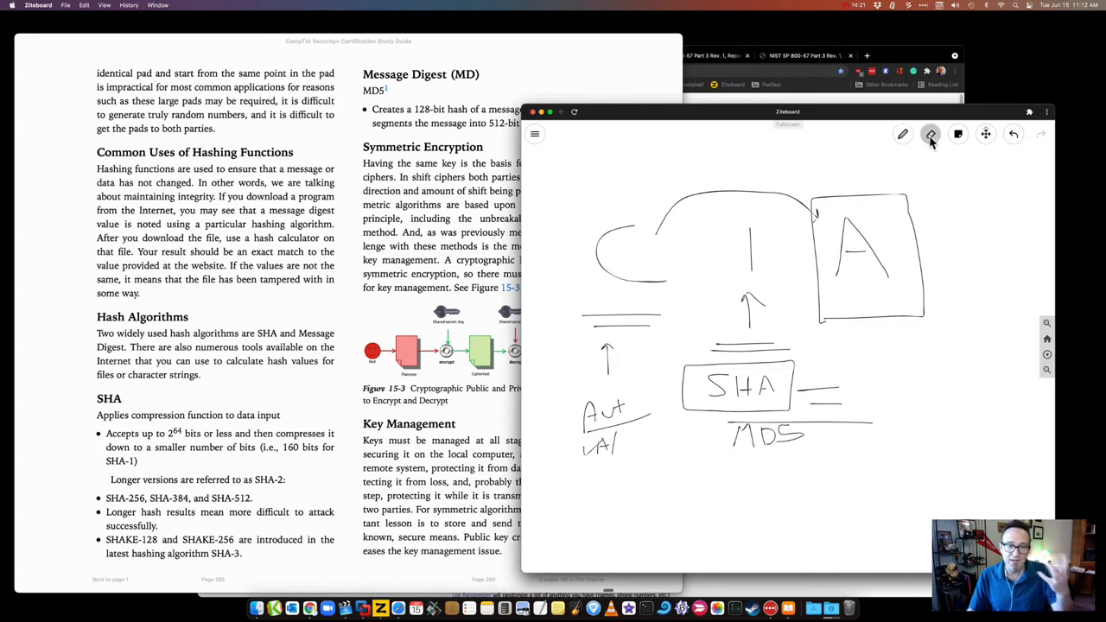
Step: Clear the entire whiteboard and bring the Apple Books window forward
click(931, 137)
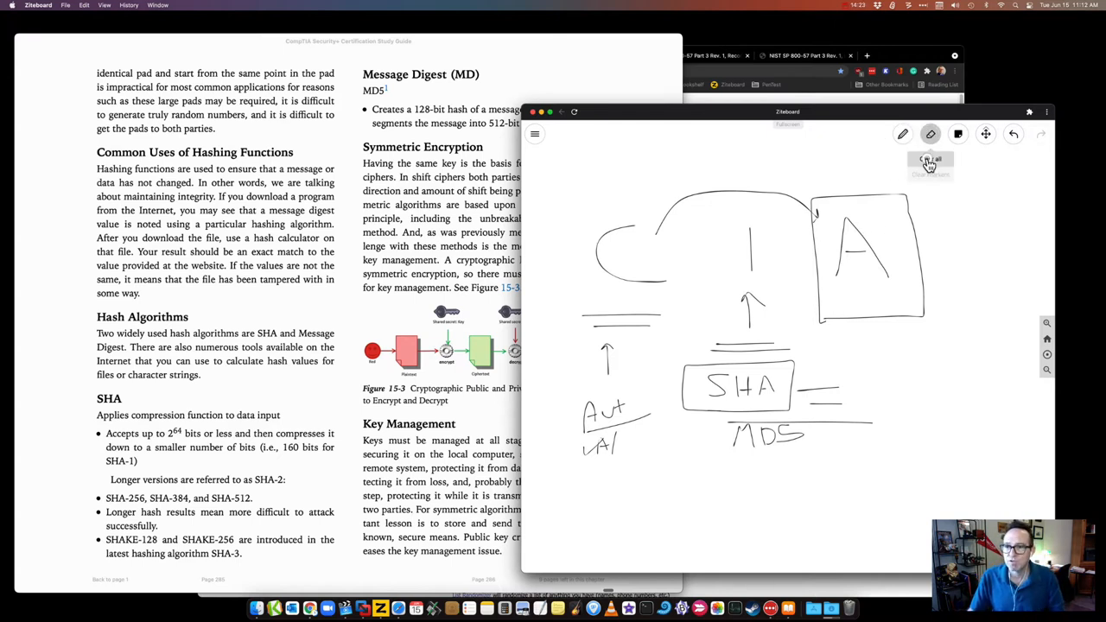
click(928, 162)
click(539, 115)
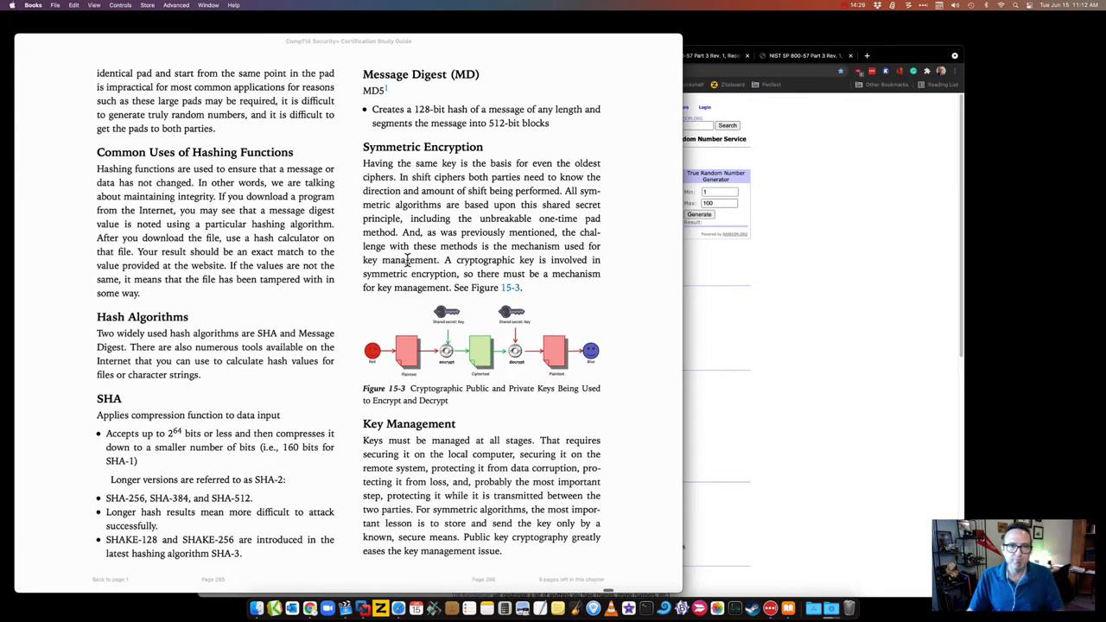
Step: Flip the book forward one spread and back to the Symmetric Encryption spread
click(377, 613)
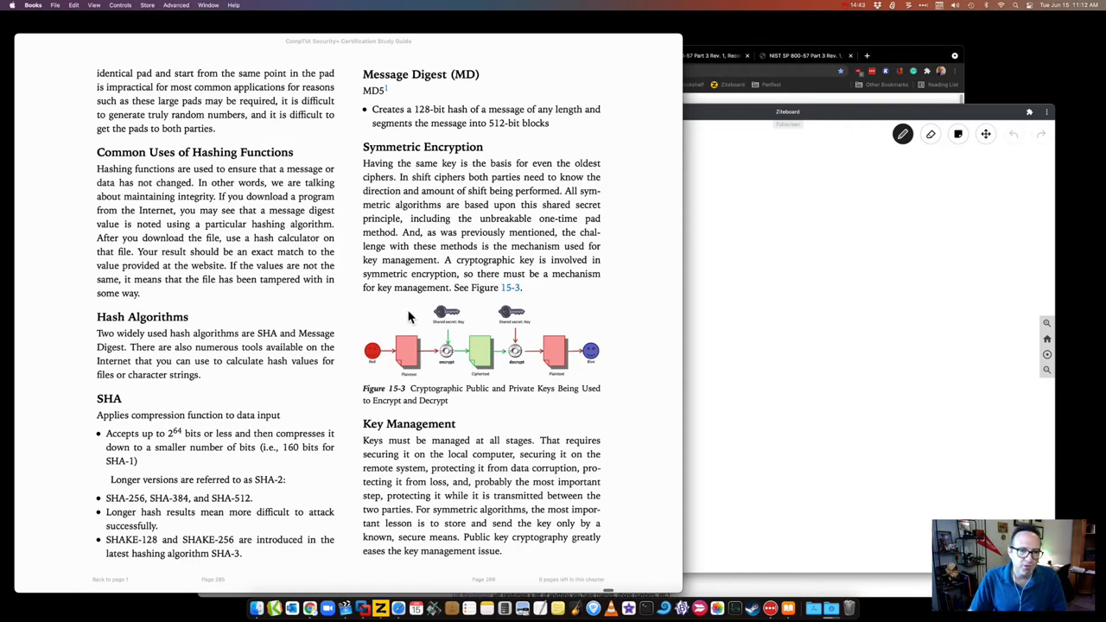
key(Right)
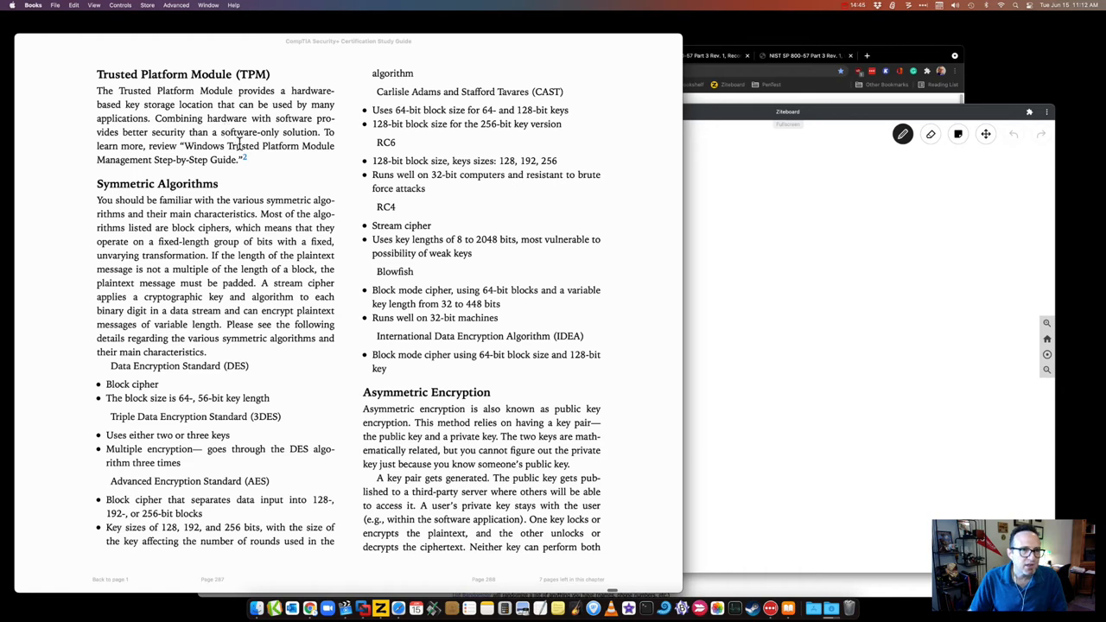
key(Left)
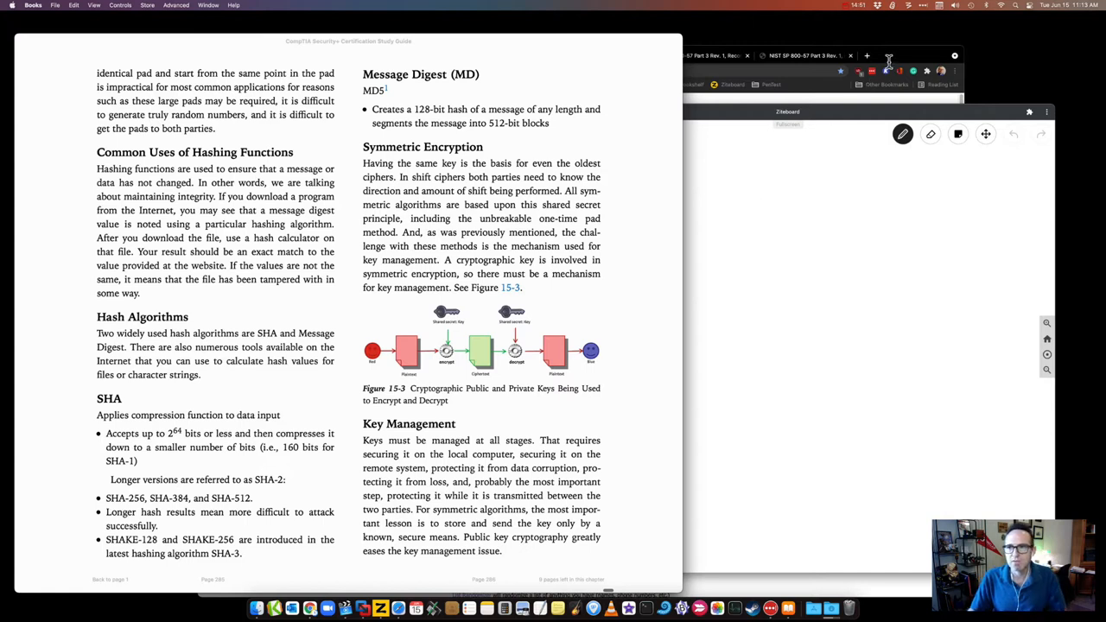
click(707, 260)
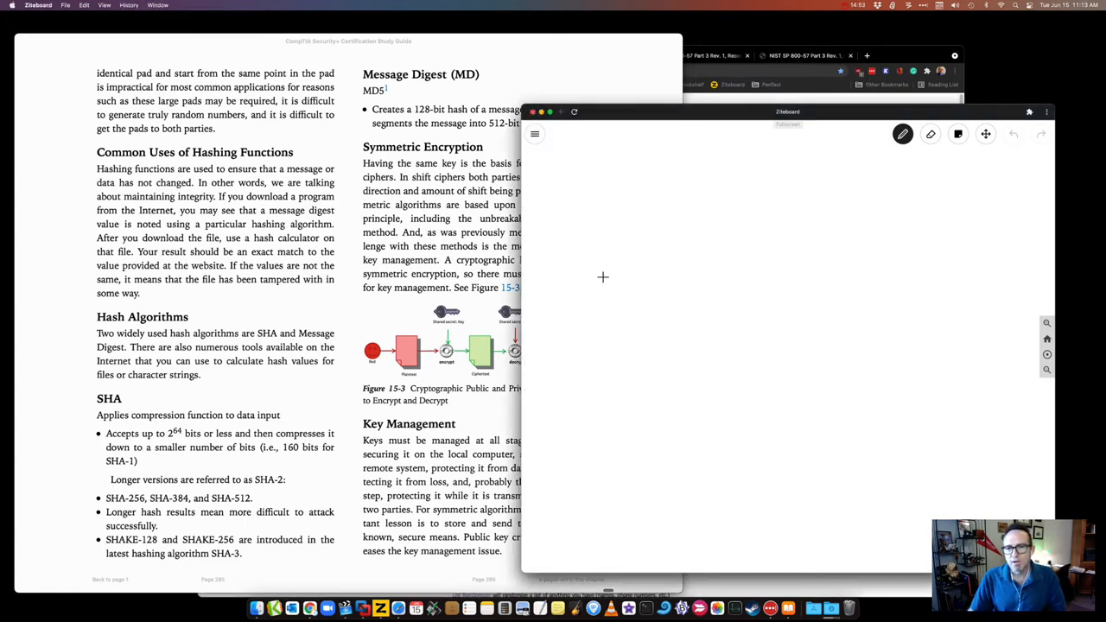
mouse_move(626, 293)
mouse_down()
mouse_move(647, 247)
mouse_move(685, 254)
mouse_move(689, 279)
mouse_up()
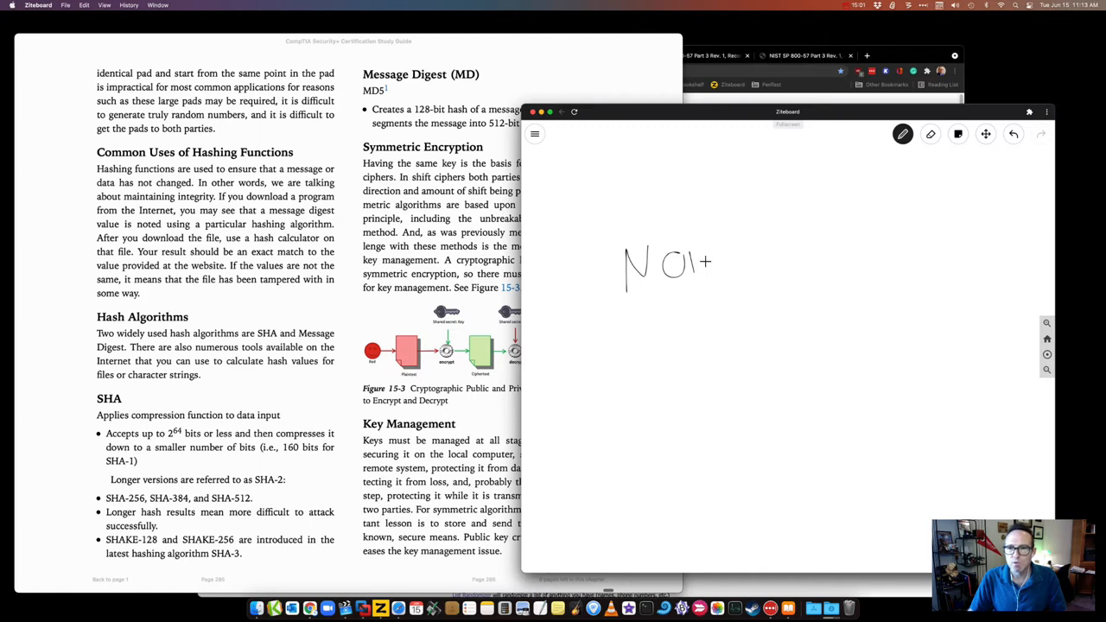
mouse_move(701, 252)
mouse_down()
mouse_move(704, 277)
mouse_move(754, 286)
mouse_up()
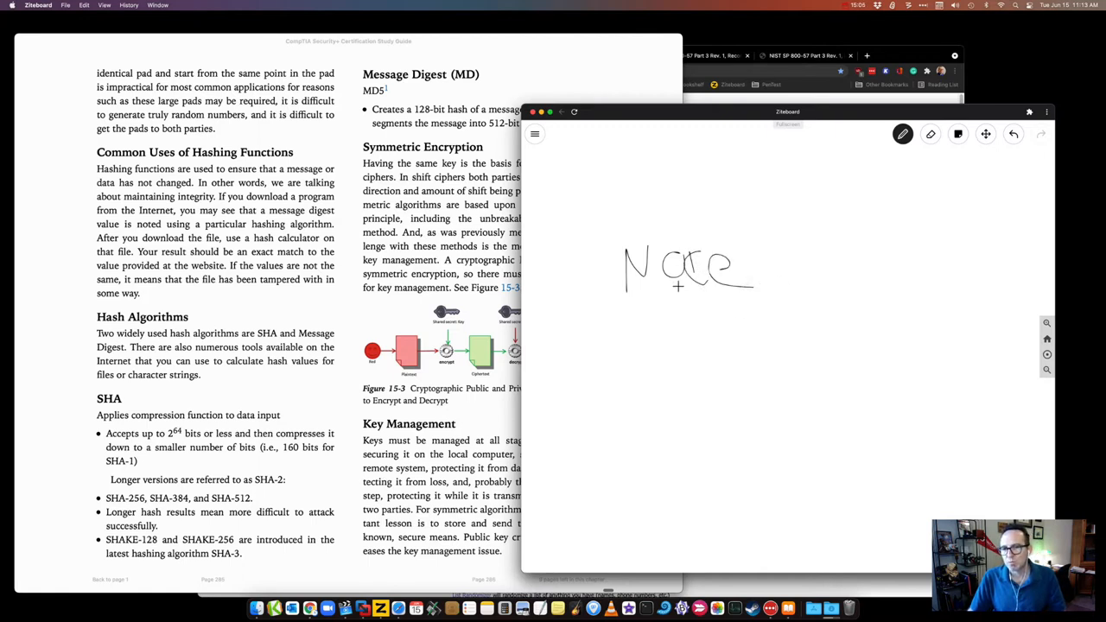
click(931, 136)
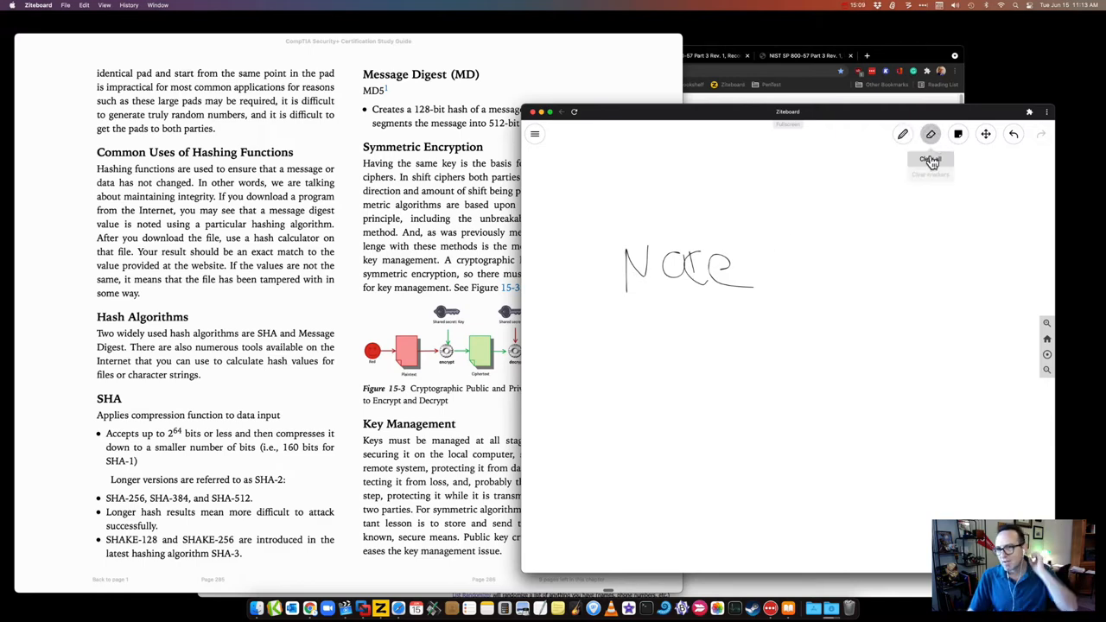
click(932, 161)
click(500, 200)
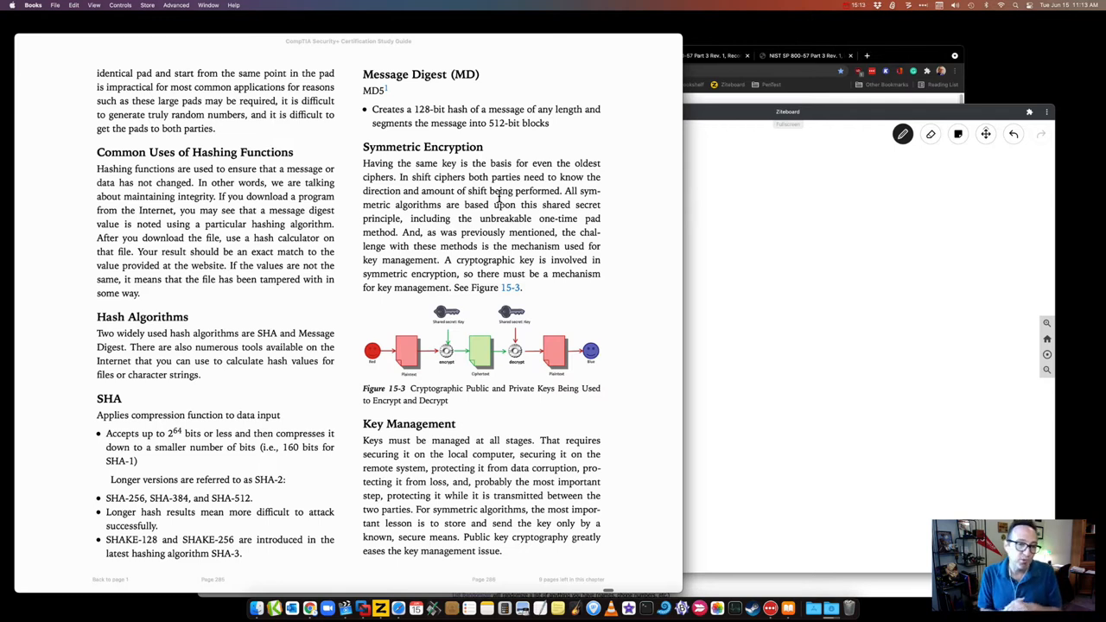
Step: Write and underline TPM on the whiteboard, then draw a lined cloud below it
click(808, 225)
mouse_move(684, 235)
mouse_down()
mouse_move(689, 246)
mouse_move(735, 235)
mouse_move(745, 249)
mouse_up()
drag(679, 265, 754, 263)
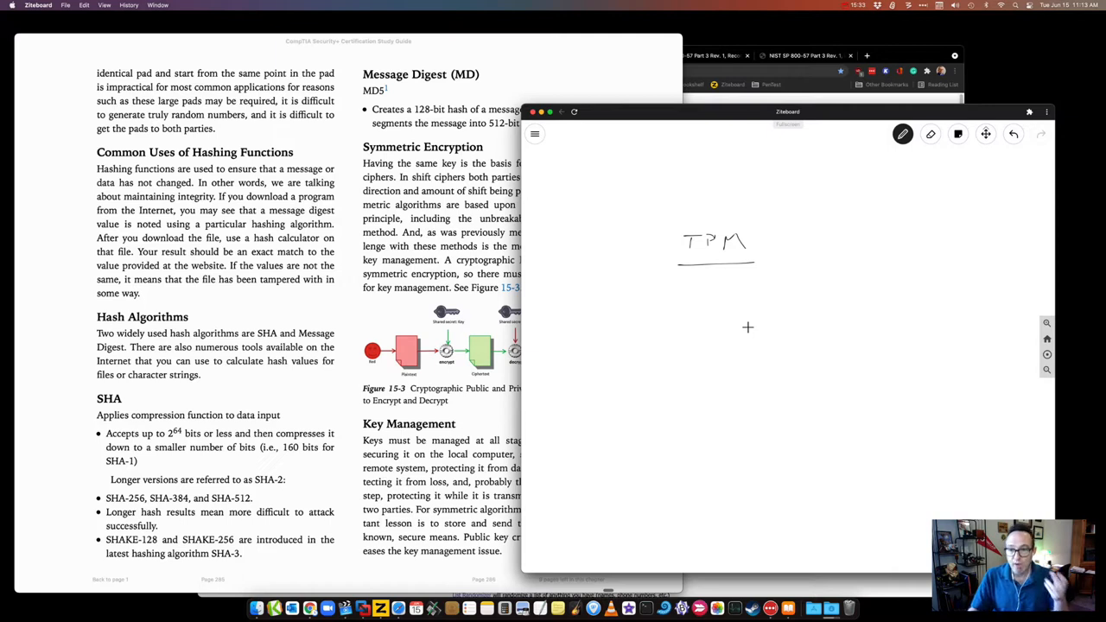
mouse_move(674, 302)
mouse_down()
mouse_move(623, 368)
mouse_move(674, 302)
mouse_move(722, 321)
mouse_move(733, 378)
mouse_up()
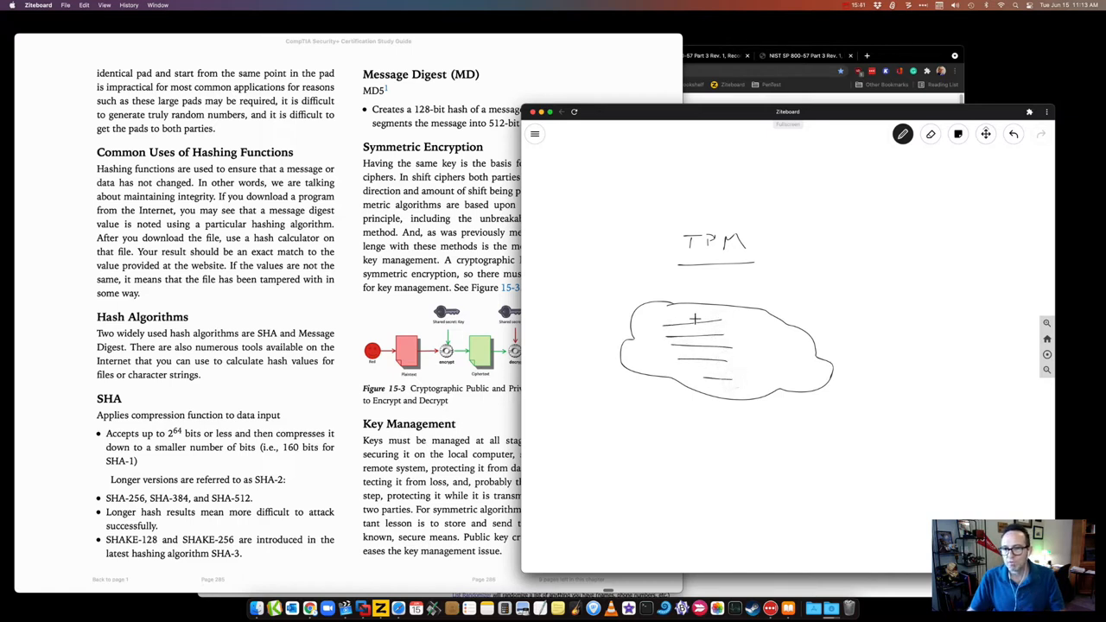
drag(694, 319, 694, 361)
Step: Add box N linked to the cloud, an arrow to a 512 box with 1024 and a 2048 box
mouse_move(694, 319)
mouse_down()
mouse_move(723, 345)
mouse_move(694, 351)
mouse_move(790, 275)
mouse_move(872, 306)
mouse_move(916, 363)
mouse_move(873, 357)
mouse_move(869, 316)
mouse_move(904, 325)
mouse_up()
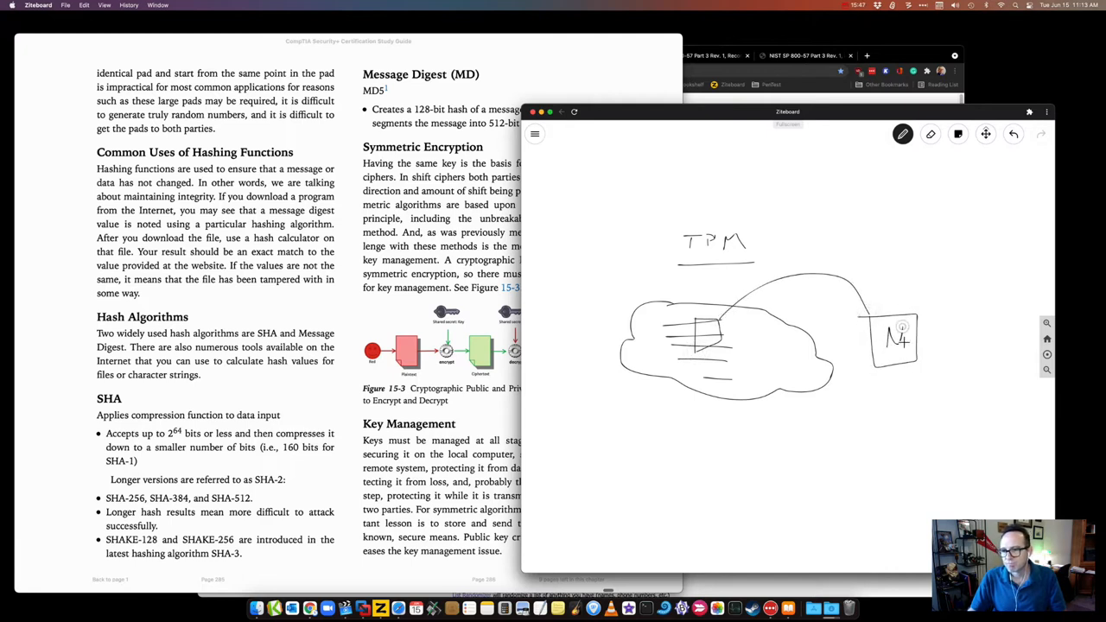
drag(893, 365, 898, 405)
mouse_move(858, 451)
mouse_down()
mouse_move(925, 438)
mouse_move(861, 471)
mouse_move(859, 439)
mouse_move(879, 464)
mouse_move(896, 464)
mouse_up()
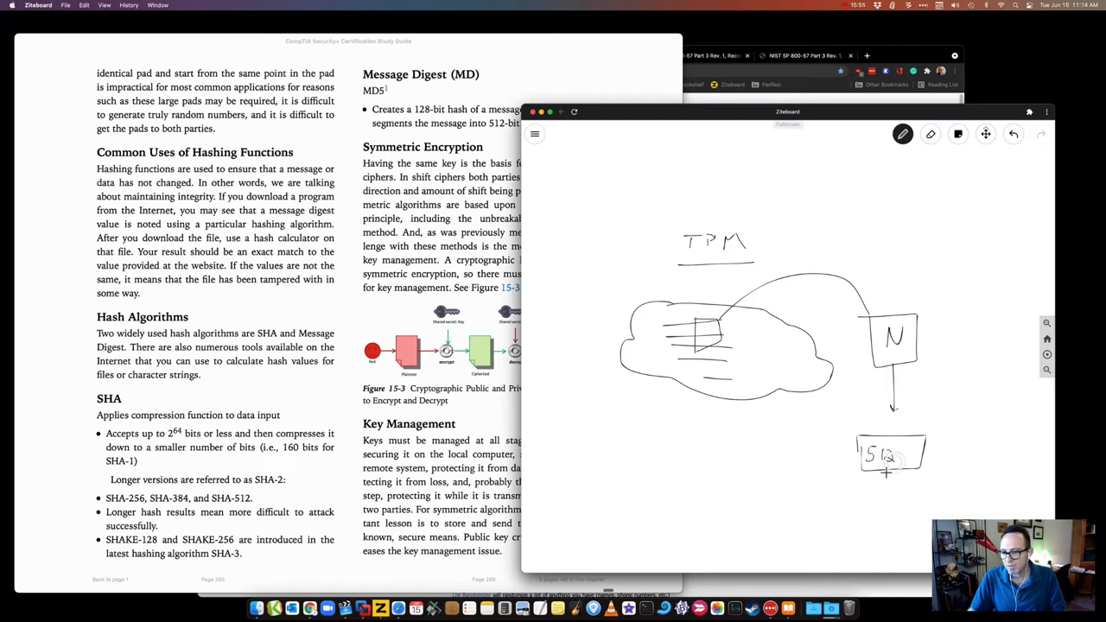
drag(869, 422, 904, 429)
mouse_move(832, 489)
mouse_down()
mouse_move(904, 487)
mouse_move(835, 489)
mouse_move(878, 516)
mouse_move(913, 517)
mouse_up()
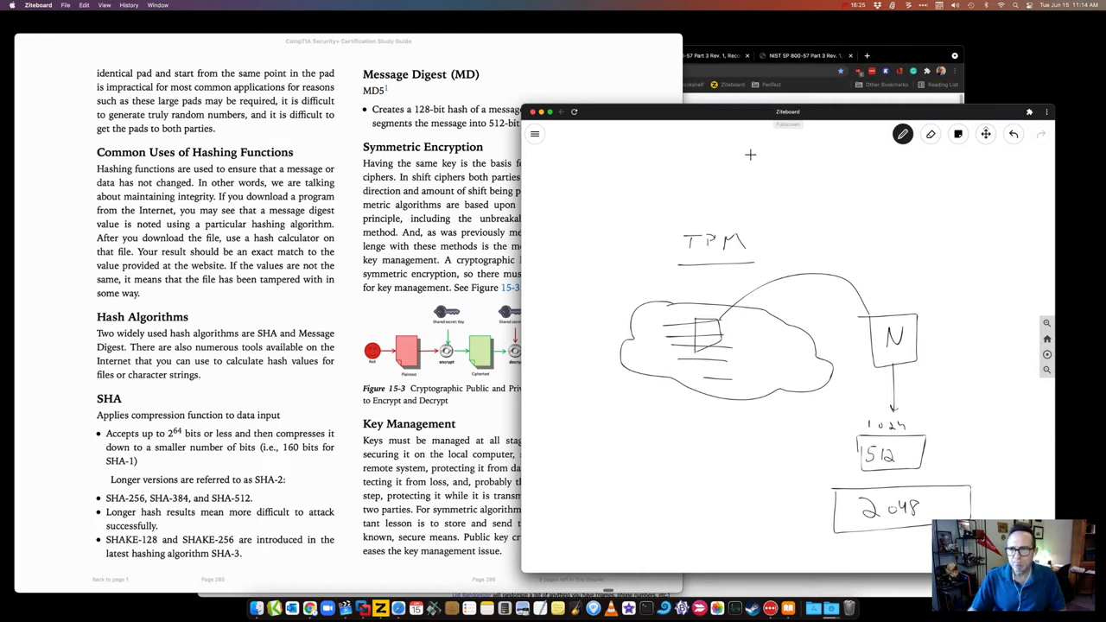
click(895, 69)
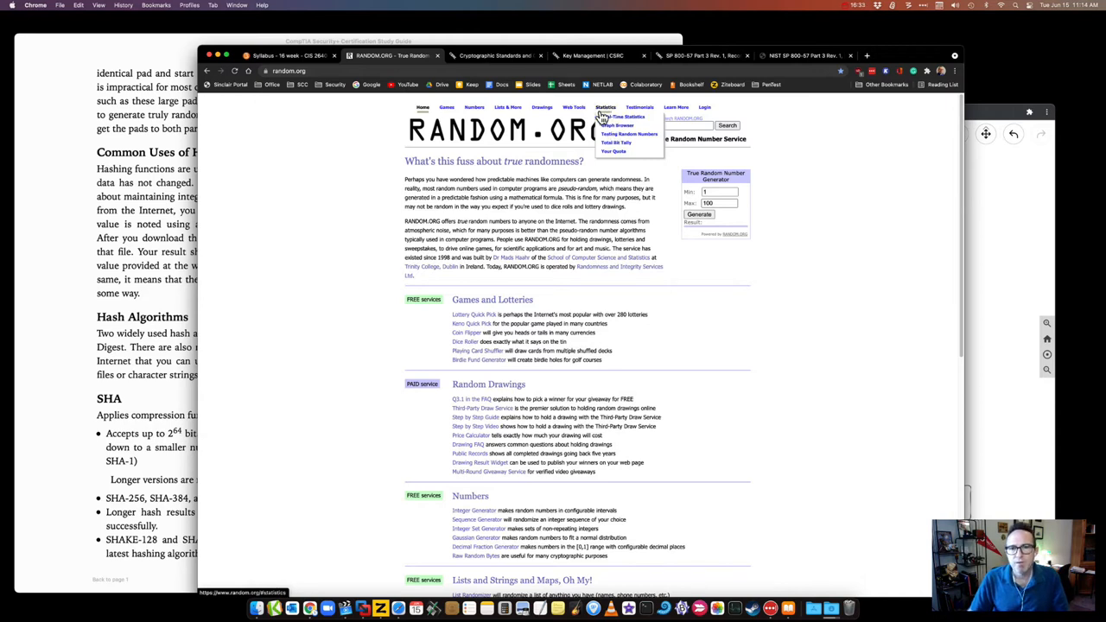
mouse_move(676, 107)
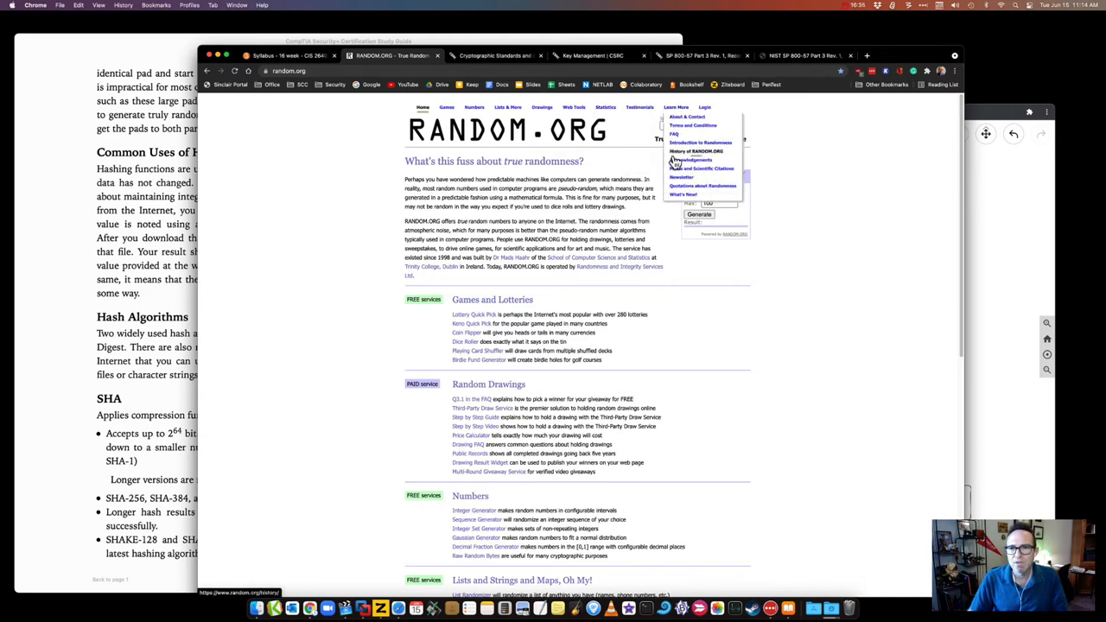
Step: Open RANDOM.ORG's Introduction to Randomness and Random Numbers article
click(676, 145)
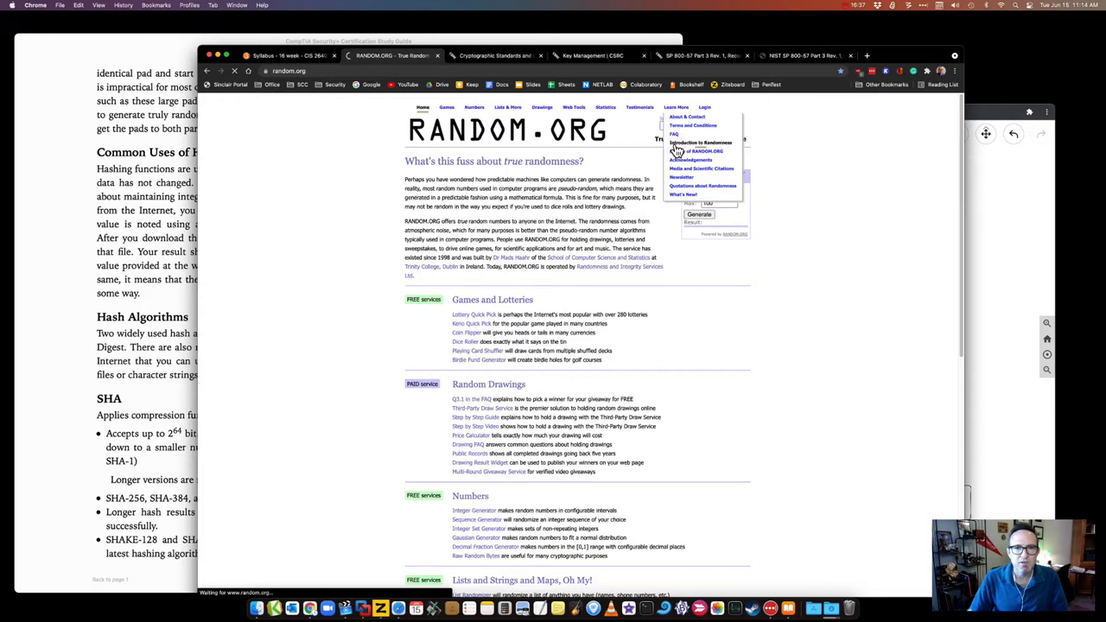
scroll(438, 247, down, 5)
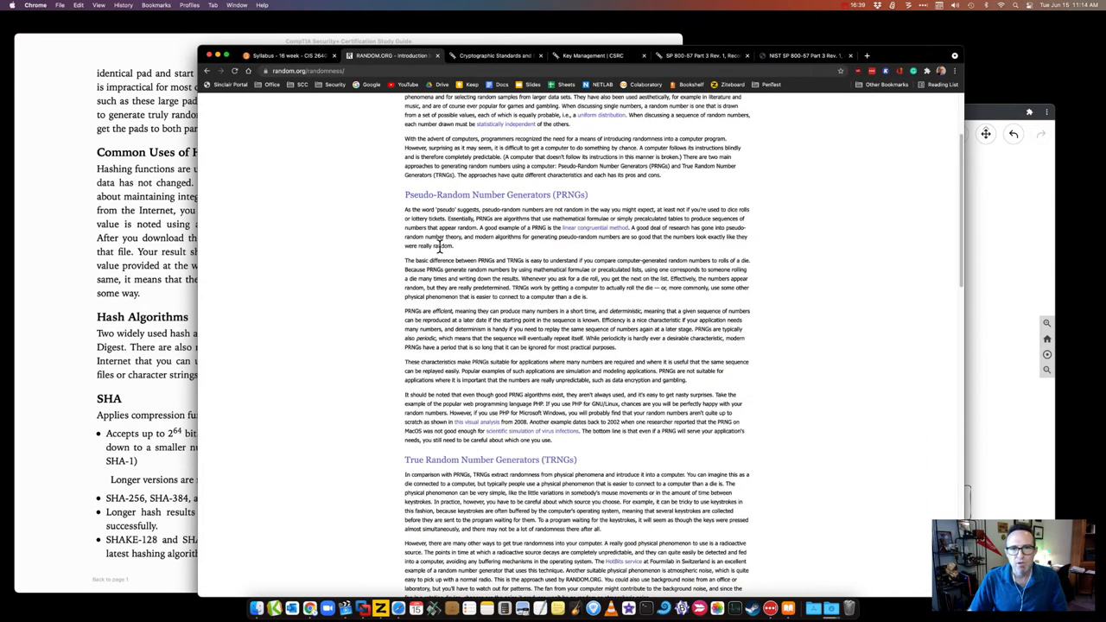
scroll(471, 294, down, 3)
scroll(471, 295, down, 1)
scroll(491, 342, down, 3)
scroll(534, 271, down, 2)
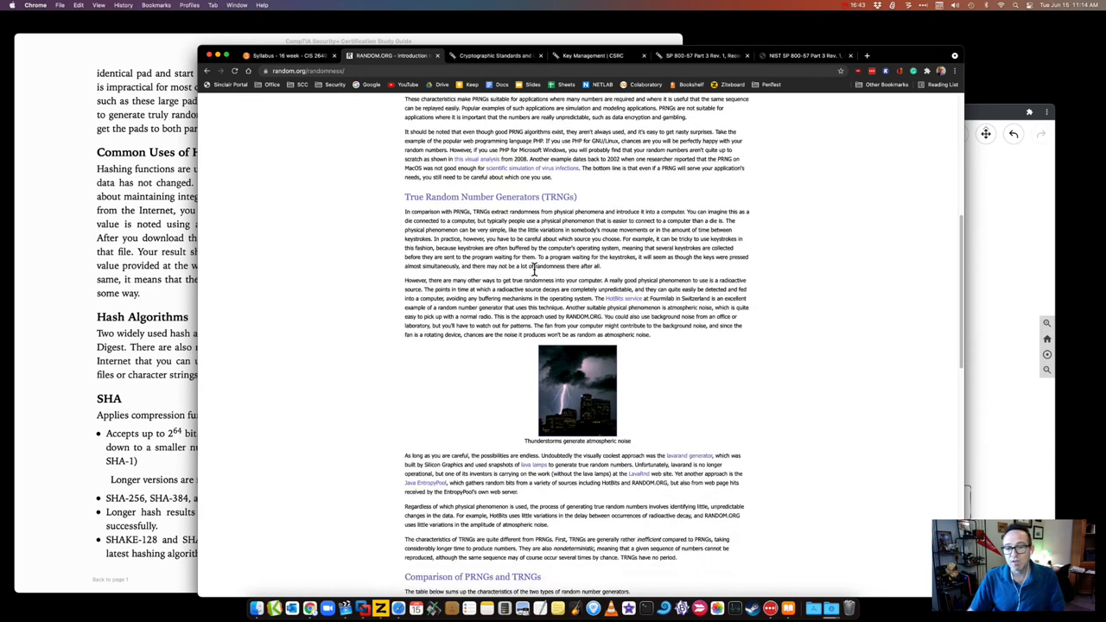
scroll(534, 271, down, 1)
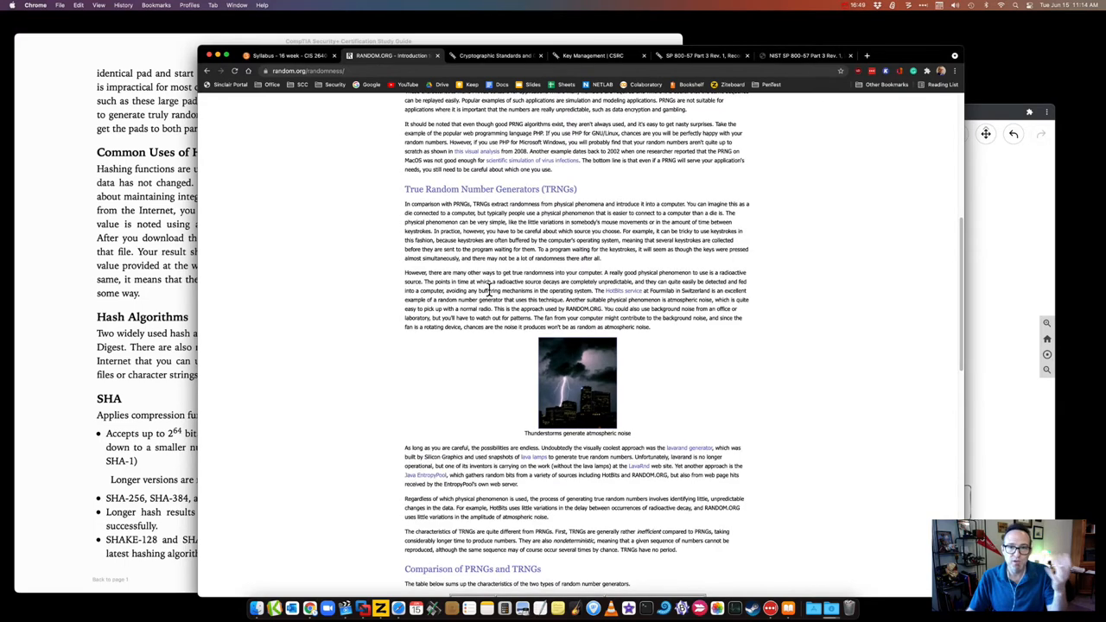
scroll(489, 290, down, 2)
scroll(489, 289, down, 5)
scroll(486, 286, down, 1)
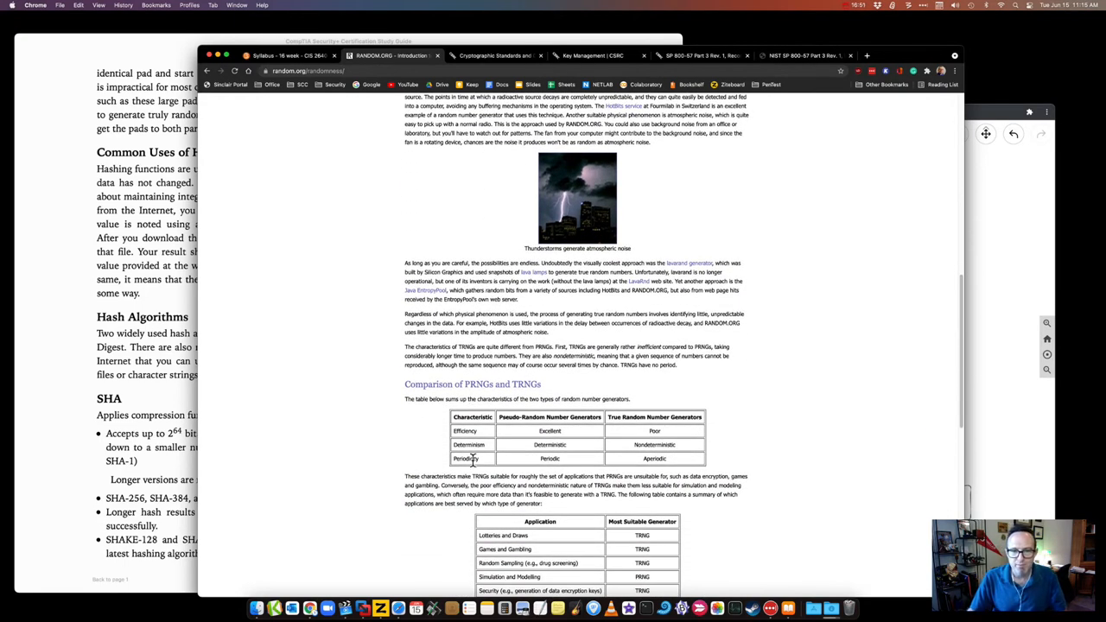
scroll(391, 402, down, 10)
scroll(392, 402, down, 2)
scroll(391, 402, down, 6)
scroll(392, 399, up, 3)
scroll(391, 399, up, 20)
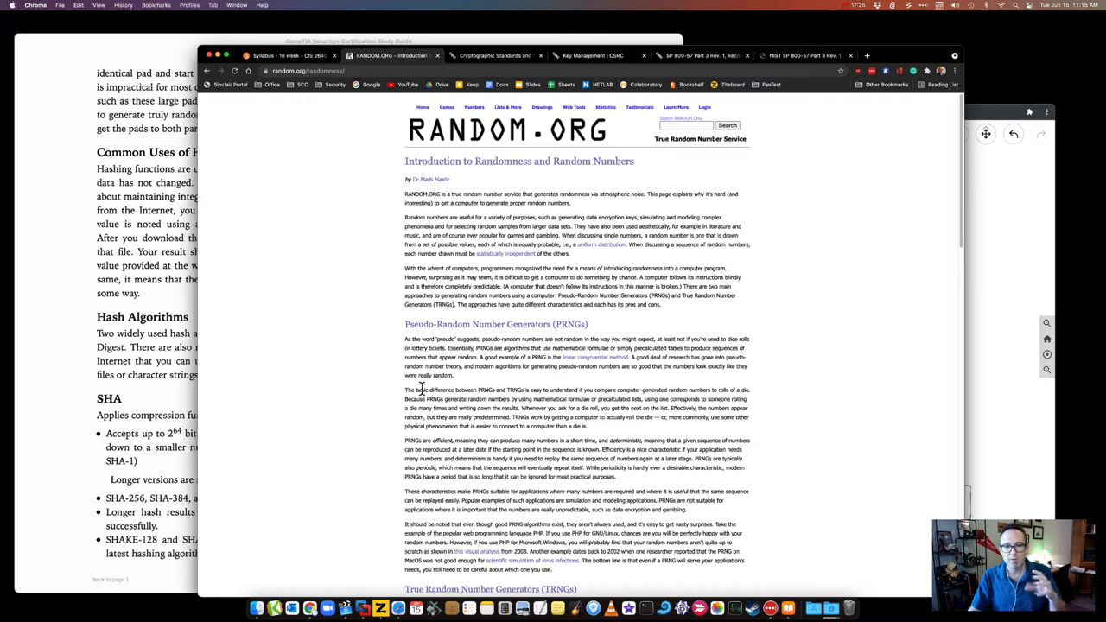
Step: Bring the whiteboard forward and draw a rectangle around the TPM label
click(991, 276)
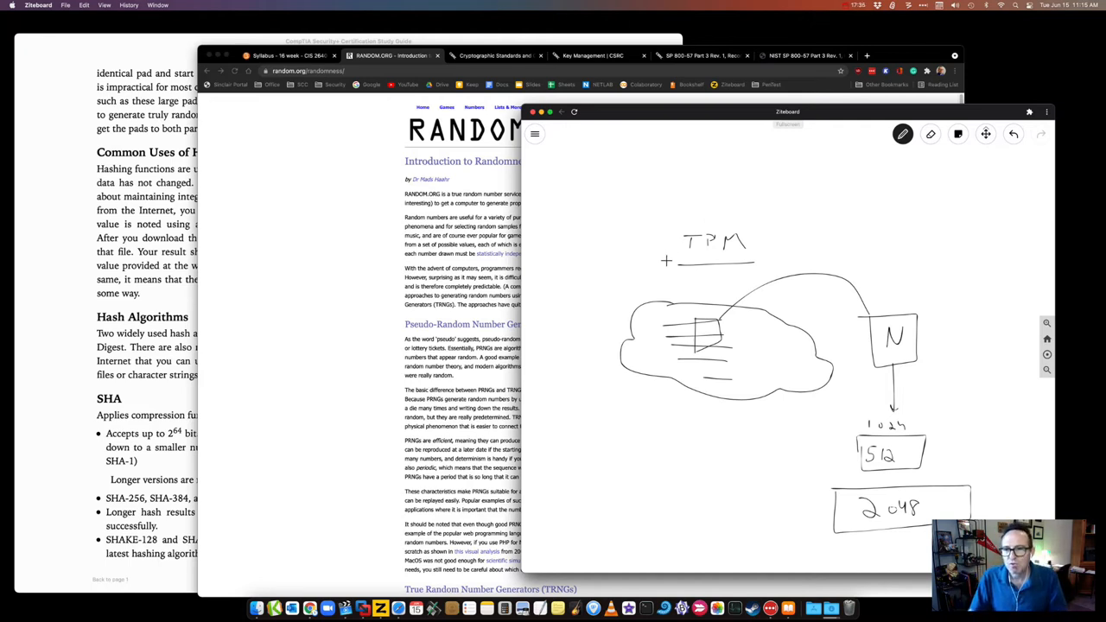
drag(668, 264, 703, 264)
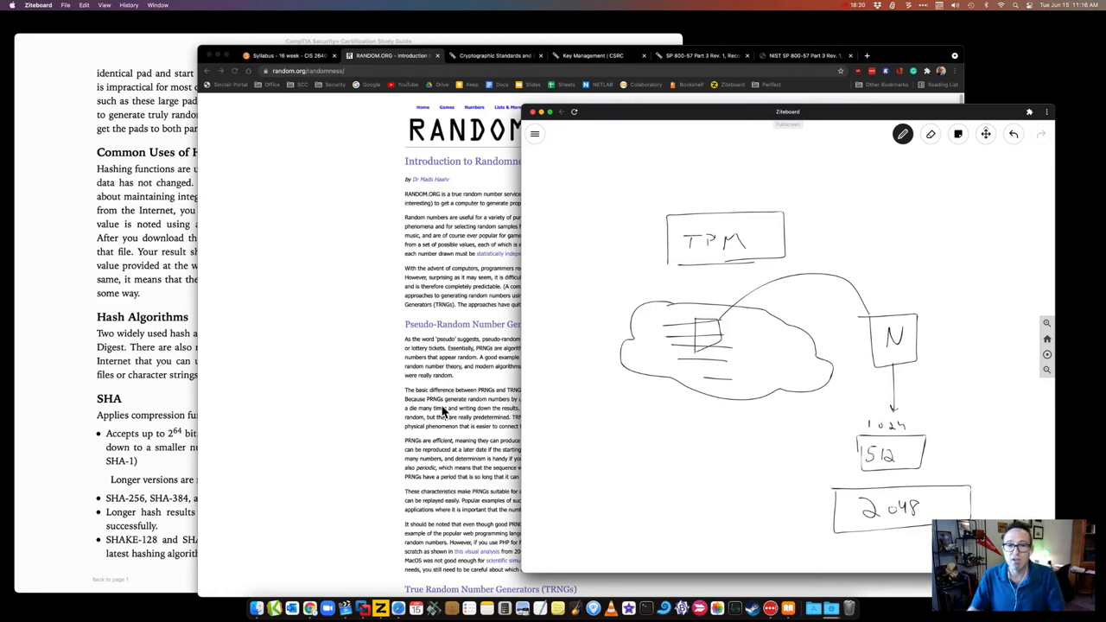
Step: Visit the statistical independence Wikipedia link, go back, and open the RANDOM.ORG home page
click(441, 406)
scroll(534, 395, down, 3)
scroll(534, 396, down, 2)
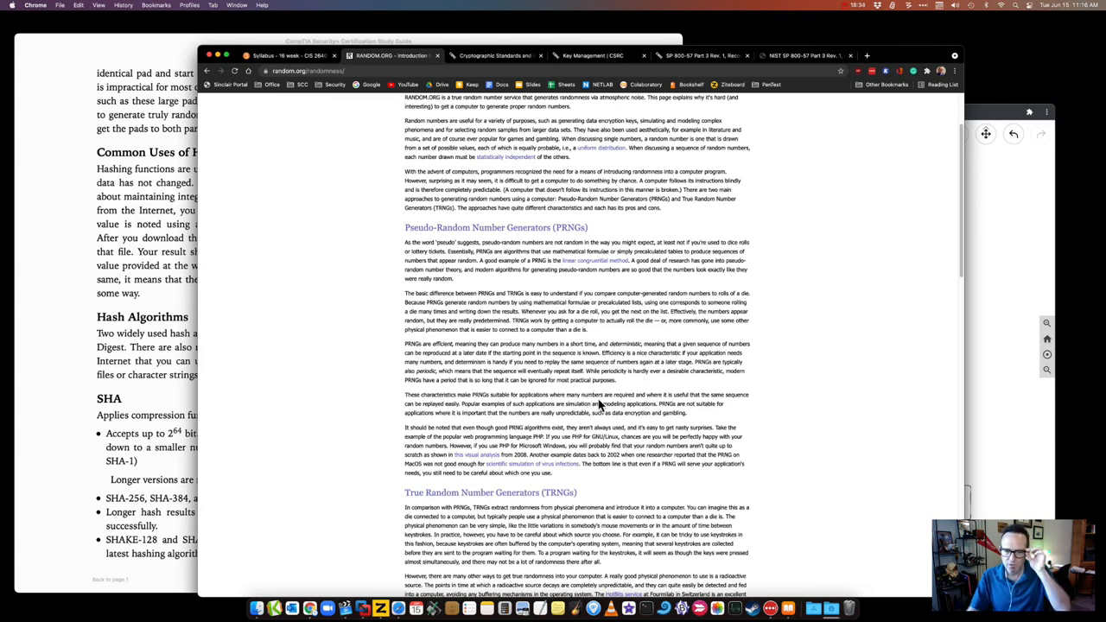
scroll(599, 405, down, 4)
scroll(600, 405, down, 5)
scroll(603, 405, down, 6)
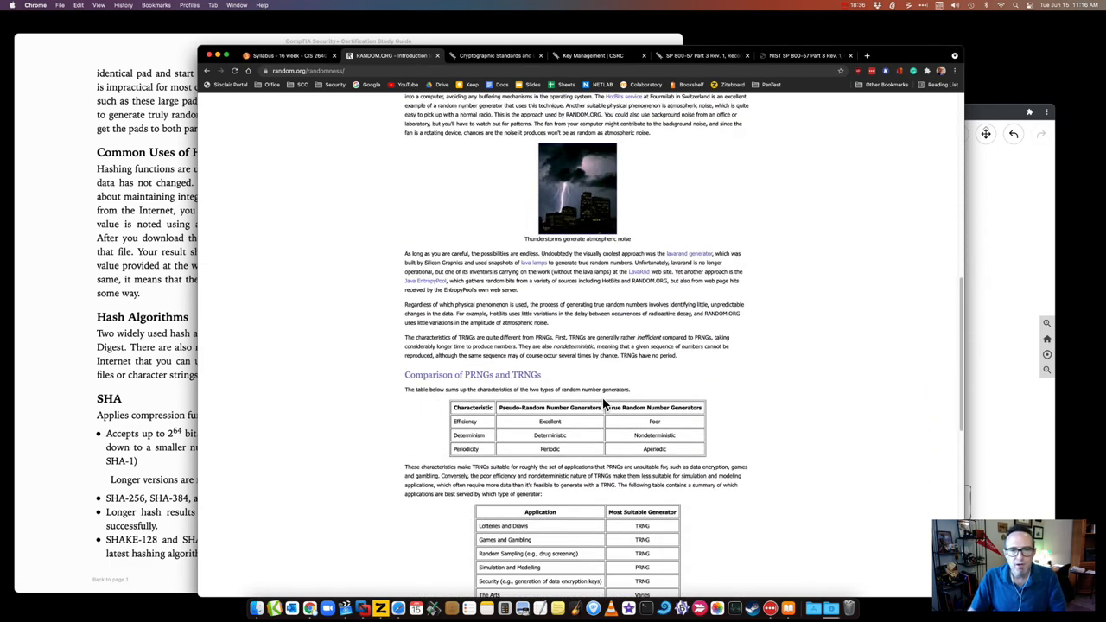
scroll(603, 405, up, 10)
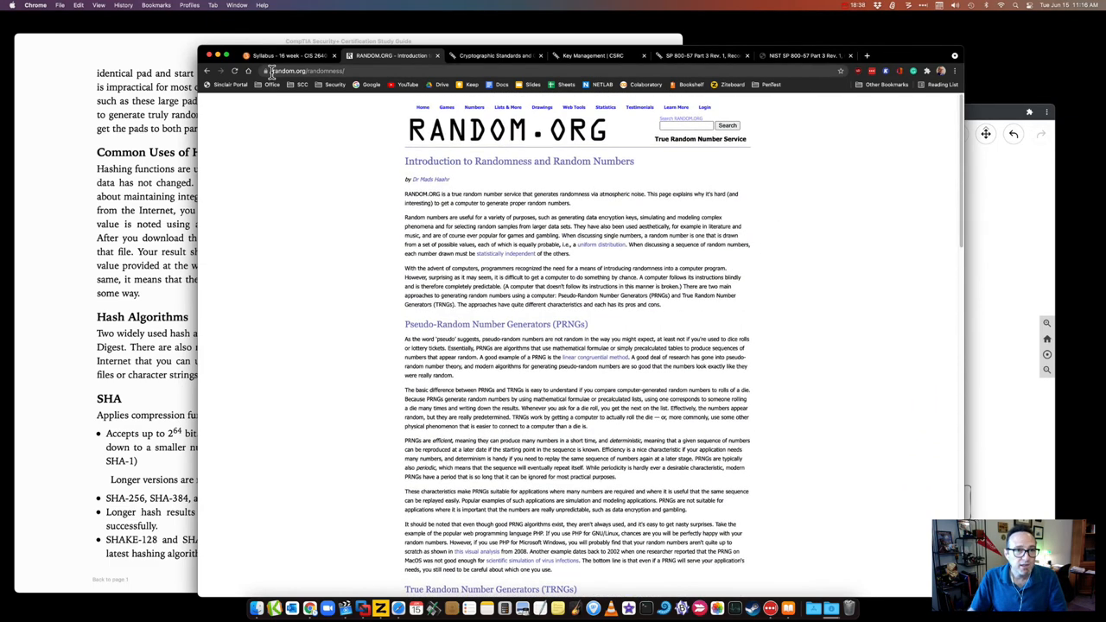
click(309, 73)
click(519, 253)
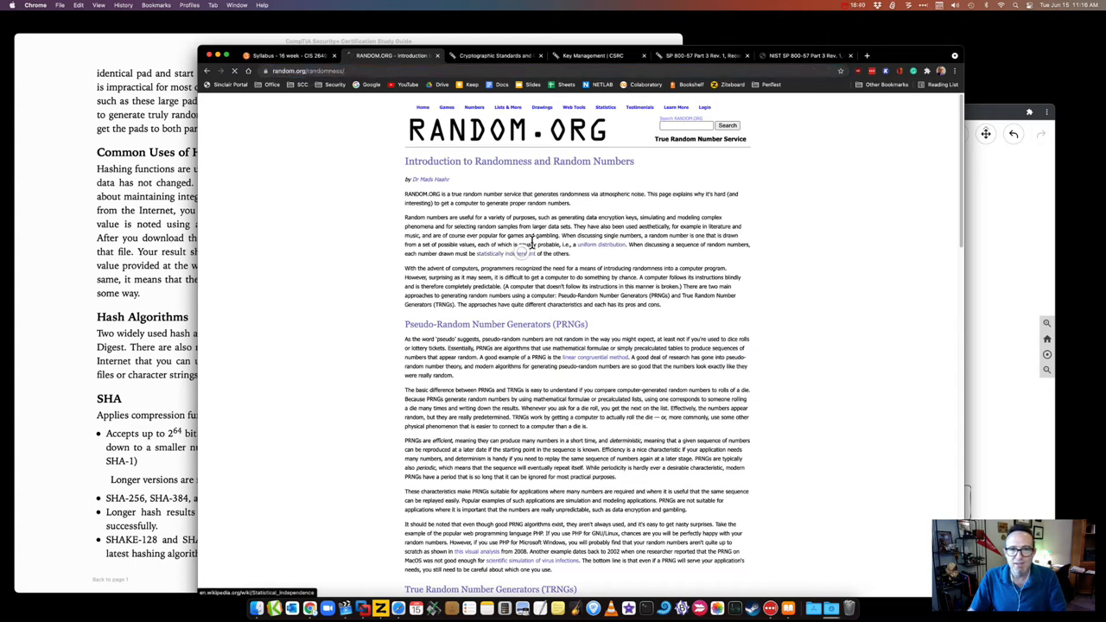
click(208, 73)
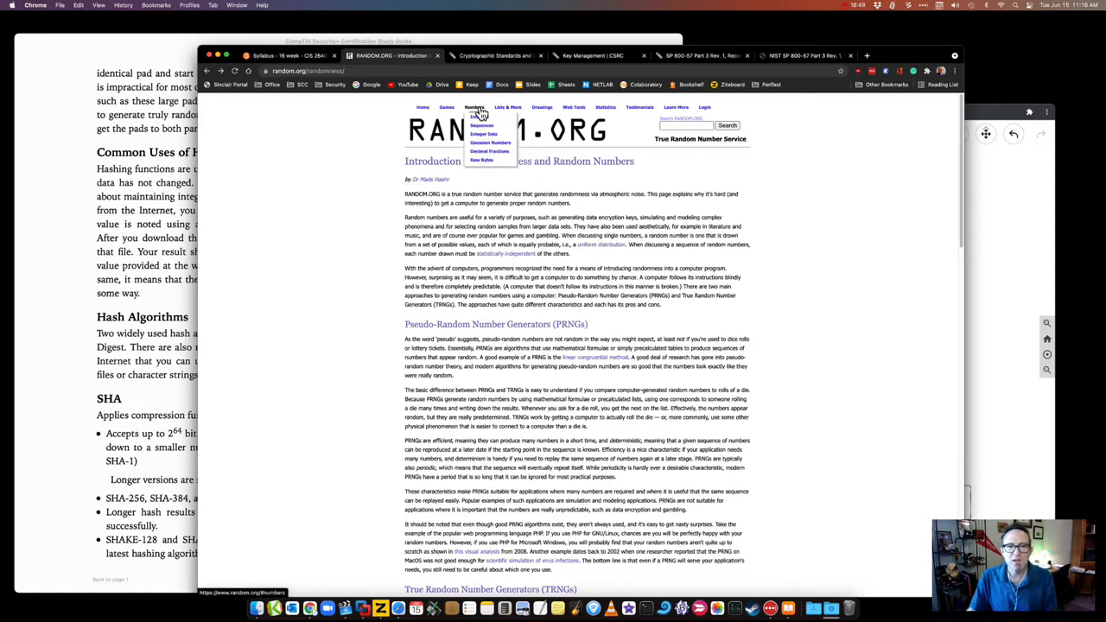
click(477, 109)
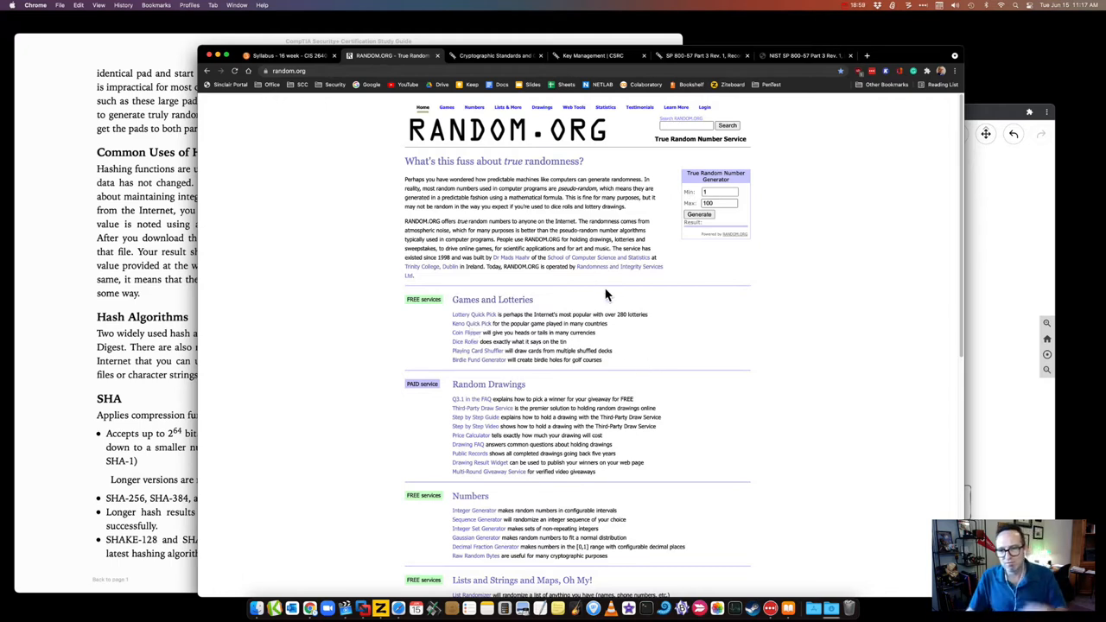
Step: Set Max to 10000, generate a true random number (7793), highlight 'pseudo-random', and return to the whiteboard
click(721, 202)
text(00)
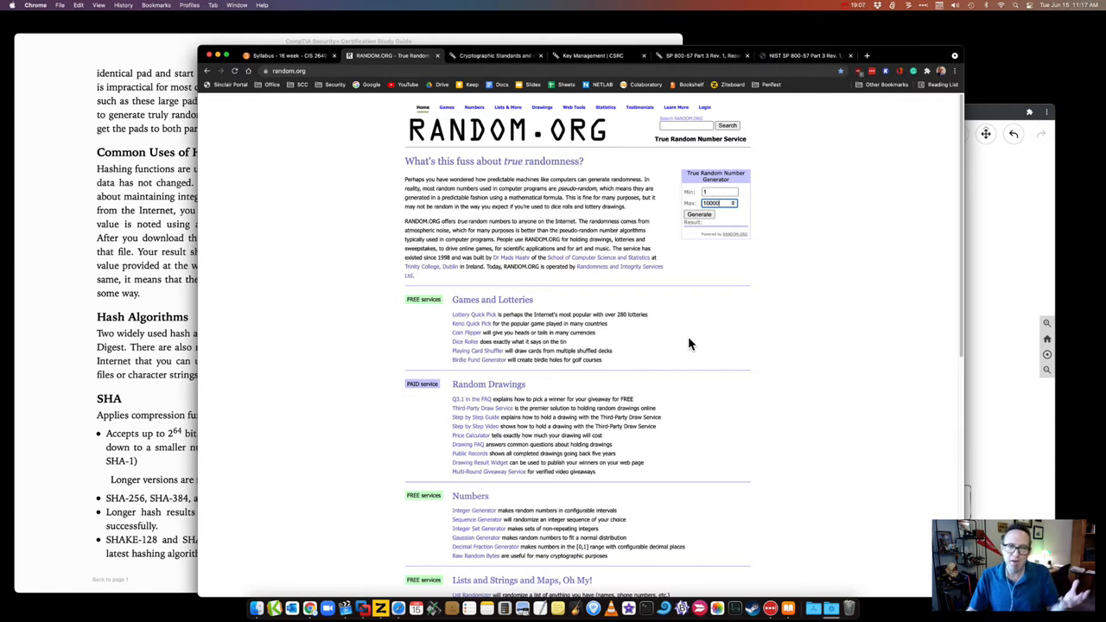
click(699, 213)
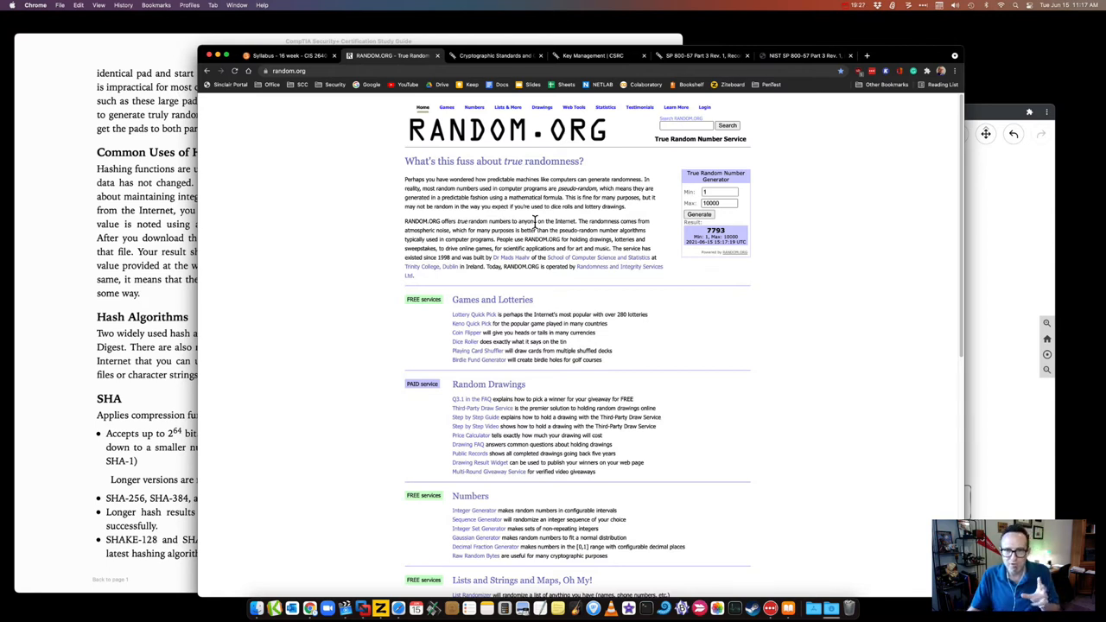
drag(559, 188, 599, 189)
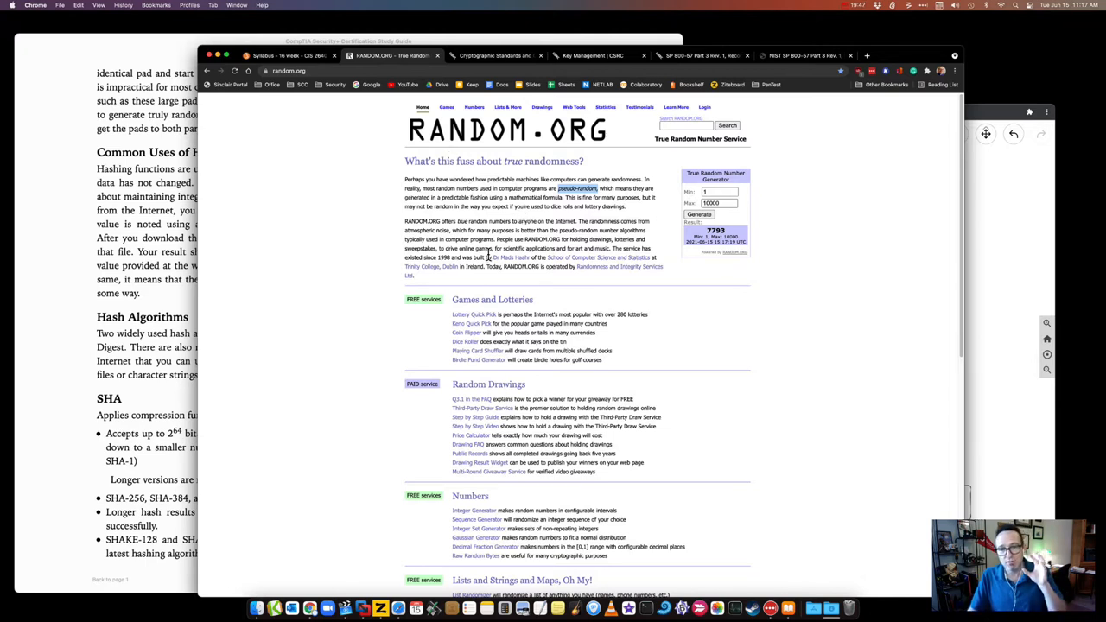
click(977, 232)
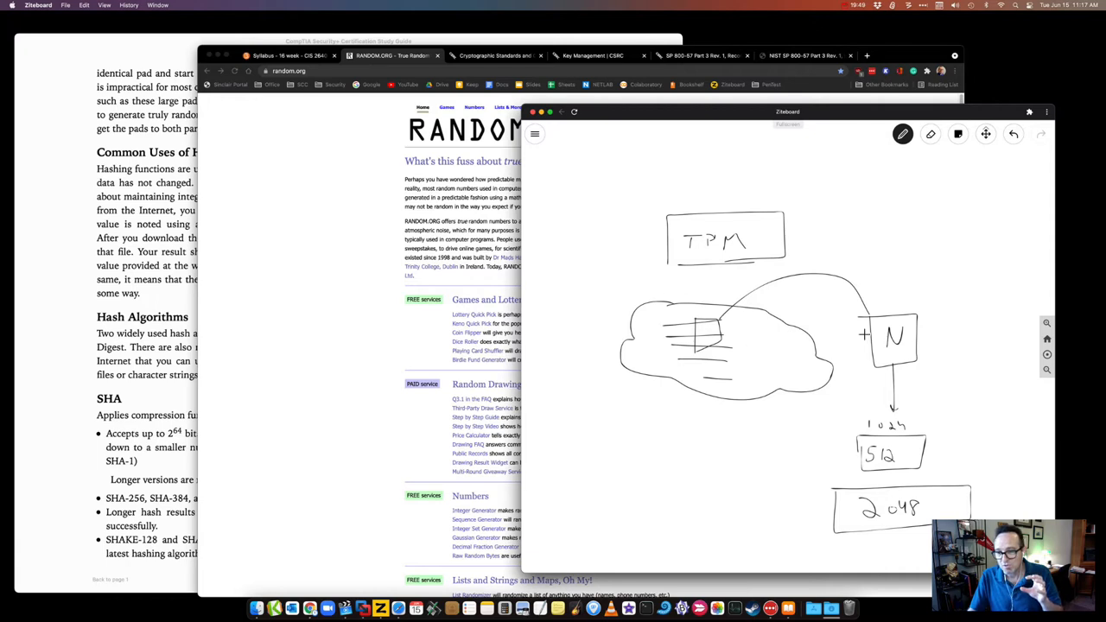
Step: Underline N, draw an arrow from TPM and a curve from upper right into the cloud, then show the textbook
drag(886, 351, 902, 351)
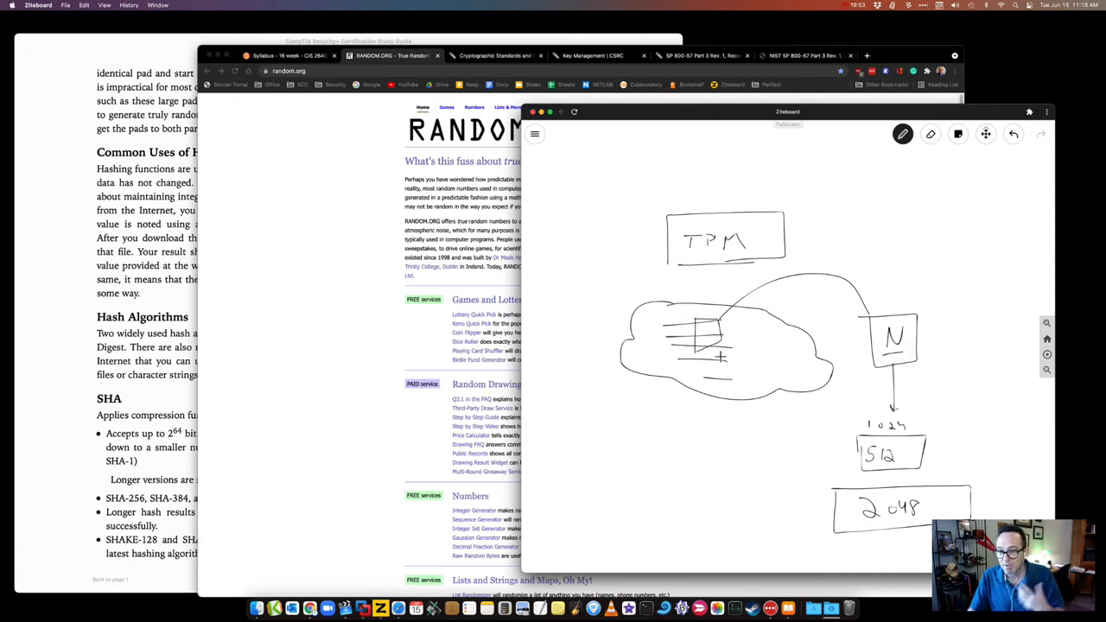
mouse_move(708, 267)
mouse_down()
mouse_move(707, 306)
mouse_move(717, 295)
mouse_up()
drag(858, 216, 772, 318)
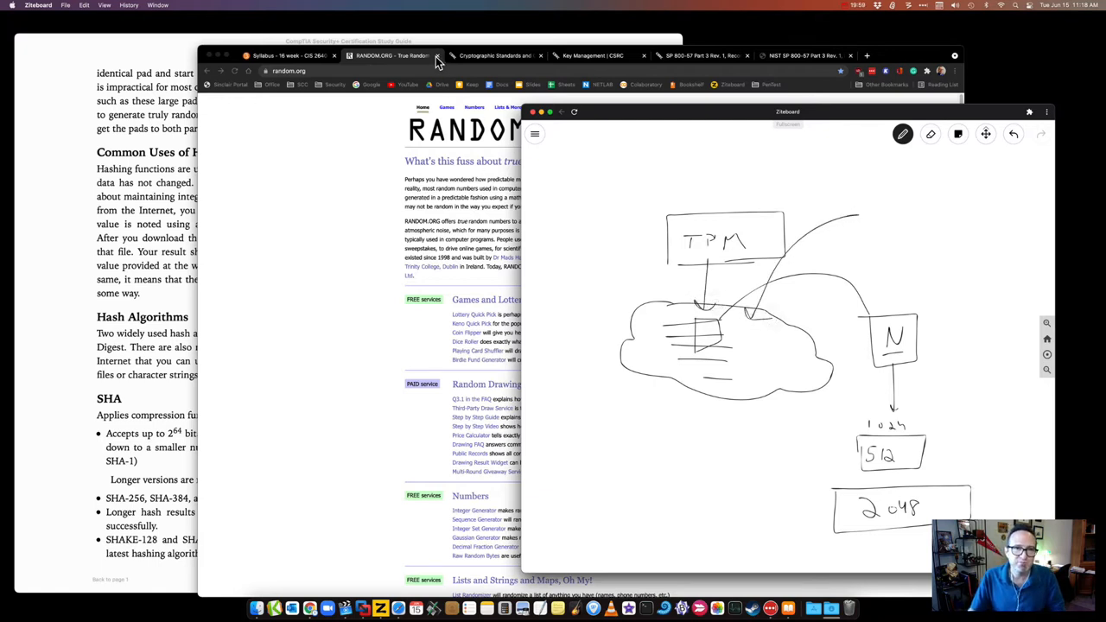
click(197, 224)
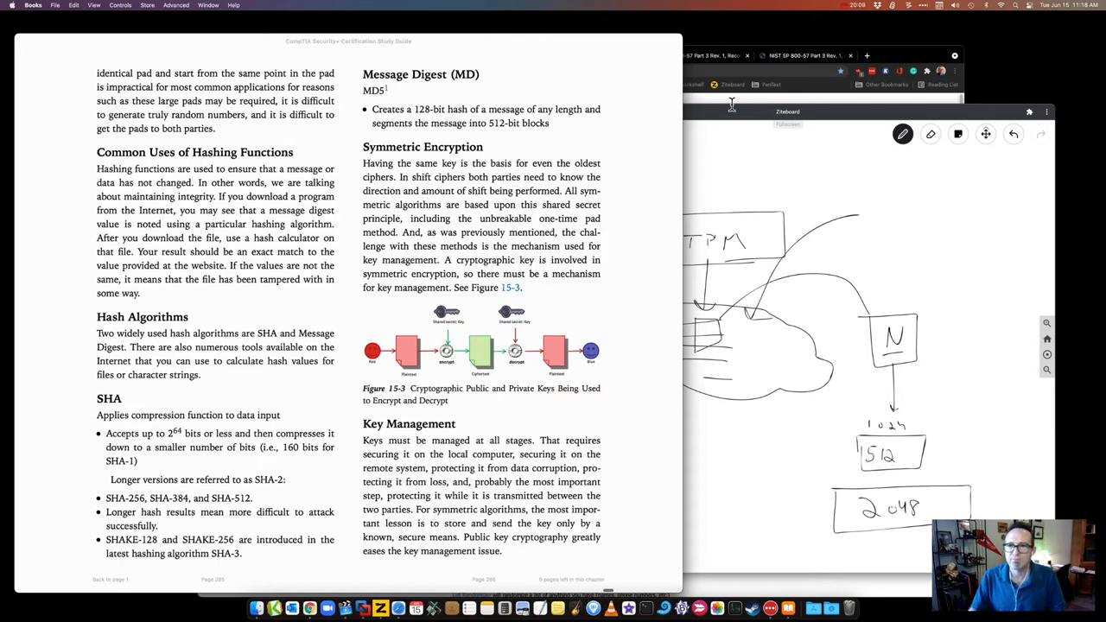
Step: Clear the whiteboard drawing, reselect the pen, and bring the textbook forward
click(821, 178)
click(932, 139)
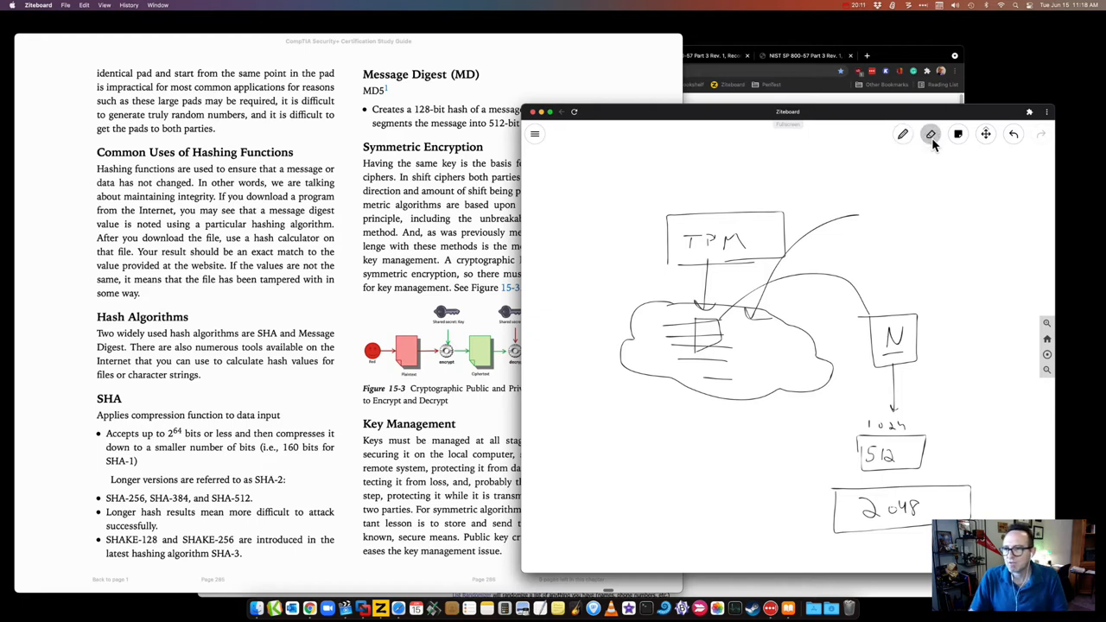
click(932, 138)
click(931, 165)
click(435, 337)
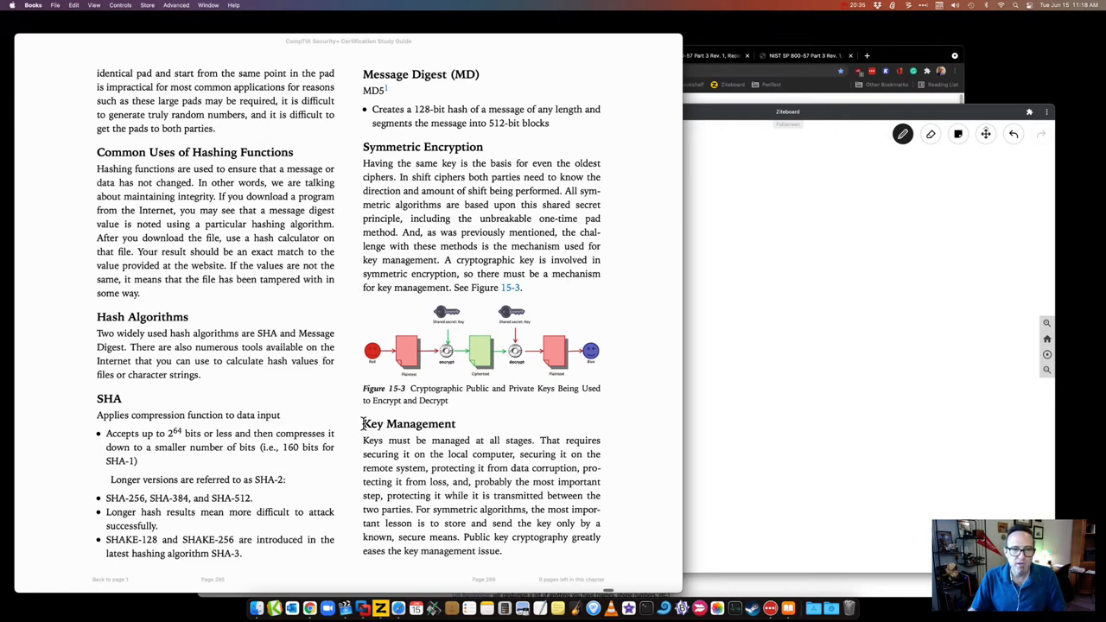
Step: Glance at the next book spread, return to the previous one, and show the blank whiteboard
key(Right)
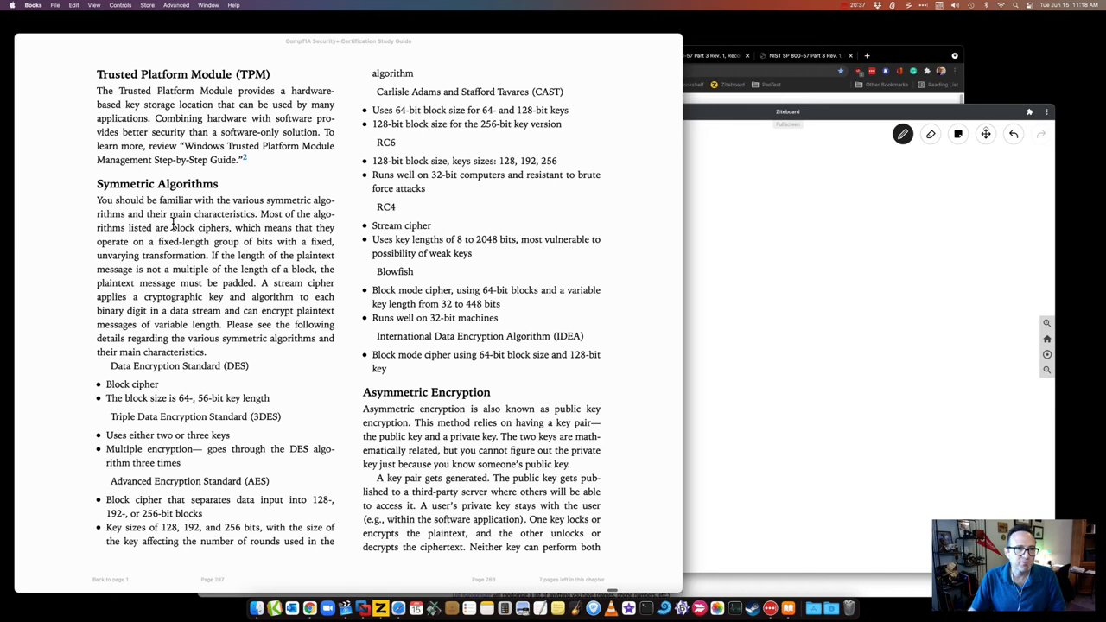
key(Left)
click(744, 266)
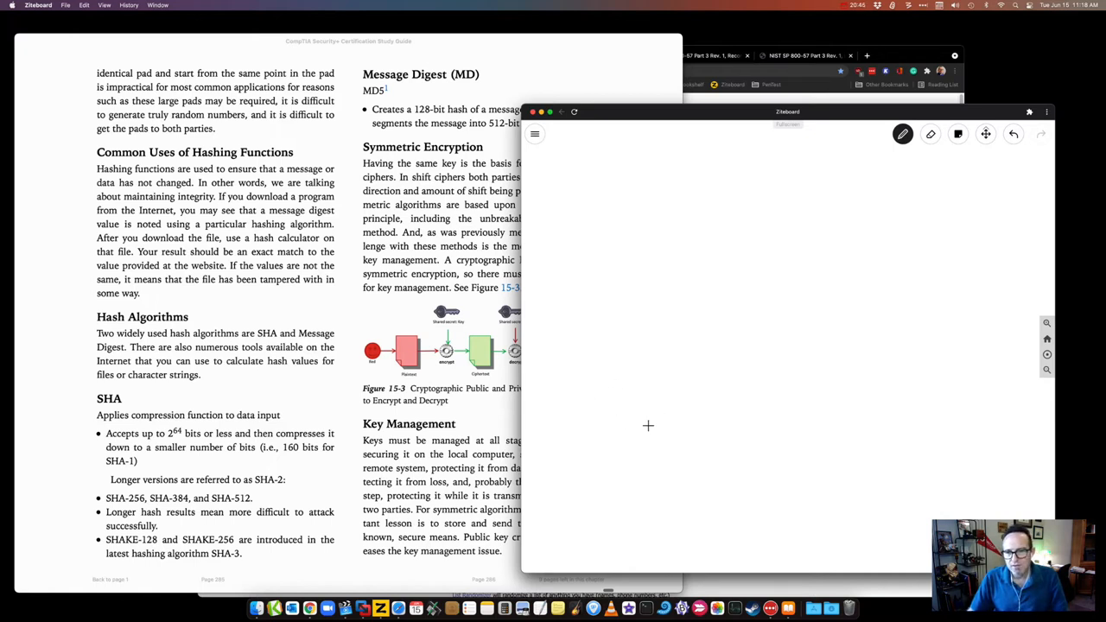
Step: Sketch a circled M feeding an Sh box with an arrow out to a circled 1
mouse_move(647, 419)
mouse_down()
mouse_move(634, 439)
mouse_move(676, 434)
mouse_move(627, 403)
mouse_move(671, 403)
mouse_move(631, 458)
mouse_up()
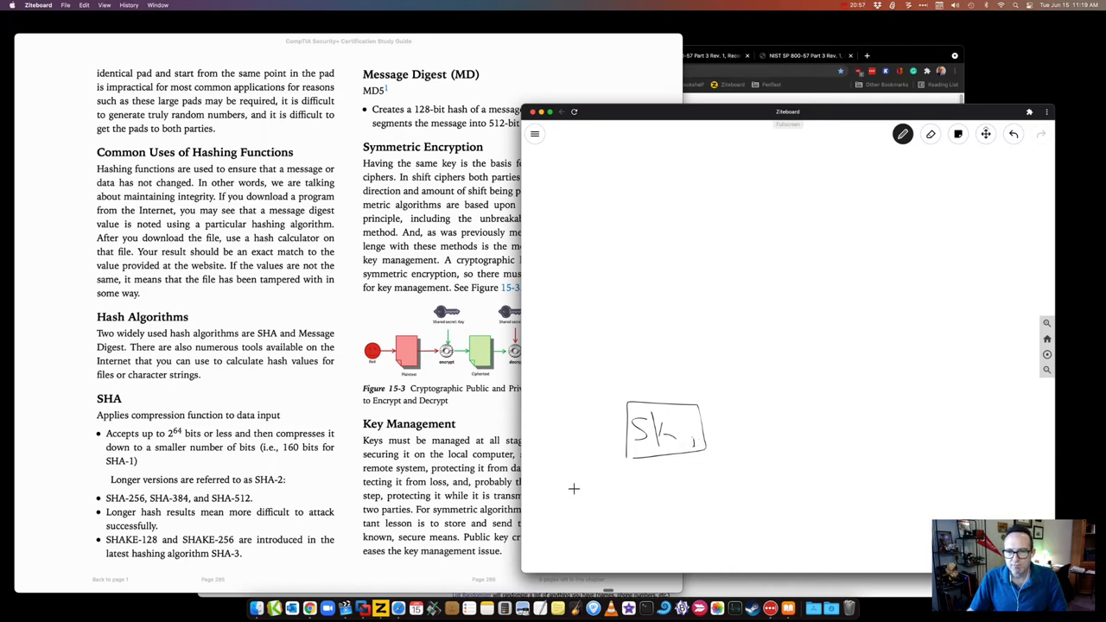
mouse_move(583, 489)
mouse_down()
mouse_move(596, 488)
mouse_move(591, 455)
mouse_up()
mouse_move(866, 442)
mouse_down()
mouse_move(873, 468)
mouse_move(891, 477)
mouse_up()
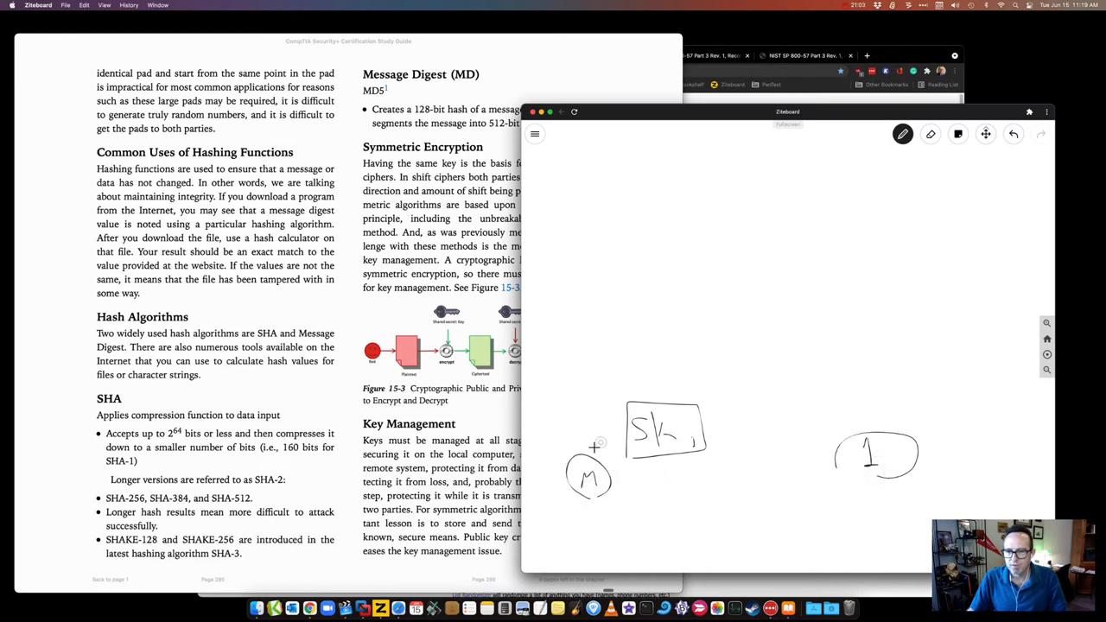
drag(604, 439, 627, 433)
drag(713, 429, 823, 450)
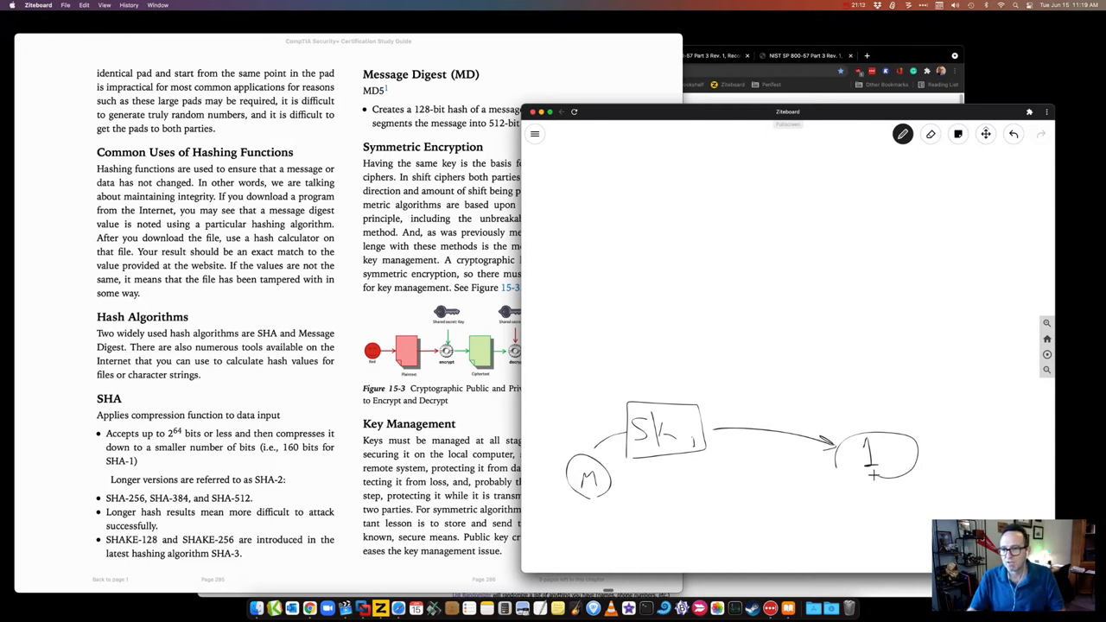
drag(879, 479, 828, 478)
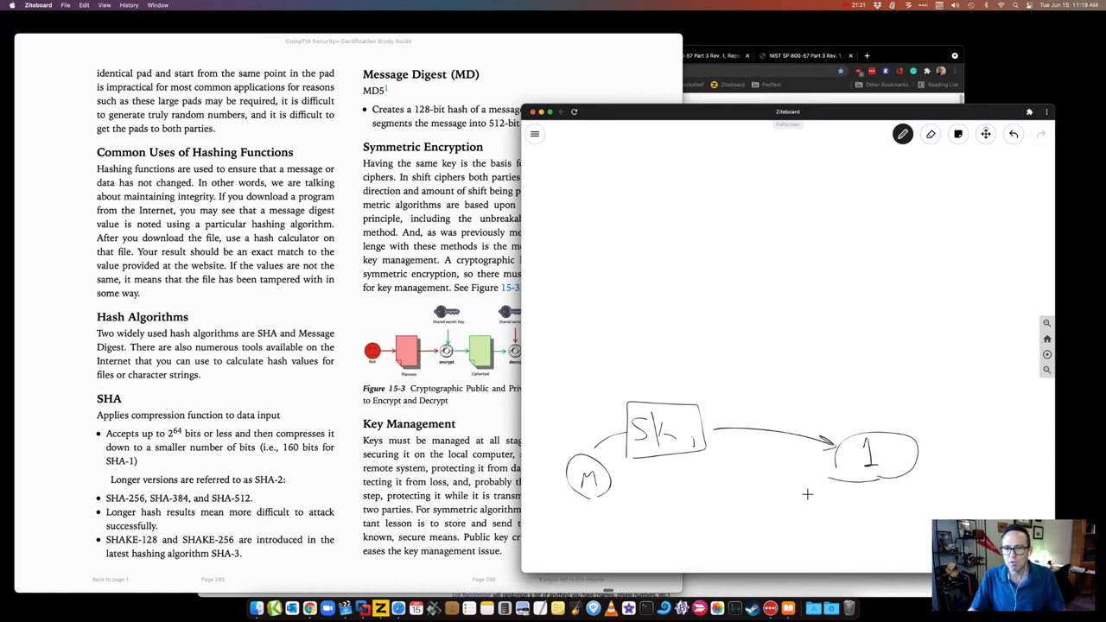
Step: Add a small box routing the flow to circle 1, a circled 2 and a dotted range ending in 20
key(h)
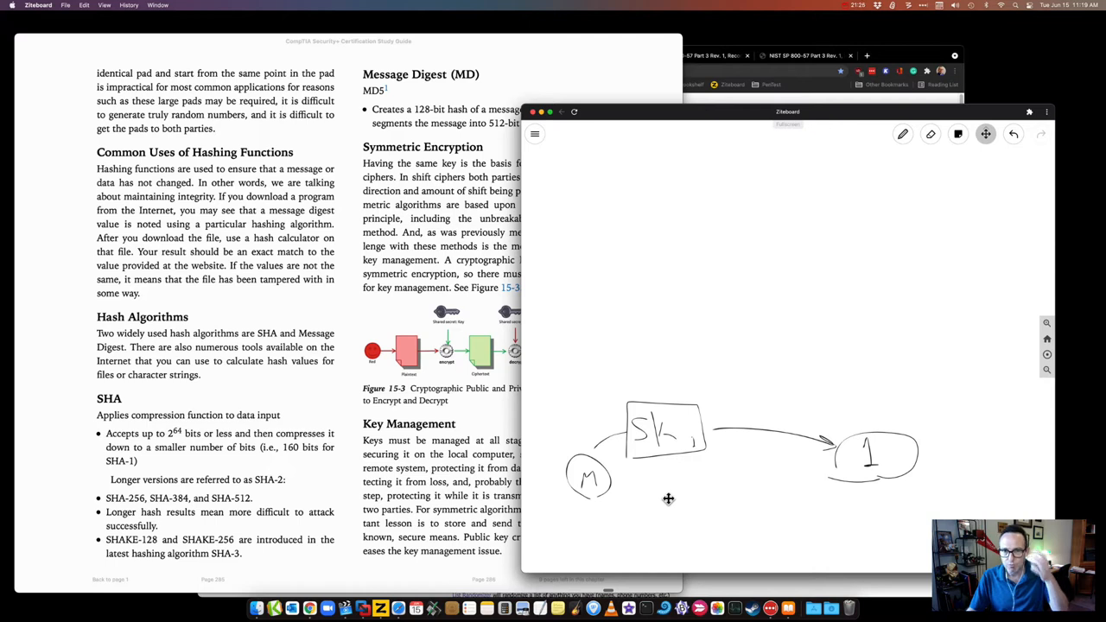
key(p)
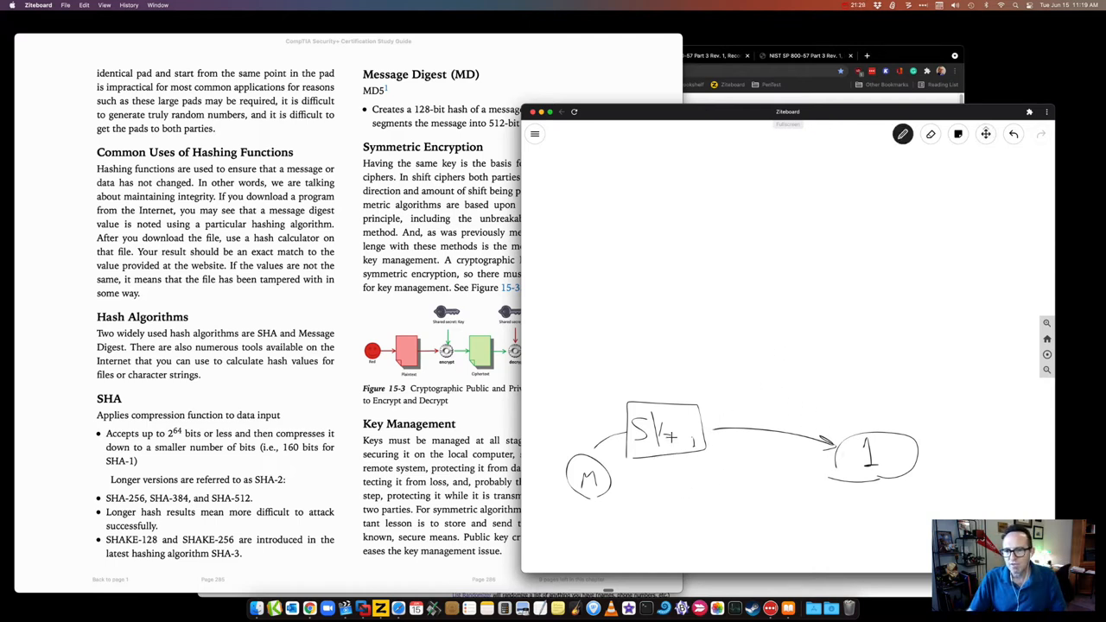
mouse_move(722, 368)
mouse_down()
mouse_move(753, 396)
mouse_move(702, 421)
mouse_up()
drag(752, 385, 854, 432)
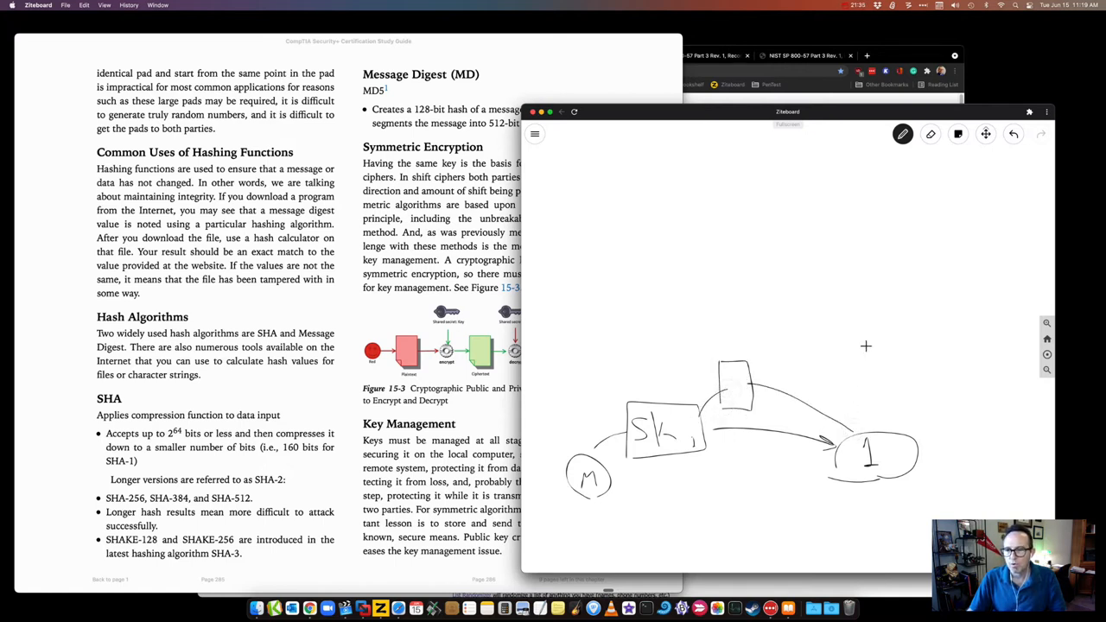
mouse_move(868, 324)
mouse_down()
mouse_move(875, 338)
mouse_move(857, 365)
mouse_move(899, 366)
mouse_up()
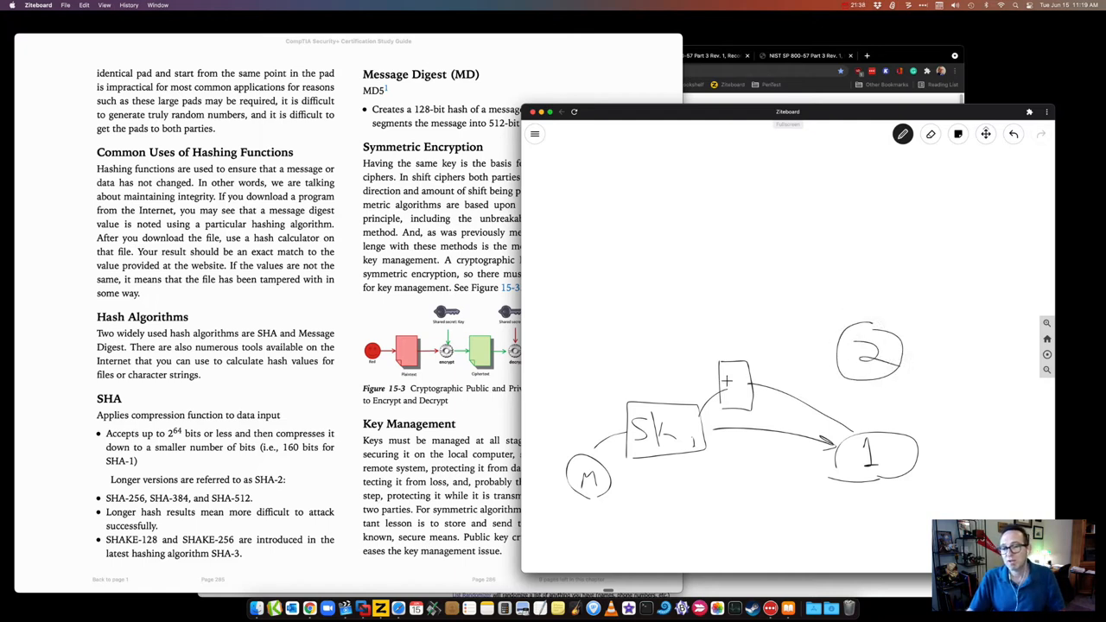
mouse_move(729, 380)
mouse_down()
mouse_move(785, 358)
mouse_move(778, 304)
mouse_up()
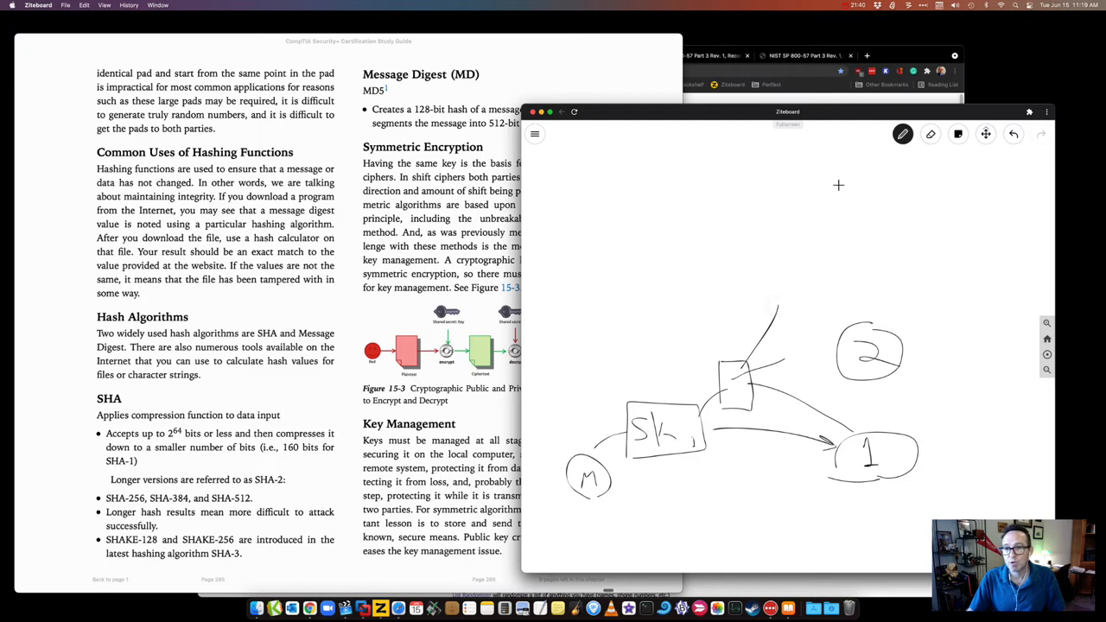
mouse_move(857, 296)
mouse_down()
mouse_move(921, 300)
mouse_move(938, 285)
mouse_up()
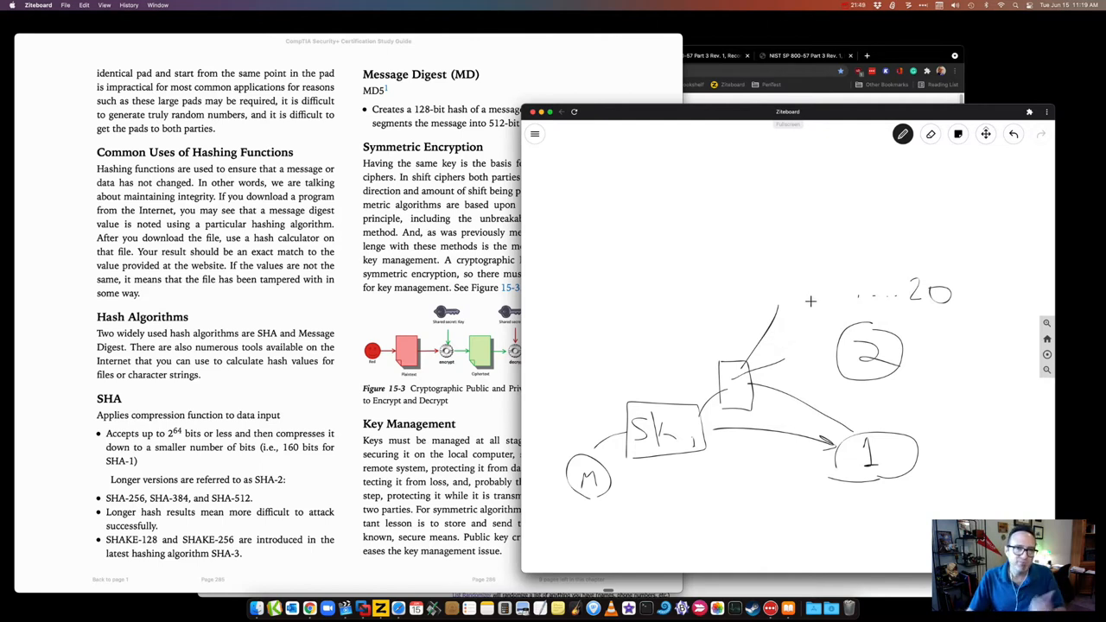
Step: Label D beside circle 2, draw stacked boxes behind the small box and extend the line to D....20
drag(828, 296, 831, 285)
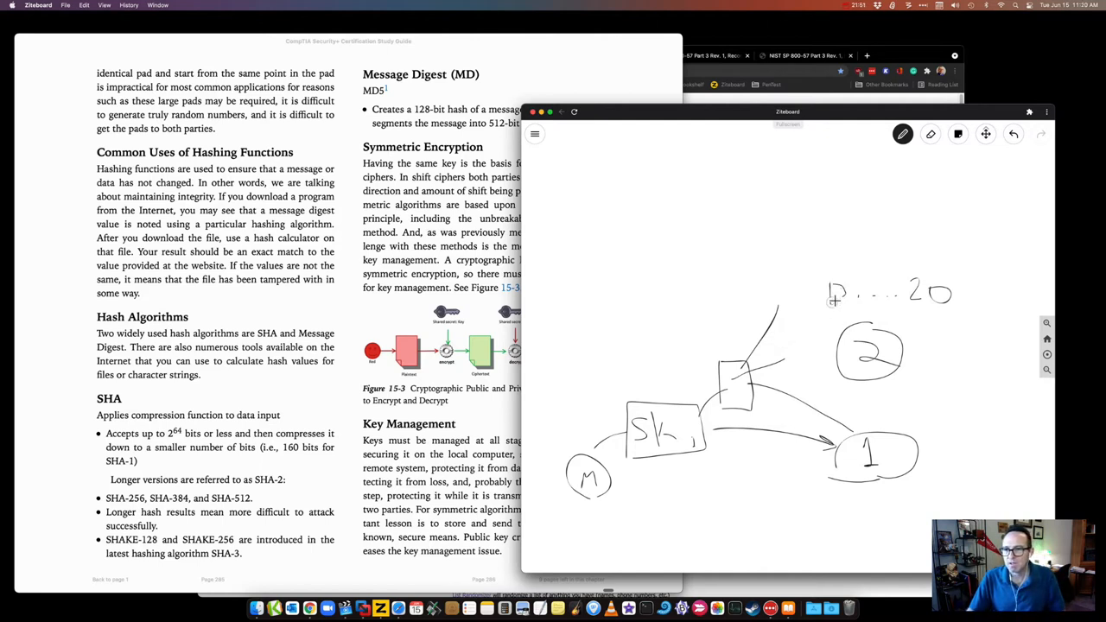
drag(827, 325, 828, 393)
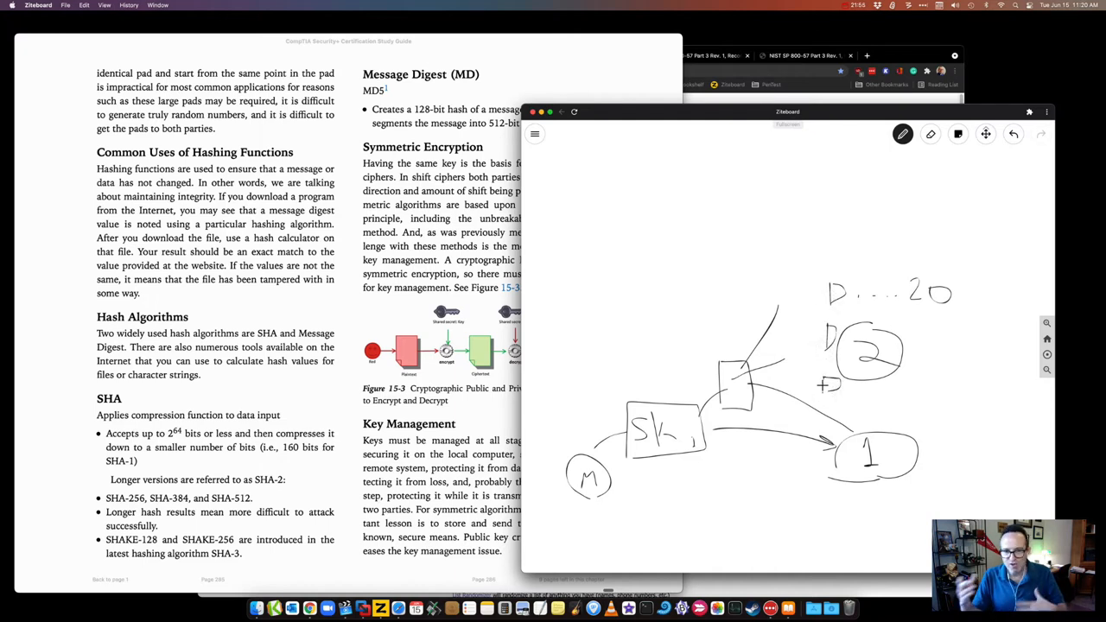
mouse_move(640, 398)
mouse_down()
mouse_move(710, 395)
mouse_move(660, 363)
mouse_move(704, 391)
mouse_move(735, 361)
mouse_move(719, 406)
mouse_up()
drag(764, 333, 815, 295)
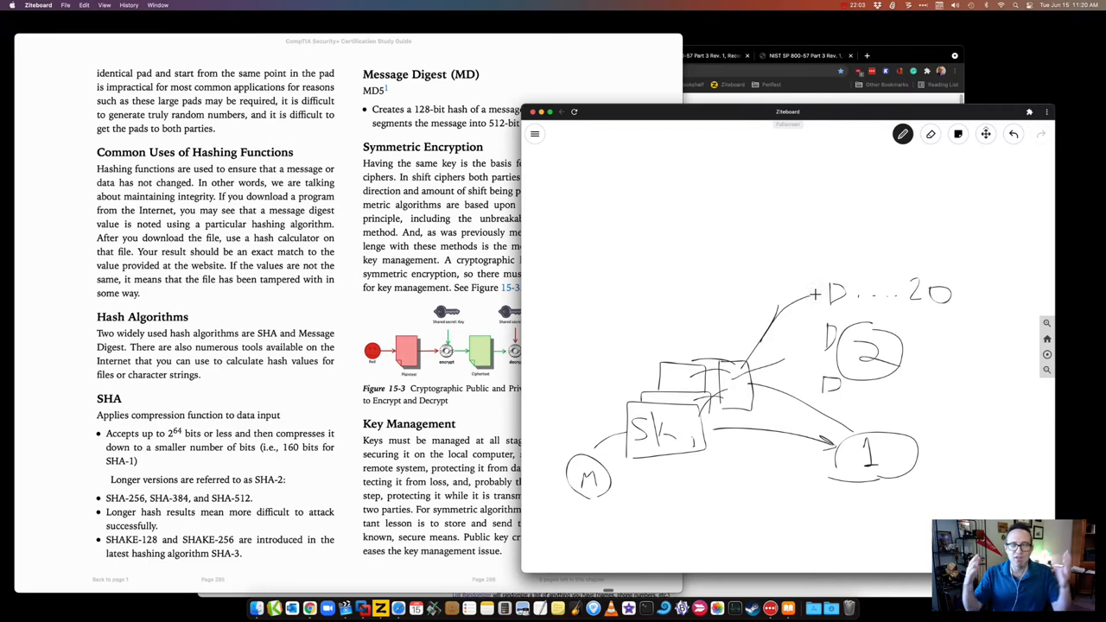
Step: Wipe the whole whiteboard clean with the eraser's Clear option
click(932, 137)
click(930, 161)
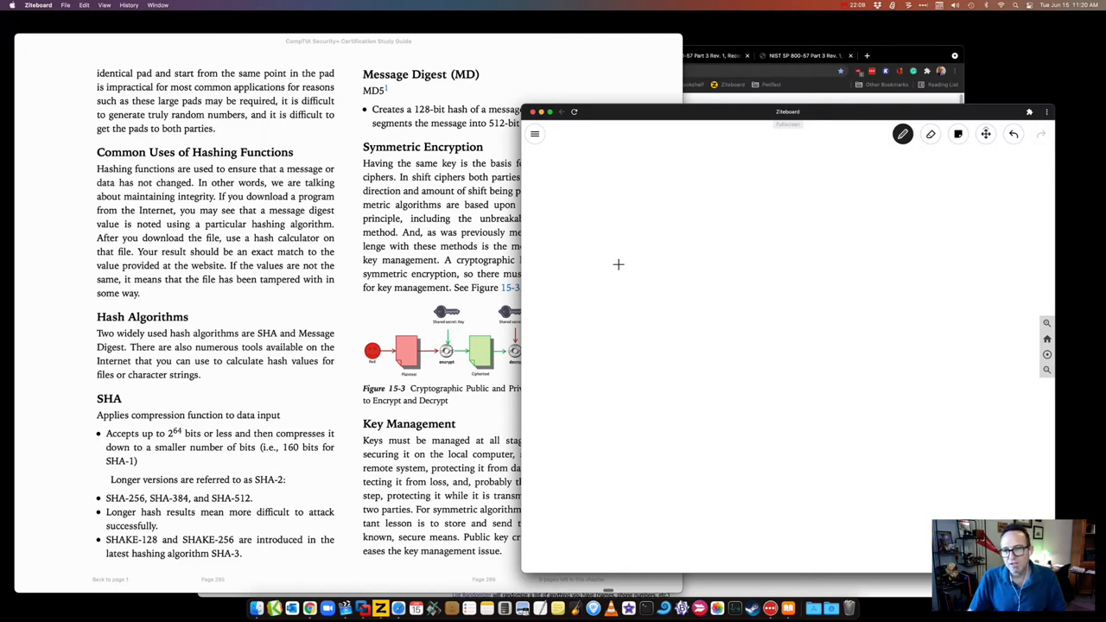
Step: Draw a message rectangle divided into blocks with branch lines dropping from it
mouse_move(620, 264)
mouse_down()
mouse_move(615, 285)
mouse_move(667, 353)
mouse_up()
drag(715, 264, 729, 346)
drag(765, 265, 778, 348)
drag(636, 362, 604, 407)
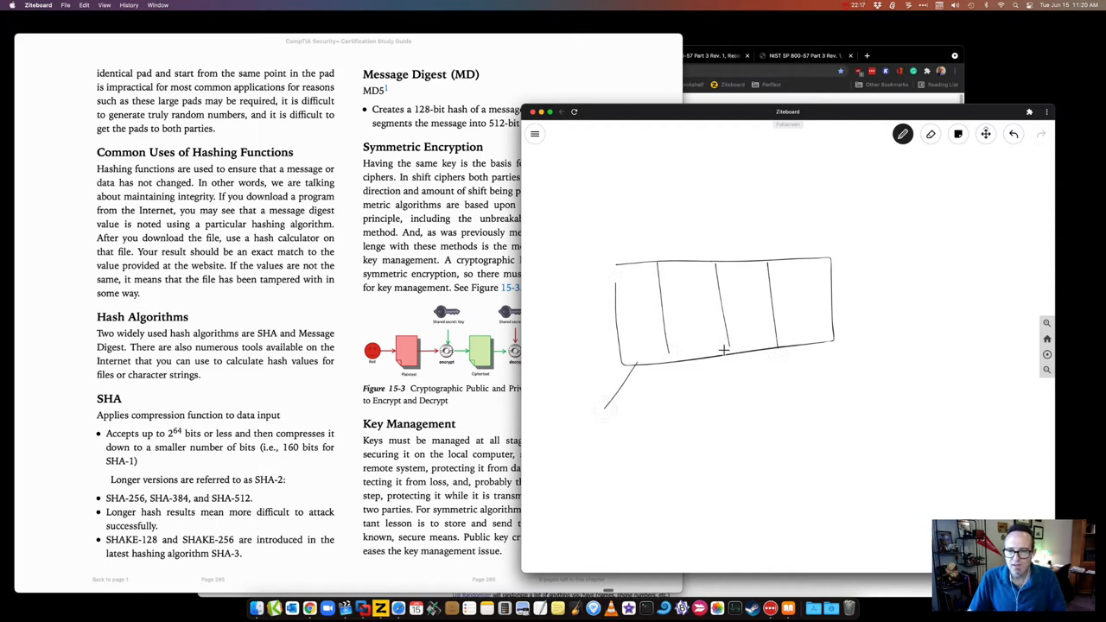
drag(705, 351, 728, 409)
mouse_move(760, 348)
mouse_down()
mouse_move(804, 442)
mouse_move(830, 465)
mouse_move(805, 445)
mouse_up()
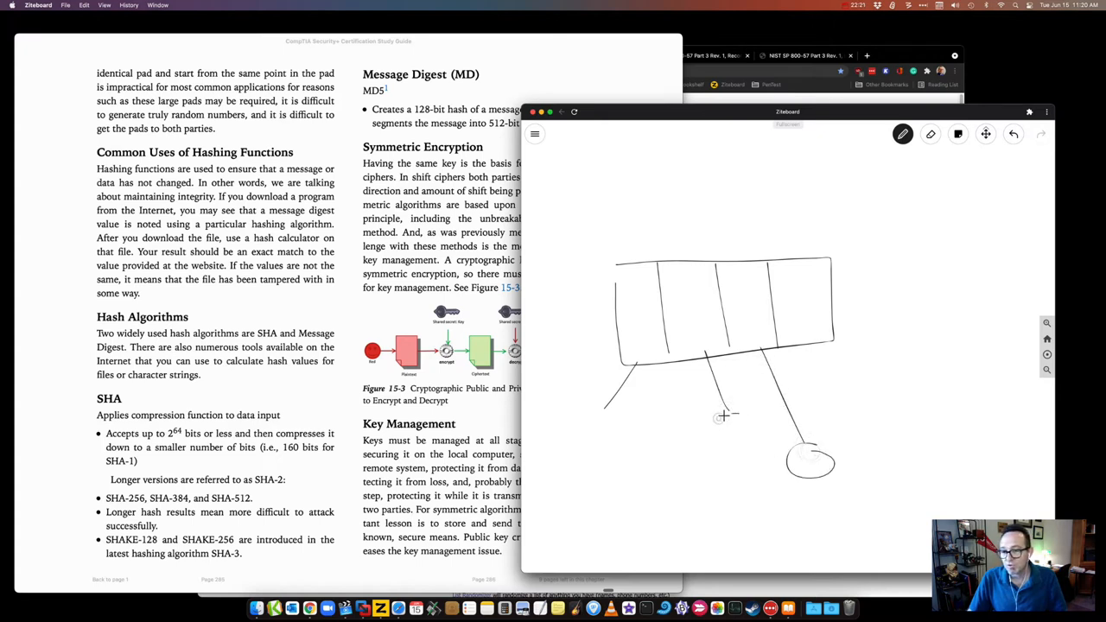
Step: End the branches in small ellipses and label Key above the box
drag(716, 422, 735, 414)
mouse_move(609, 414)
mouse_down()
mouse_move(593, 424)
mouse_move(608, 414)
mouse_move(630, 427)
mouse_up()
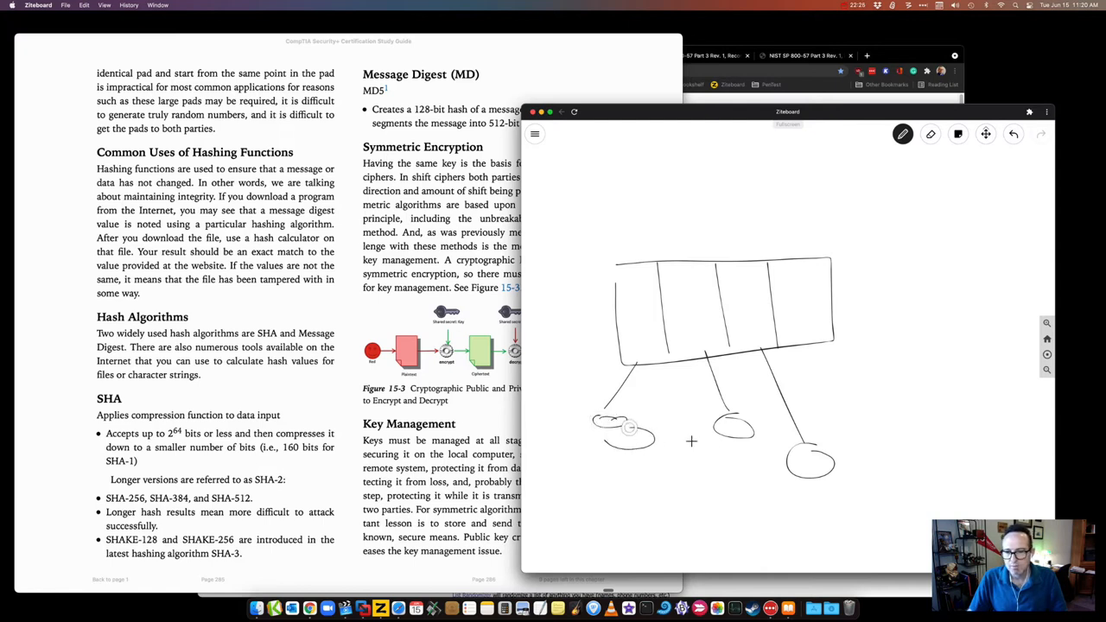
mouse_move(726, 445)
mouse_down()
mouse_move(737, 451)
mouse_move(742, 430)
mouse_up()
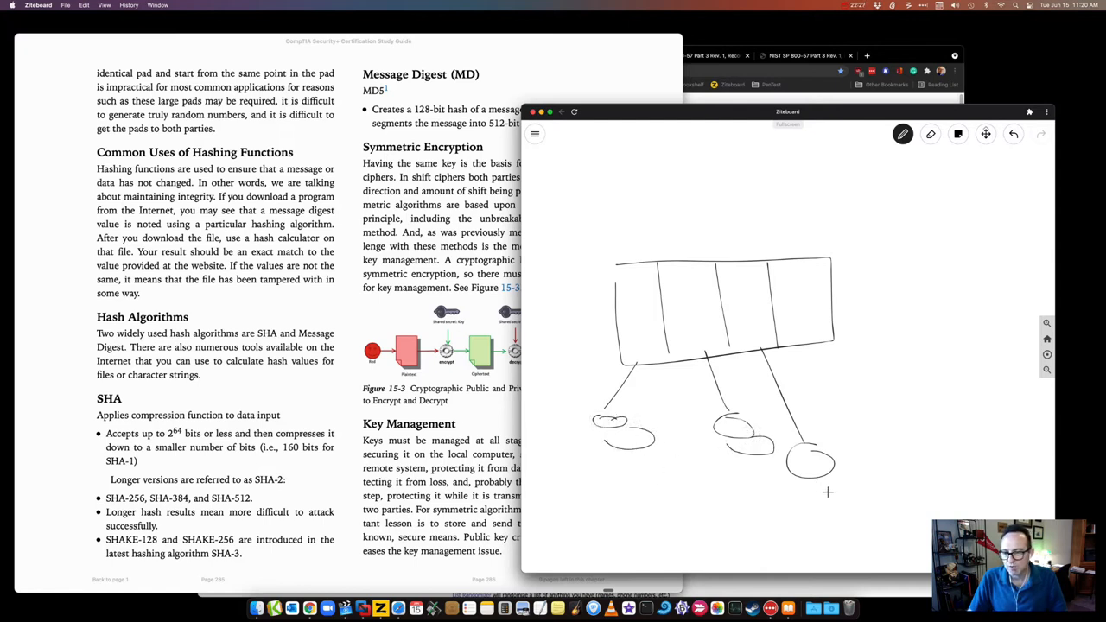
mouse_move(815, 341)
mouse_down()
mouse_move(891, 415)
mouse_move(869, 391)
mouse_move(759, 355)
mouse_up()
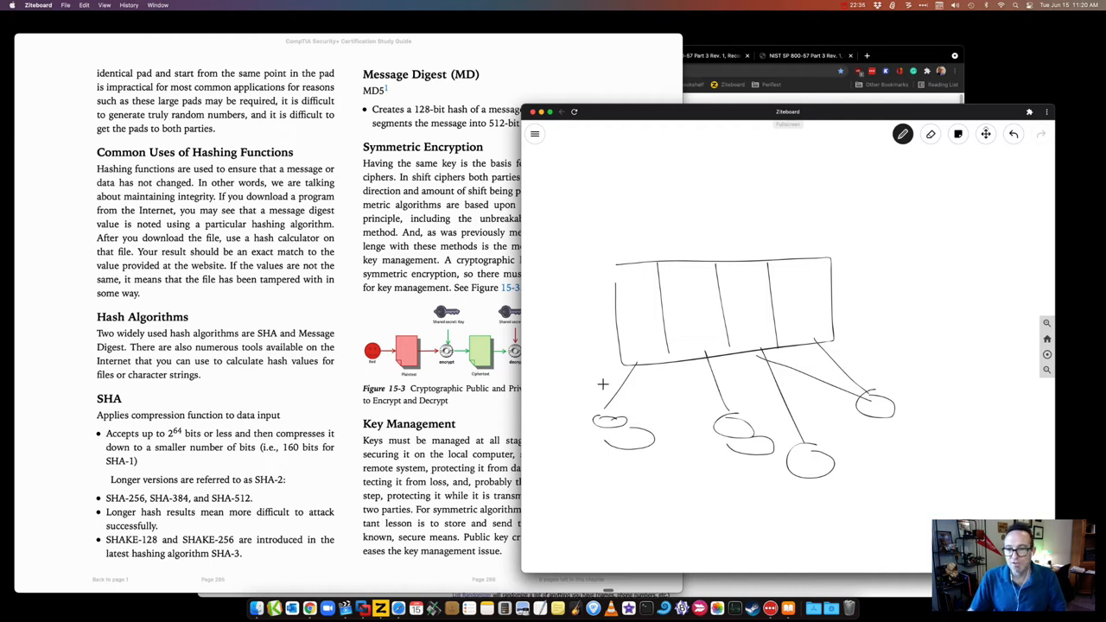
mouse_move(702, 228)
mouse_down()
mouse_move(704, 249)
mouse_move(730, 247)
mouse_move(731, 264)
mouse_up()
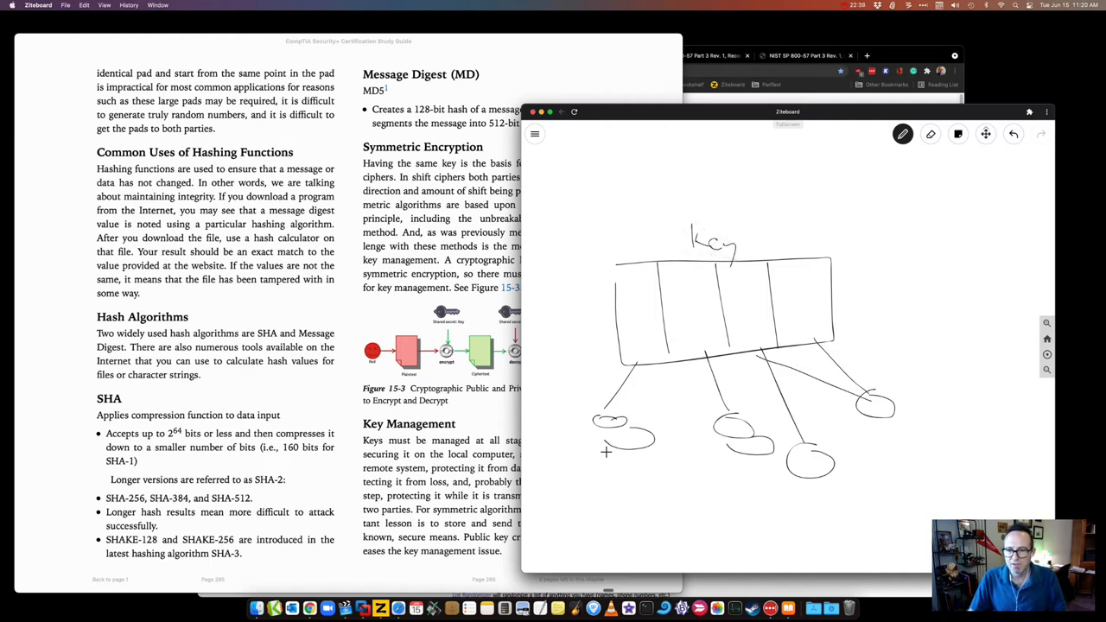
Step: Draw curves joining the ellipses, emphasise two of them and add a large K ellipse at lower left
mouse_move(599, 434)
mouse_down()
mouse_move(579, 477)
mouse_move(685, 438)
mouse_up()
drag(597, 511, 769, 471)
drag(620, 538, 847, 412)
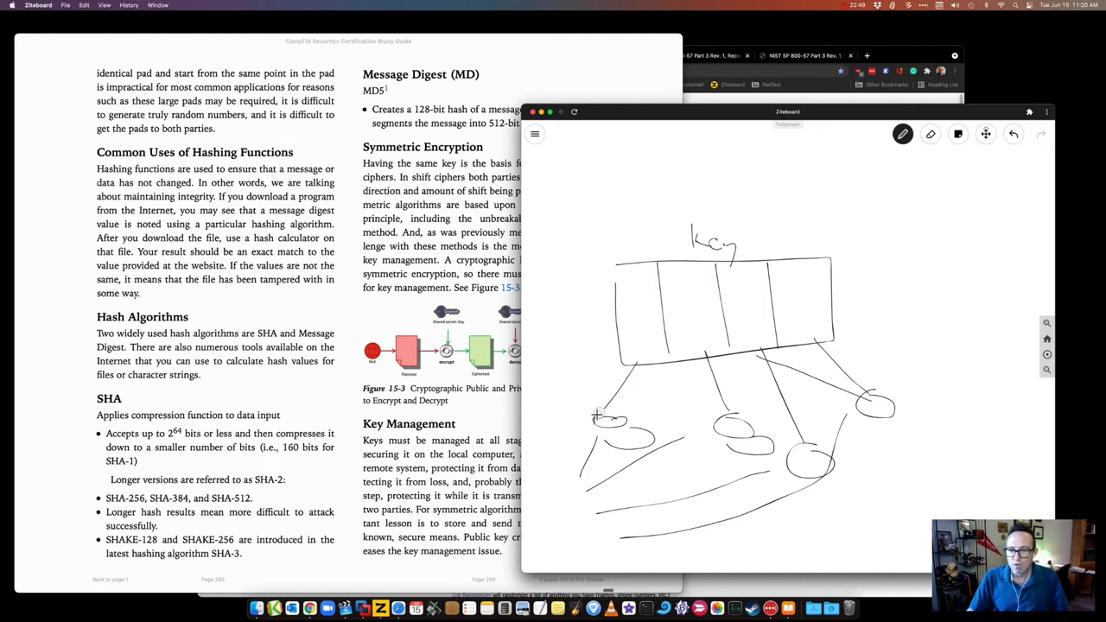
drag(599, 414, 622, 419)
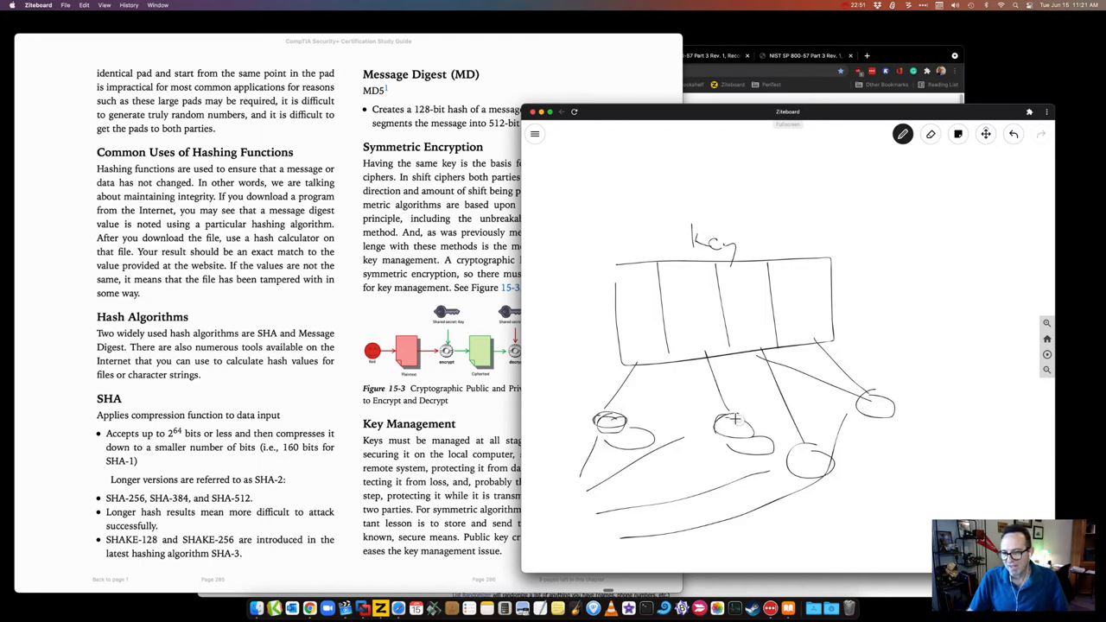
drag(739, 420, 734, 418)
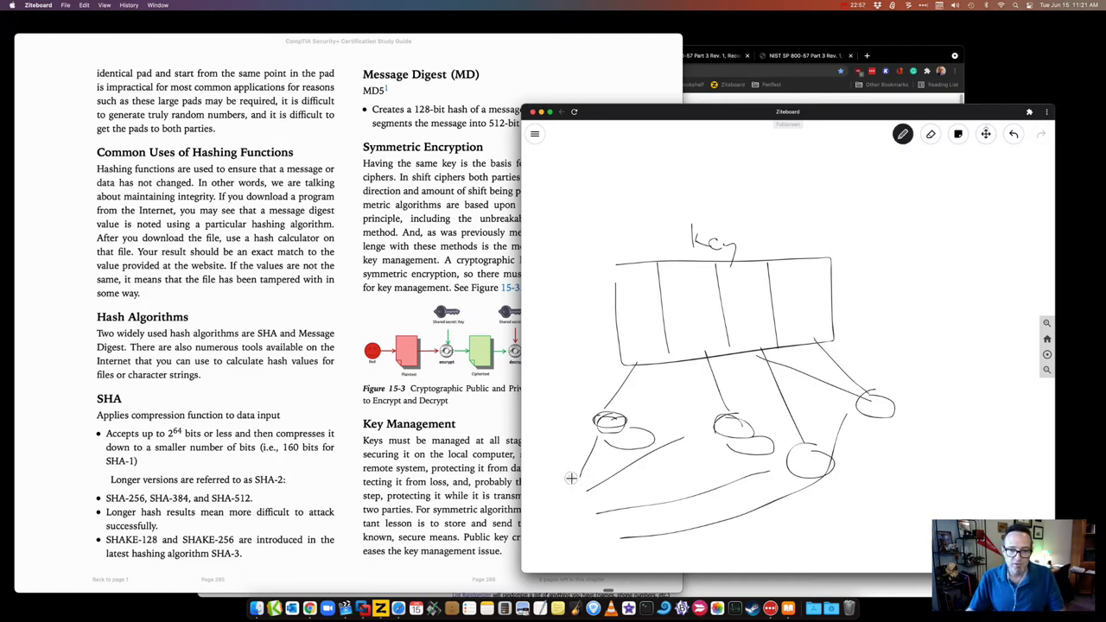
drag(561, 465, 559, 467)
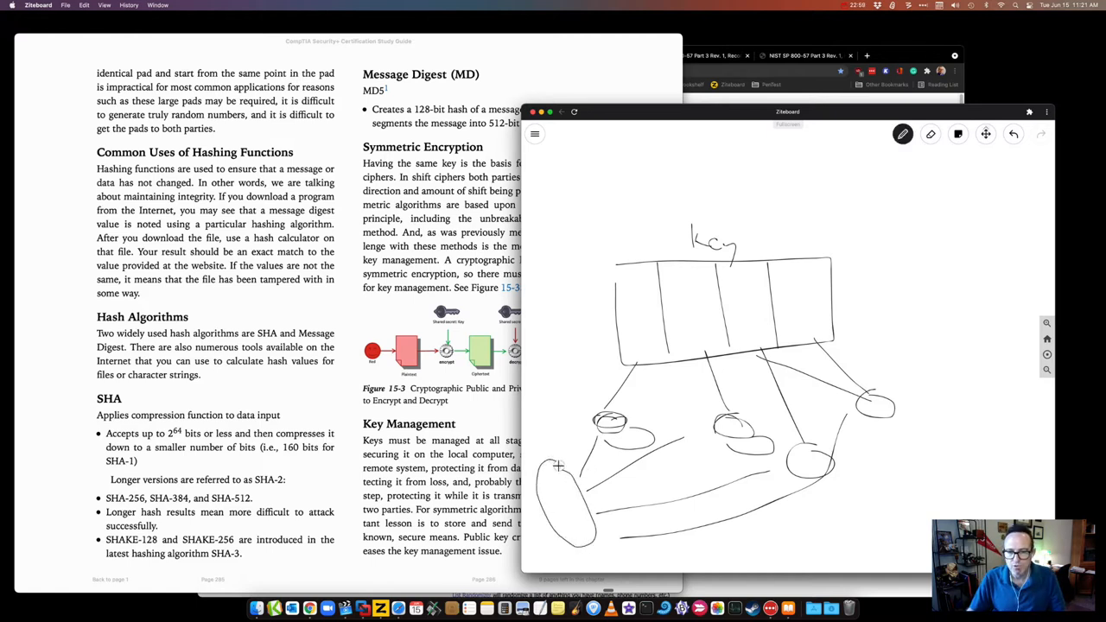
mouse_move(556, 510)
mouse_down()
mouse_move(555, 498)
mouse_move(569, 512)
mouse_up()
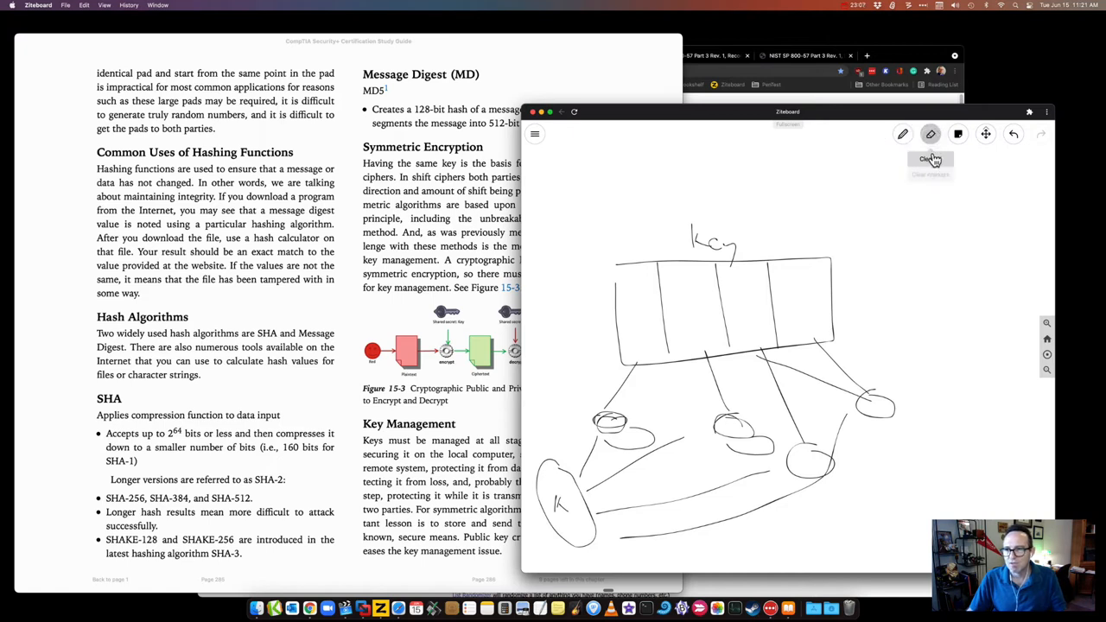
Step: Clear the whole whiteboard drawing and confirm the wipe
double_click(931, 135)
click(485, 227)
Step: Turn to the Trusted Platform Module / Symmetric Algorithms spread and bring Ziteboard back in front
key(Right)
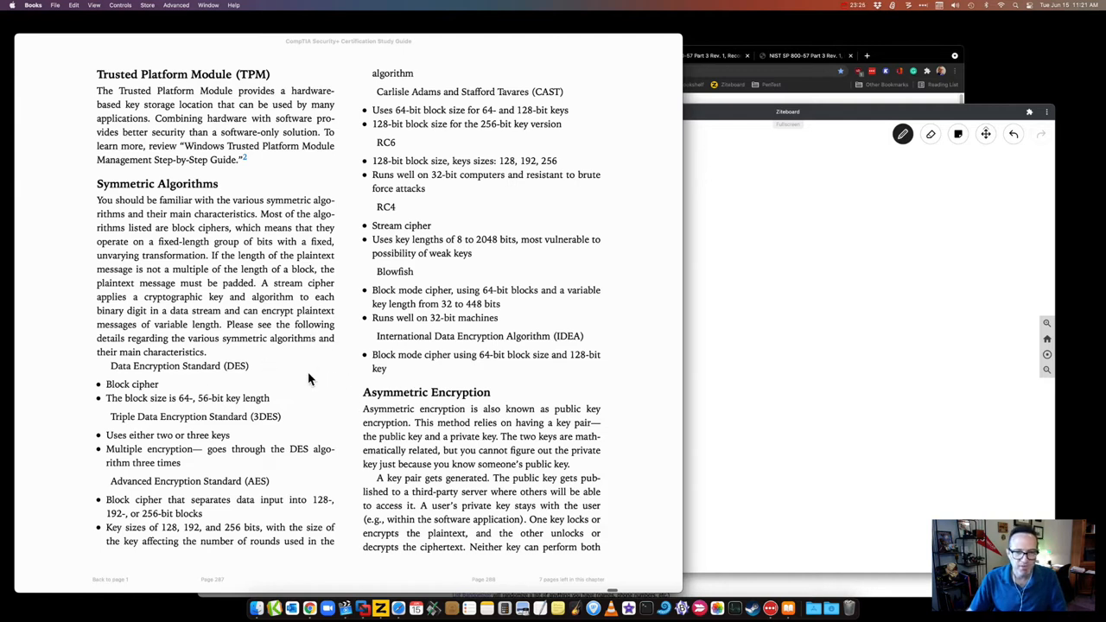
click(765, 290)
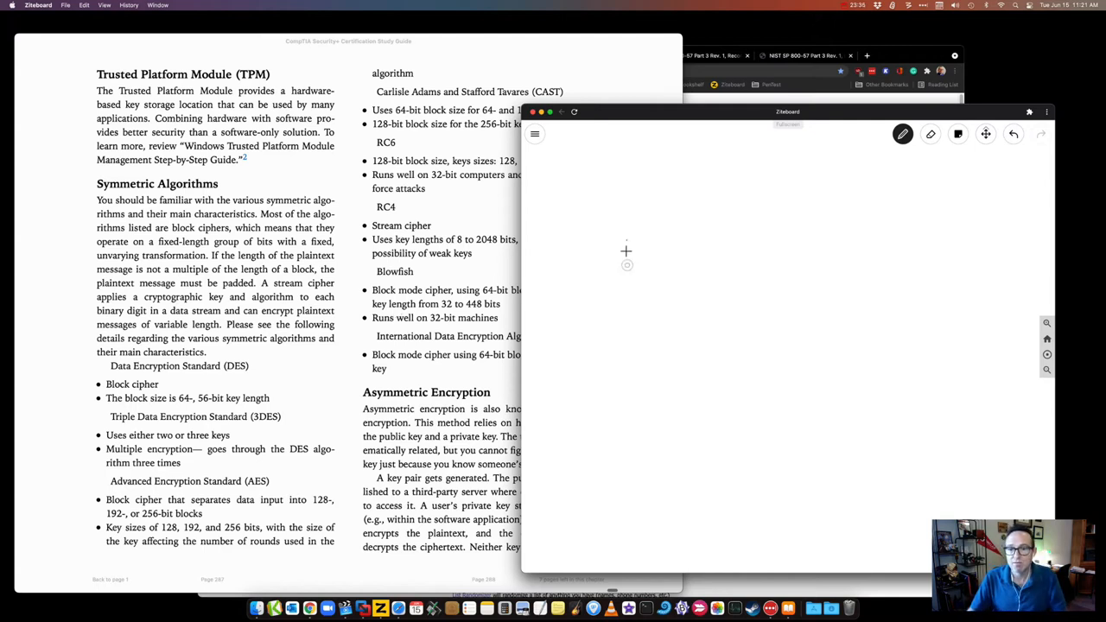
Step: Handwrite https and draw a line leading down-left to a box
drag(625, 241, 646, 301)
mouse_move(664, 240)
mouse_down()
mouse_move(671, 304)
mouse_move(691, 266)
mouse_move(705, 325)
mouse_move(717, 285)
mouse_move(728, 334)
mouse_up()
mouse_move(750, 275)
mouse_down()
mouse_move(771, 277)
mouse_move(749, 292)
mouse_move(799, 274)
mouse_move(741, 311)
mouse_move(783, 322)
mouse_up()
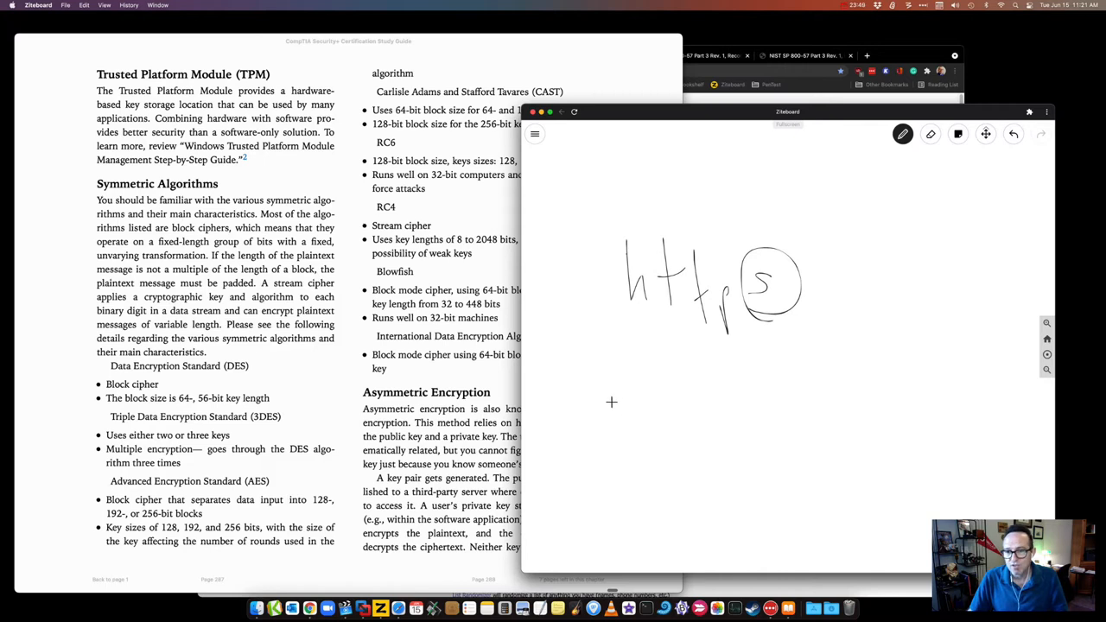
drag(612, 401, 689, 346)
mouse_move(596, 425)
mouse_down()
mouse_move(609, 419)
mouse_move(582, 399)
mouse_move(625, 420)
mouse_move(562, 446)
mouse_up()
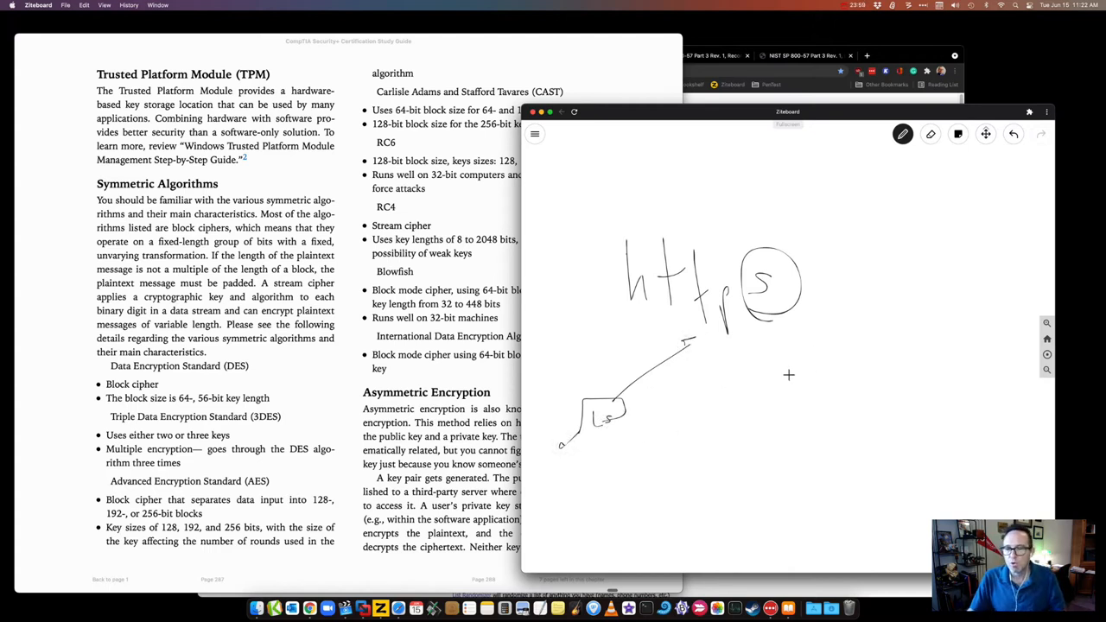
Step: Add an S box, cross out both boxes and draw an arrow up to a server cylinder
mouse_move(823, 379)
mouse_down()
mouse_move(803, 398)
mouse_move(849, 355)
mouse_move(850, 402)
mouse_up()
mouse_move(595, 385)
mouse_down()
mouse_move(626, 422)
mouse_move(603, 428)
mouse_move(781, 418)
mouse_up()
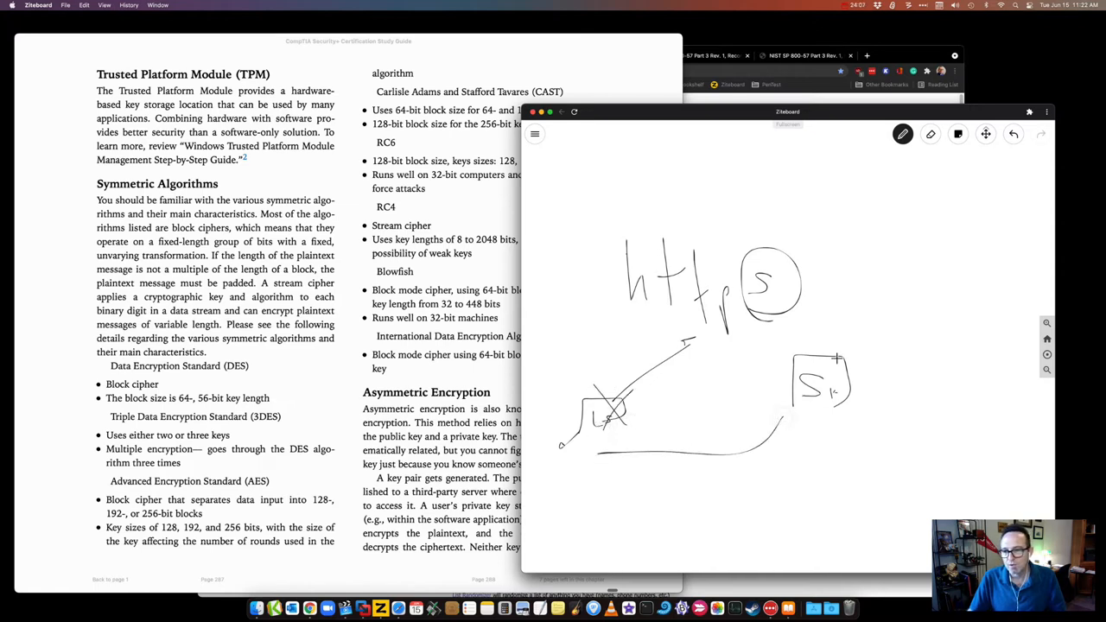
drag(841, 349, 864, 319)
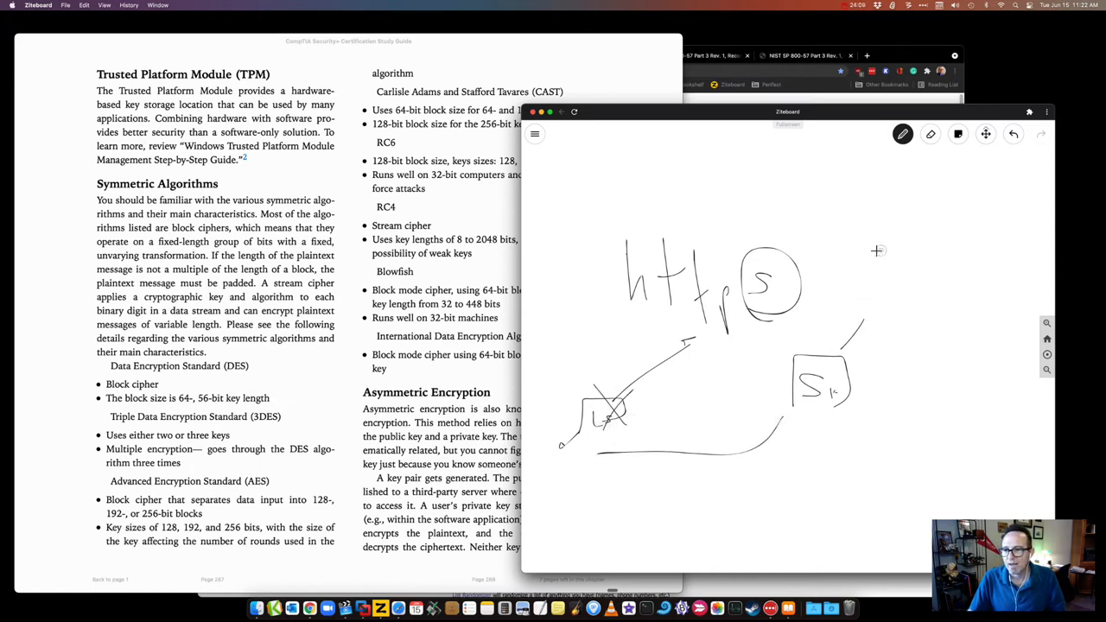
mouse_move(882, 250)
mouse_down()
mouse_move(881, 284)
mouse_move(939, 275)
mouse_up()
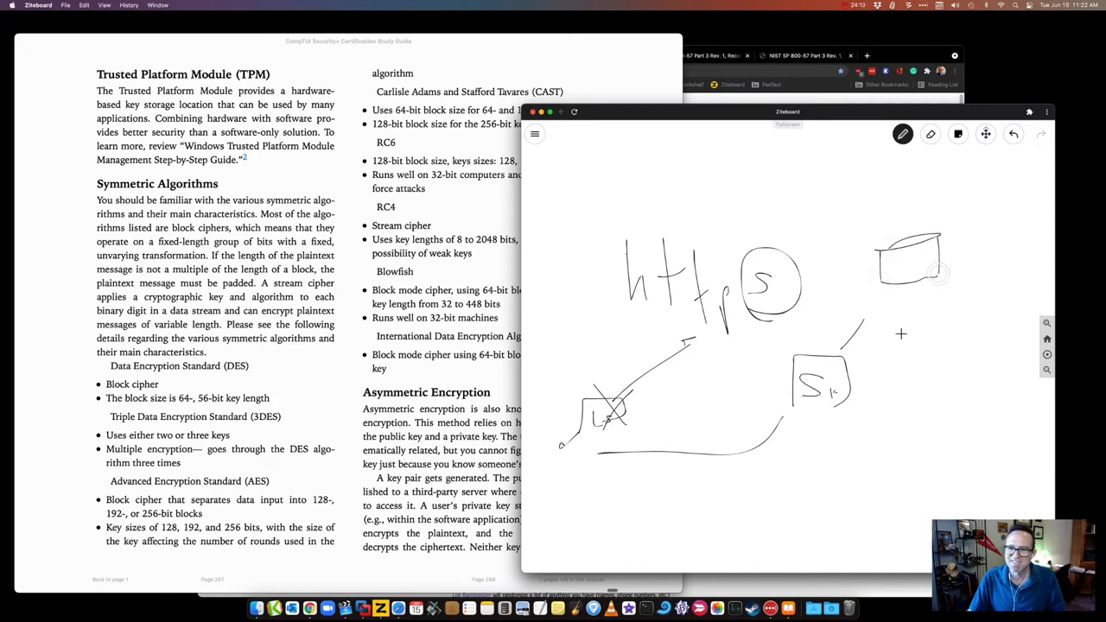
drag(861, 324, 866, 309)
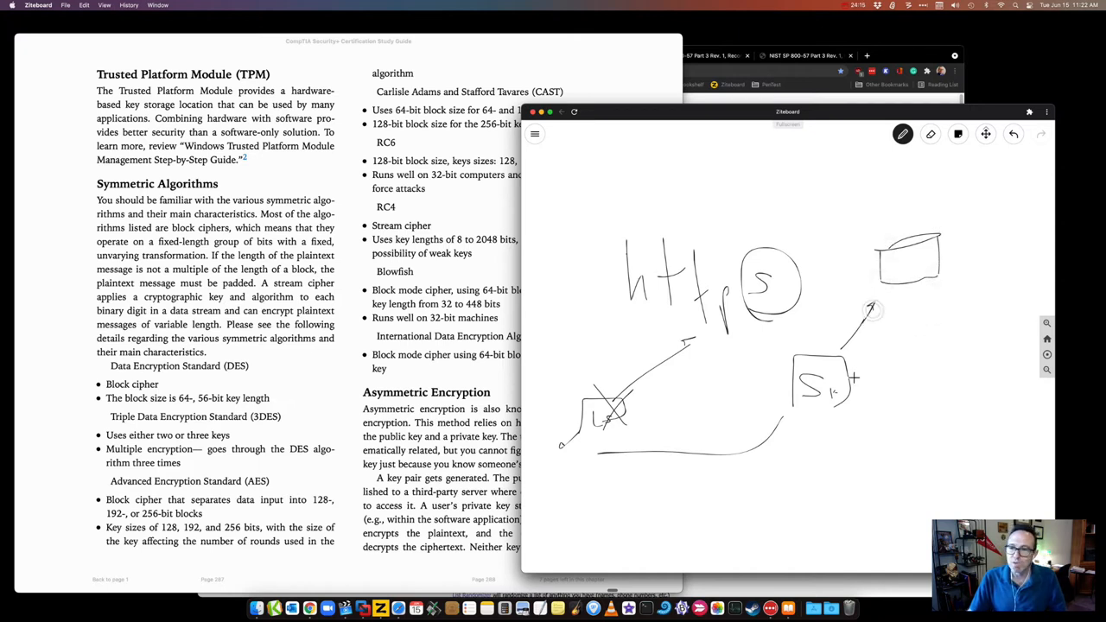
drag(813, 361, 864, 427)
drag(852, 367, 793, 413)
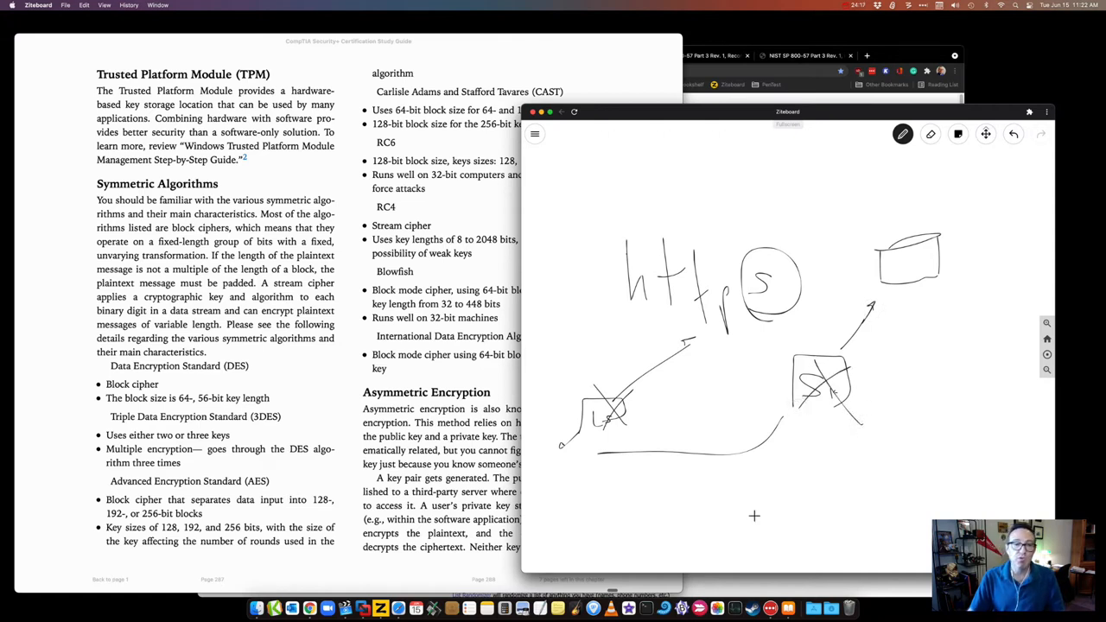
Step: Draw boxes numbered 1 through dots to a circled n along the bottom
drag(565, 473, 565, 488)
mouse_move(550, 471)
mouse_down()
mouse_move(572, 505)
mouse_move(587, 489)
mouse_move(703, 483)
mouse_up()
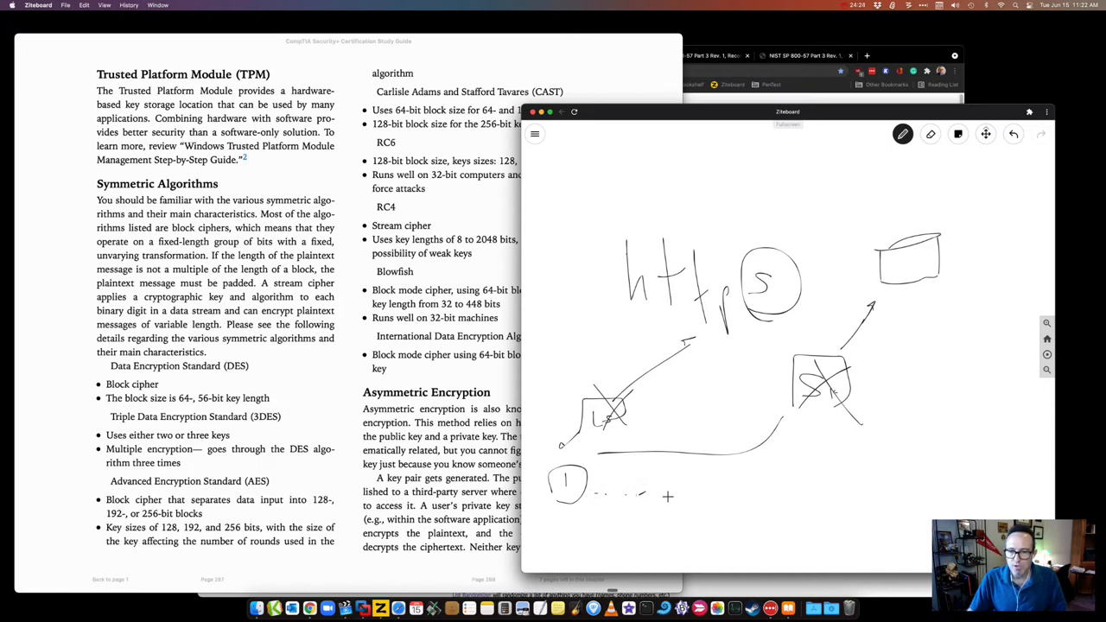
mouse_move(674, 497)
mouse_down()
mouse_move(698, 494)
mouse_move(658, 508)
mouse_up()
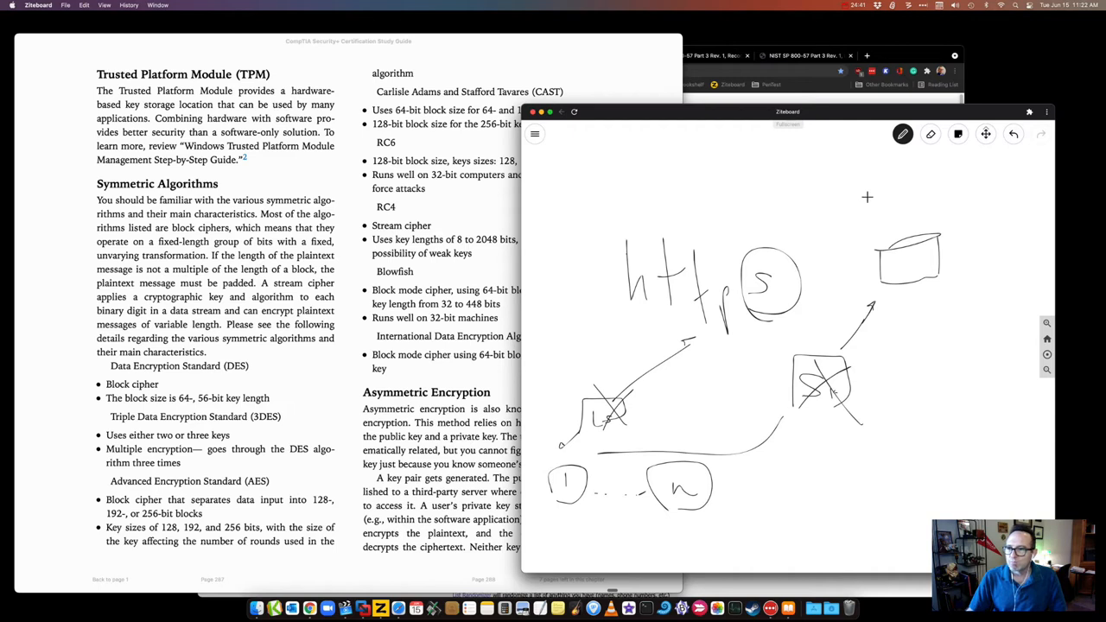
Step: Clear the whiteboard, highlight 'public key and a private key' in Books and turn to the next spread
click(931, 134)
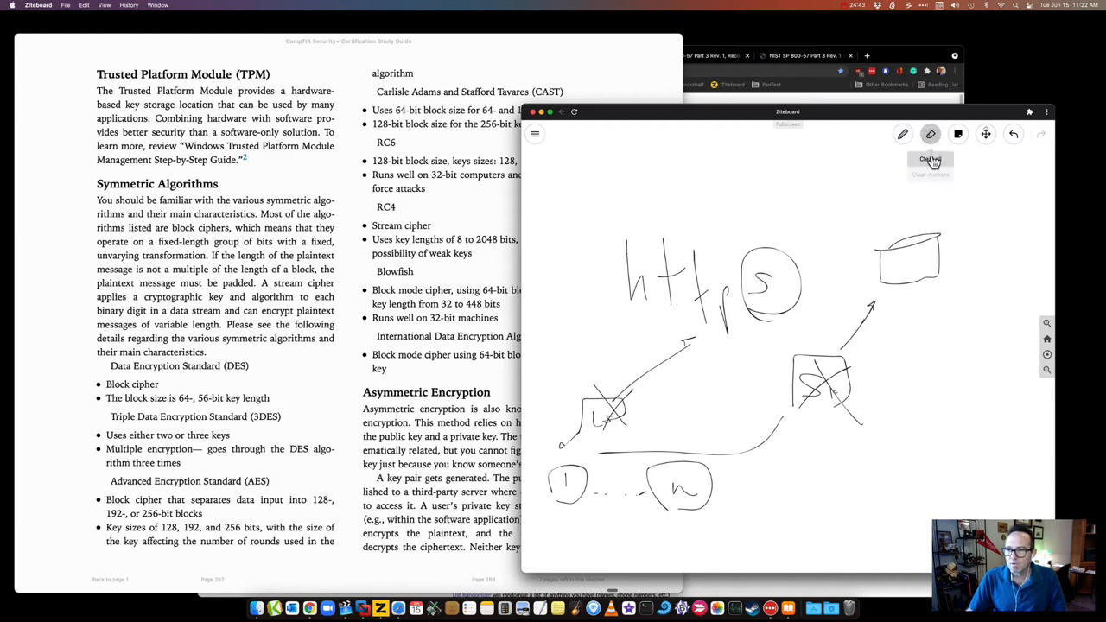
click(930, 159)
click(405, 446)
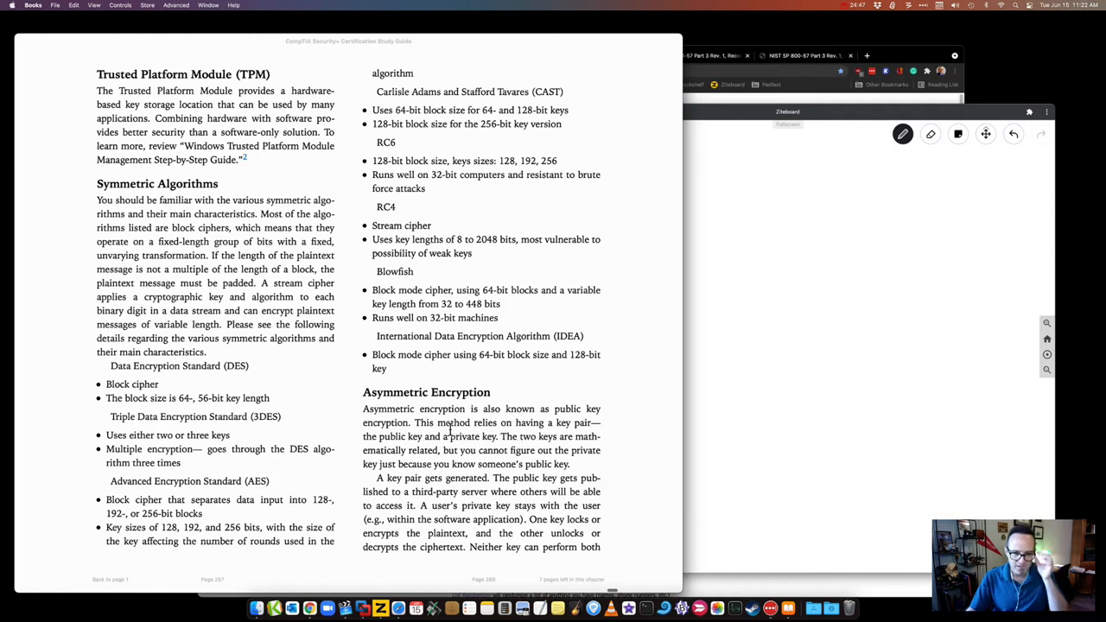
drag(379, 438, 496, 438)
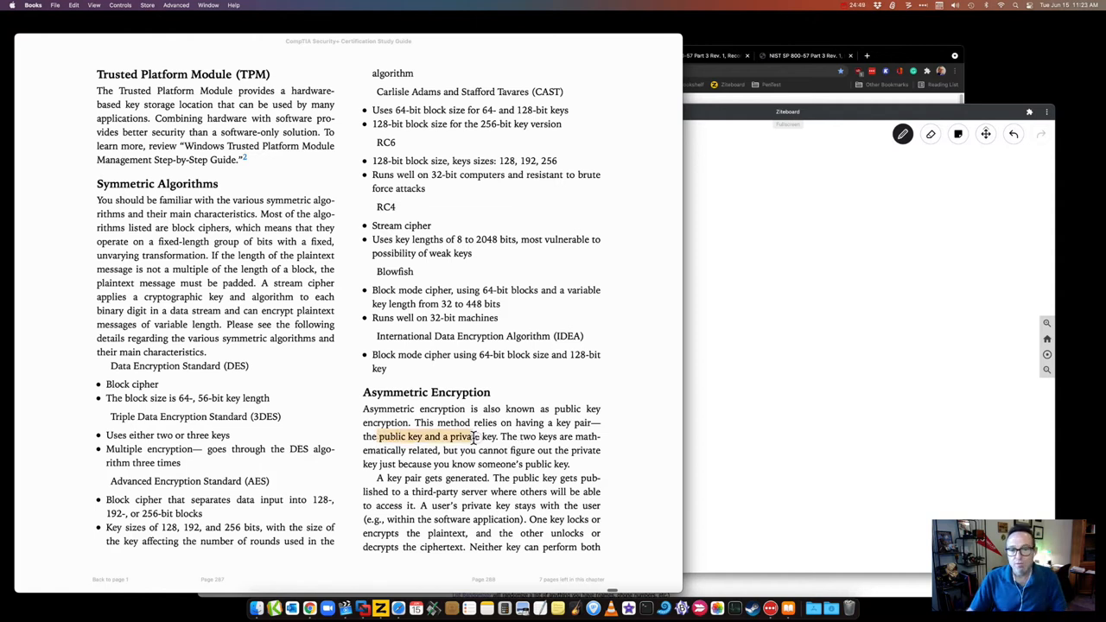
click(439, 471)
key(Right)
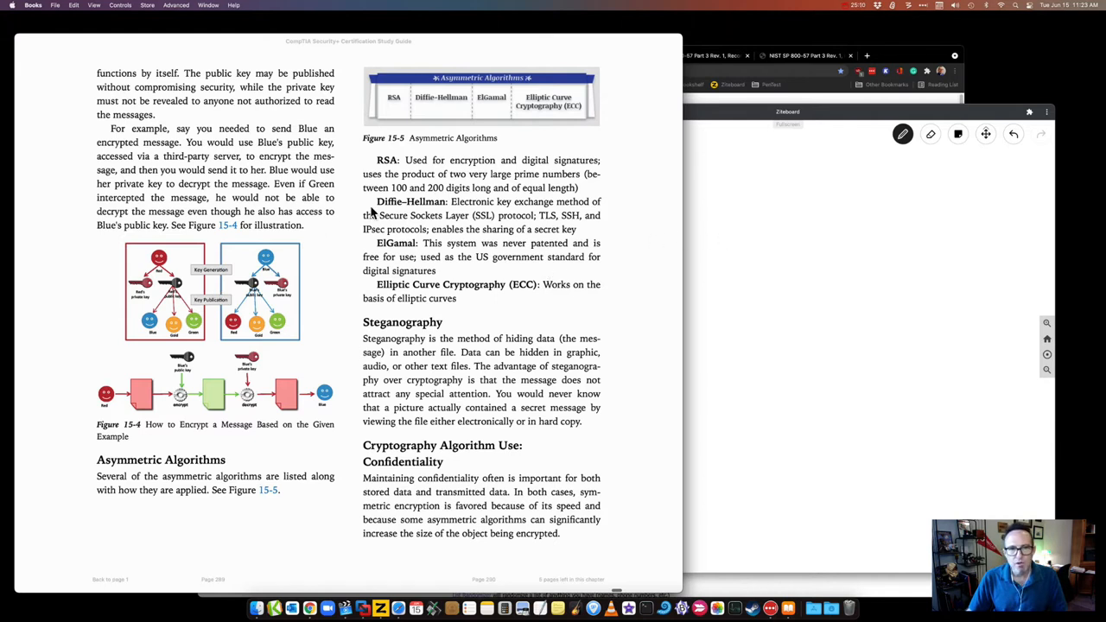
Step: Highlight the RSA and Diffie-Hellman descriptions, undo, then bring the whiteboard back in front
drag(376, 161, 582, 189)
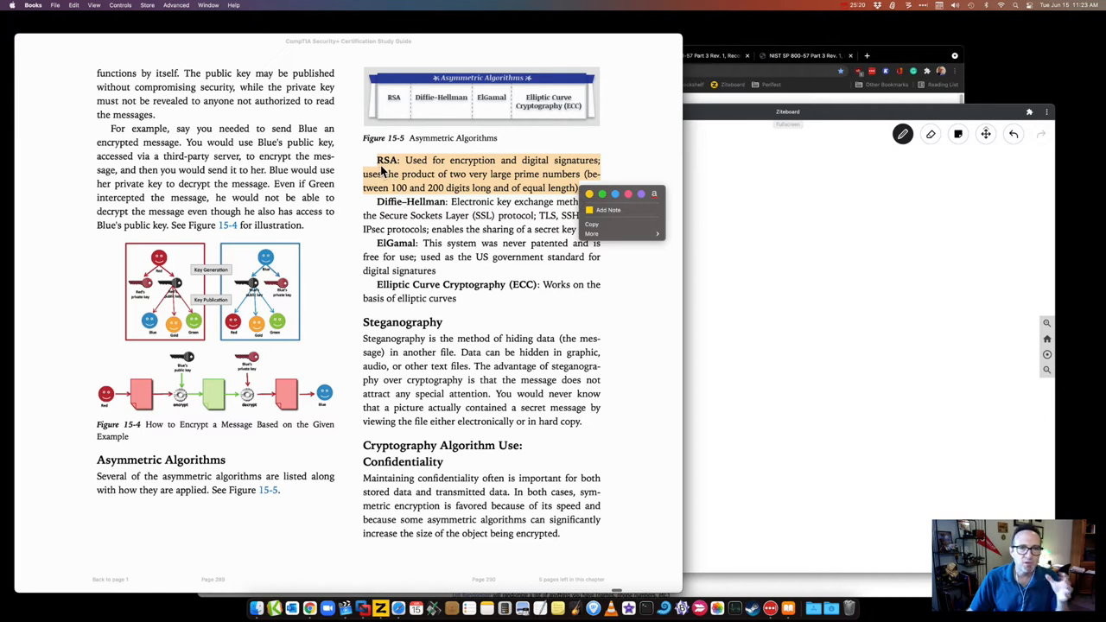
click(493, 201)
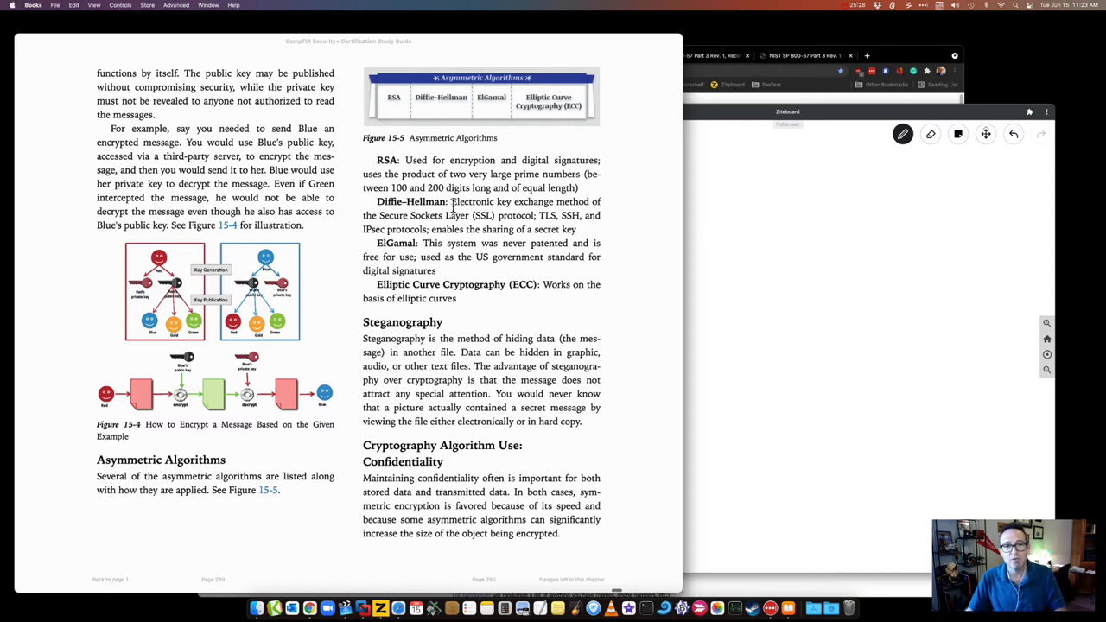
drag(377, 162, 579, 231)
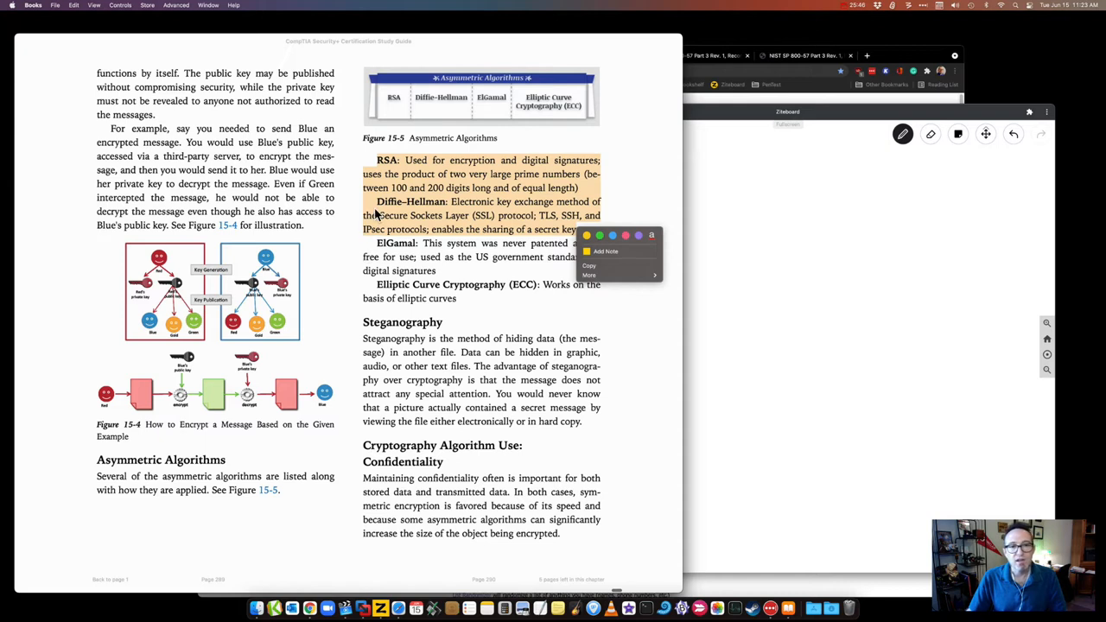
click(377, 214)
key(super+z)
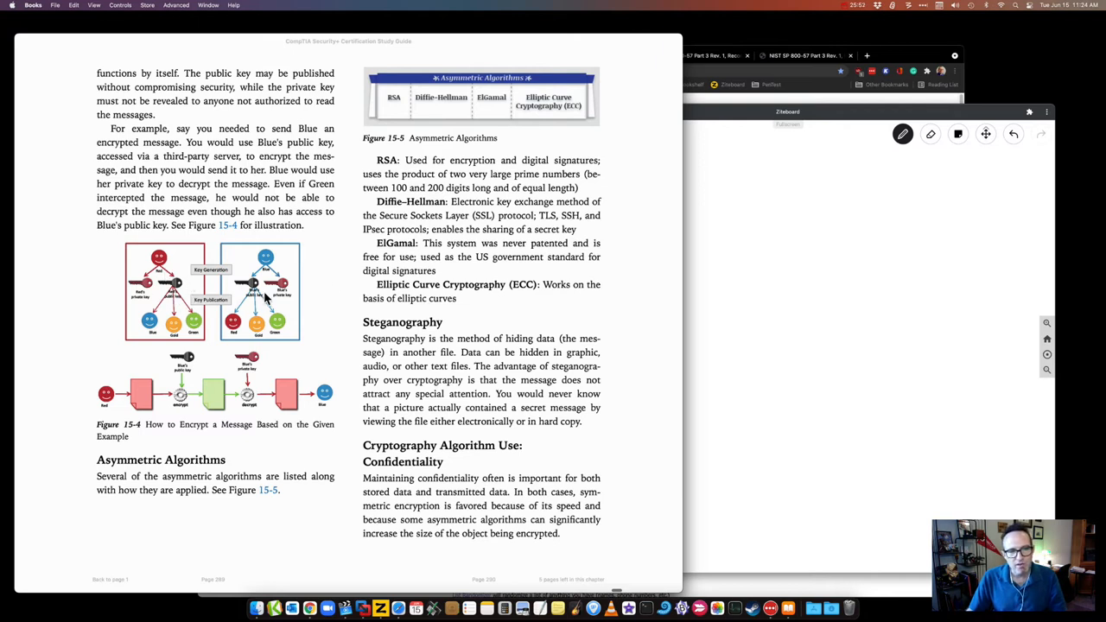
click(732, 247)
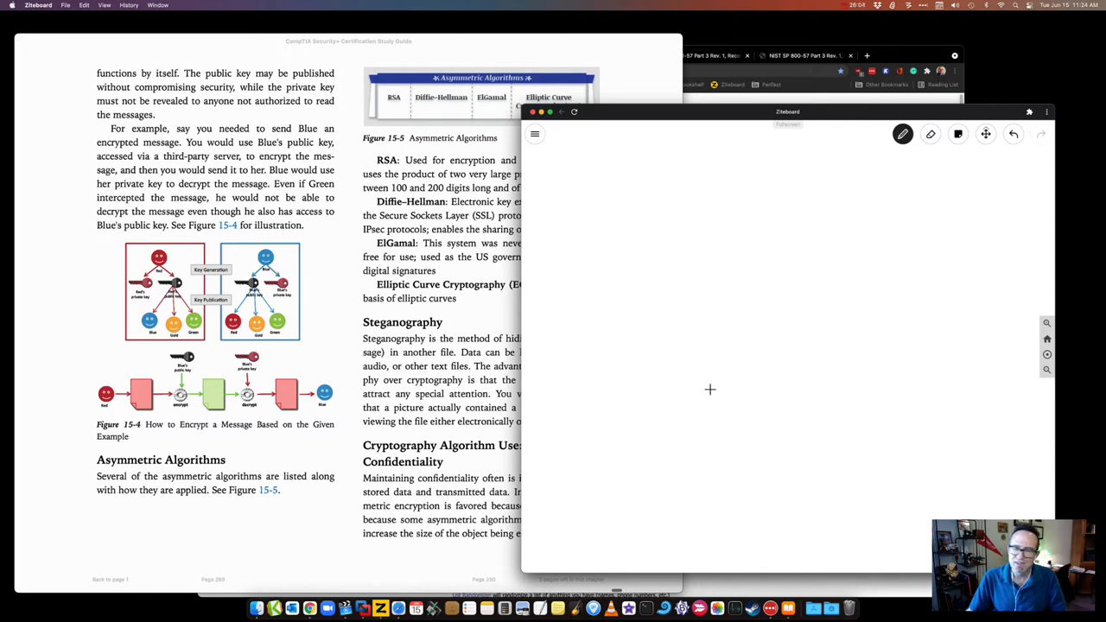
Step: Box the Pk key sketch and draw a dividing line across the board above it
mouse_move(711, 420)
mouse_down()
mouse_move(756, 415)
mouse_move(740, 435)
mouse_move(701, 433)
mouse_move(702, 399)
mouse_move(714, 407)
mouse_up()
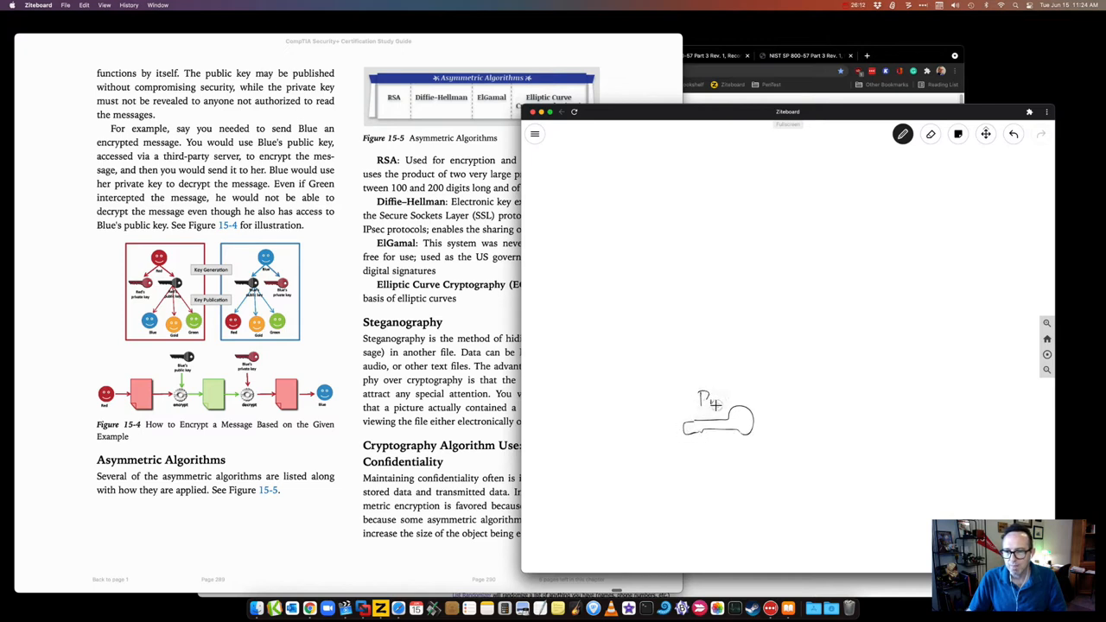
mouse_move(672, 447)
mouse_down()
mouse_move(672, 375)
mouse_move(808, 435)
mouse_move(679, 446)
mouse_up()
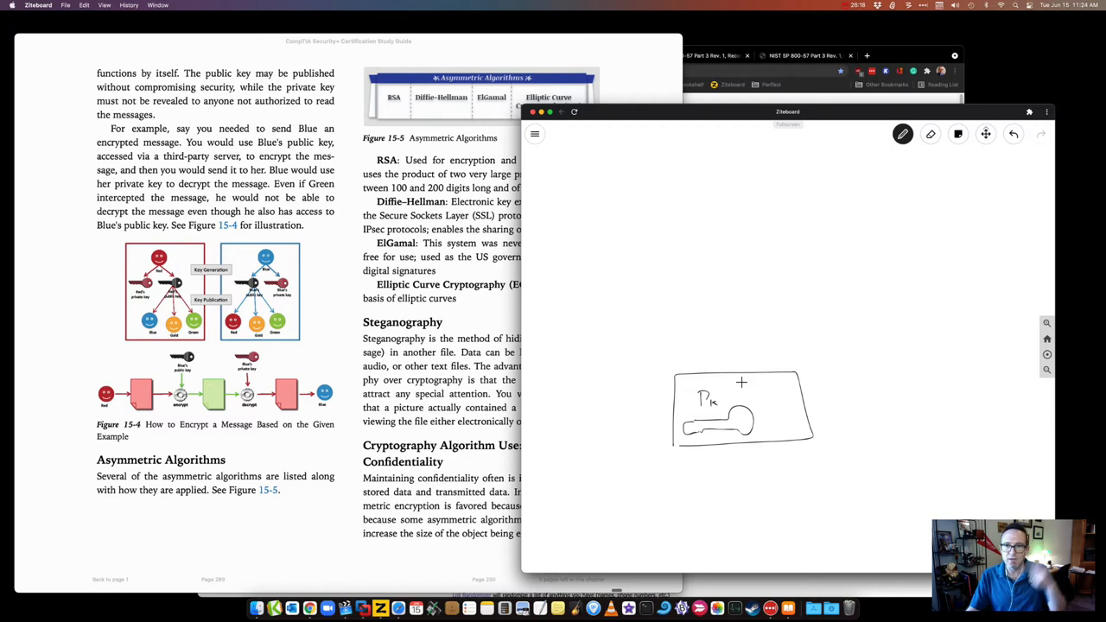
key(space)
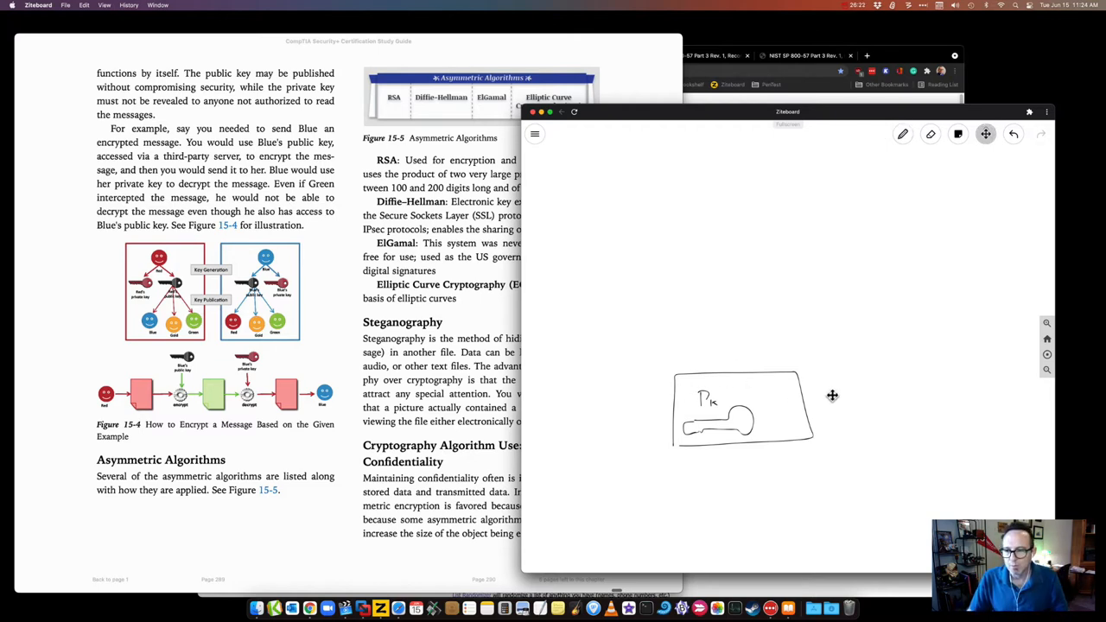
key(p)
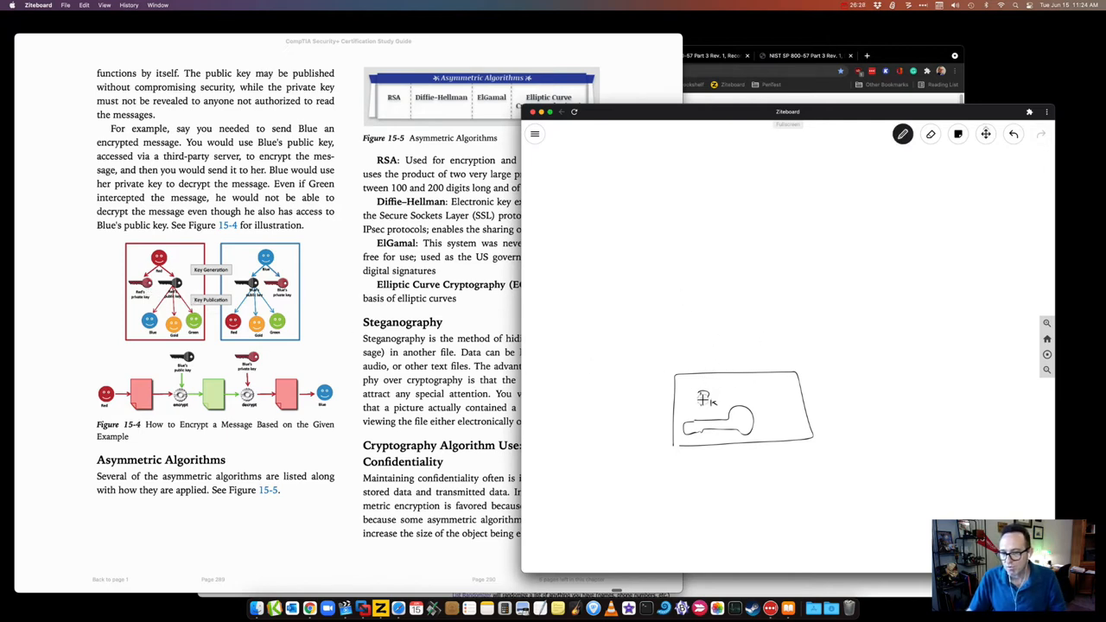
drag(577, 364, 912, 357)
key(m)
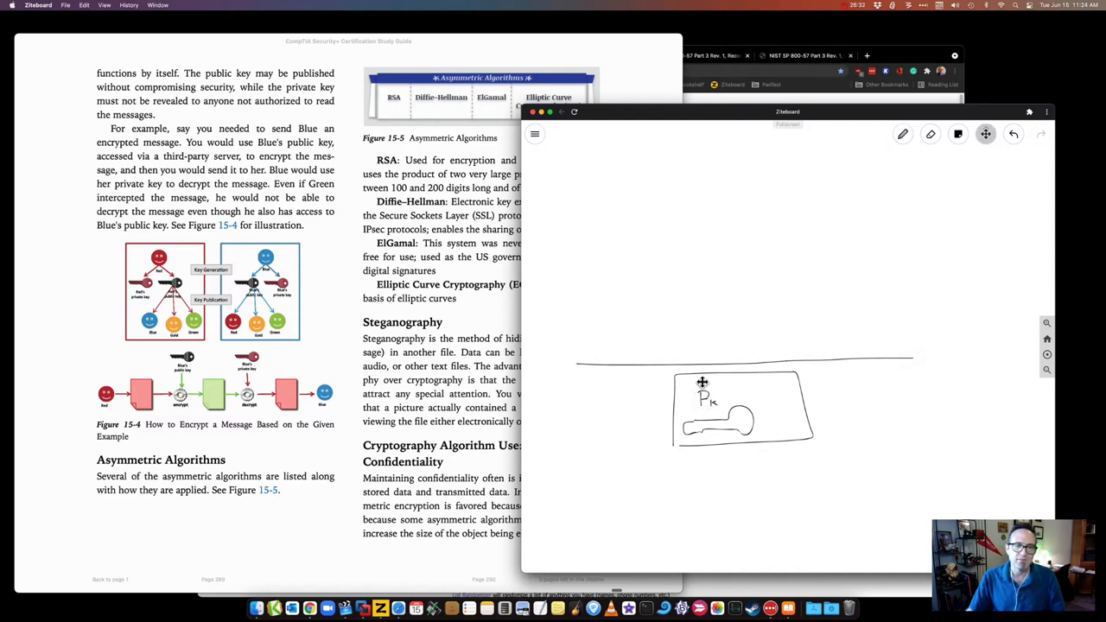
key(p)
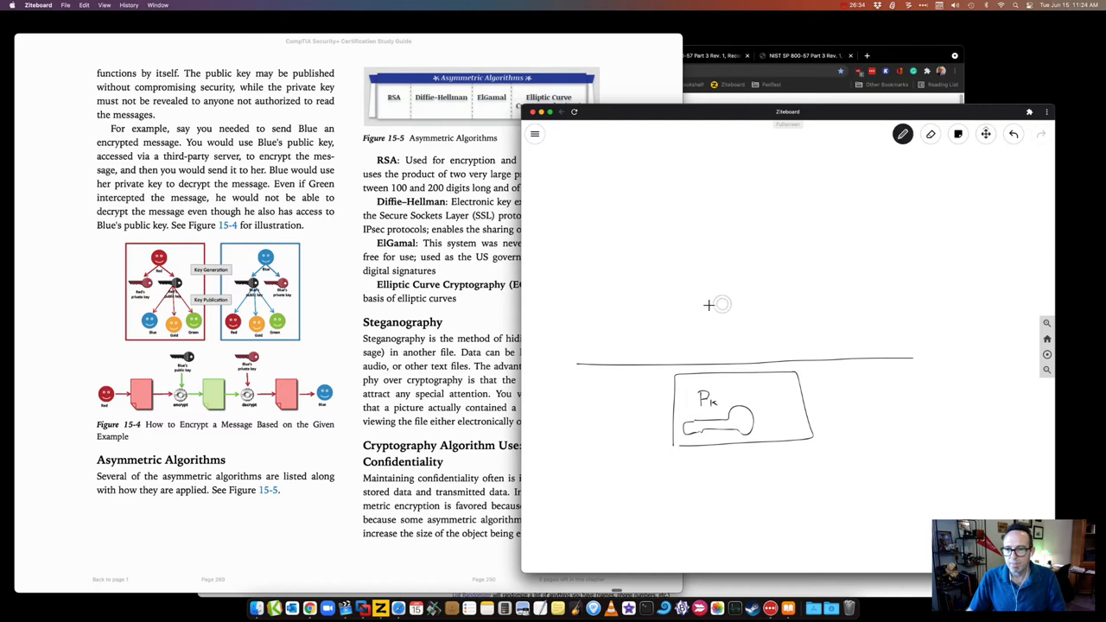
Step: Draw an open PUB padlock above the line connected to a small message box at top right
drag(696, 289, 697, 335)
mouse_move(698, 289)
mouse_down()
mouse_move(807, 289)
mouse_move(690, 335)
mouse_move(725, 317)
mouse_up()
drag(758, 306, 760, 320)
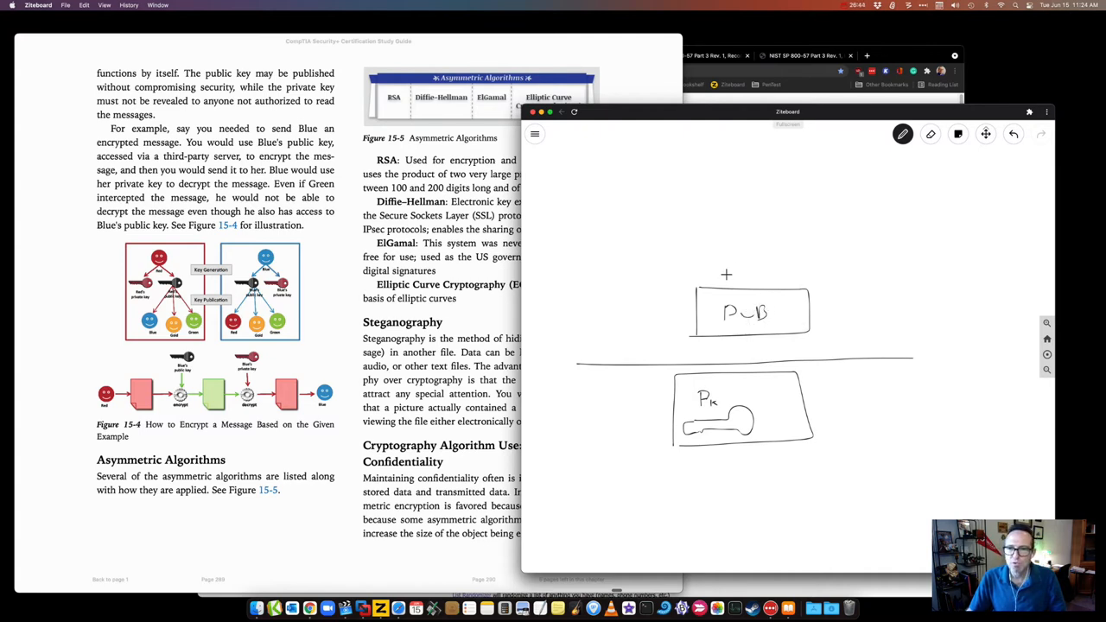
mouse_move(715, 283)
mouse_down()
mouse_move(698, 250)
mouse_move(700, 285)
mouse_up()
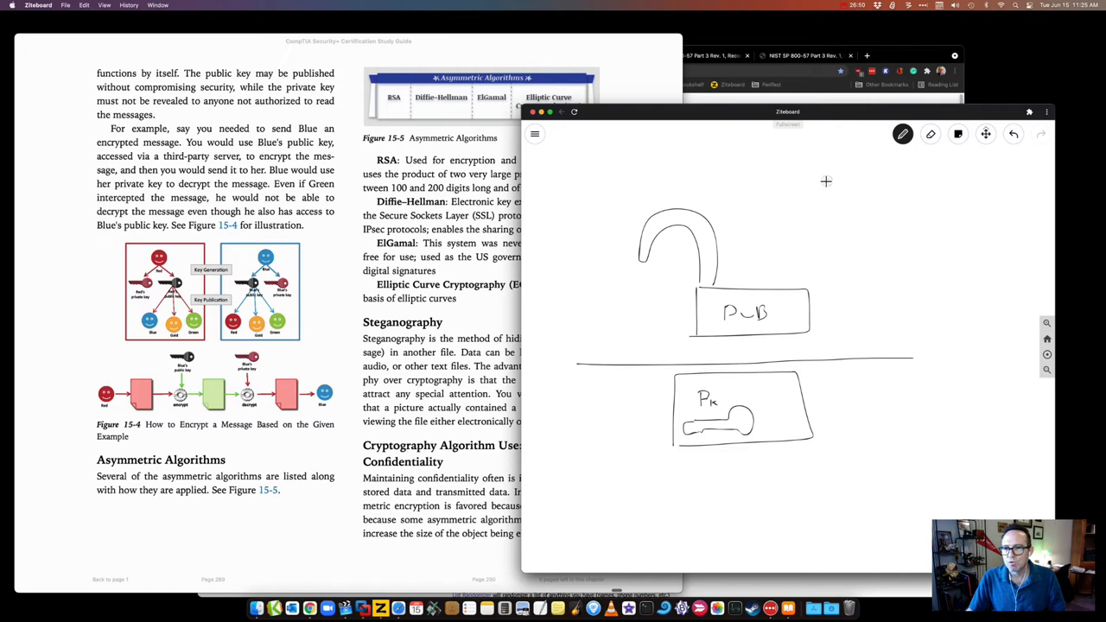
mouse_move(827, 181)
mouse_down()
mouse_move(864, 212)
mouse_move(802, 180)
mouse_move(833, 199)
mouse_up()
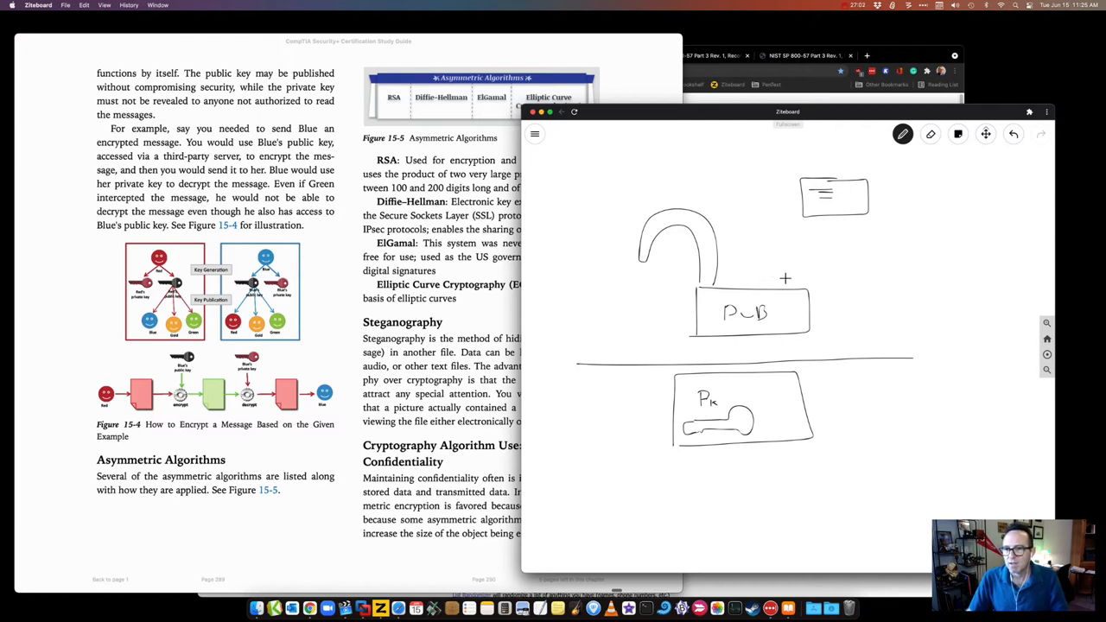
mouse_move(774, 301)
mouse_down()
mouse_move(804, 216)
mouse_move(890, 238)
mouse_up()
Step: Add a closed padlock marking the locked message and an open padlock below the Pk box
mouse_move(866, 299)
mouse_down()
mouse_move(866, 326)
mouse_move(917, 295)
mouse_move(866, 329)
mouse_move(889, 307)
mouse_up()
mouse_move(882, 301)
mouse_down()
mouse_move(883, 315)
mouse_move(907, 321)
mouse_move(922, 303)
mouse_move(874, 296)
mouse_move(914, 344)
mouse_move(891, 398)
mouse_move(836, 408)
mouse_move(848, 408)
mouse_up()
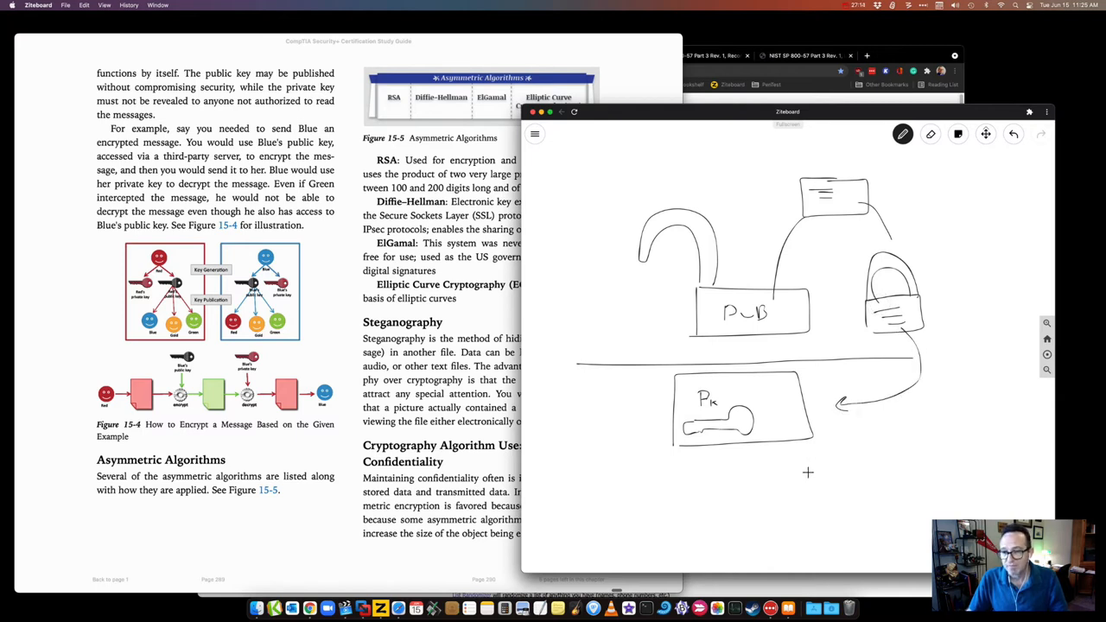
drag(776, 445, 775, 471)
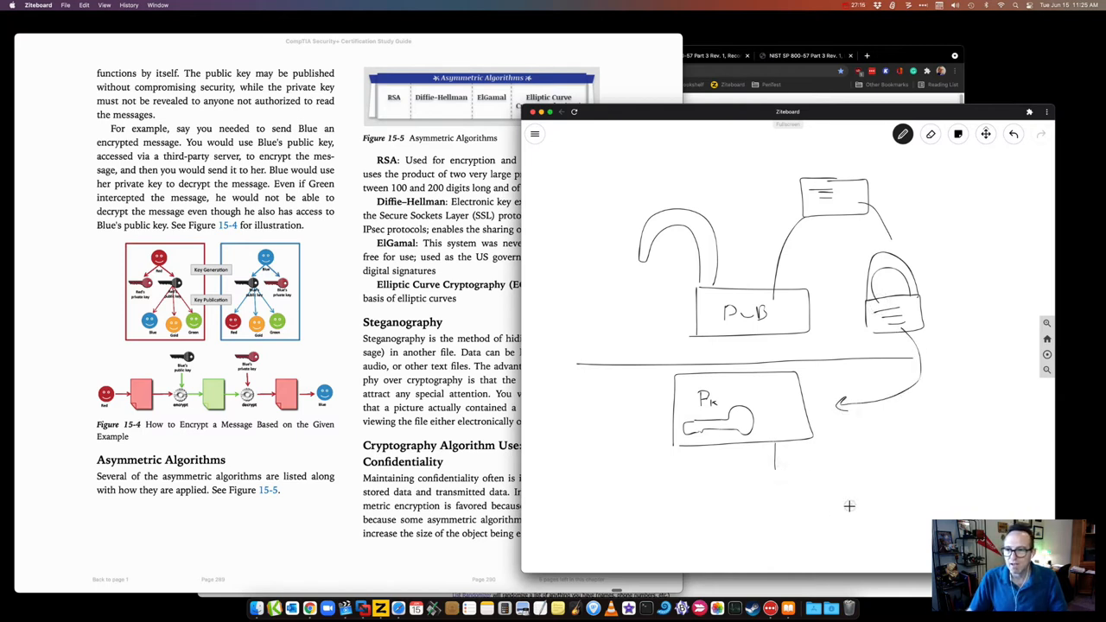
mouse_move(850, 505)
mouse_down()
mouse_move(802, 500)
mouse_move(899, 500)
mouse_up()
mouse_move(838, 527)
mouse_down()
mouse_move(914, 538)
mouse_move(898, 501)
mouse_up()
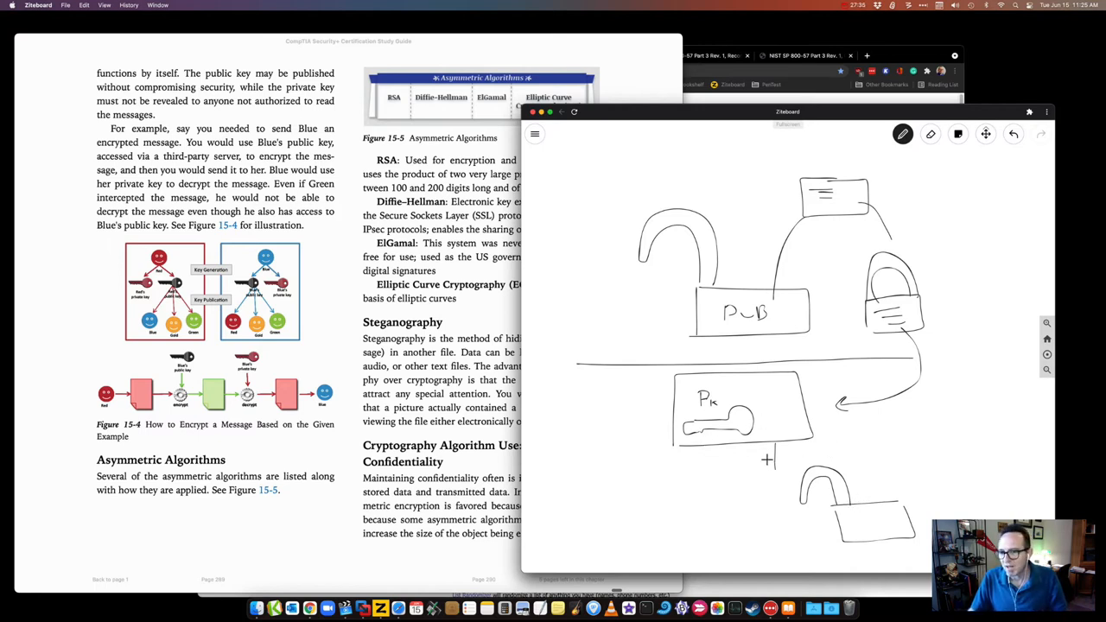
Step: Link the Pk box to the lower padlock, mark the unlocked message and add boxes left and right of Pk
drag(774, 468, 799, 480)
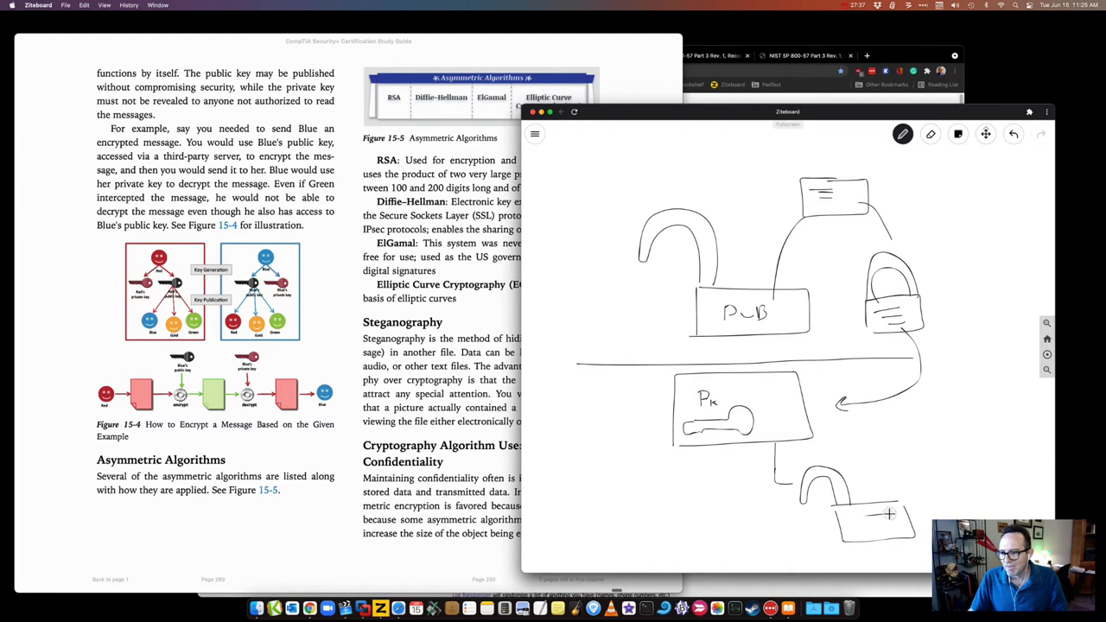
drag(871, 523, 1017, 497)
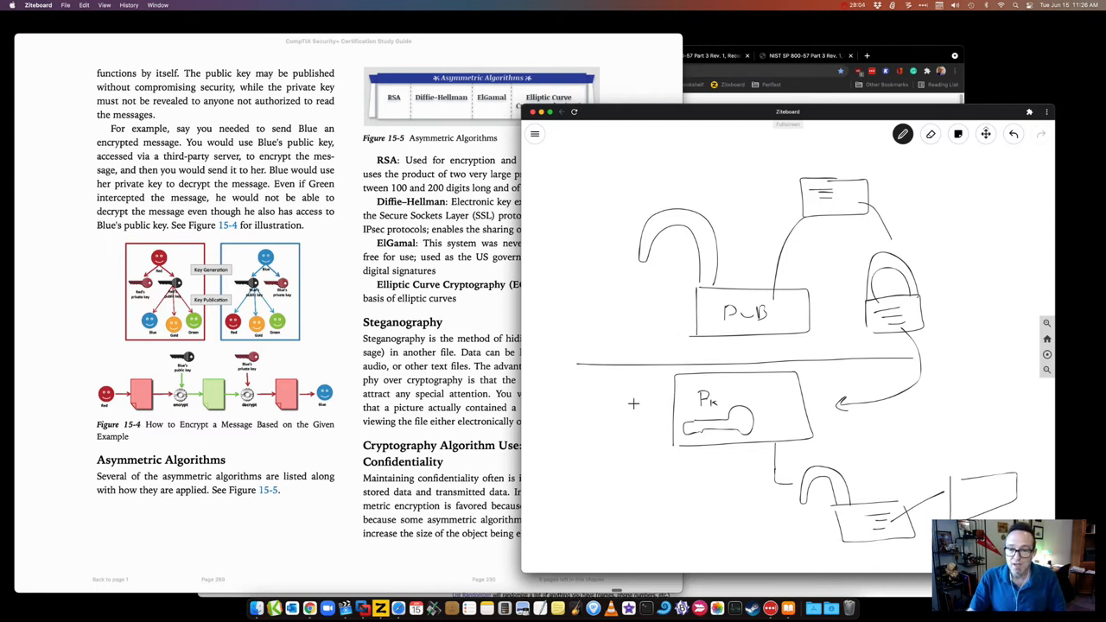
mouse_move(569, 400)
mouse_down()
mouse_move(598, 399)
mouse_move(636, 432)
mouse_move(566, 439)
mouse_move(563, 394)
mouse_up()
mouse_move(843, 380)
mouse_down()
mouse_move(844, 424)
mouse_move(908, 380)
mouse_move(875, 425)
mouse_up()
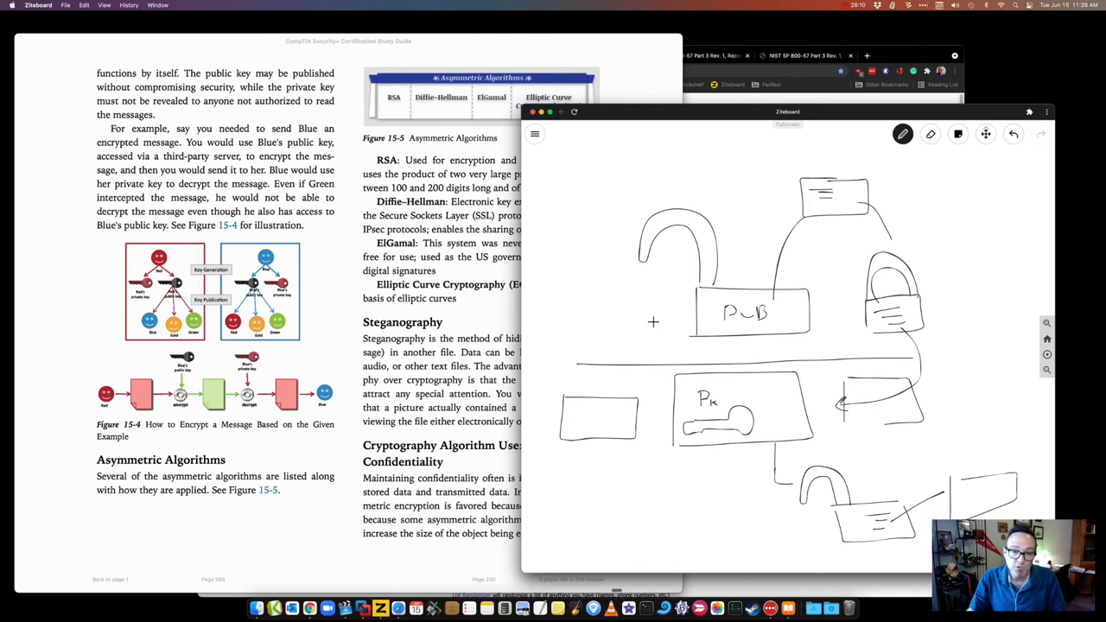
Step: Divide the diagram with three vertical lines and a small arch at the left
drag(655, 312, 643, 455)
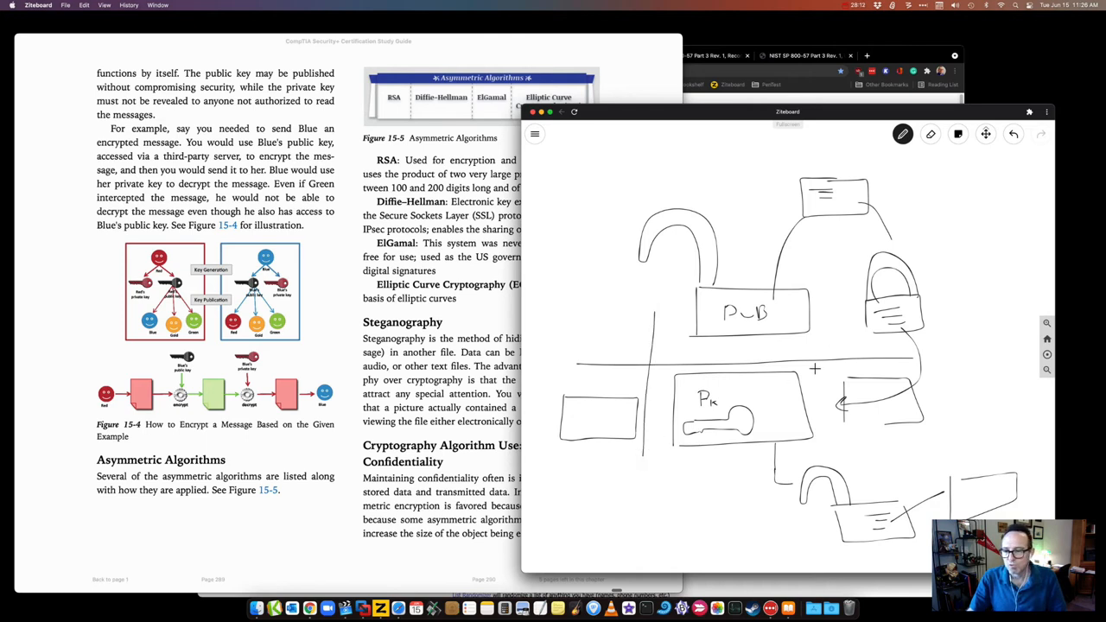
drag(835, 344, 835, 440)
drag(953, 337, 953, 435)
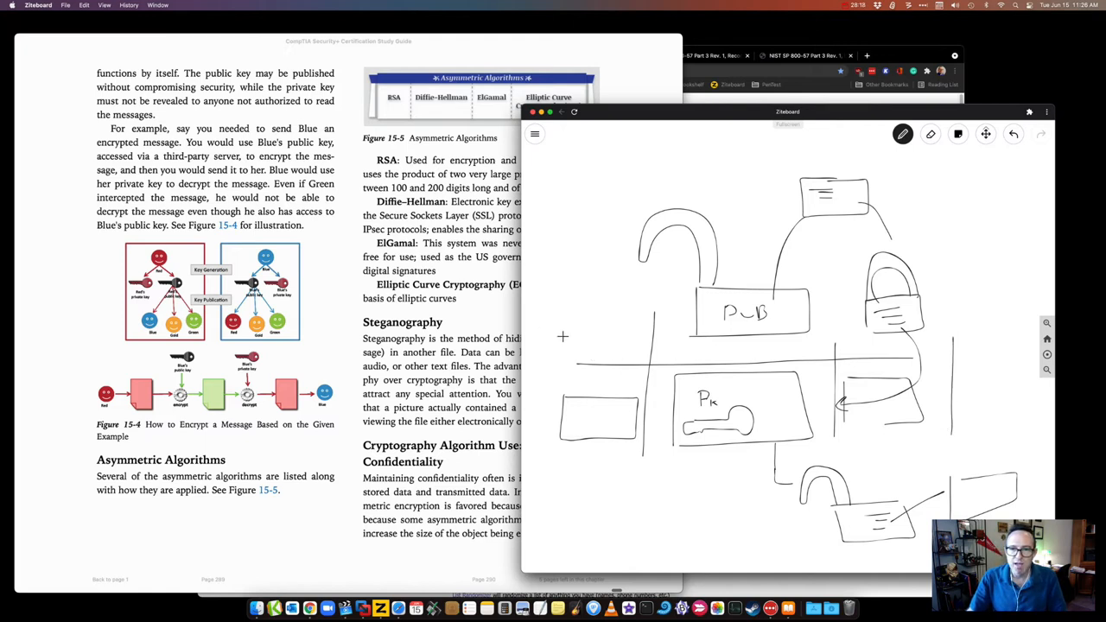
mouse_move(564, 339)
mouse_down()
mouse_move(567, 294)
mouse_move(591, 260)
mouse_up()
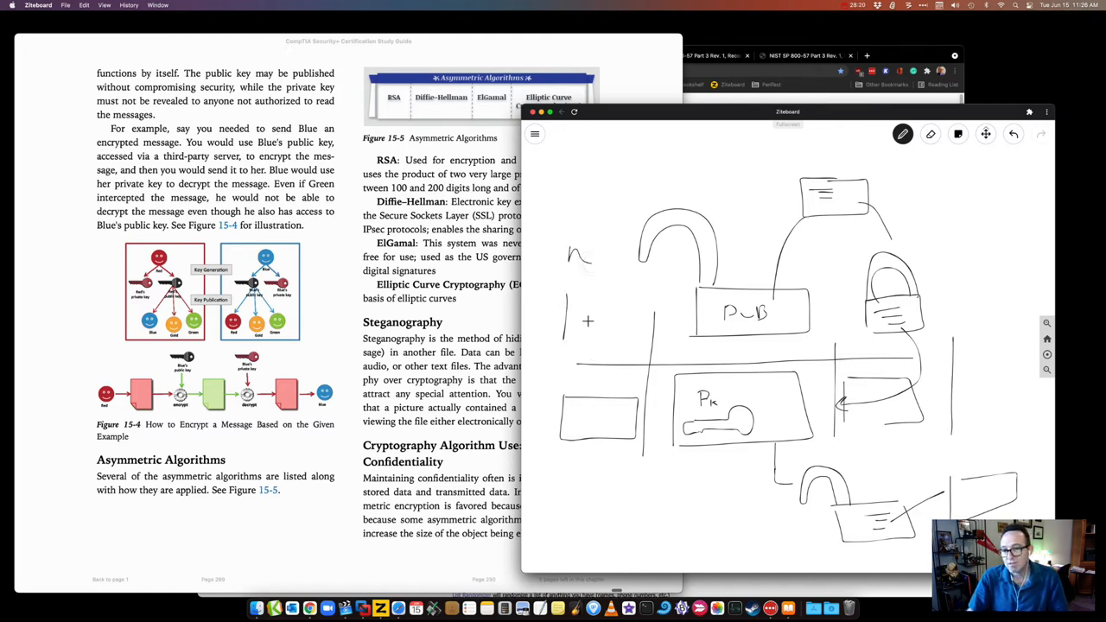
Step: Add small boxes on each side with a D label, then highlight the Diffie-Hellman description in Books
mouse_move(578, 322)
mouse_down()
mouse_move(577, 344)
mouse_move(619, 323)
mouse_move(579, 344)
mouse_up()
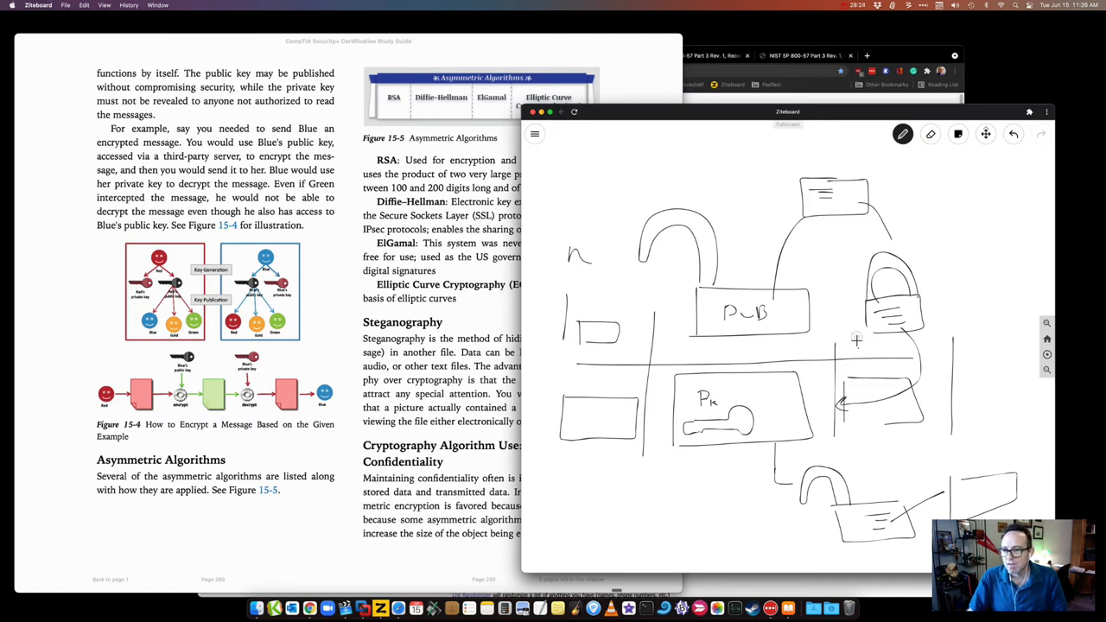
drag(857, 338, 885, 352)
drag(592, 329, 593, 337)
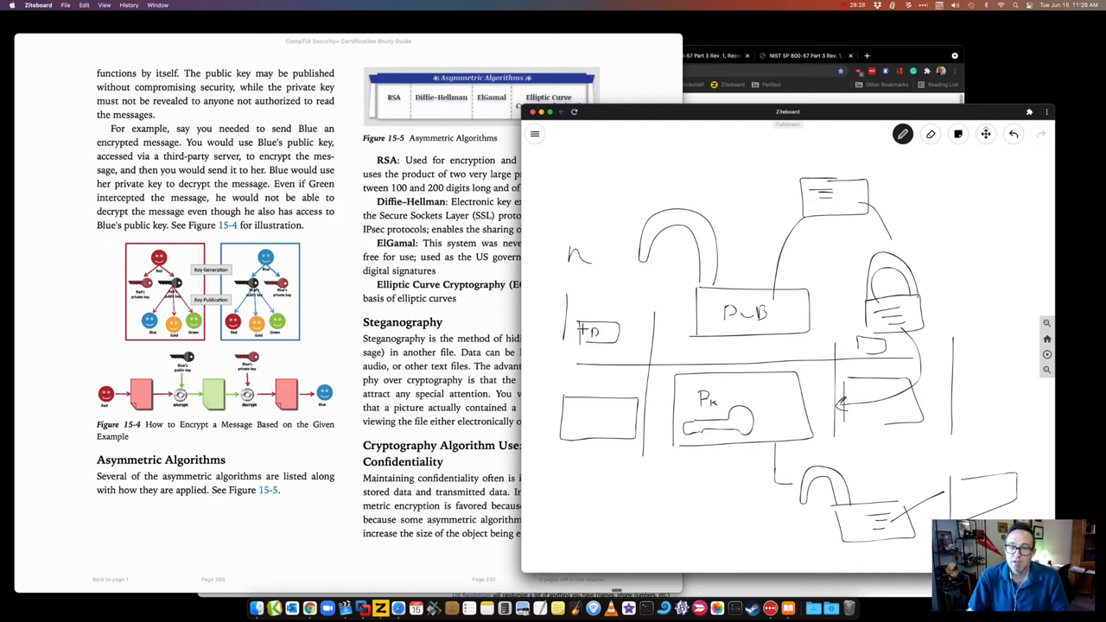
mouse_move(581, 325)
mouse_down()
mouse_move(579, 272)
mouse_move(589, 278)
mouse_move(559, 276)
mouse_up()
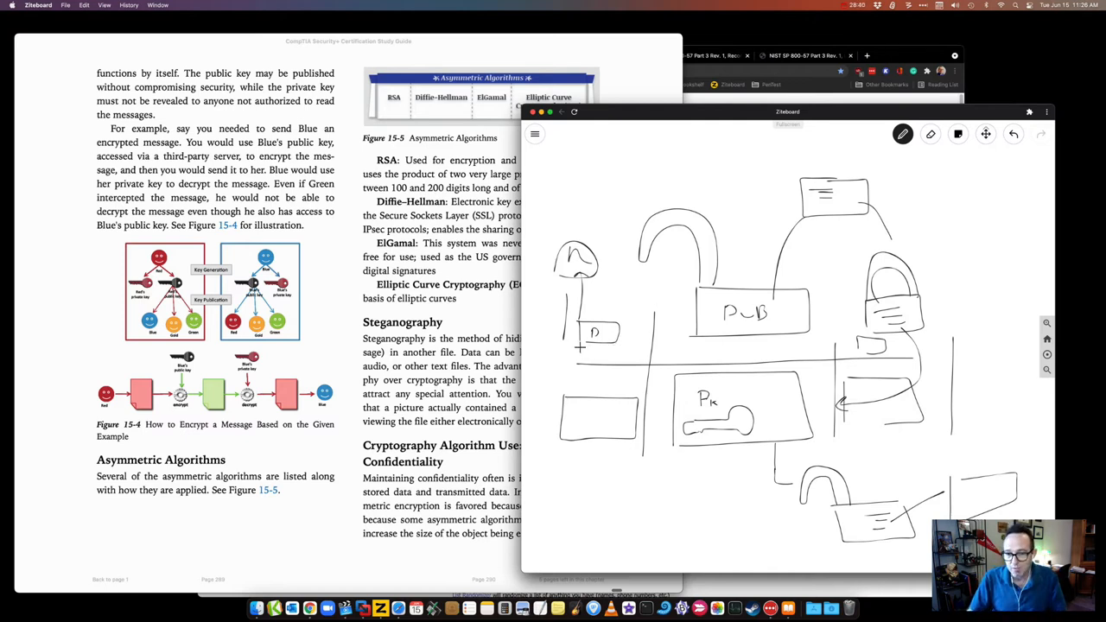
click(460, 221)
drag(449, 202, 576, 230)
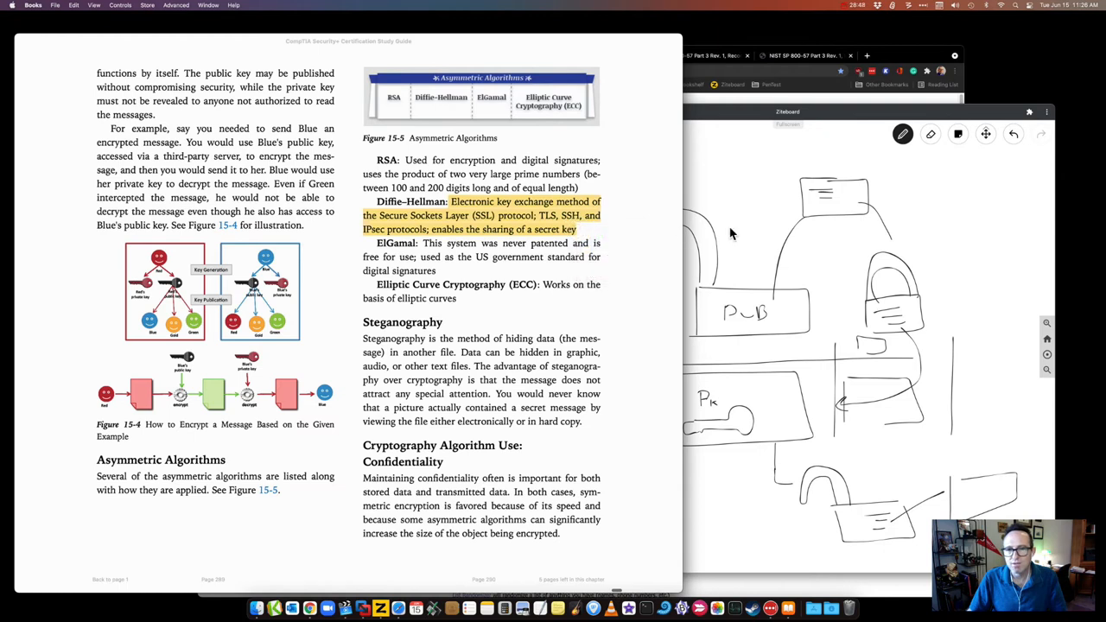
Step: Write a boxed PKI label at the top, circle the D box and connect PKI down to the left
click(693, 210)
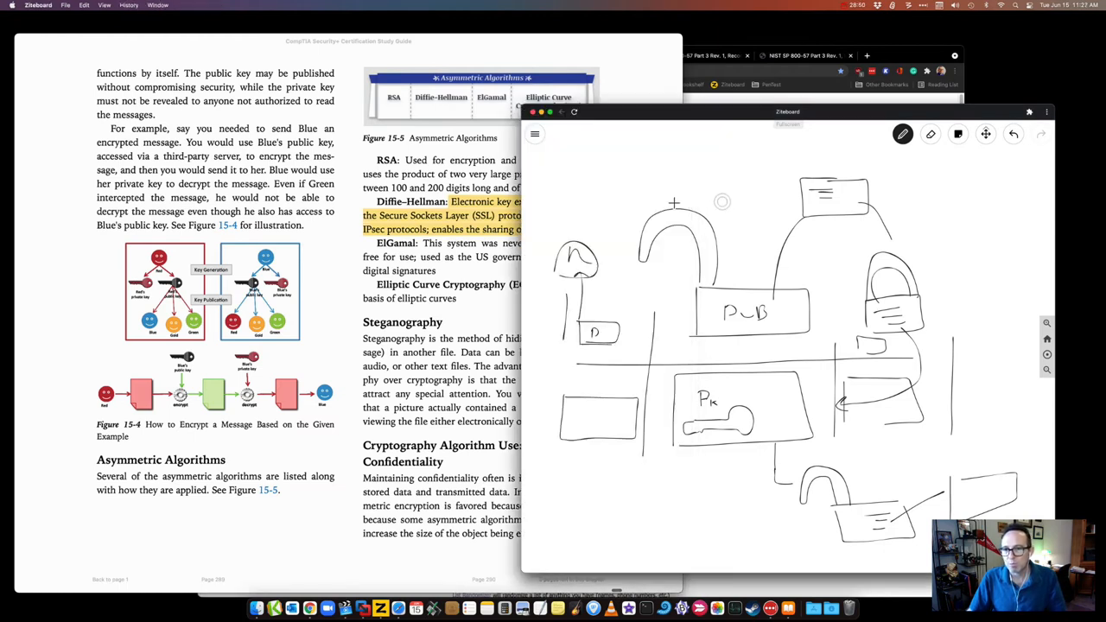
mouse_move(679, 163)
mouse_down()
mouse_move(678, 185)
mouse_move(700, 188)
mouse_move(732, 186)
mouse_move(740, 164)
mouse_up()
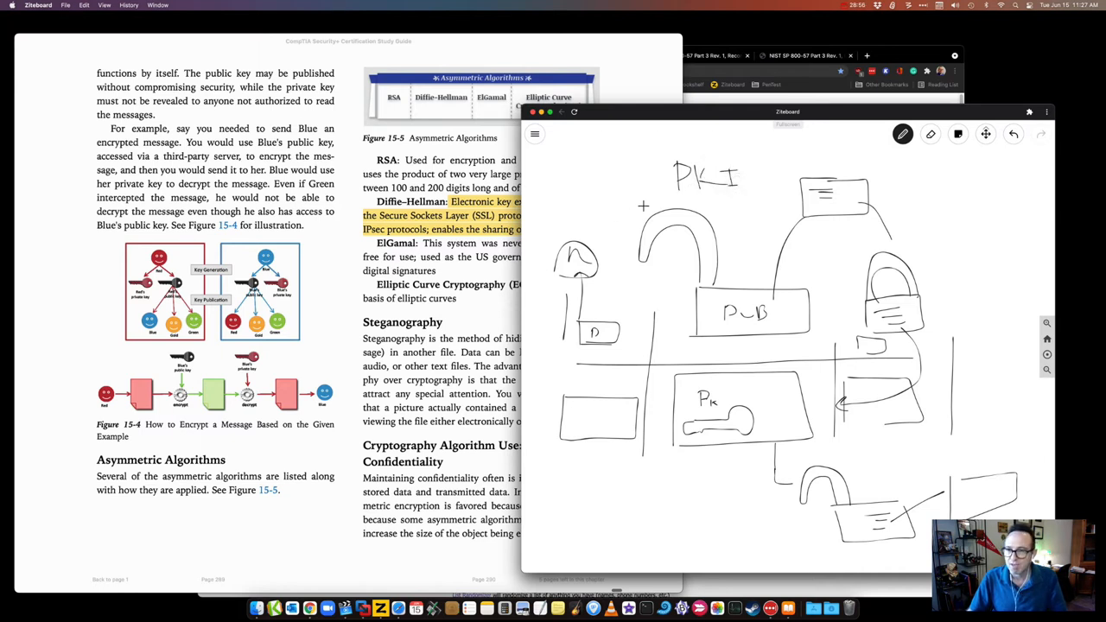
mouse_move(657, 202)
mouse_down()
mouse_move(761, 157)
mouse_move(661, 203)
mouse_up()
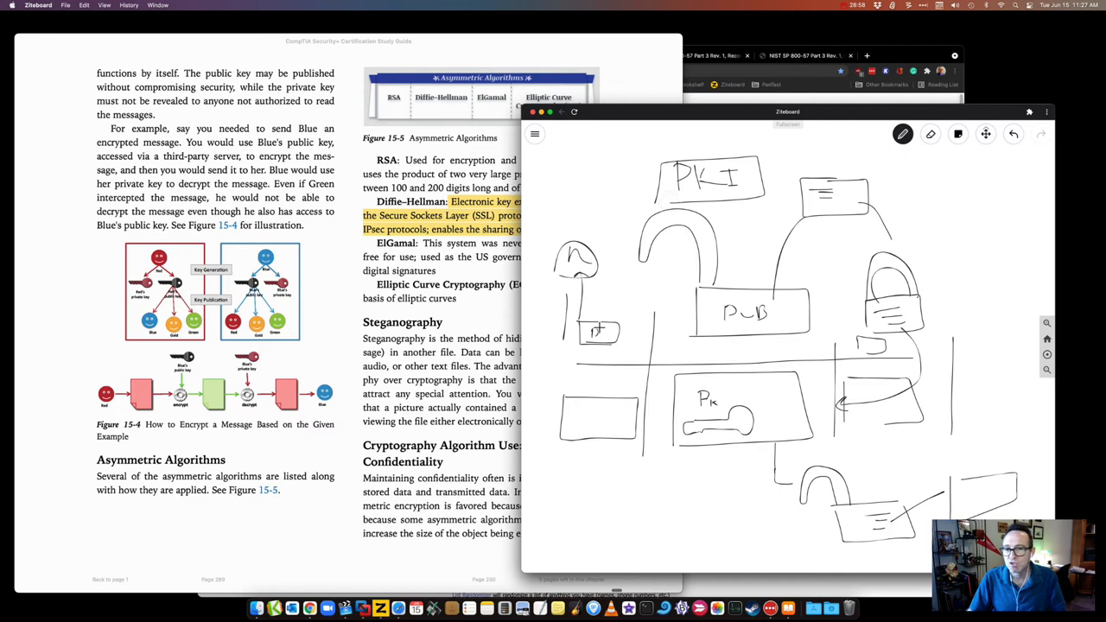
drag(605, 311, 626, 315)
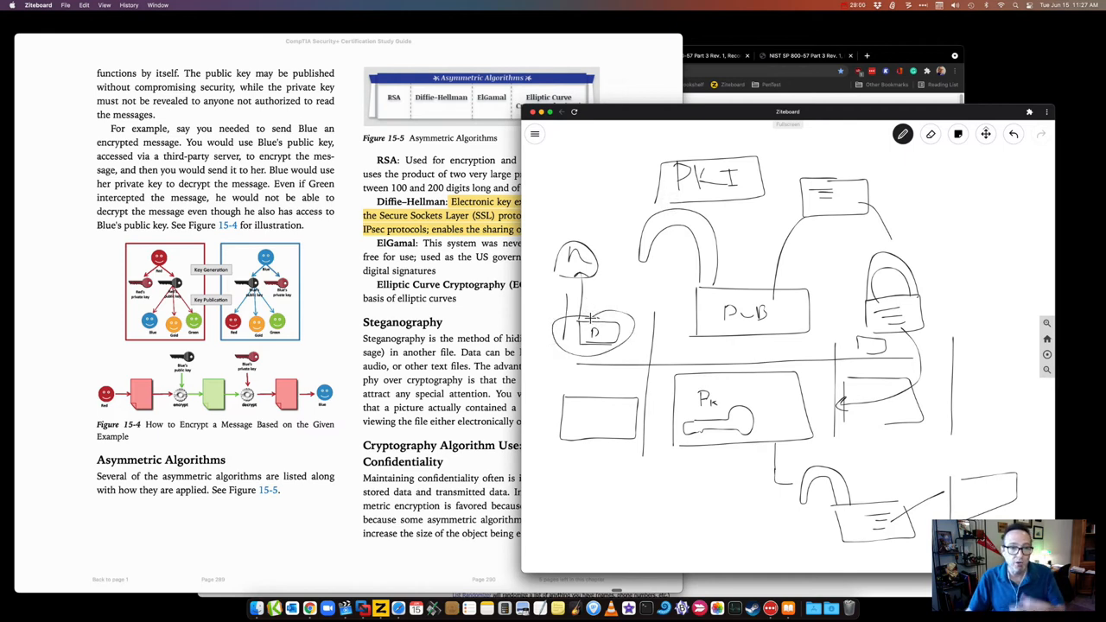
drag(654, 188, 608, 261)
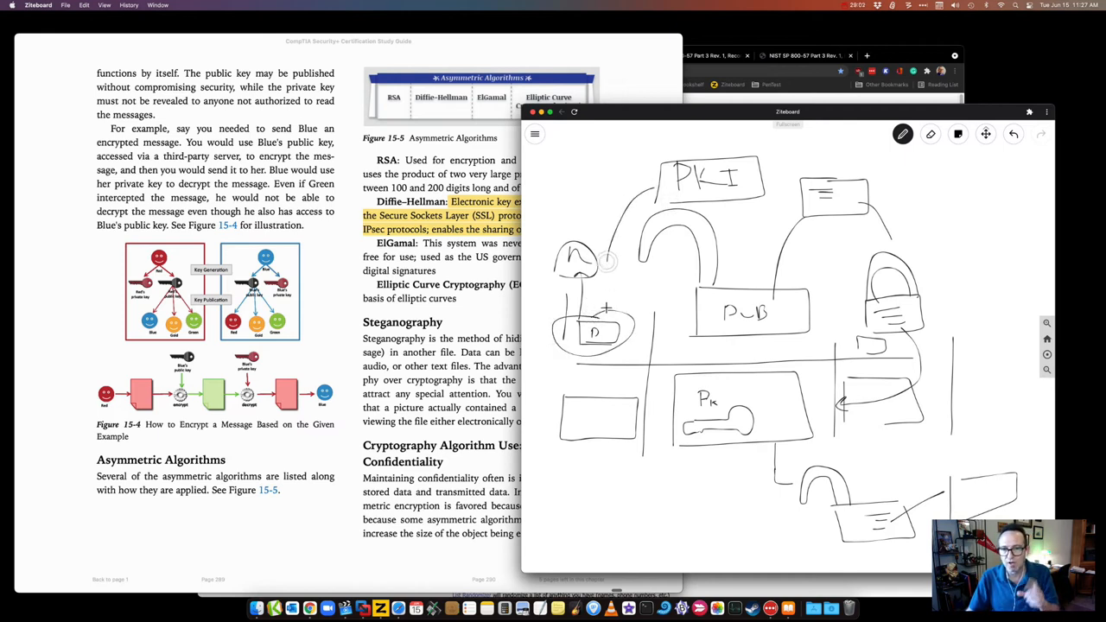
Step: Draw a line down from D, an M in the lower-left box and an arrow rising from D
drag(612, 344, 608, 391)
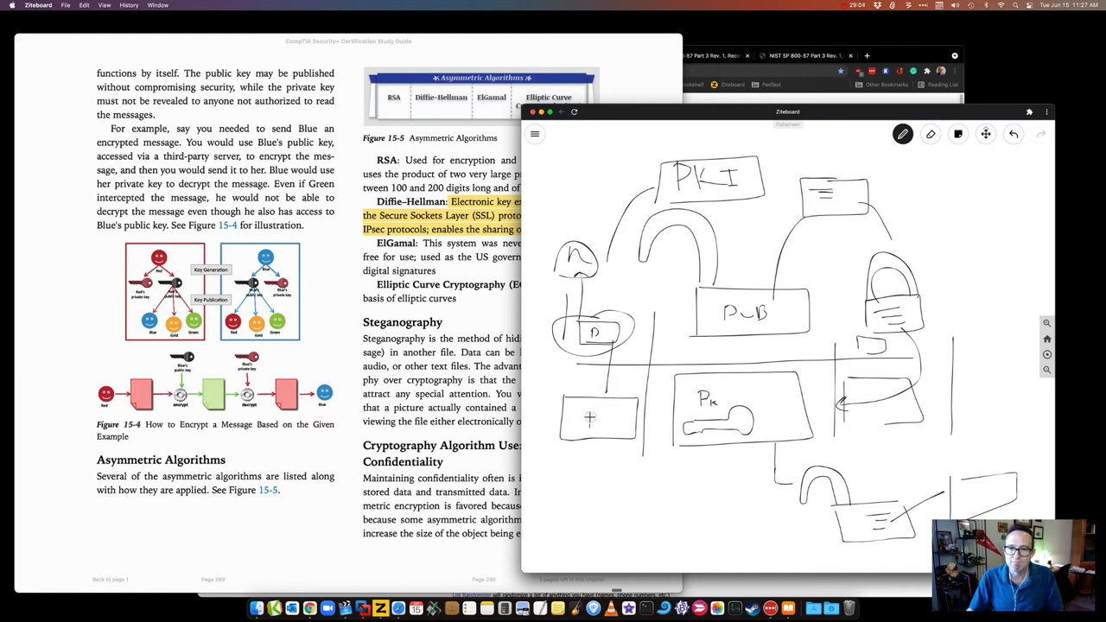
drag(591, 427, 611, 428)
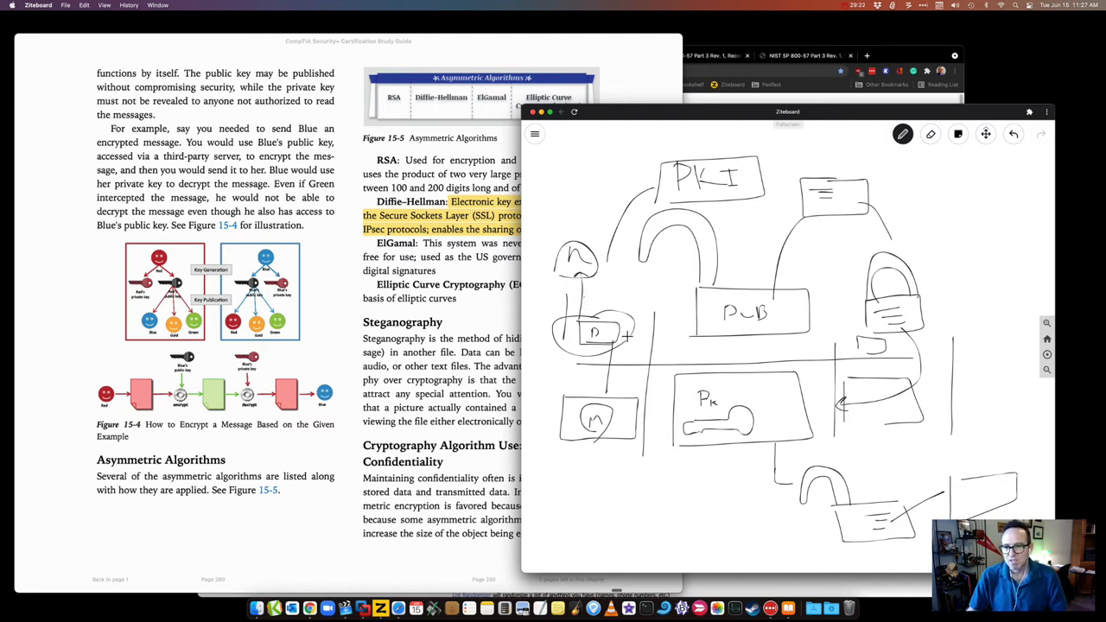
mouse_move(627, 331)
mouse_down()
mouse_move(624, 250)
mouse_move(632, 269)
mouse_up()
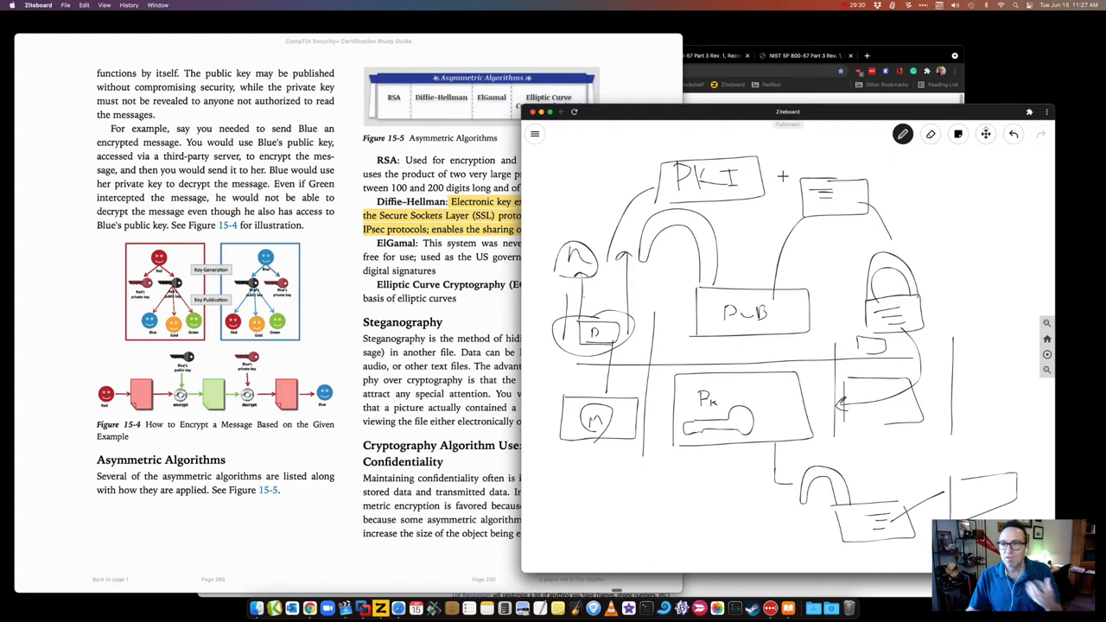
click(931, 137)
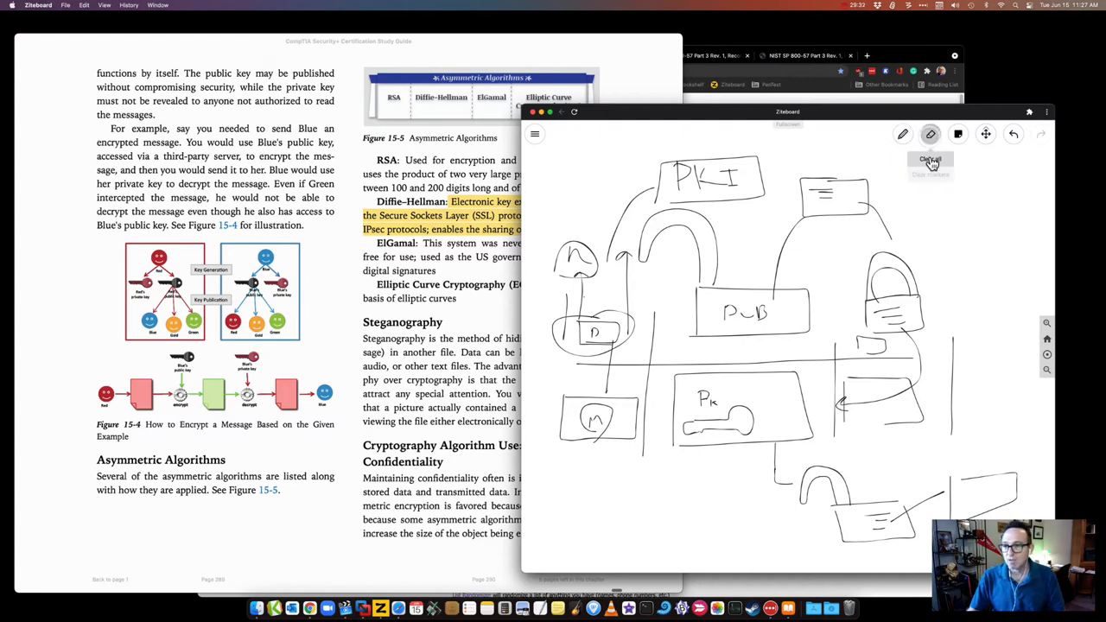
Step: Clear the whiteboard, then highlight the RSA description and the Elliptic Curve Cryptography entry in yellow
double_click(930, 138)
click(432, 189)
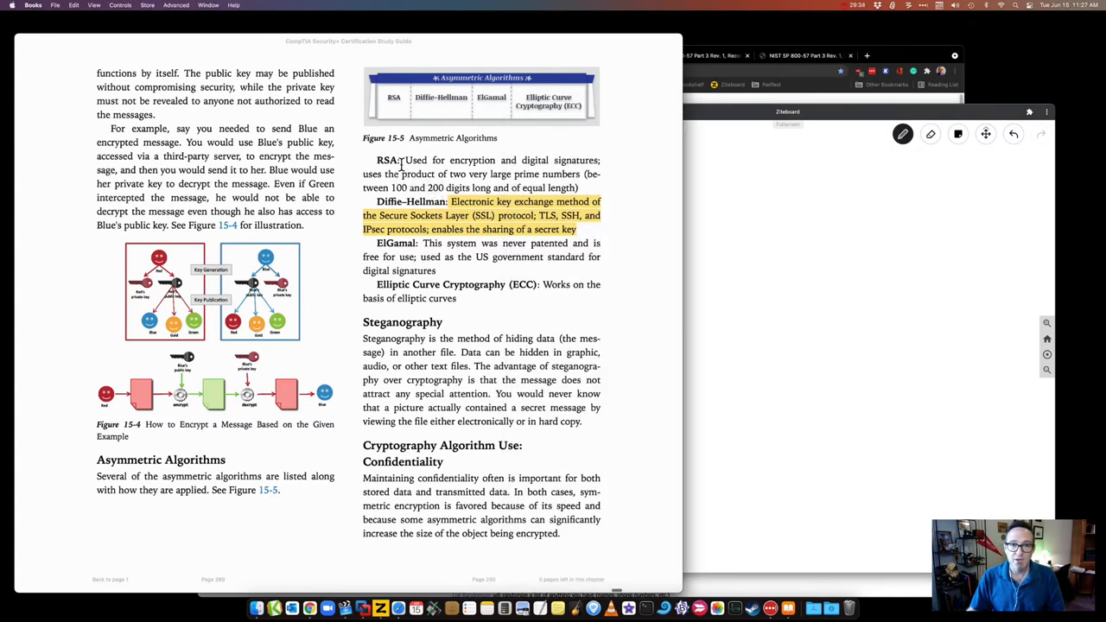
drag(377, 161, 580, 189)
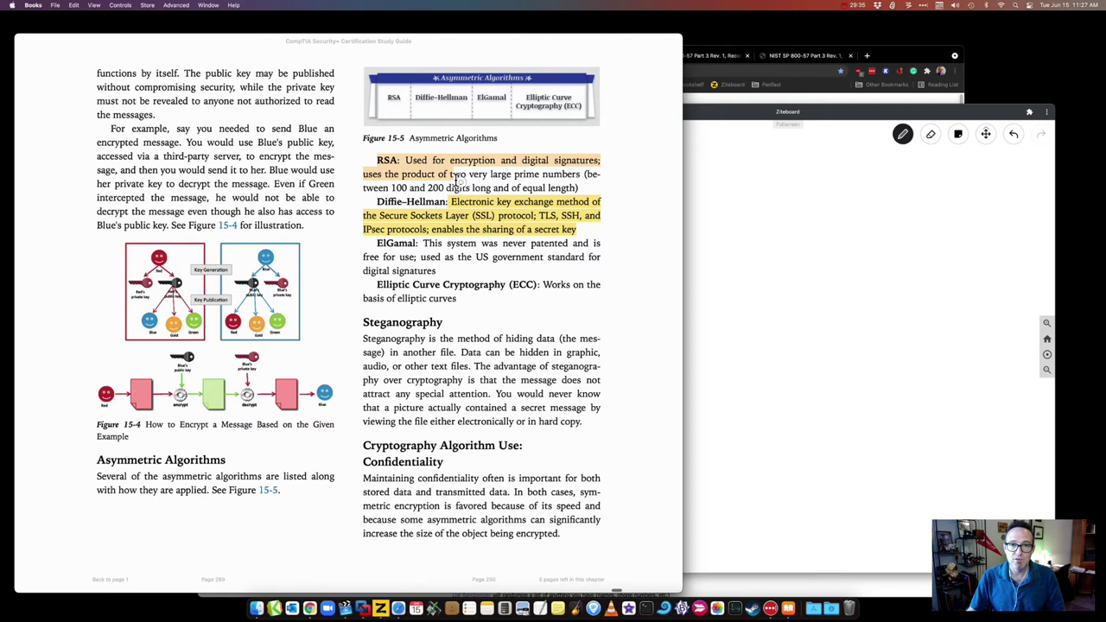
click(580, 194)
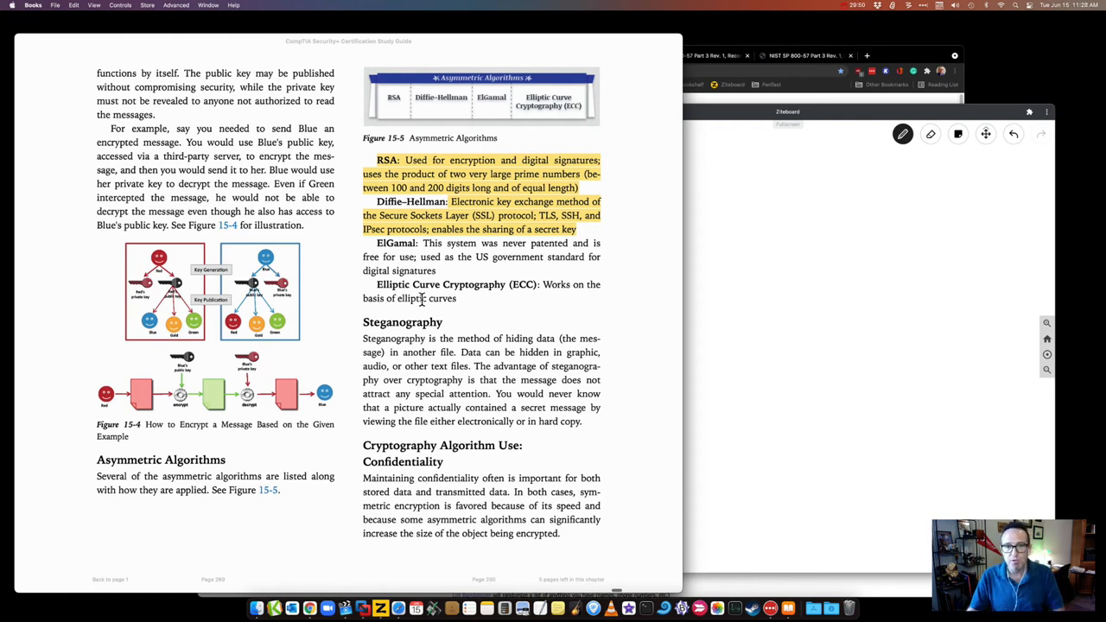
drag(377, 284, 456, 300)
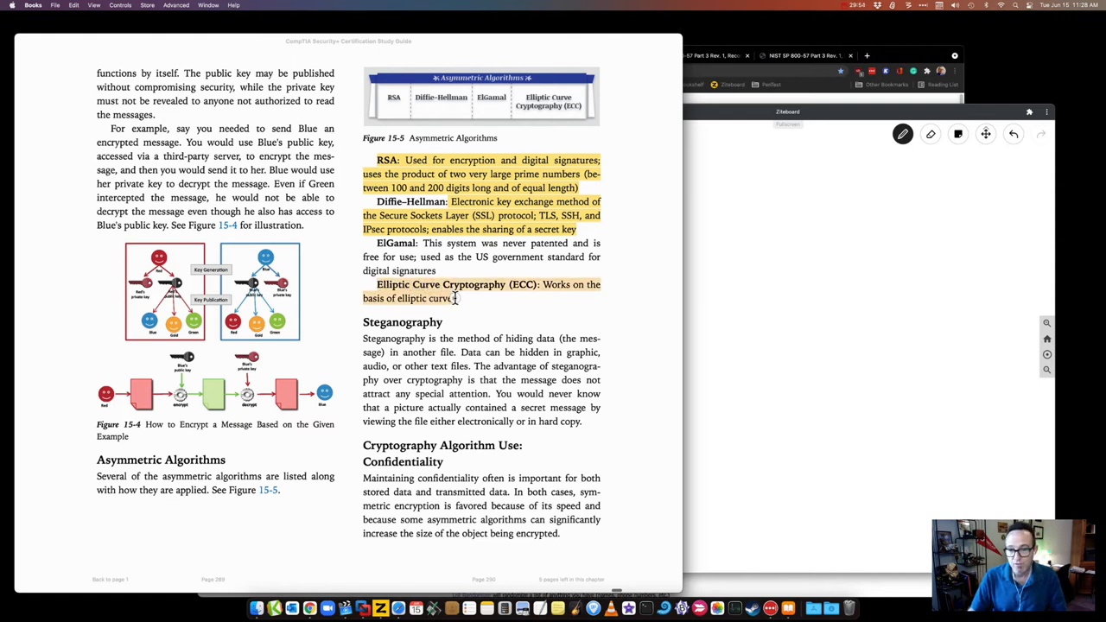
click(459, 315)
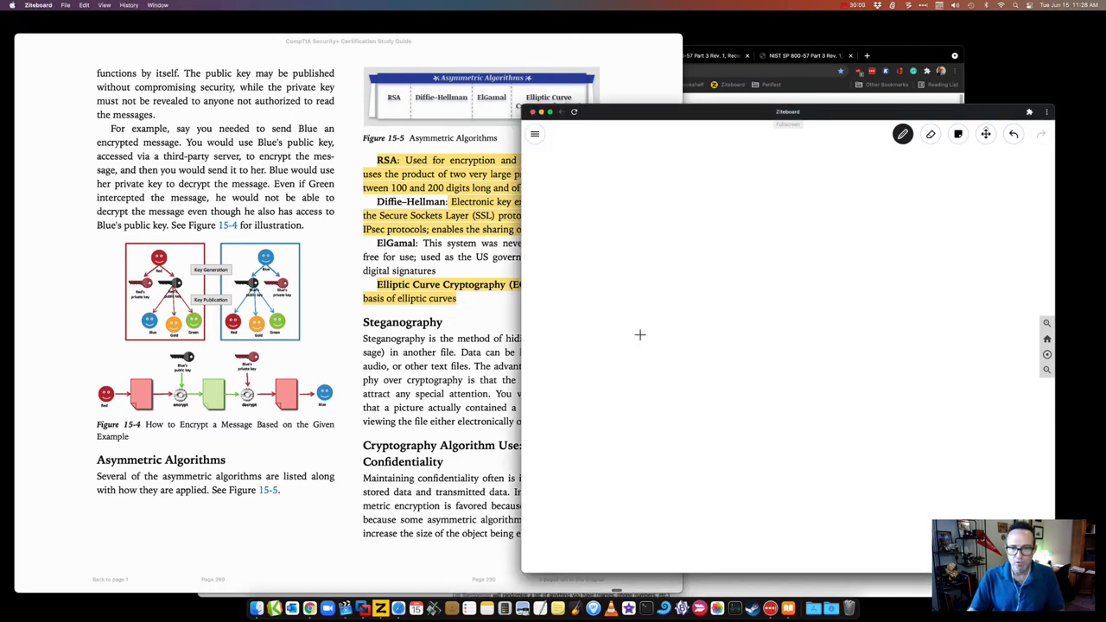
Step: Sketch a letter A with marked points, short strokes and a long diagonal crossing it
drag(635, 389, 817, 392)
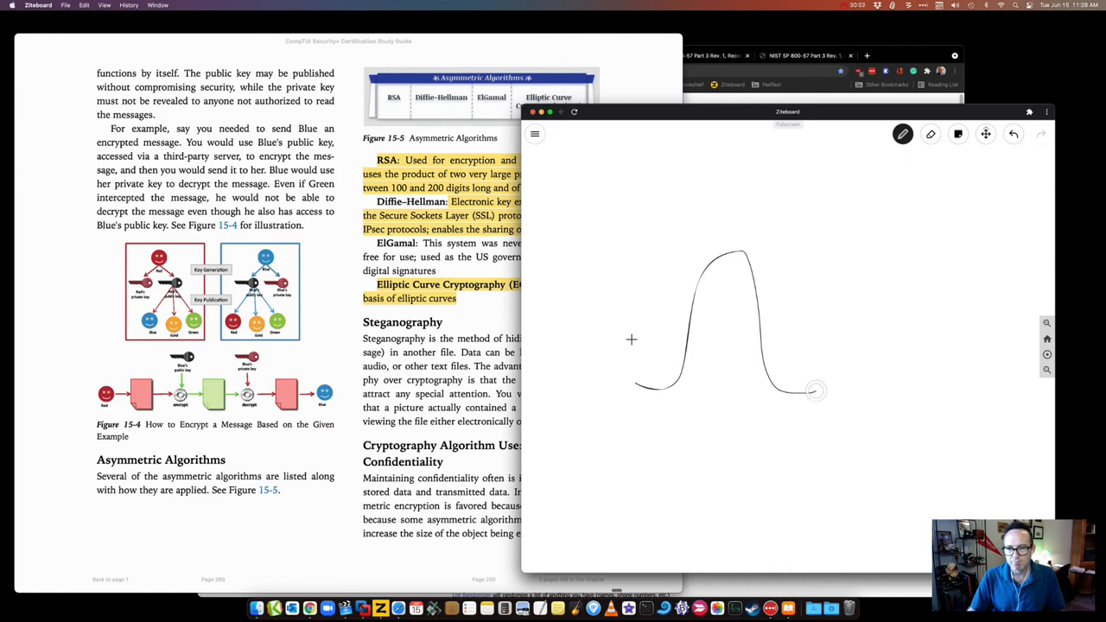
drag(638, 329, 809, 317)
click(691, 350)
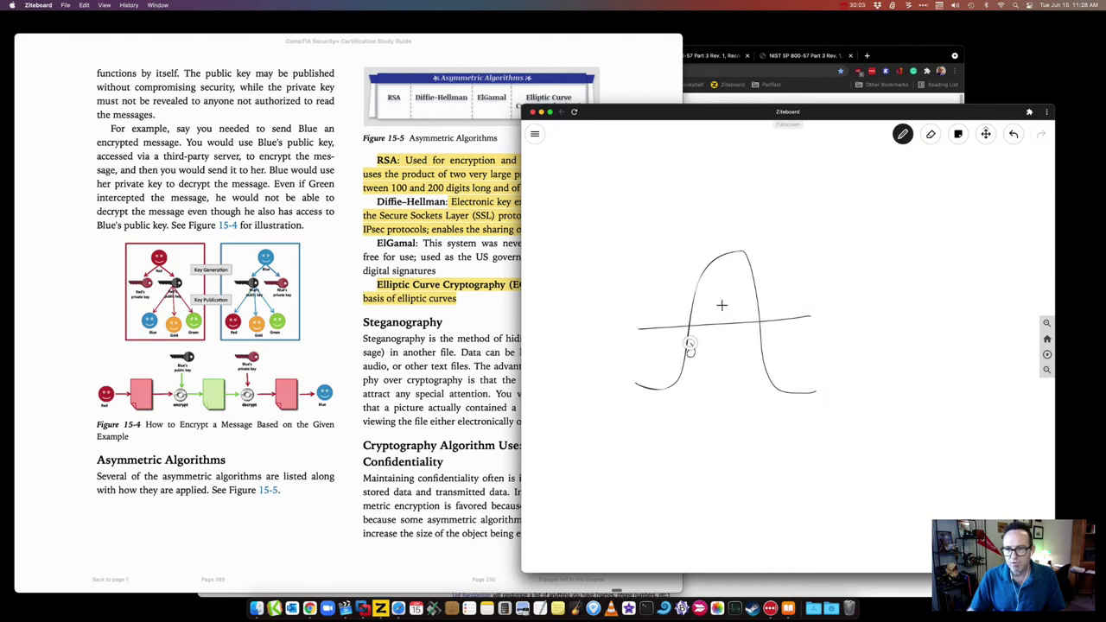
click(747, 255)
click(776, 387)
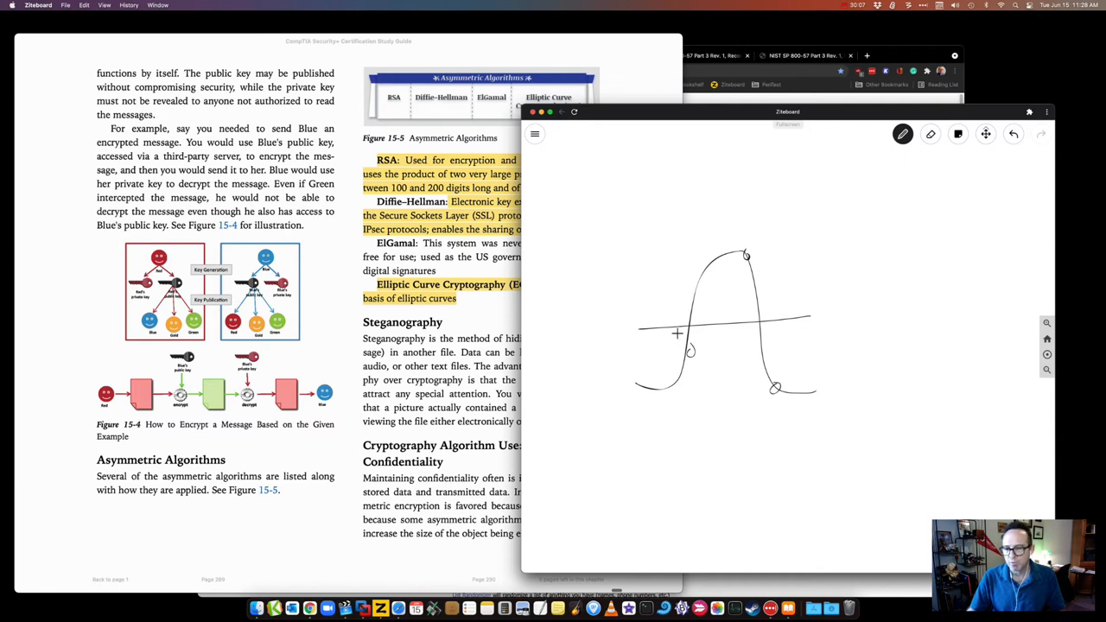
drag(752, 257, 782, 243)
drag(793, 377, 819, 363)
drag(699, 347, 822, 325)
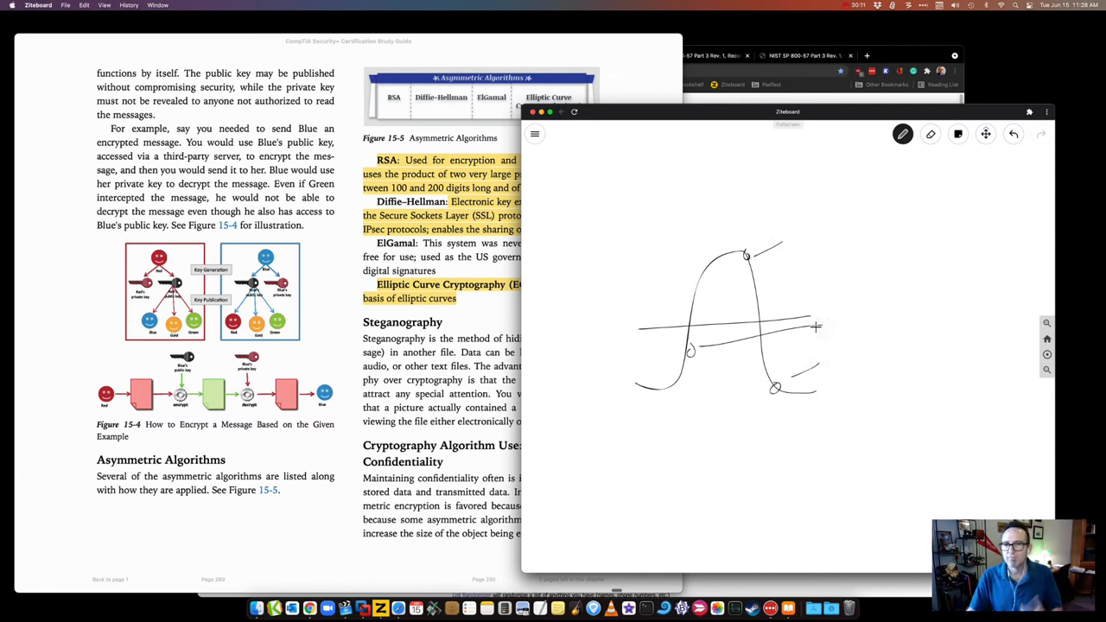
Step: Clear the whiteboard and bring the textbook back to the front
click(931, 136)
click(931, 157)
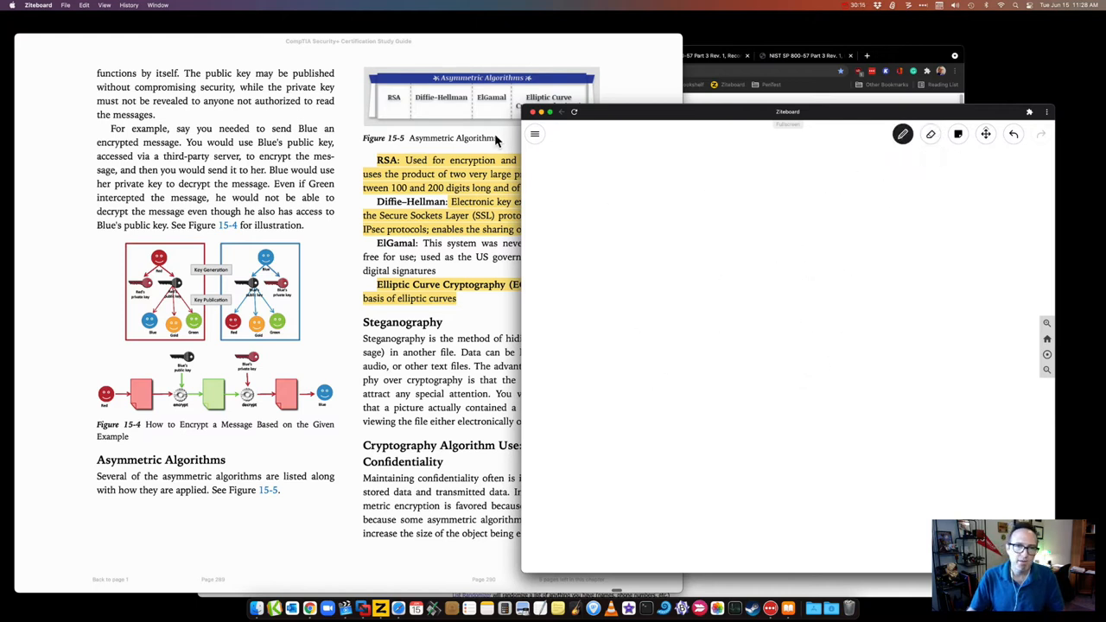
click(475, 197)
Step: Turn to the Cryptographic Applications and Summary spread, then dismiss the Ziteboard whiteboard window
key(Right)
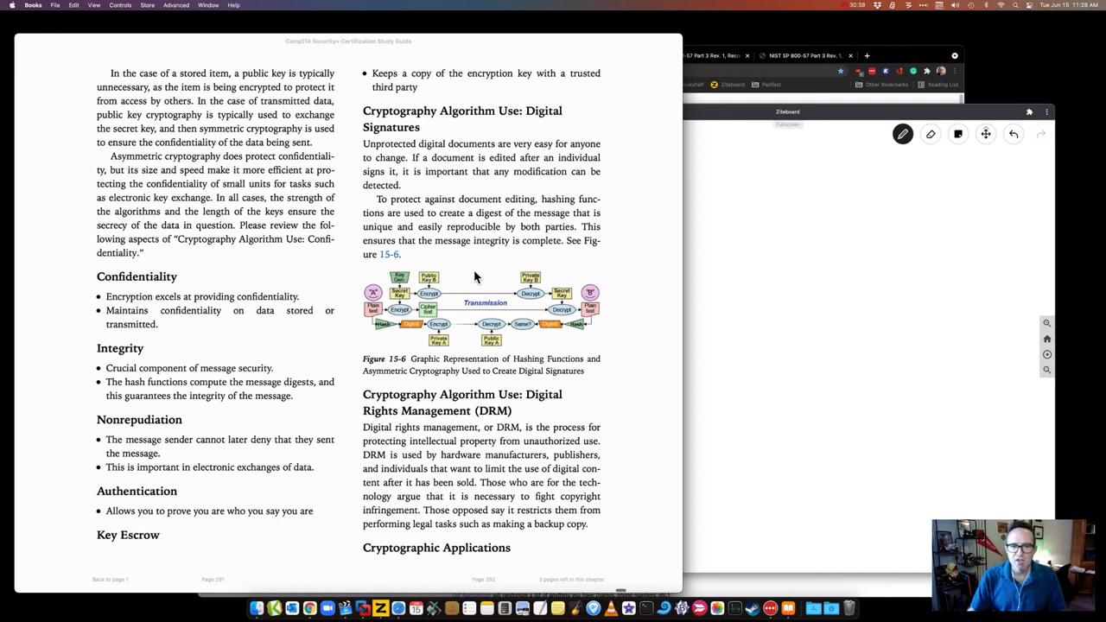
key(Right)
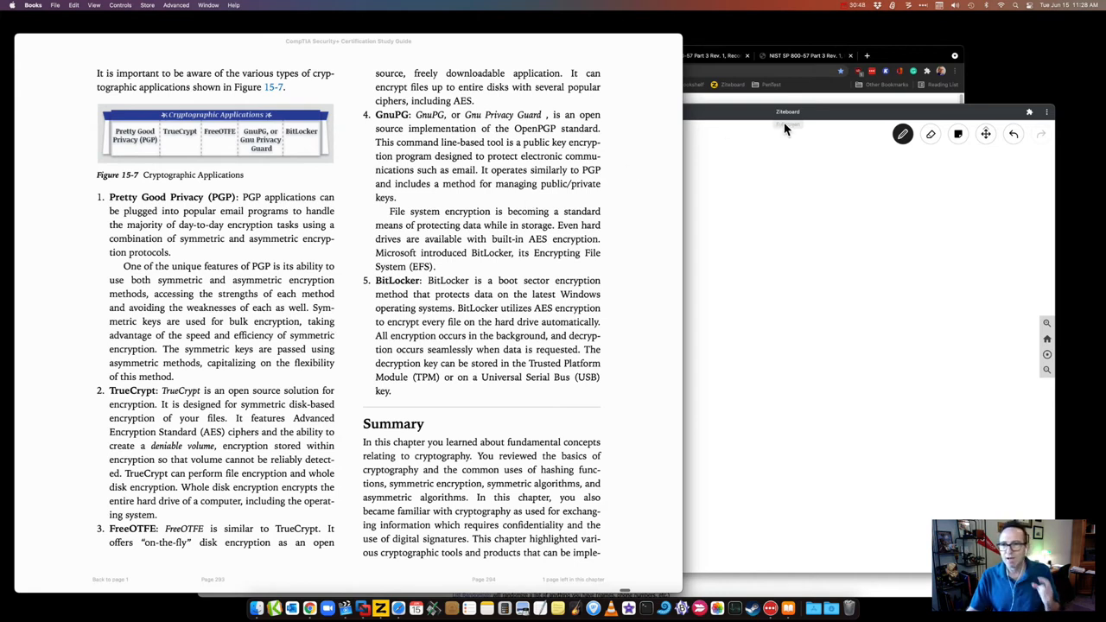
click(754, 125)
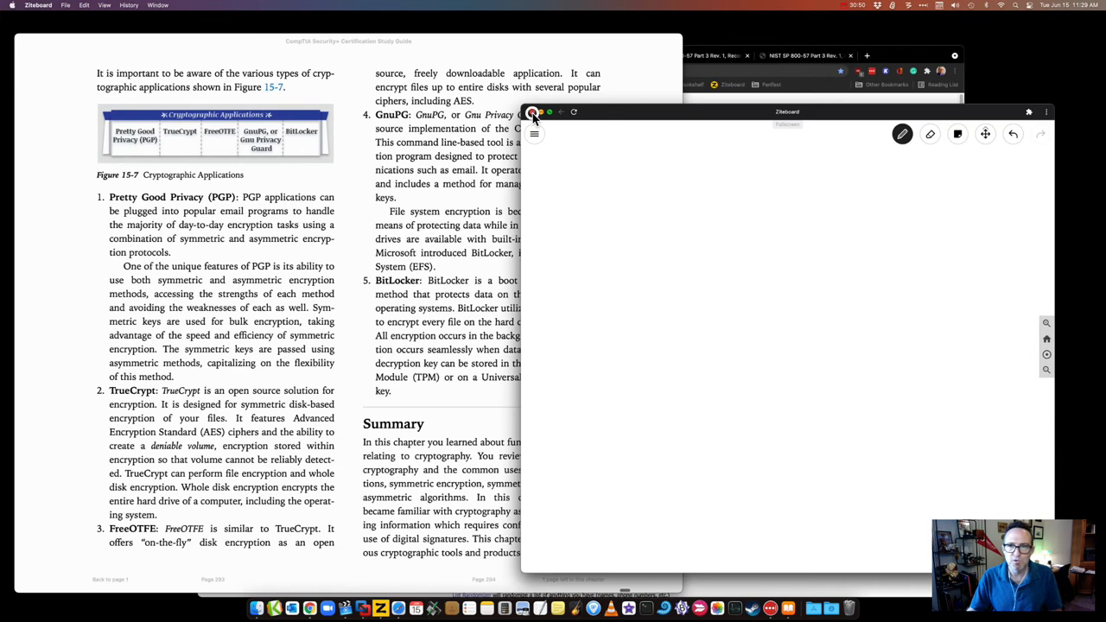
click(532, 112)
Step: Close the RANDOM.ORG tab so the NIST Cryptographic Standards and Guidelines page shows, clearing the text highlight
click(858, 149)
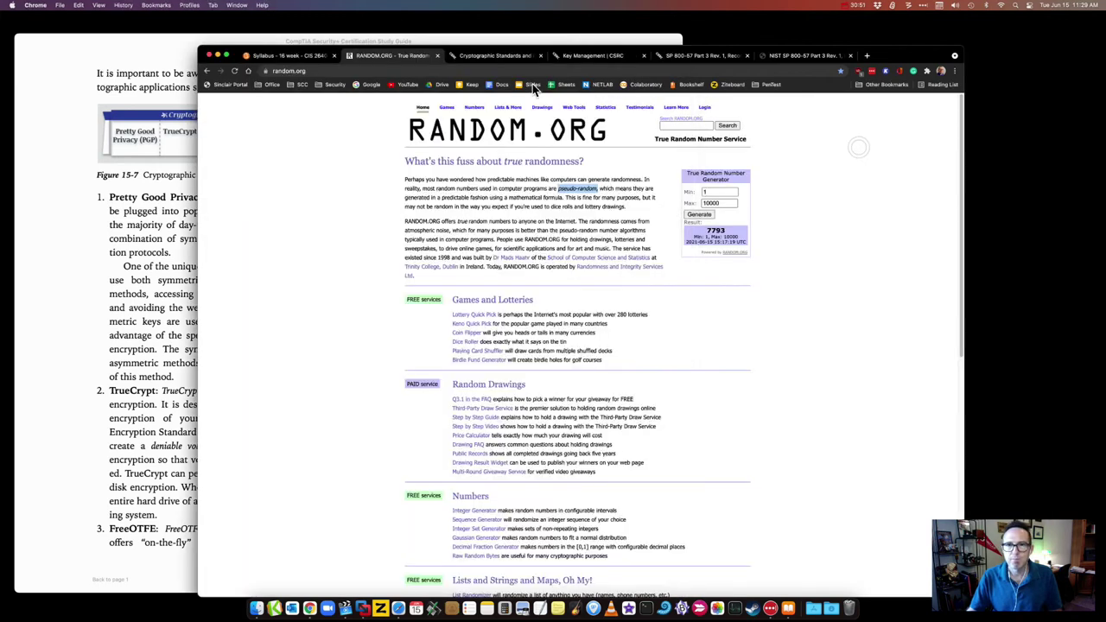
click(437, 55)
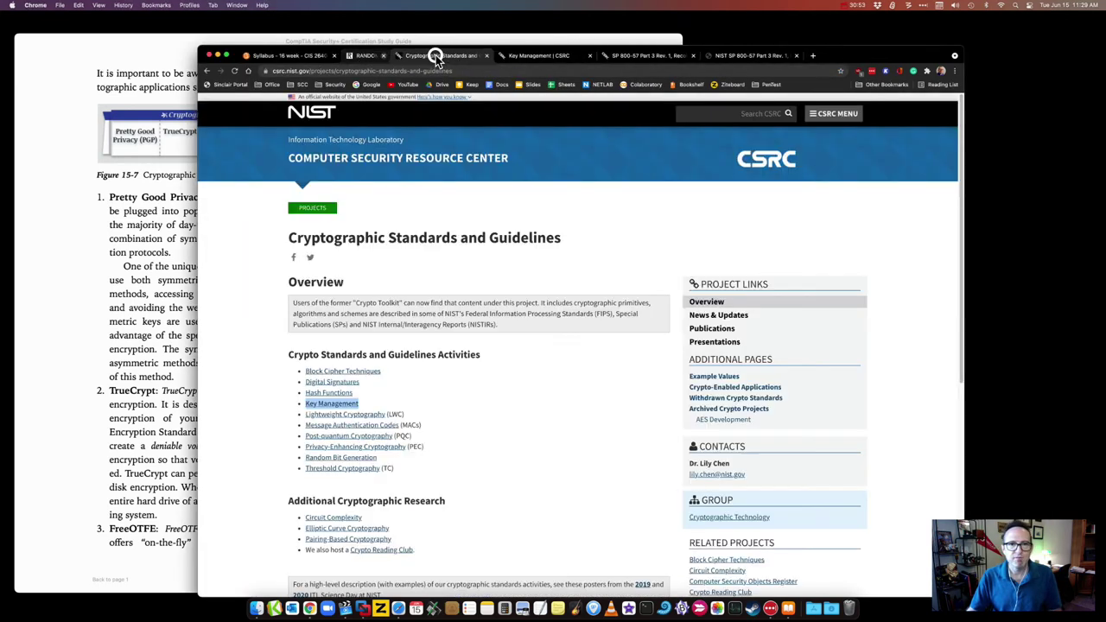
click(372, 274)
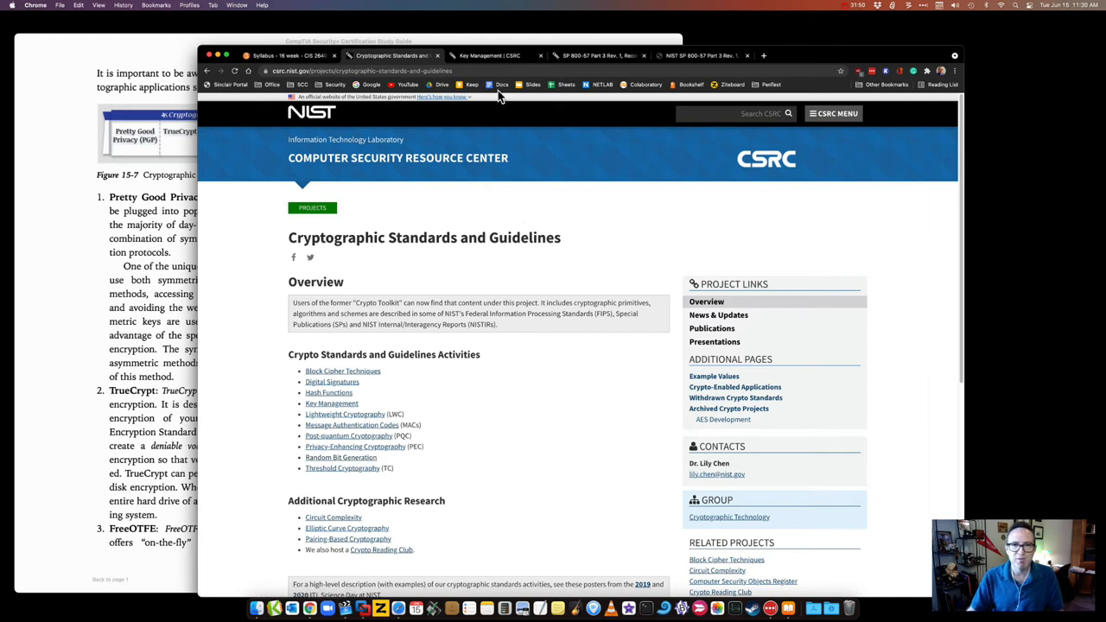
Step: Open the Random Bit Generation project in a new tab and switch to it
right_click(356, 458)
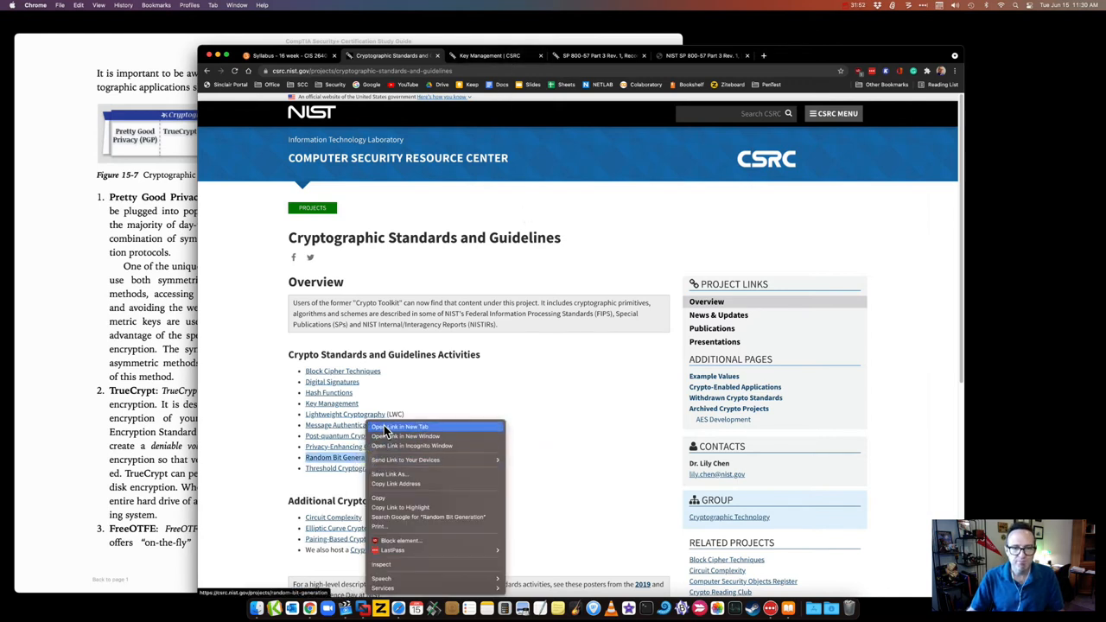
click(385, 427)
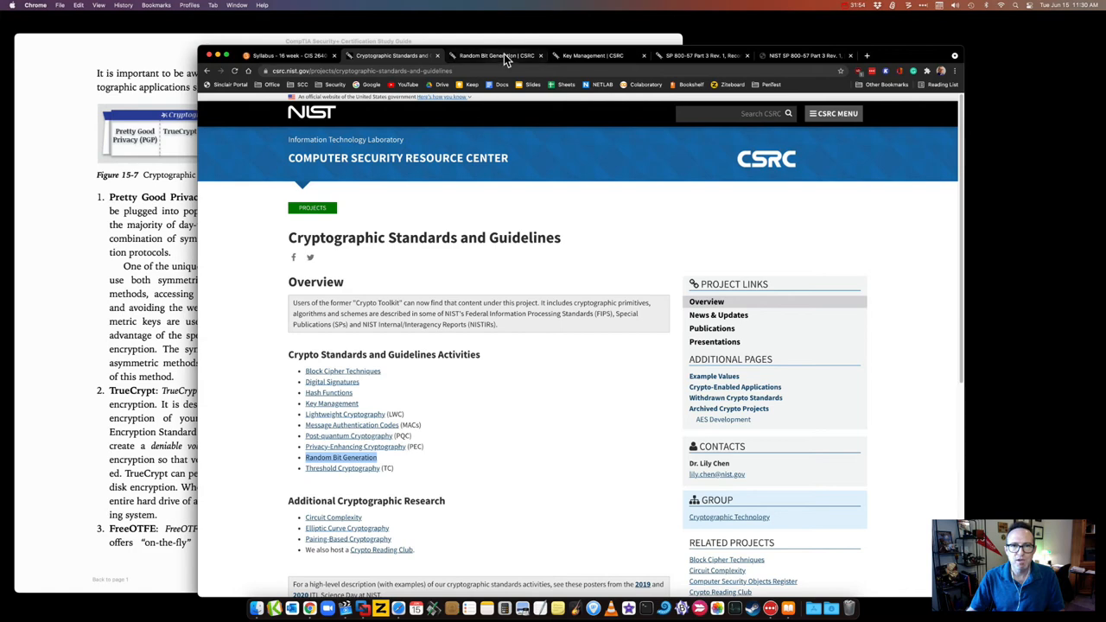
click(504, 54)
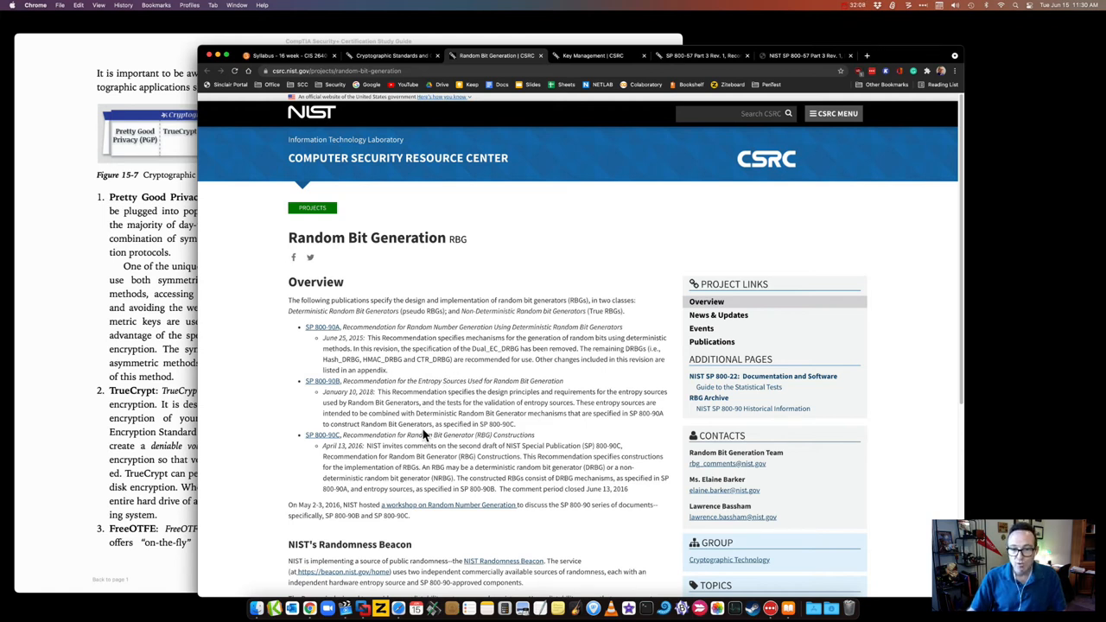
Step: Open the SP 800-90C second draft PDF on Random Bit Generator Constructions
click(322, 435)
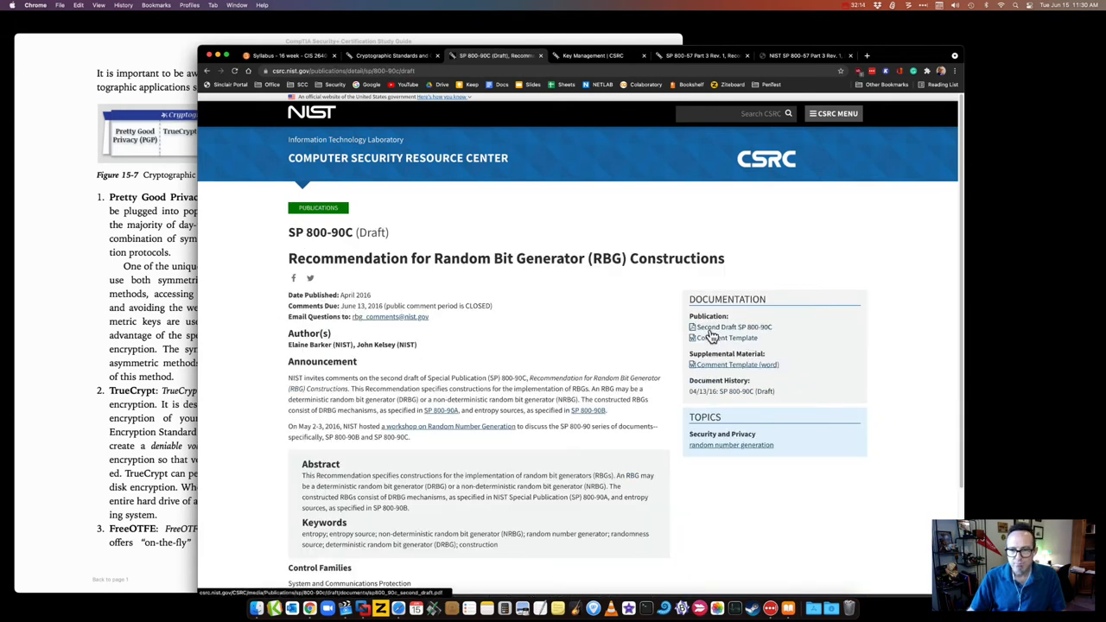
click(718, 327)
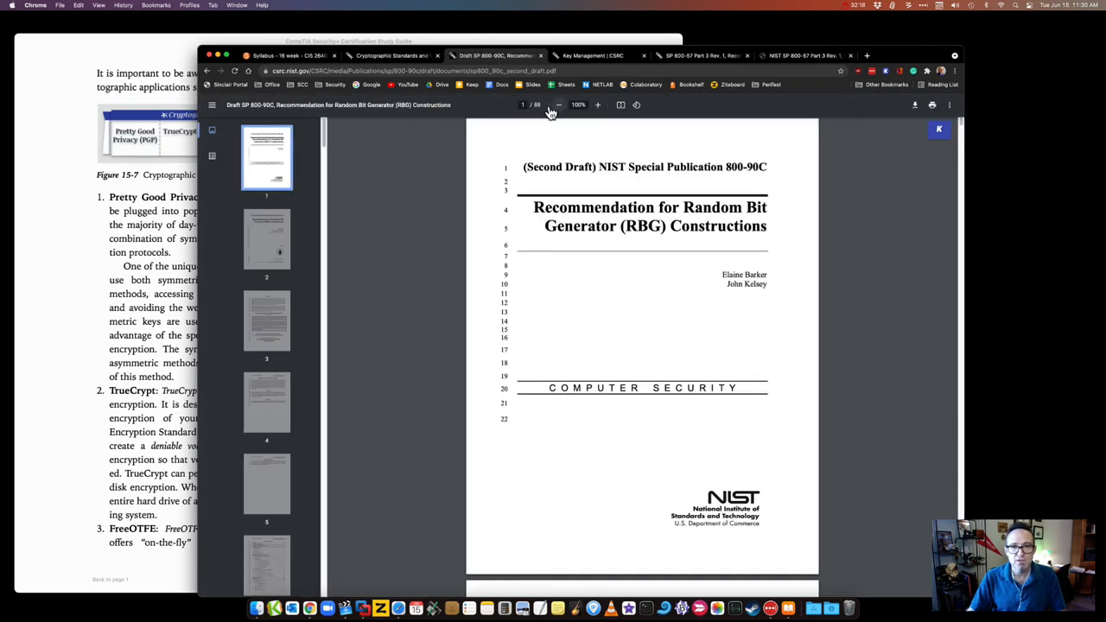
Step: Hide the PDF thumbnails, enlarge the SP 800-90C text to its table of contents, then bring the textbook forward
click(212, 106)
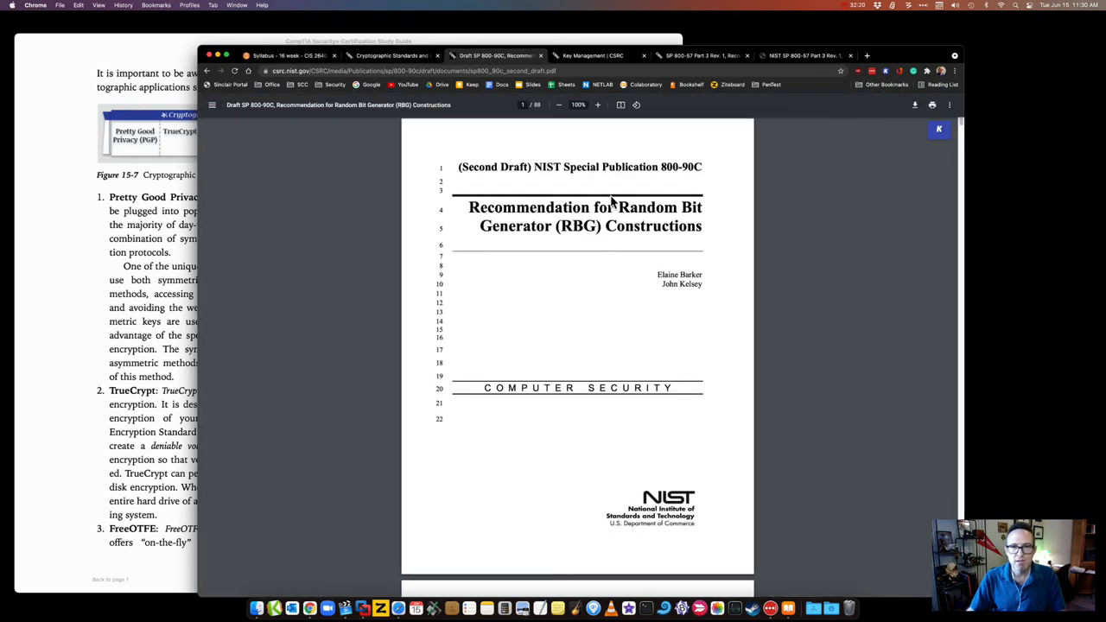
scroll(611, 257, down, 1)
scroll(609, 259, down, 10)
scroll(611, 259, down, 5)
click(598, 105)
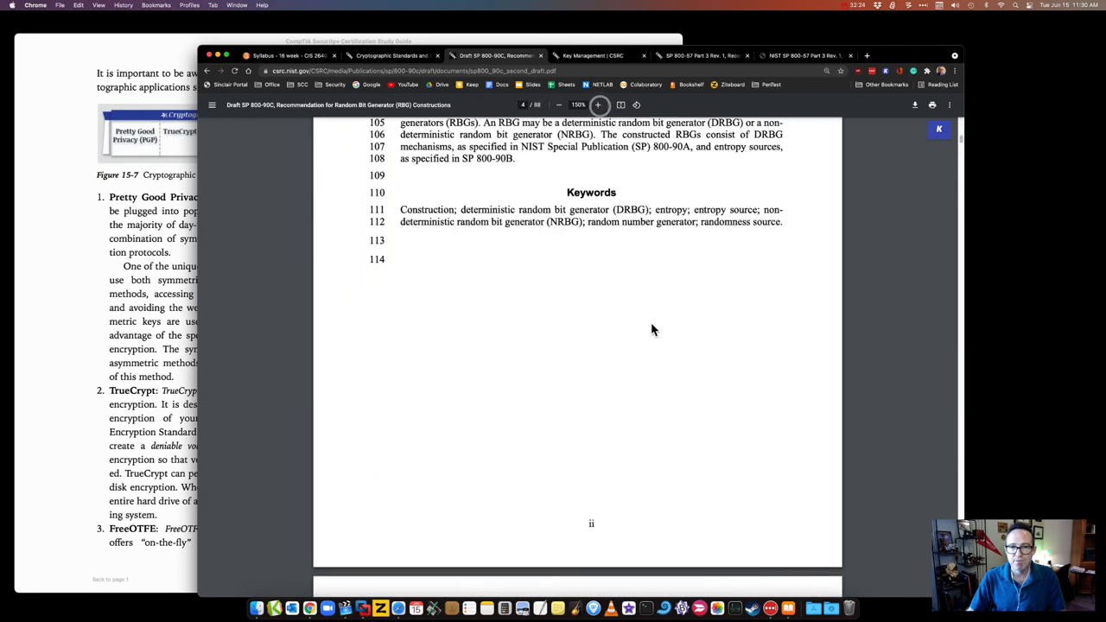
scroll(650, 324, down, 5)
scroll(650, 323, down, 4)
scroll(650, 323, down, 3)
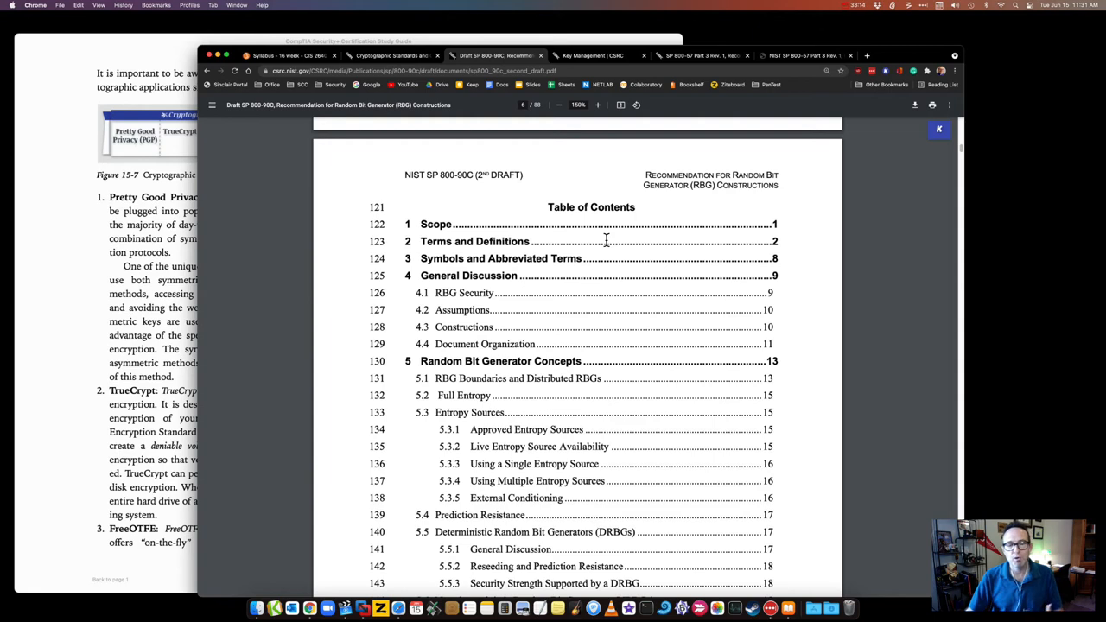
scroll(610, 281, down, 5)
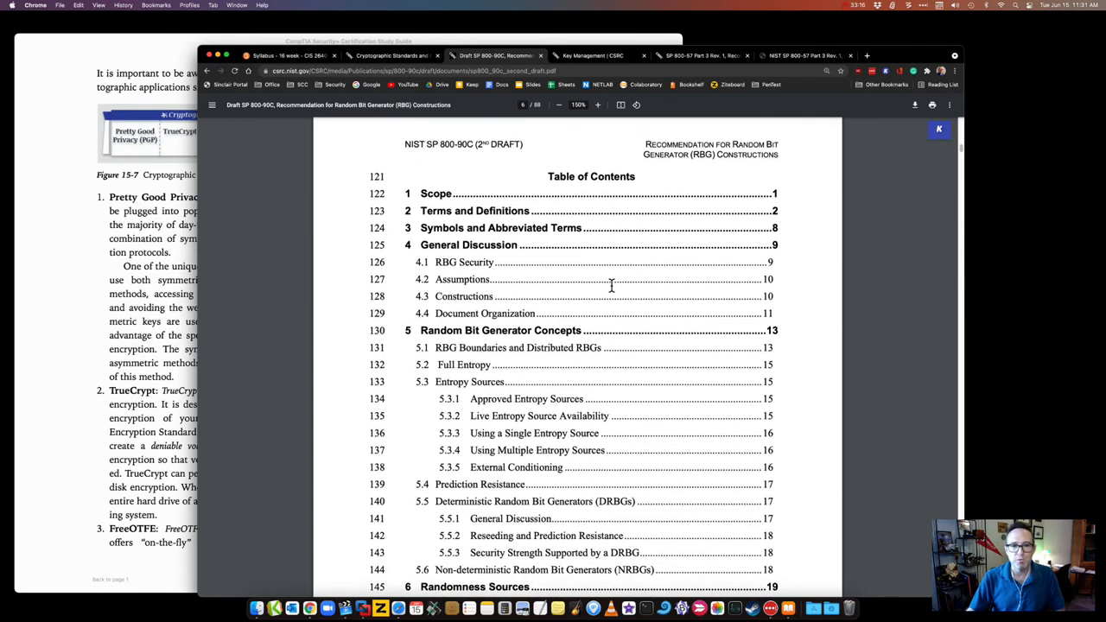
scroll(566, 246, down, 5)
scroll(567, 248, down, 7)
scroll(573, 249, down, 1)
scroll(593, 254, down, 4)
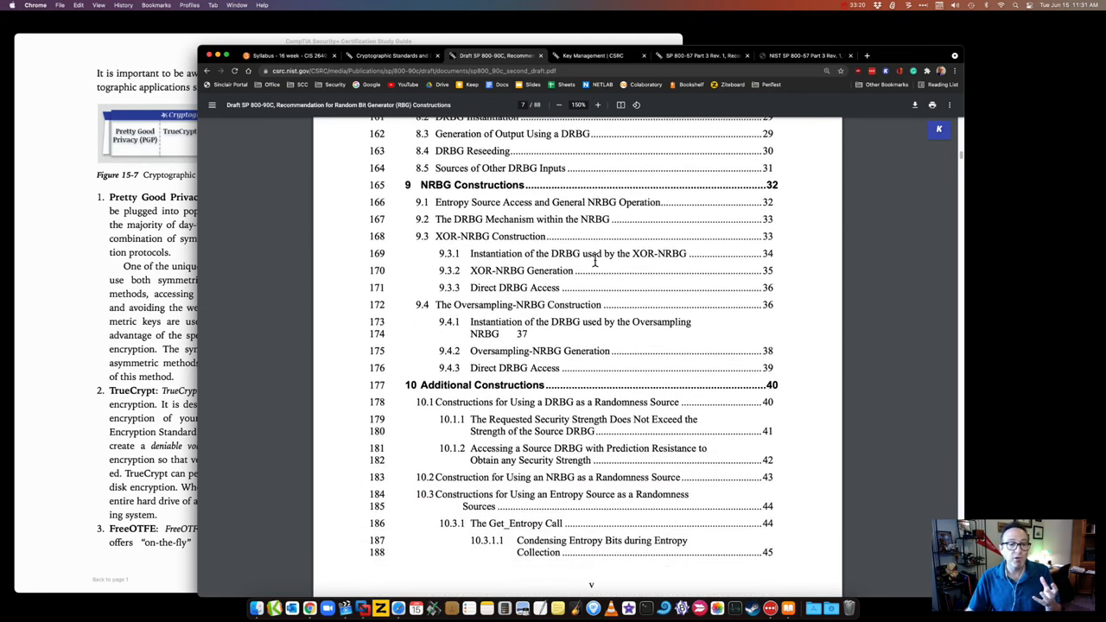
click(138, 269)
Step: Page back to the Symmetric Algorithms section and highlight AES in yellow
key(Left)
key(Left)
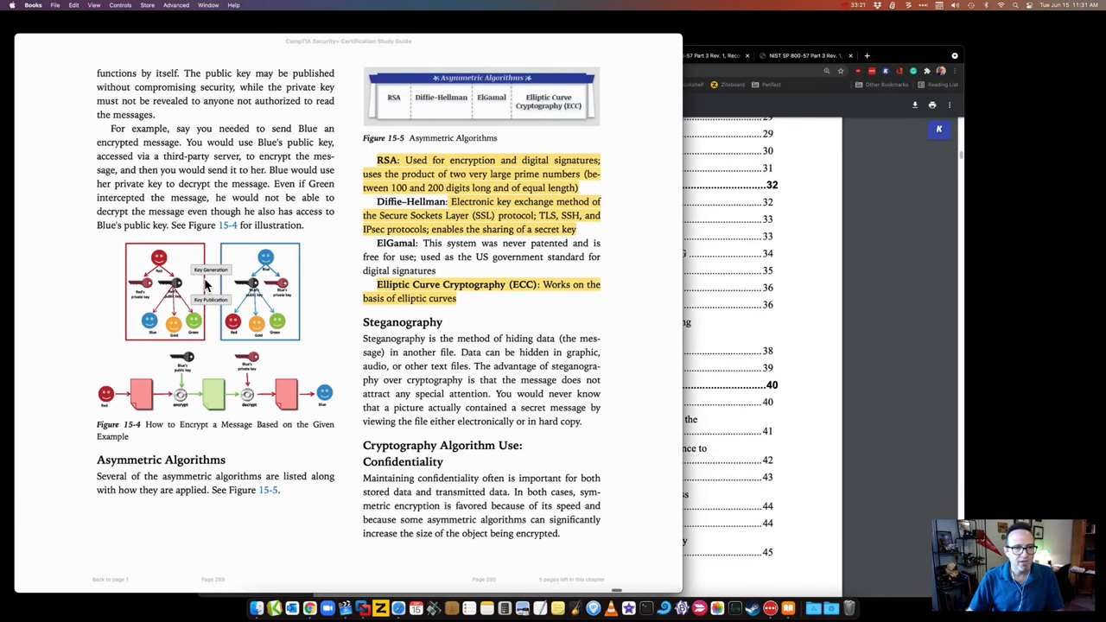
key(Left)
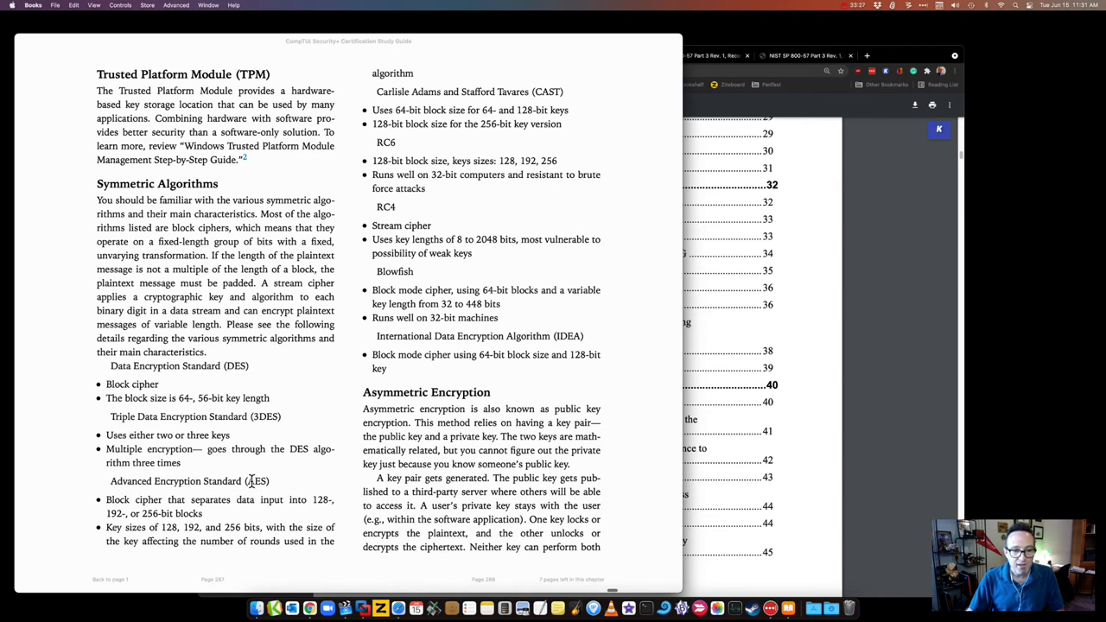
drag(248, 481, 268, 481)
click(206, 486)
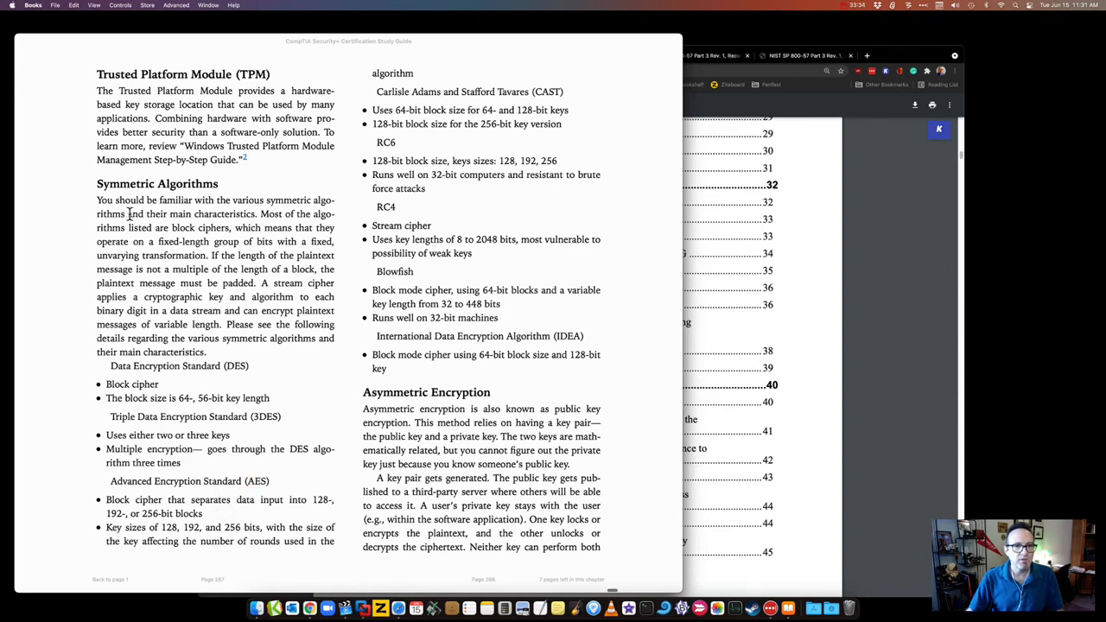
Step: Highlight the Symmetric Algorithms heading in yellow, advance a spread, and bring the NIST PDF forward
key(Right)
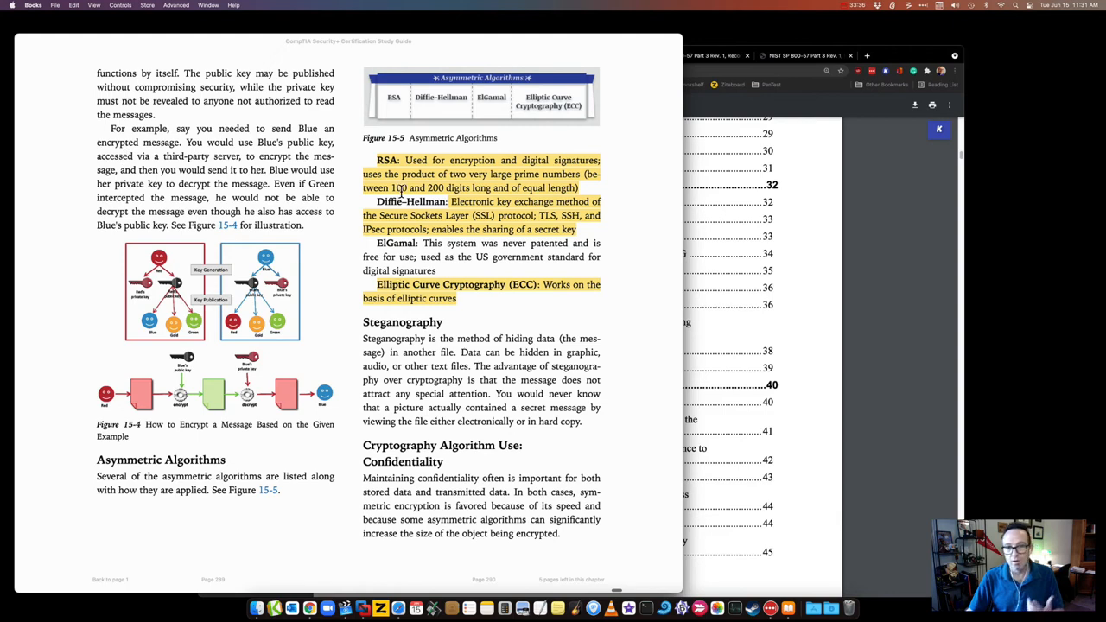
key(Left)
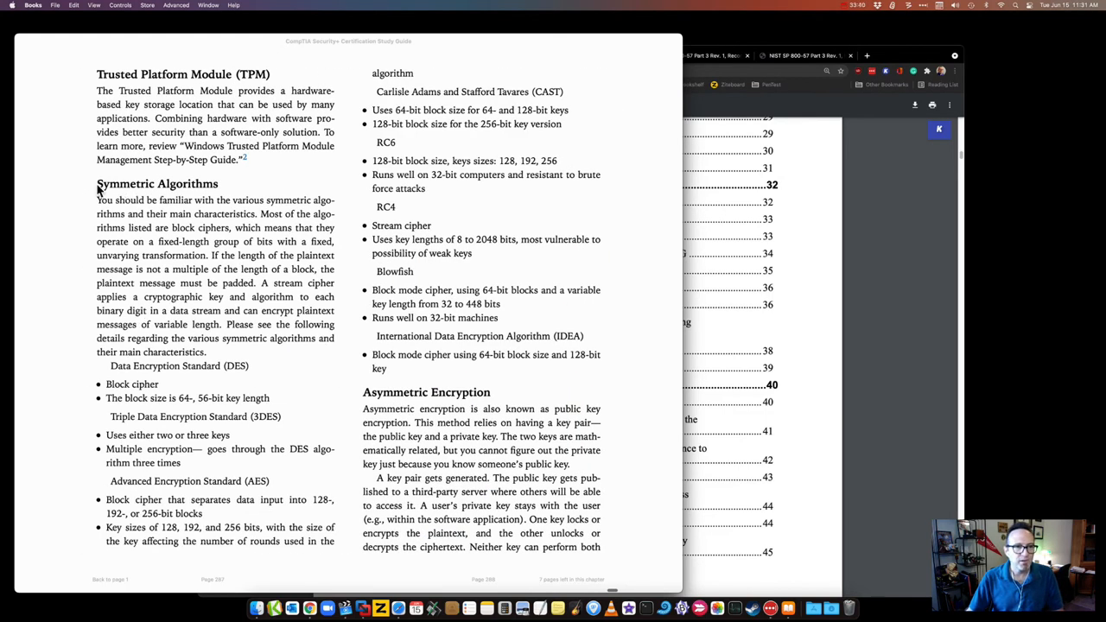
drag(98, 189, 218, 187)
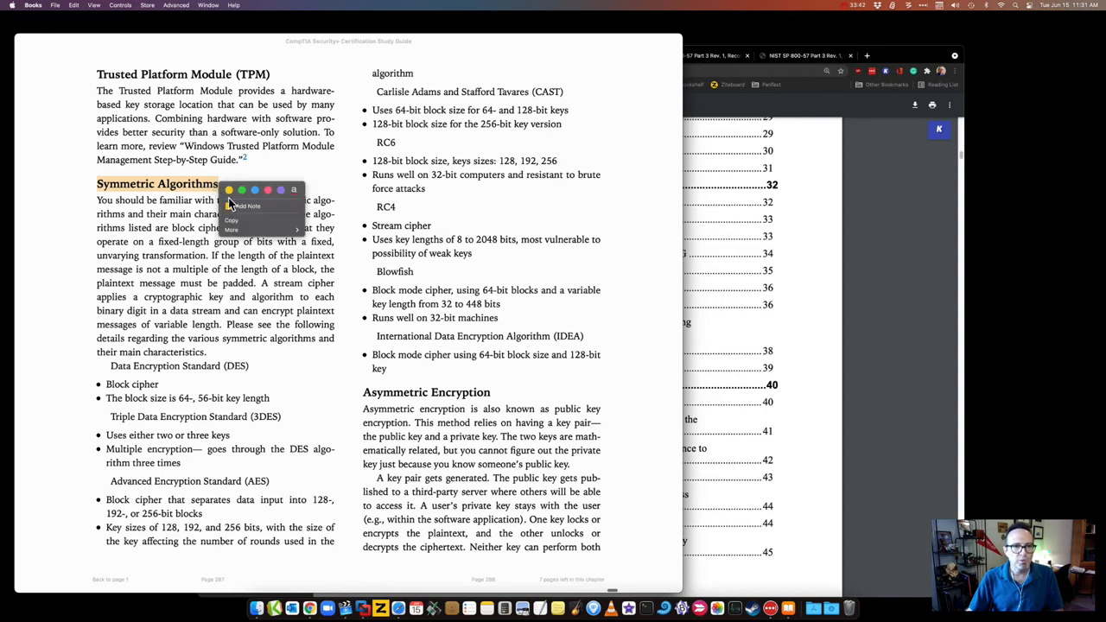
click(229, 192)
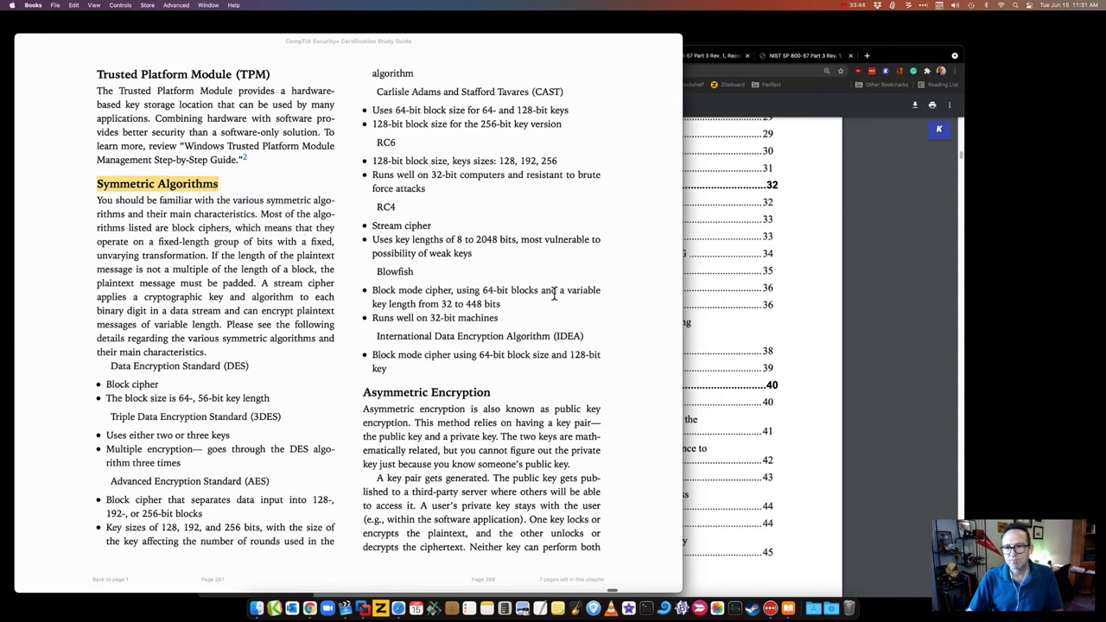
key(Right)
click(805, 298)
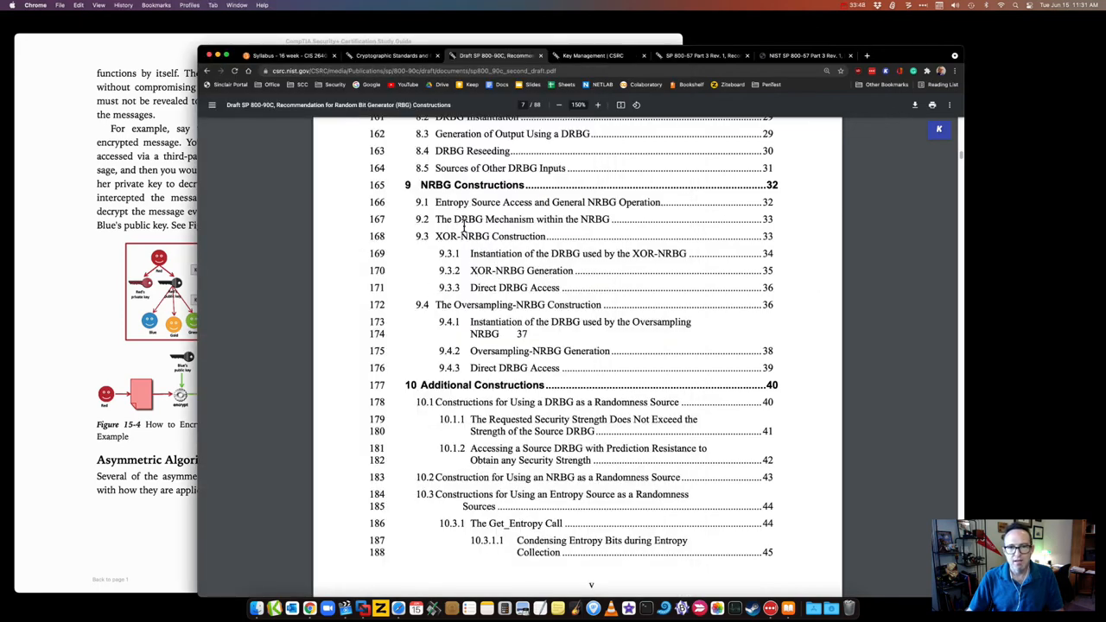
scroll(471, 235, down, 5)
scroll(484, 216, down, 15)
Step: Close the draft SP 800-90C tab and switch via Key Management to the SP 800-57 Part 3 Rev. 1 page
click(538, 56)
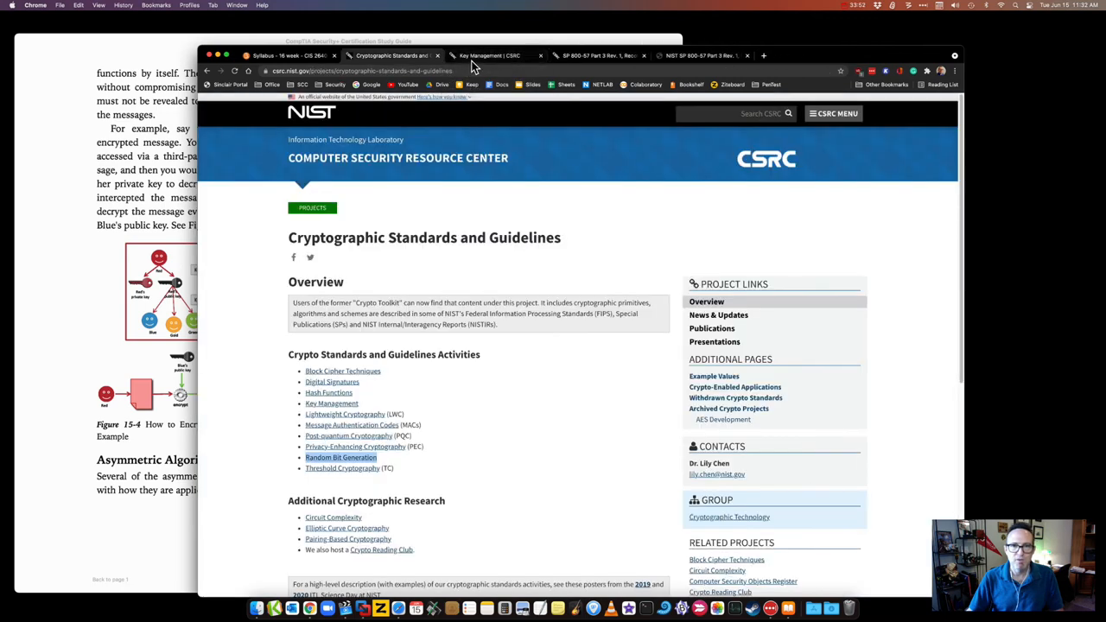
click(474, 59)
click(284, 416)
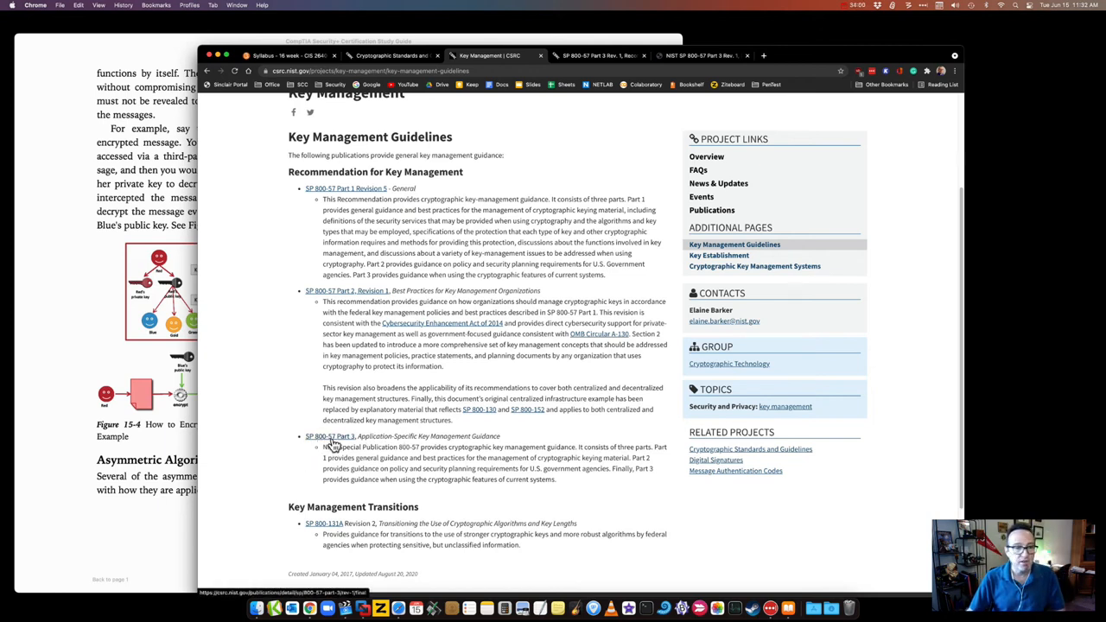
click(592, 57)
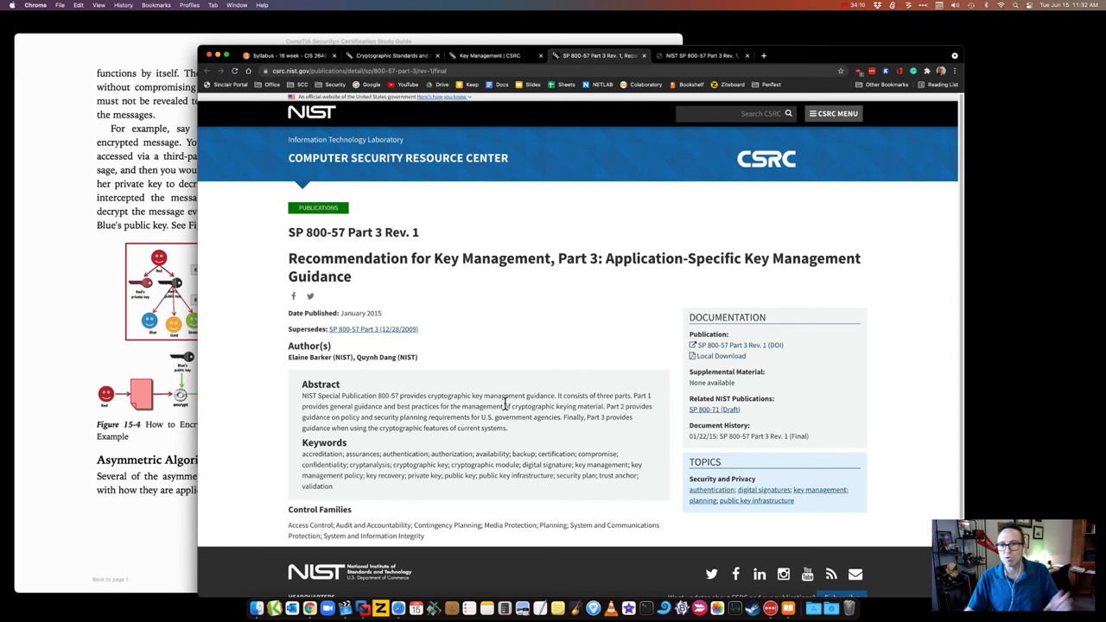
Step: In the SP 800-57 Part 3 PDF's Table 5-1, highlight SHA-256 and the AES-128 in CBC mode guidance
click(724, 58)
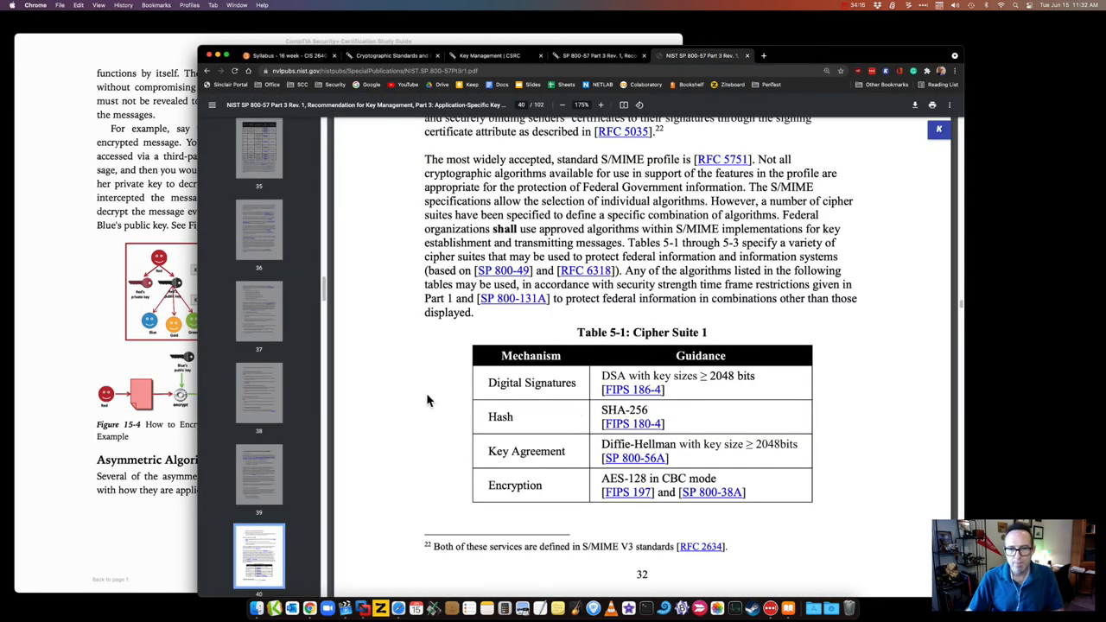
scroll(428, 400, up, 1)
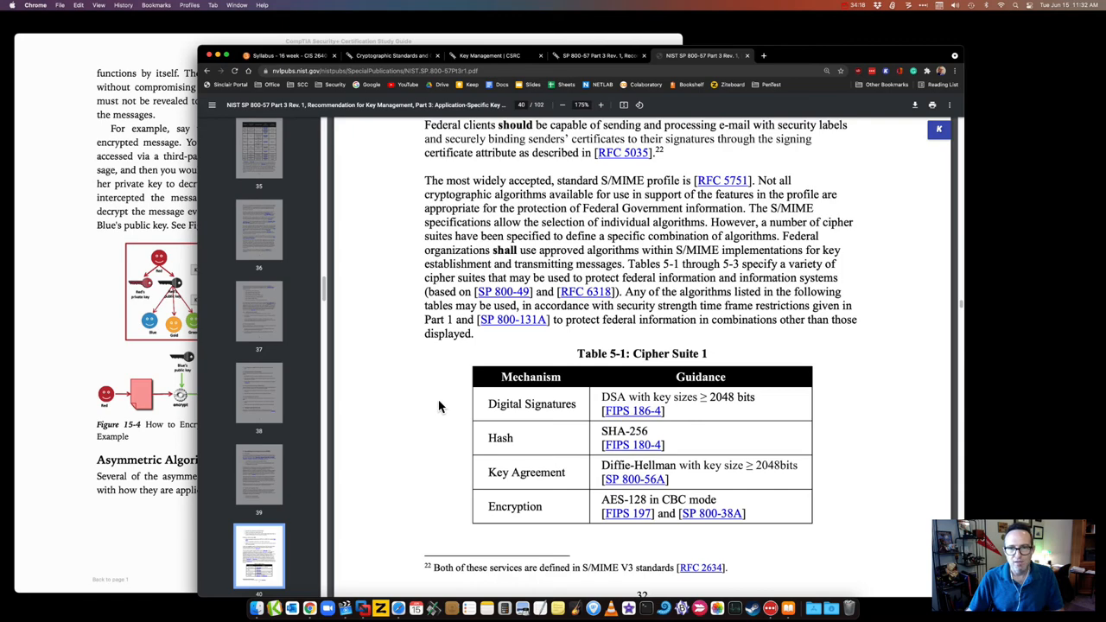
scroll(439, 407, up, 5)
scroll(440, 406, up, 2)
scroll(439, 407, up, 3)
scroll(440, 402, up, 3)
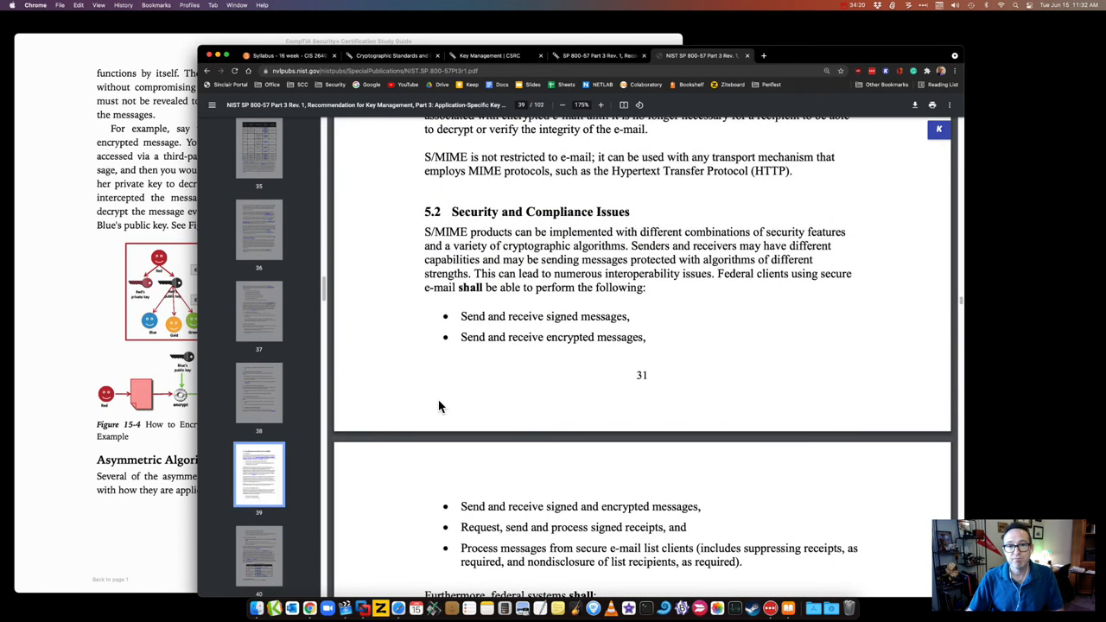
scroll(439, 403, up, 3)
scroll(430, 317, up, 1)
drag(425, 322, 516, 325)
click(512, 350)
scroll(511, 381, down, 5)
scroll(511, 383, down, 2)
scroll(511, 383, down, 4)
scroll(466, 378, down, 3)
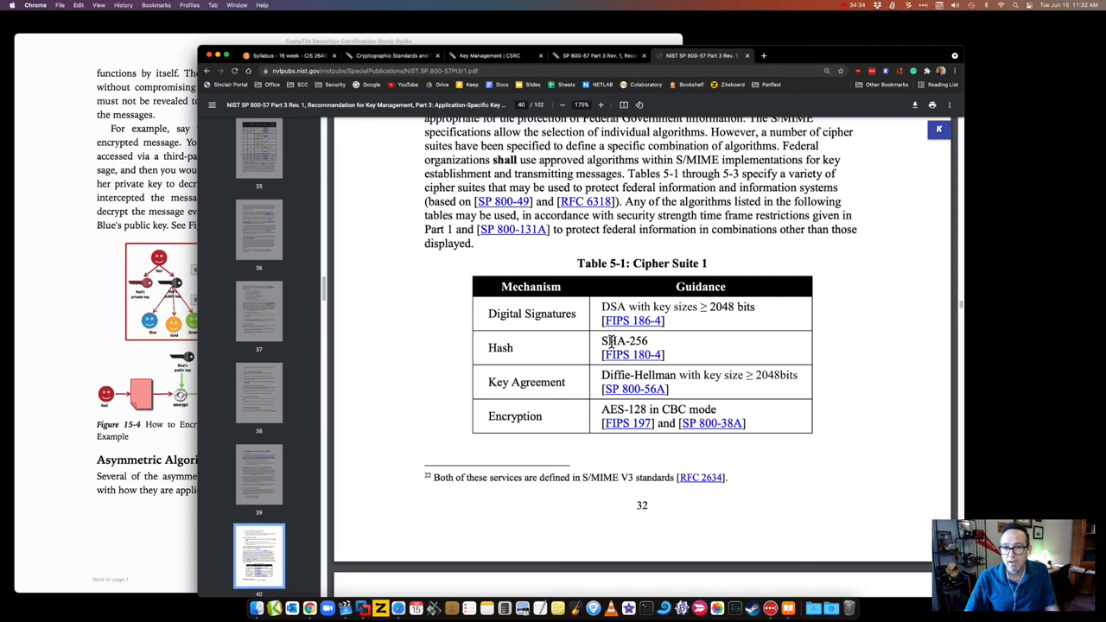
drag(602, 341, 650, 343)
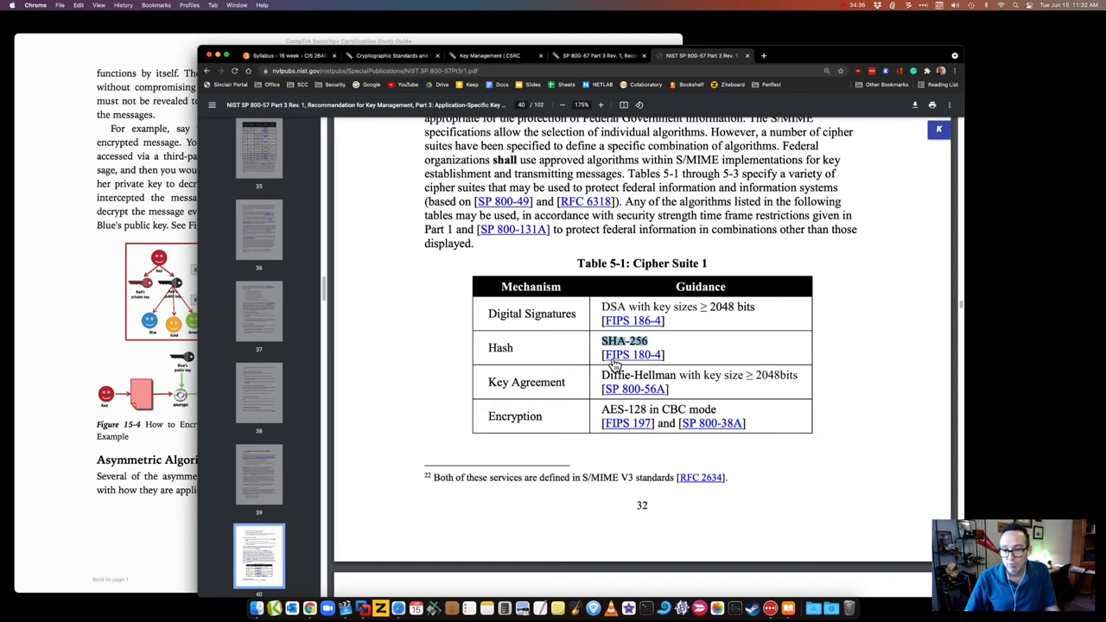
click(500, 377)
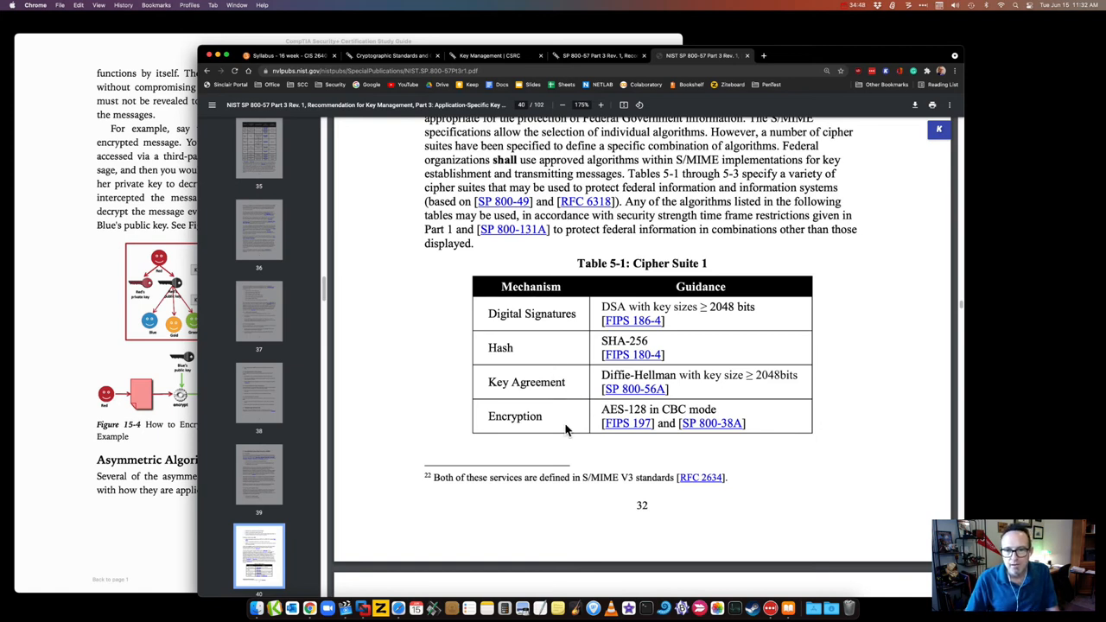
drag(603, 410, 720, 407)
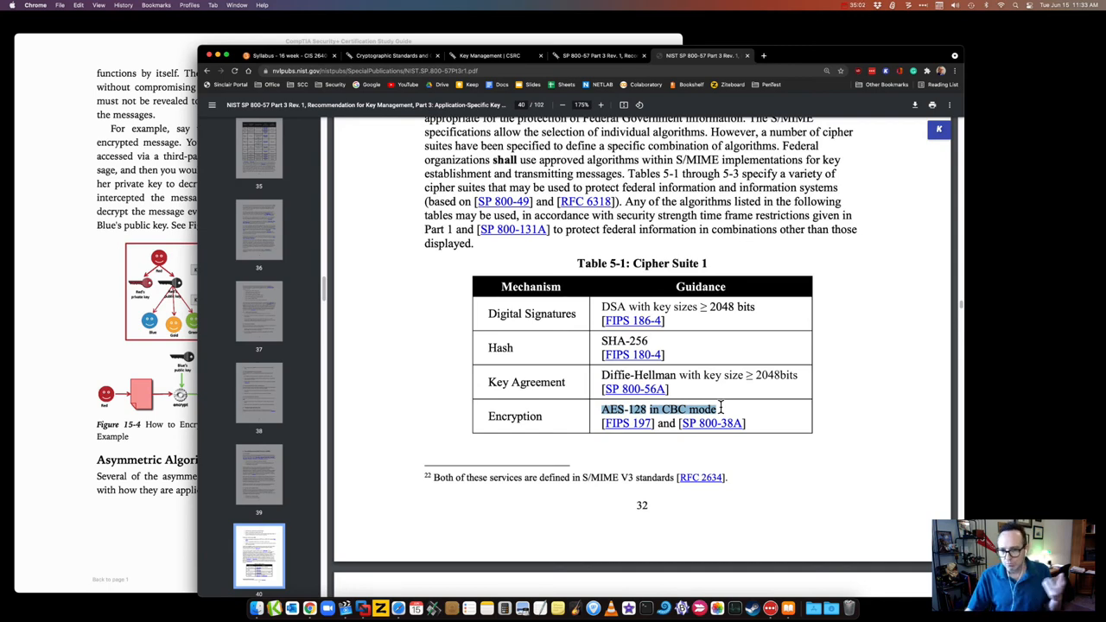
click(524, 398)
scroll(524, 397, down, 5)
scroll(525, 397, down, 4)
scroll(525, 397, down, 1)
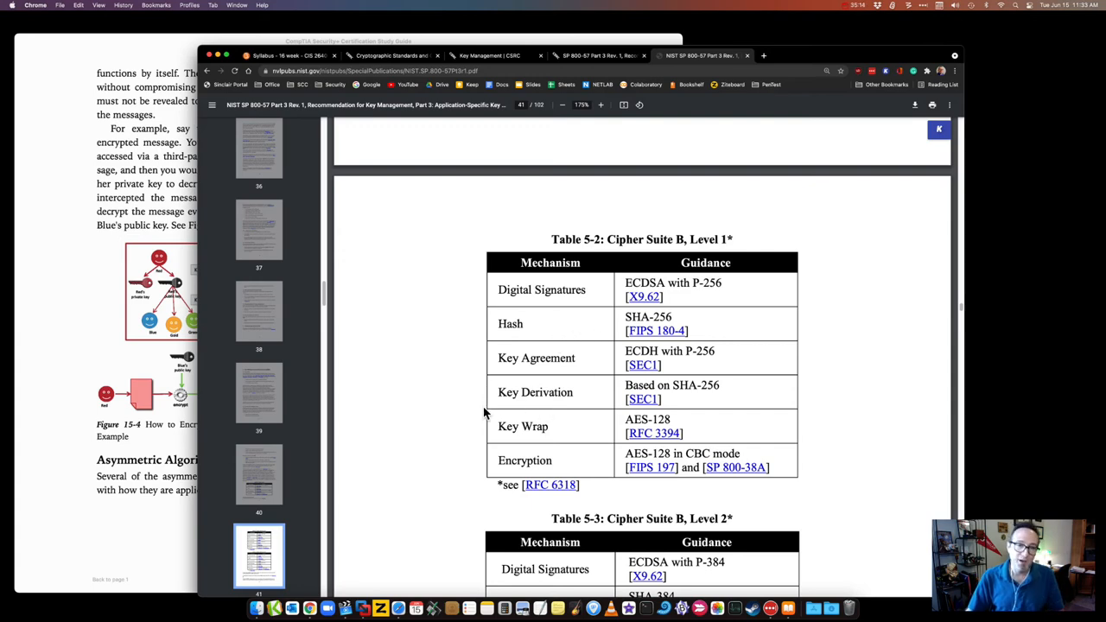
scroll(483, 414, up, 3)
scroll(482, 410, up, 3)
scroll(483, 409, up, 2)
scroll(482, 409, up, 3)
scroll(483, 410, up, 2)
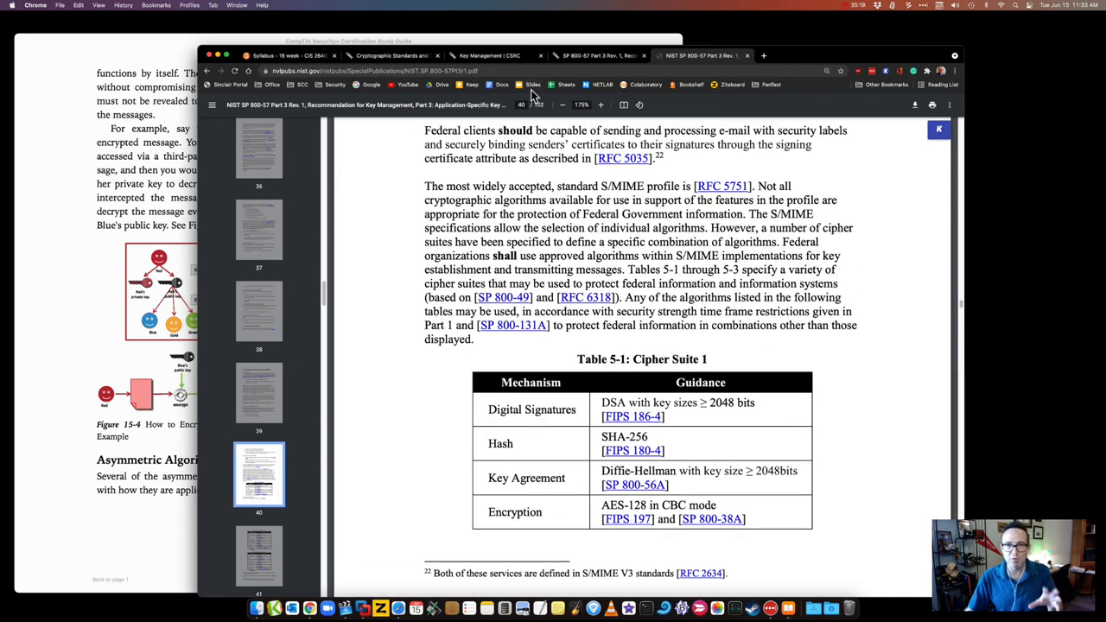
Step: Glance at the SP 800-57 Rev. 1 and Key Management tabs, then return to the Part 3 PDF
click(574, 56)
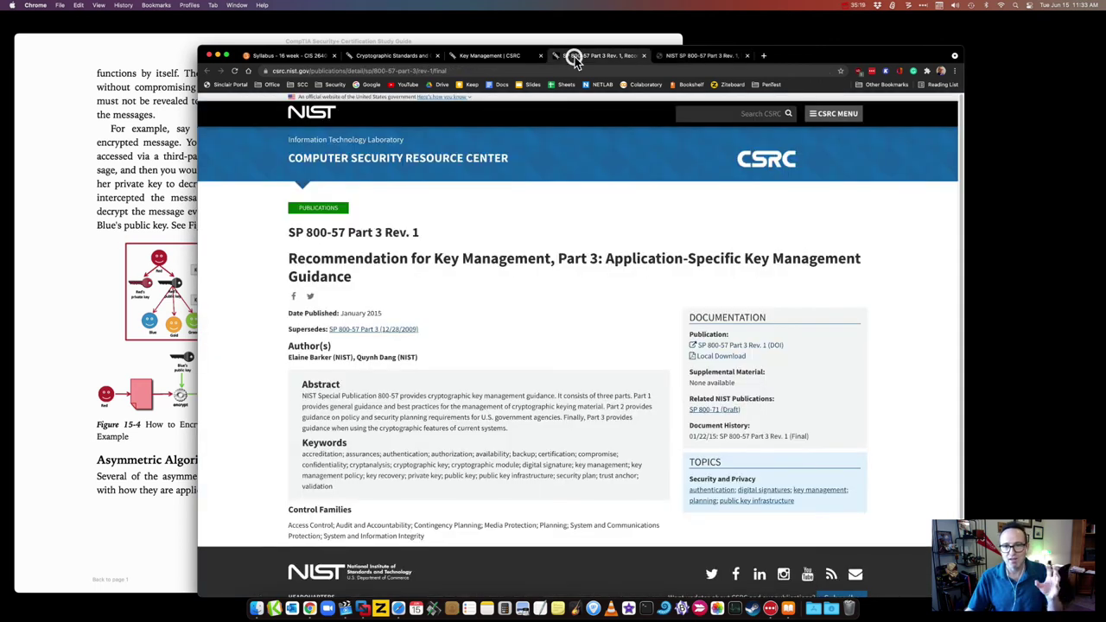
click(468, 59)
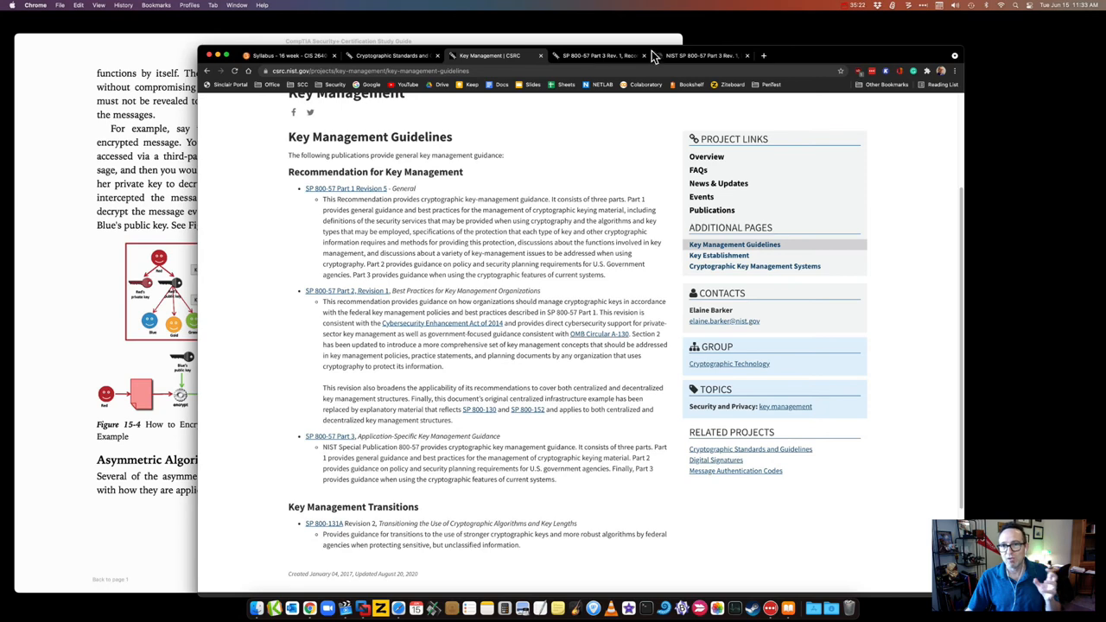
click(678, 56)
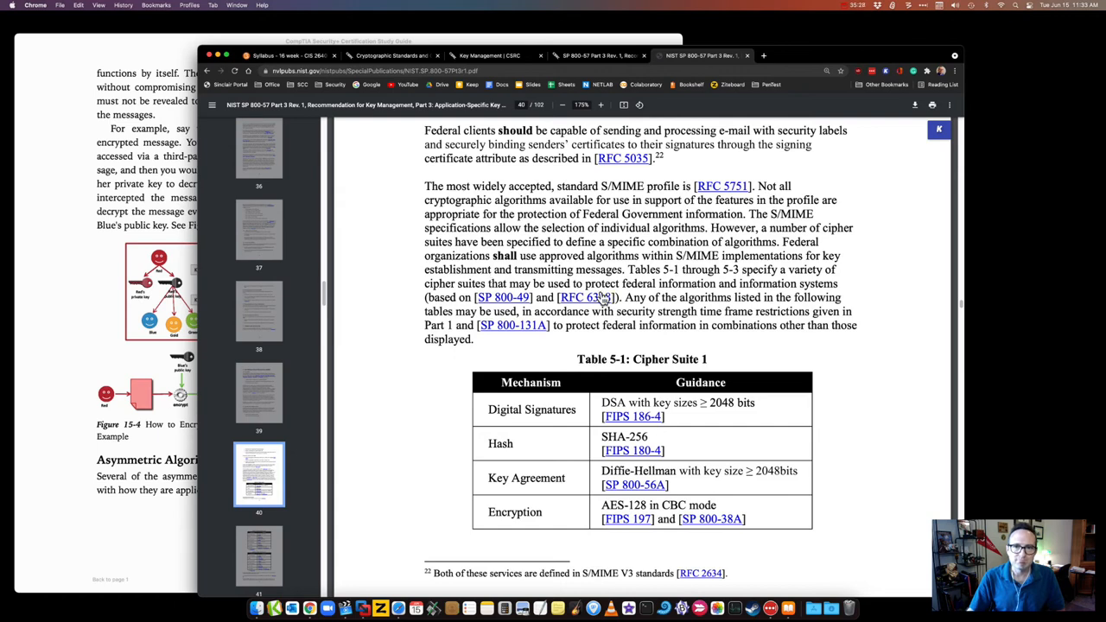
scroll(661, 275, down, 1)
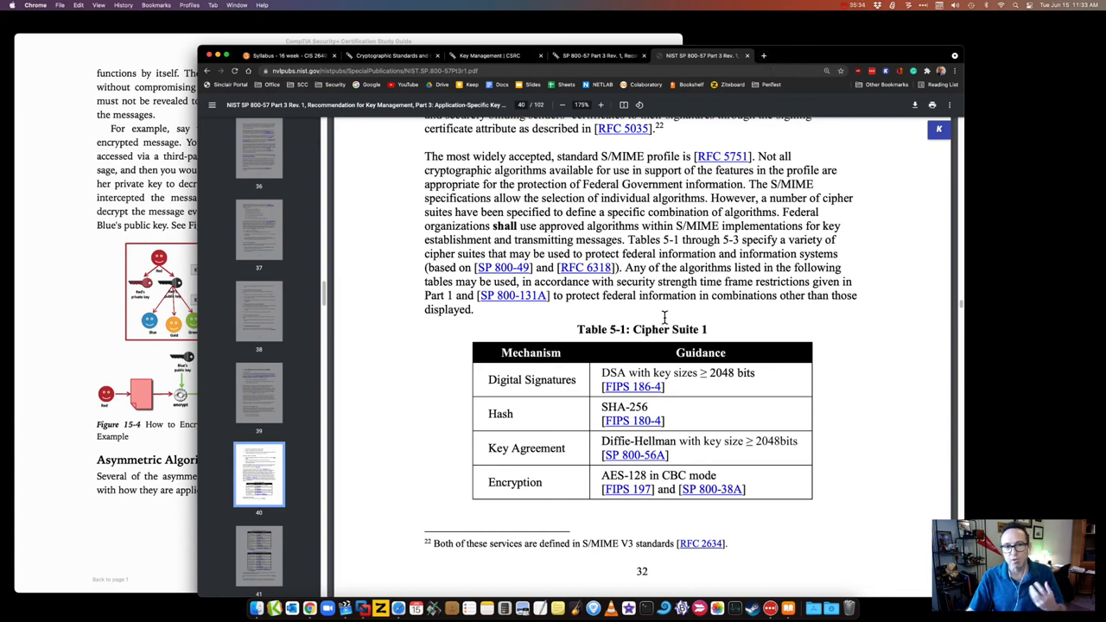
Step: In a new tab, search Google for owasp and open the OWASP Foundation homepage
click(763, 55)
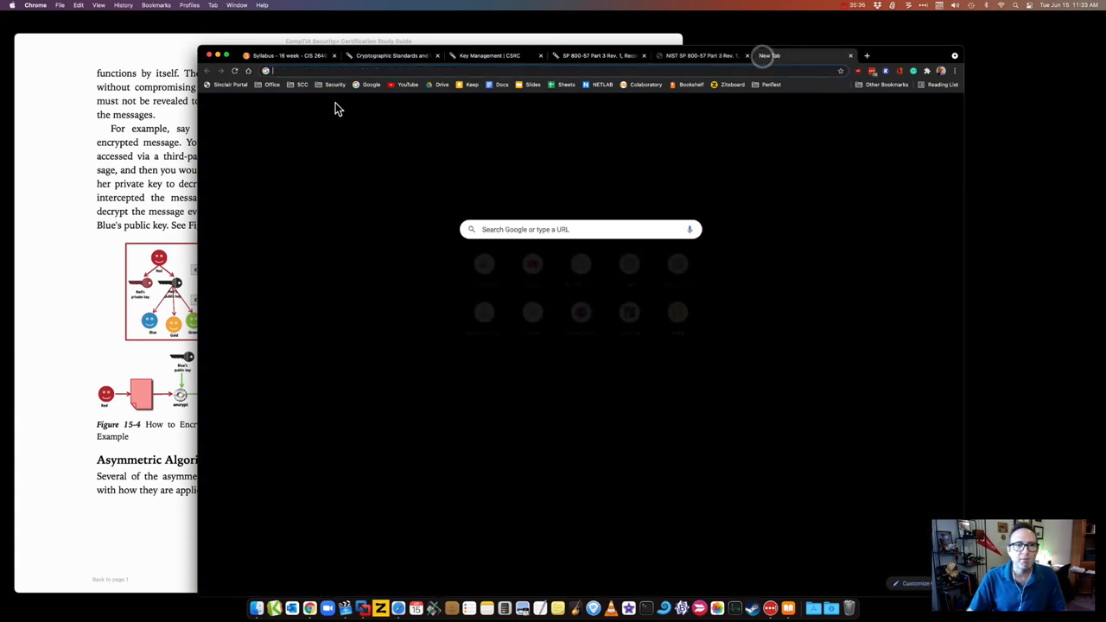
click(301, 84)
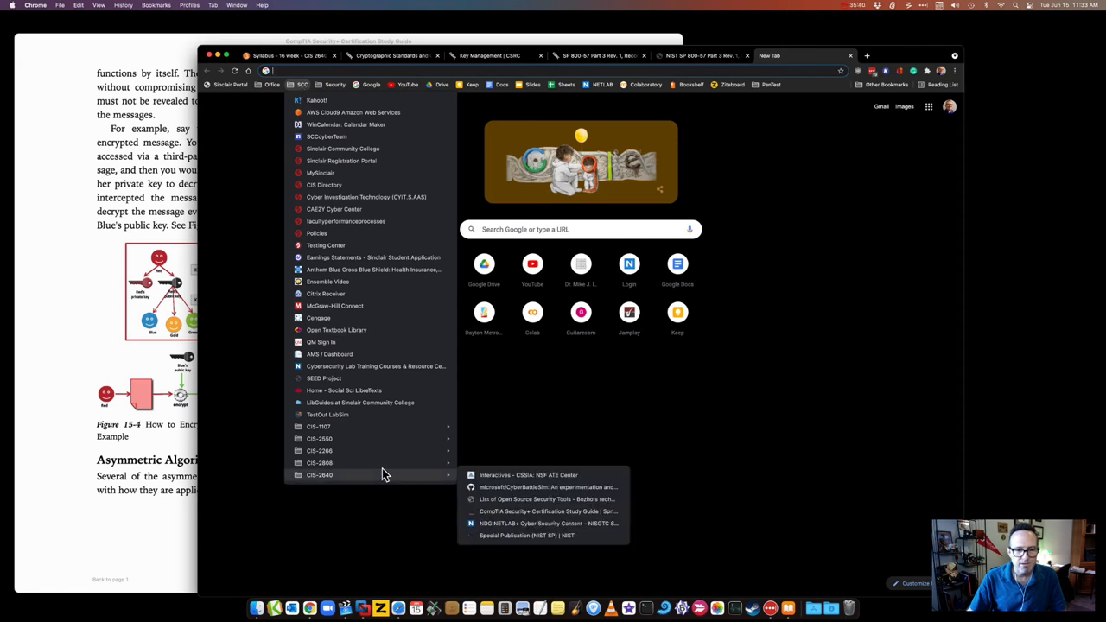
mouse_move(320, 475)
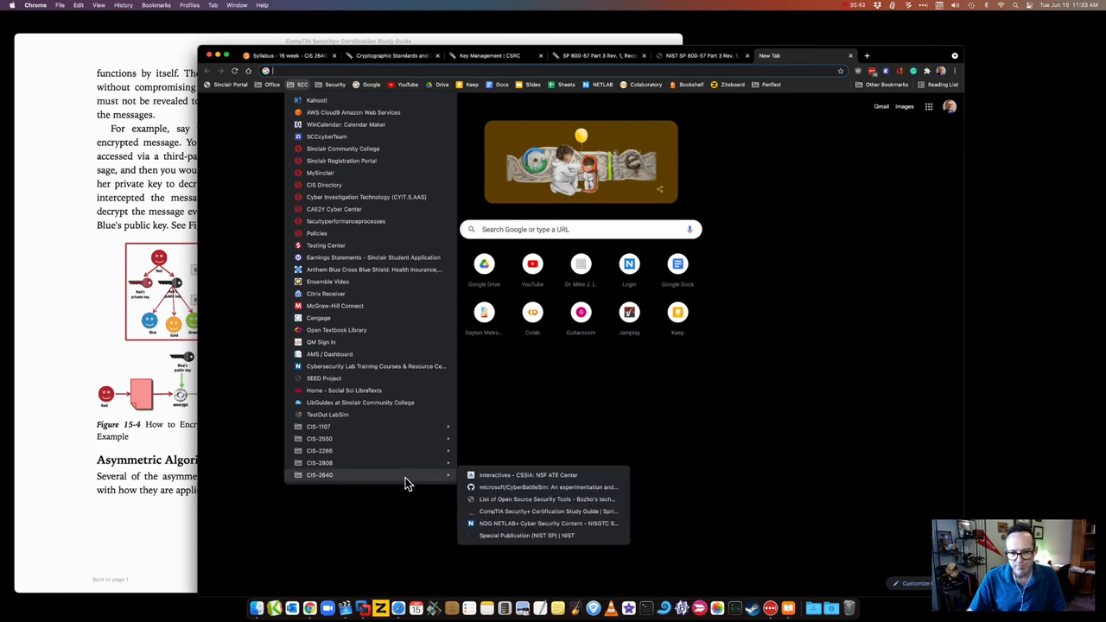
click(507, 232)
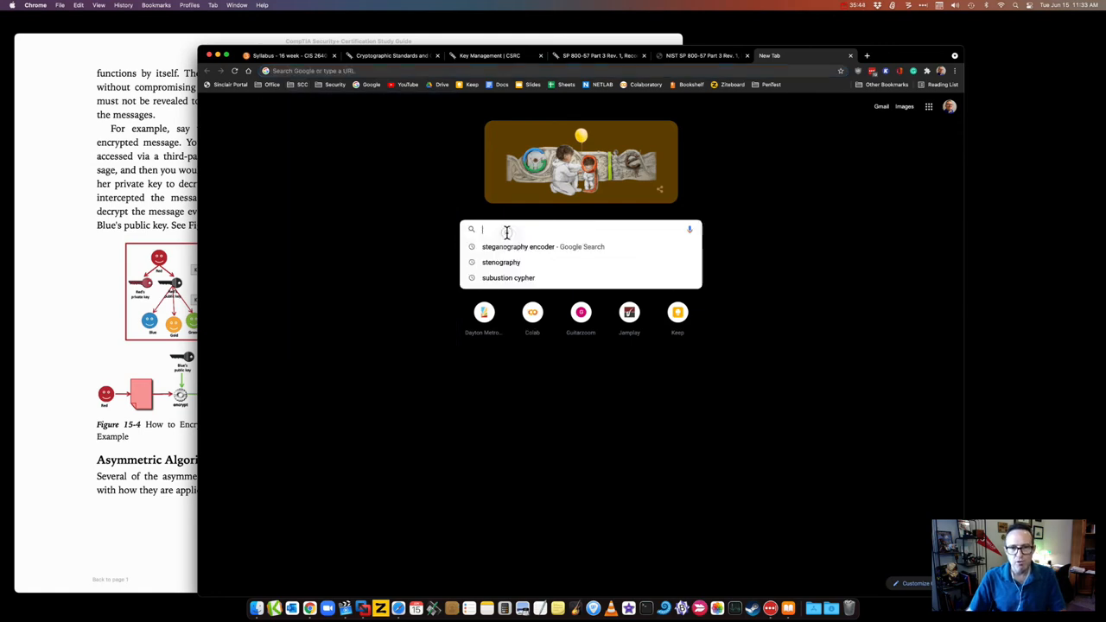
text(owasp)
key(Return)
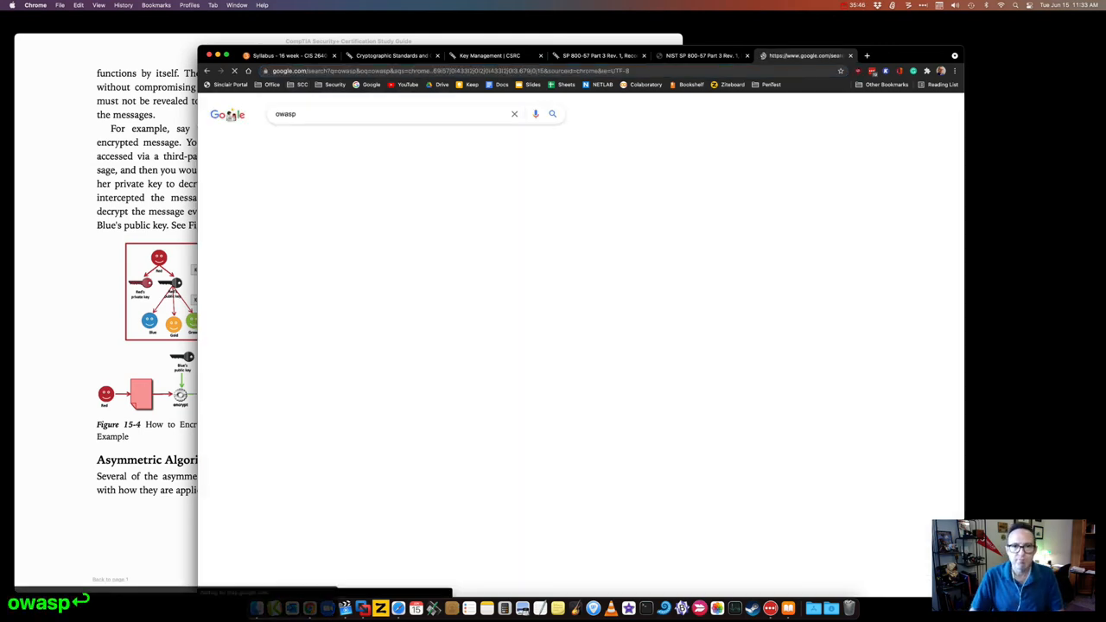
click(423, 193)
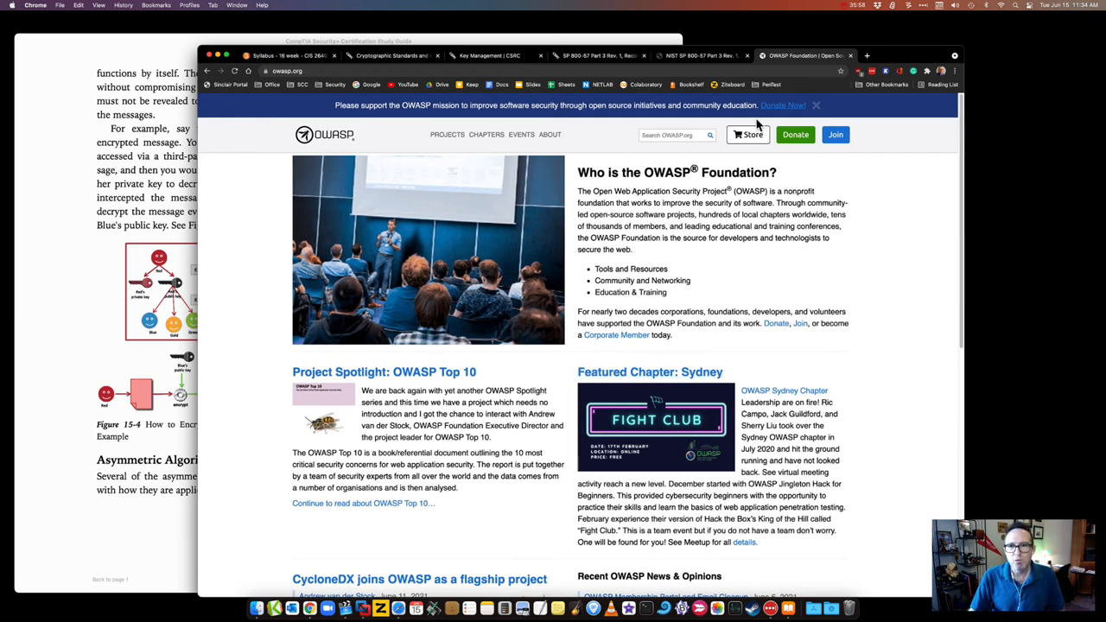
Step: Dismiss the OWASP donation banner and open another new tab
click(815, 105)
scroll(555, 316, down, 5)
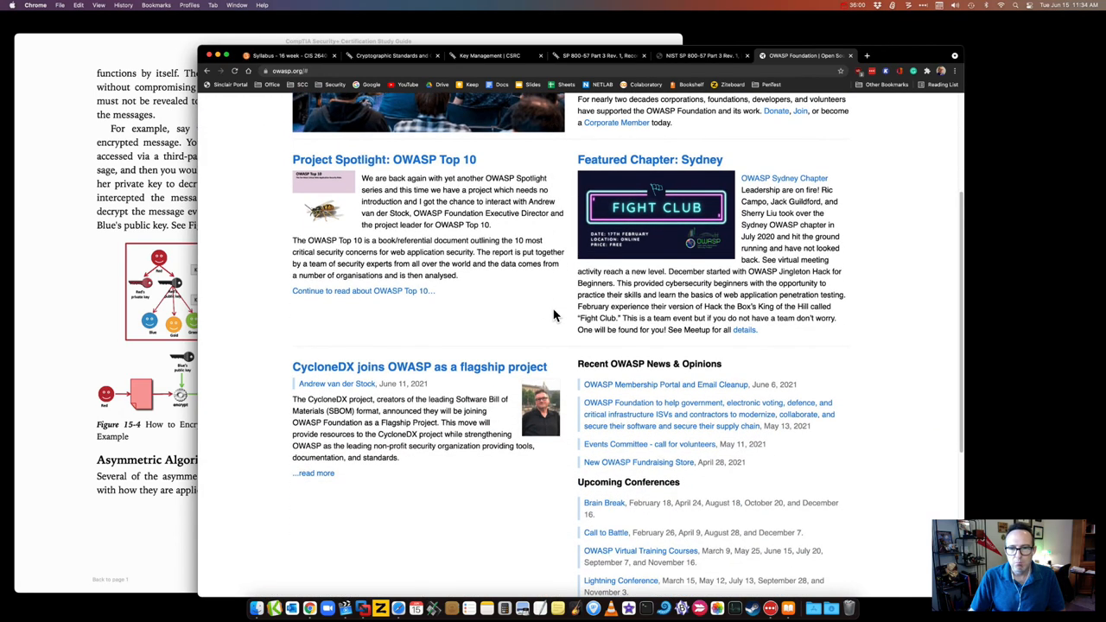
scroll(555, 315, up, 5)
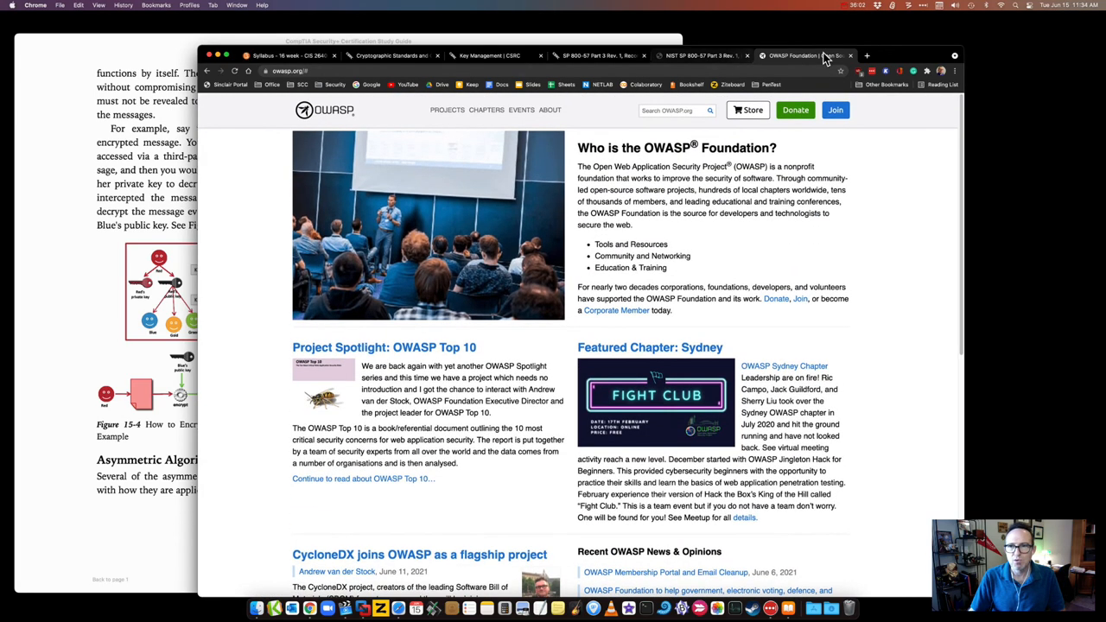
click(867, 55)
Step: Search for owasp cheat sheet, open the Cheat Sheet Series introduction, then return to the SP 800-57 PDF
click(493, 229)
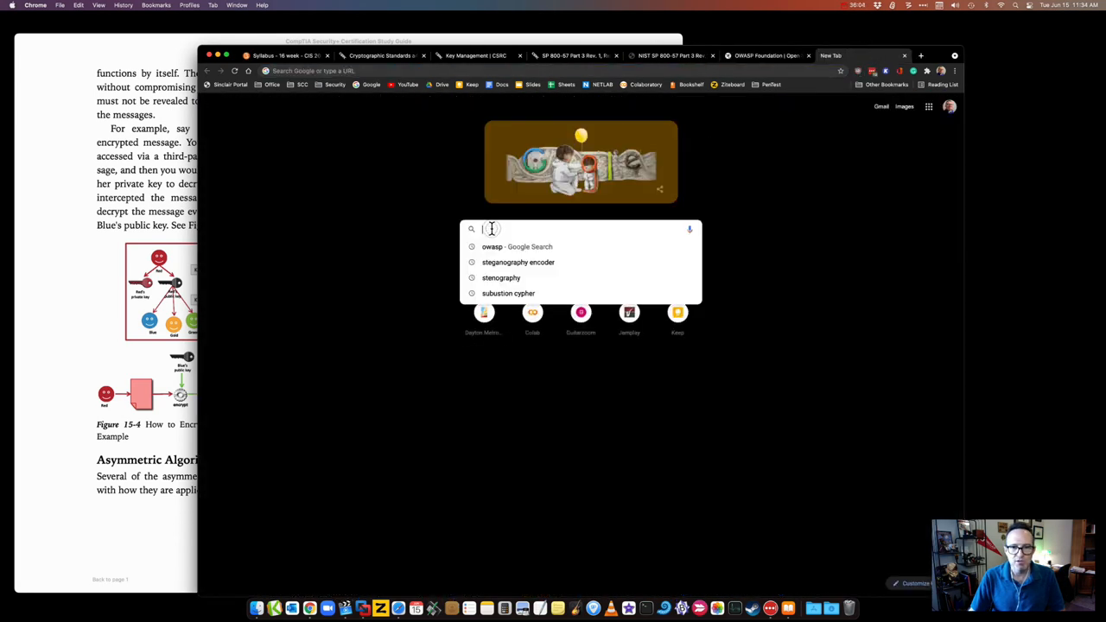
text(owasp s)
key(BackSpace)
text(cheat sheet)
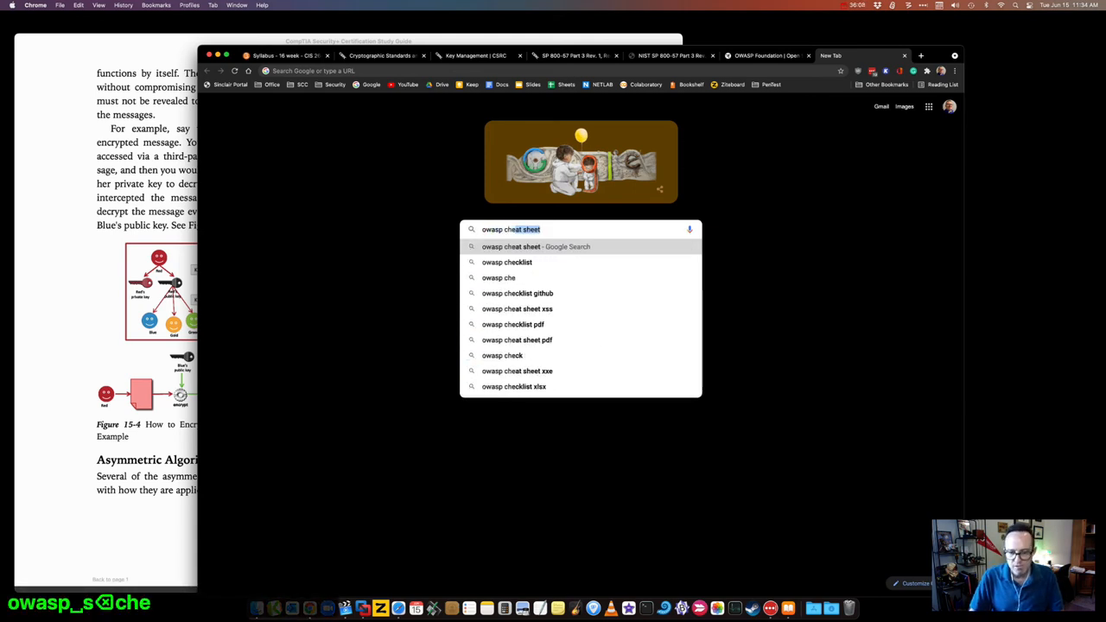
key(Return)
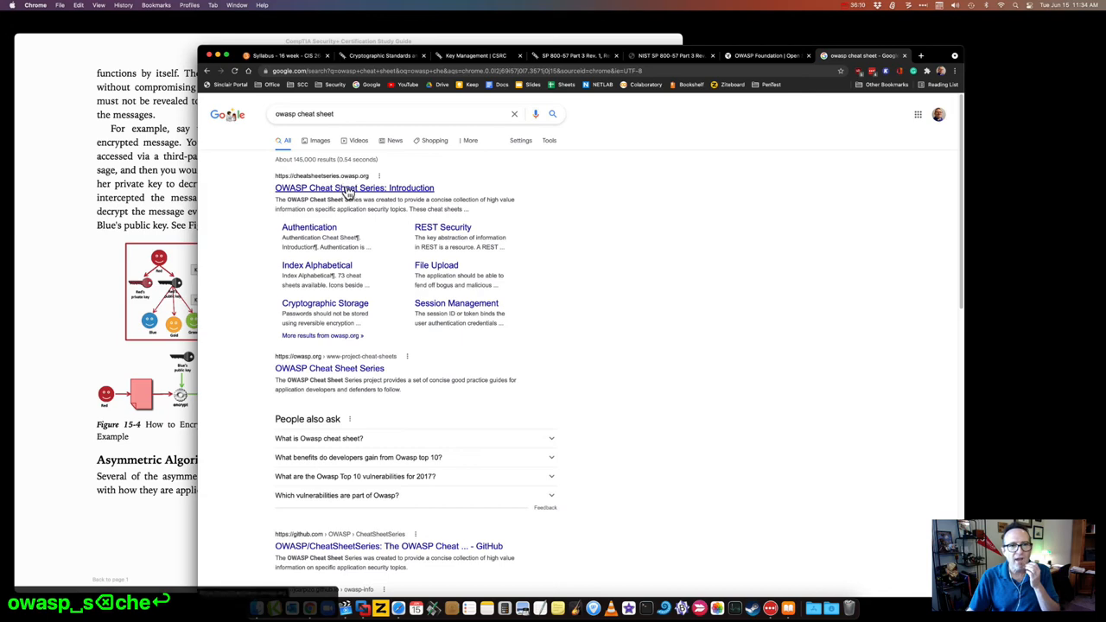
click(347, 190)
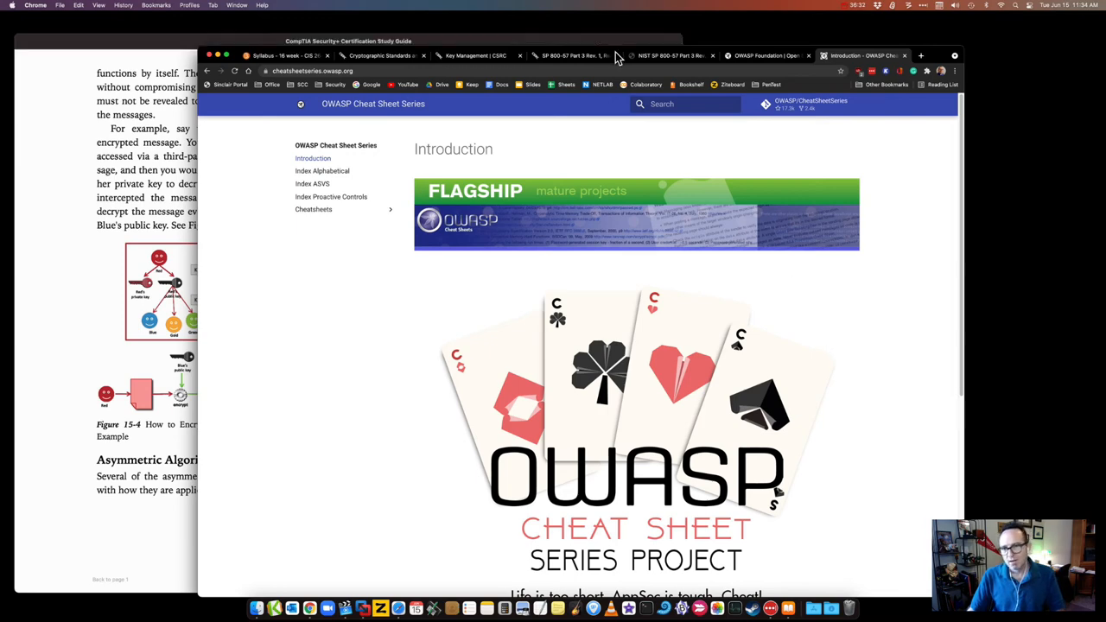
click(662, 55)
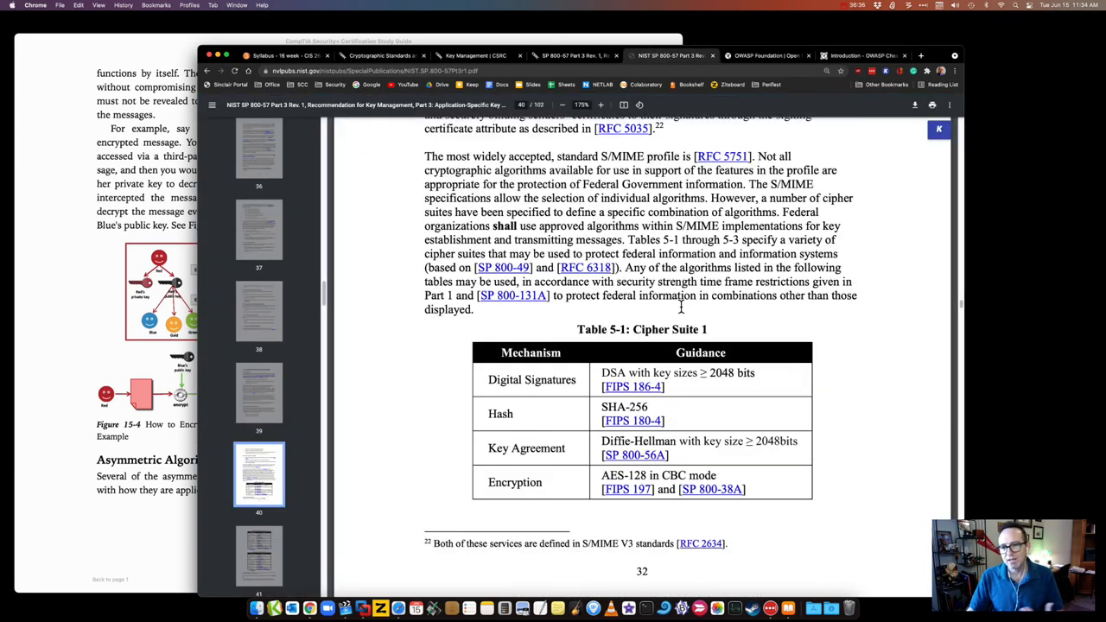
Step: Check the FIPS 186-4 and FIPS 140-2 reference entries, then close the SP 800-57 Part 3 PDF
click(656, 392)
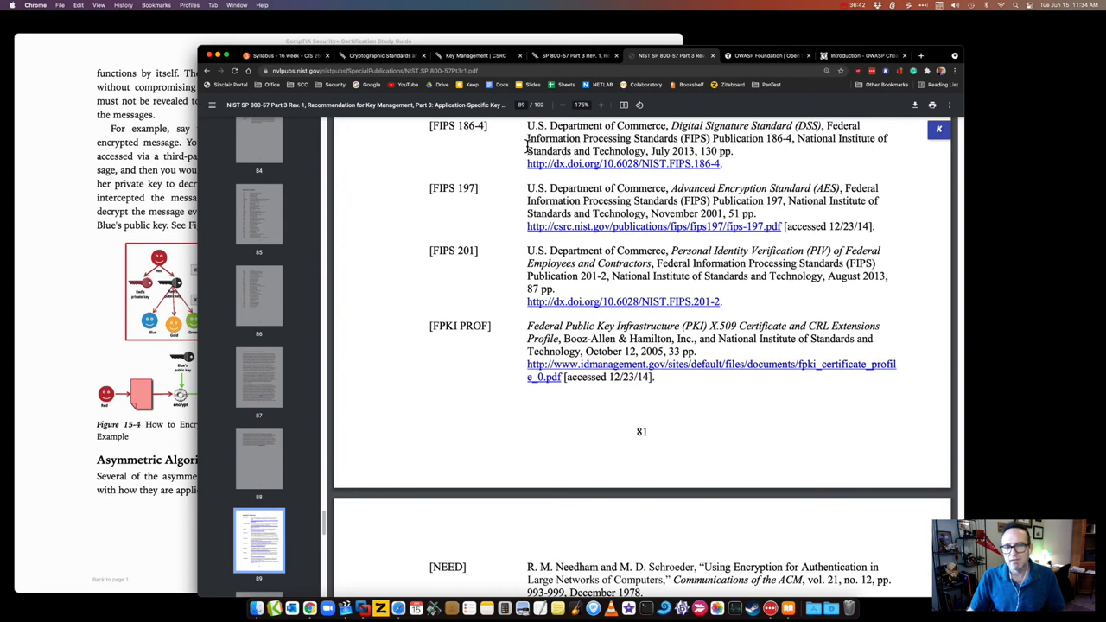
scroll(506, 189, up, 3)
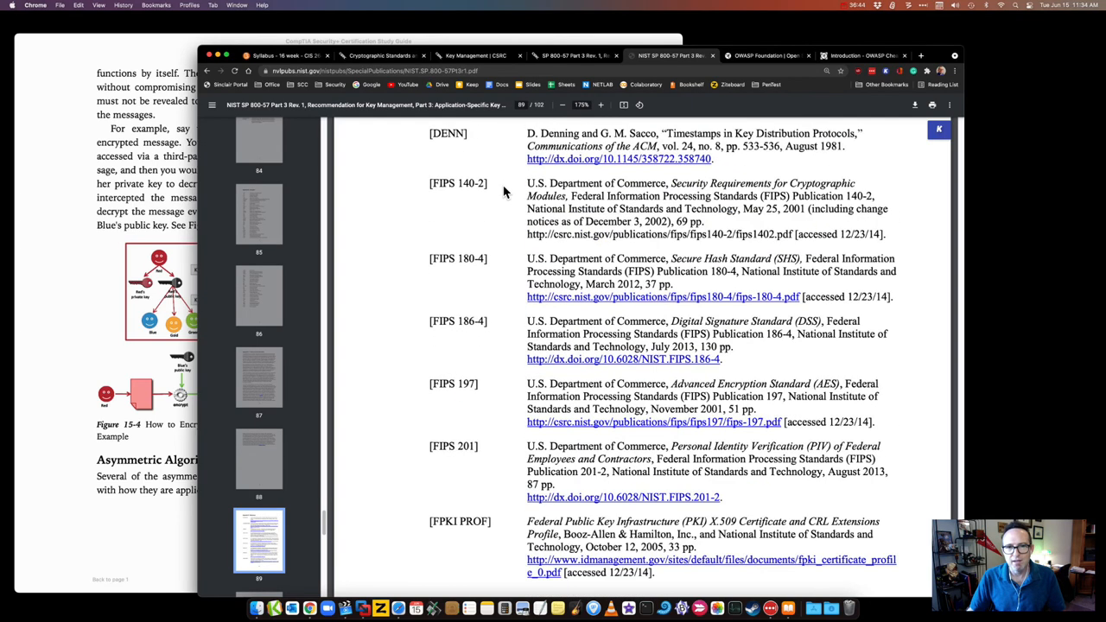
drag(672, 184, 571, 196)
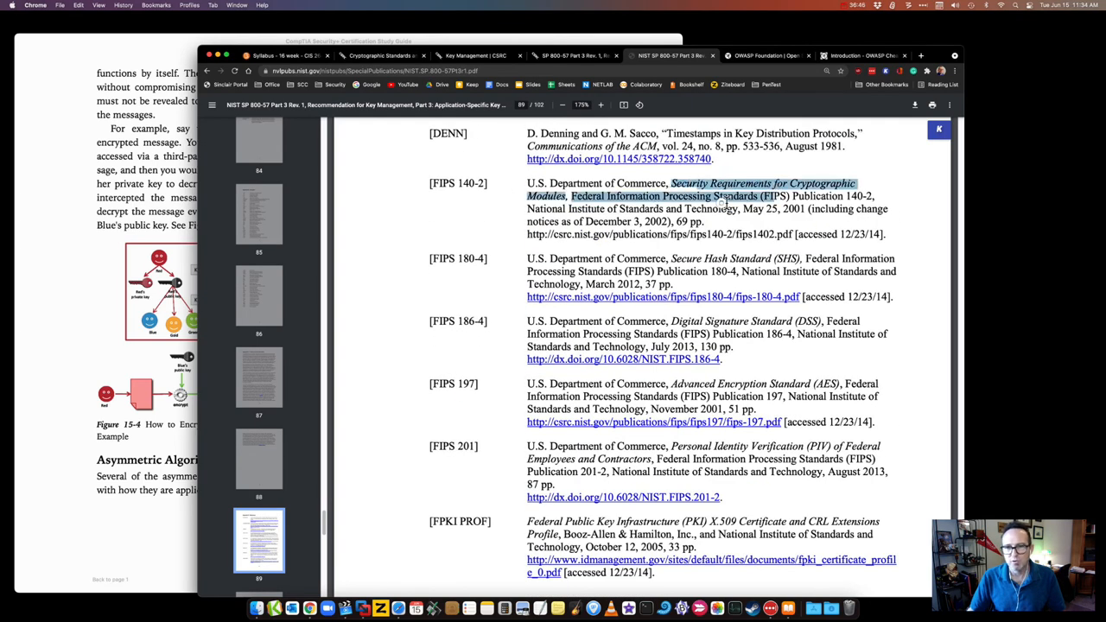
click(490, 205)
scroll(549, 222, up, 2)
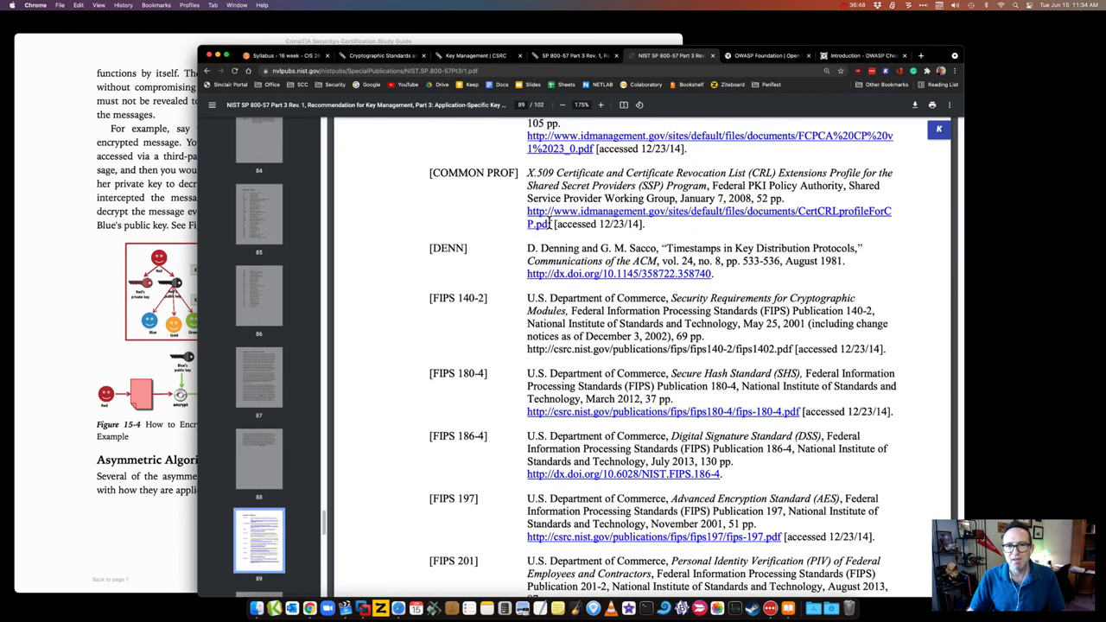
click(714, 55)
Step: Open the OWASP Database Security Cheat Sheet from the sidebar and highlight TLSv1.2+ in its transport guidance
click(791, 56)
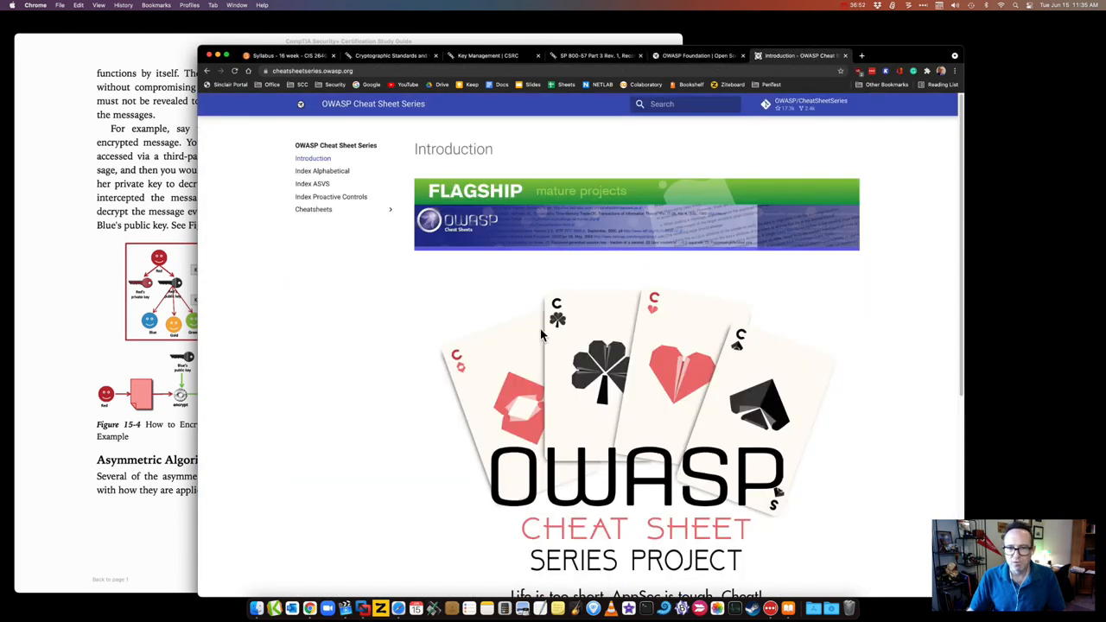
click(321, 213)
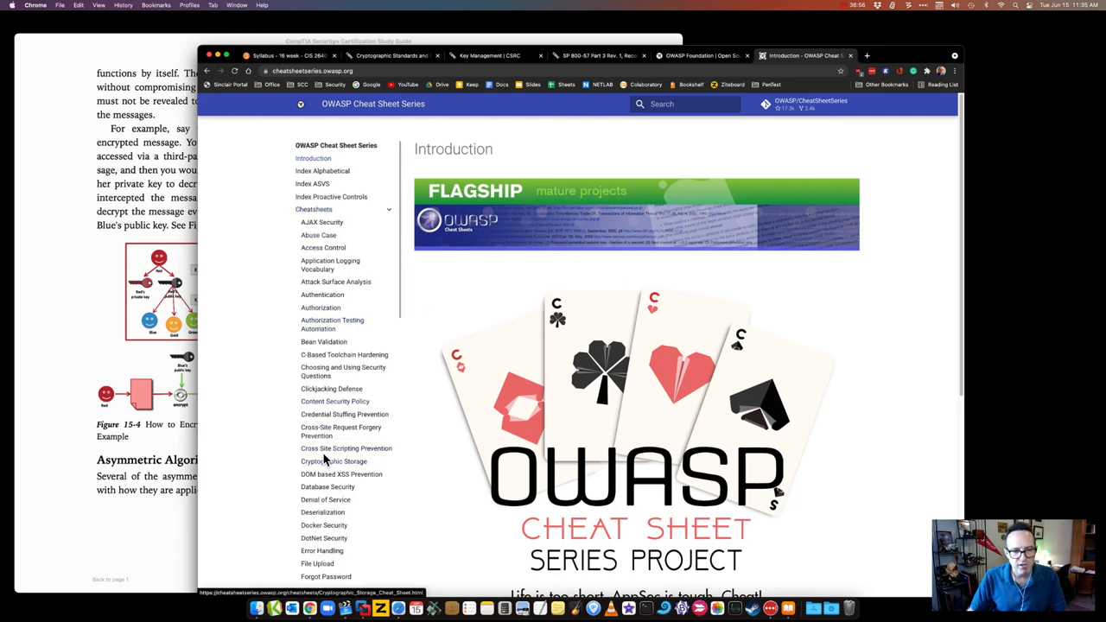
click(327, 489)
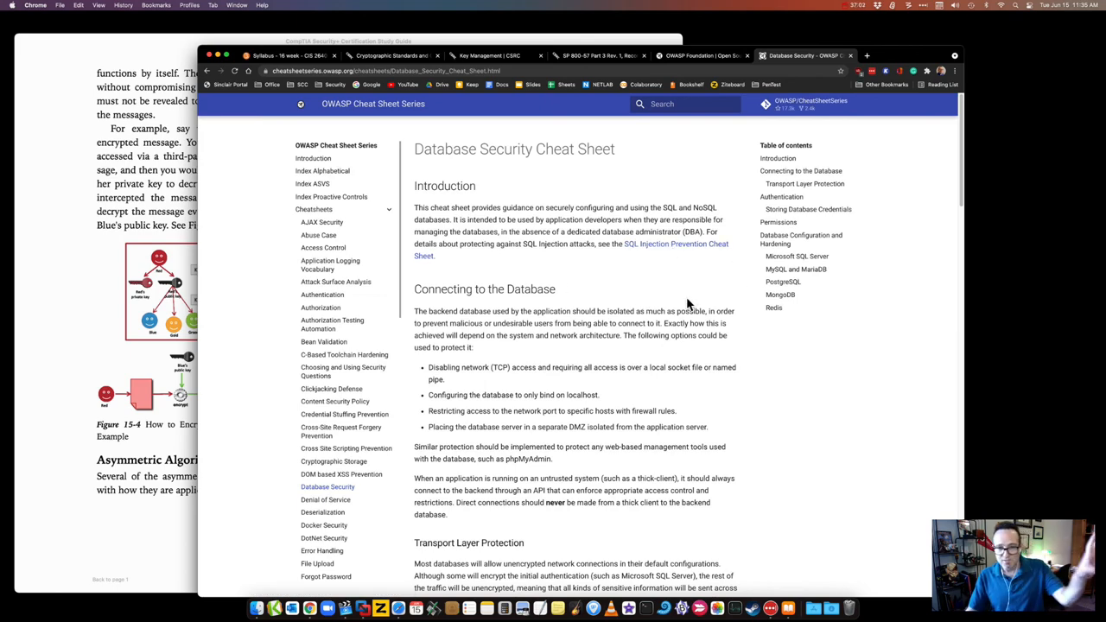
scroll(685, 307, down, 1)
scroll(685, 306, down, 3)
scroll(679, 302, down, 4)
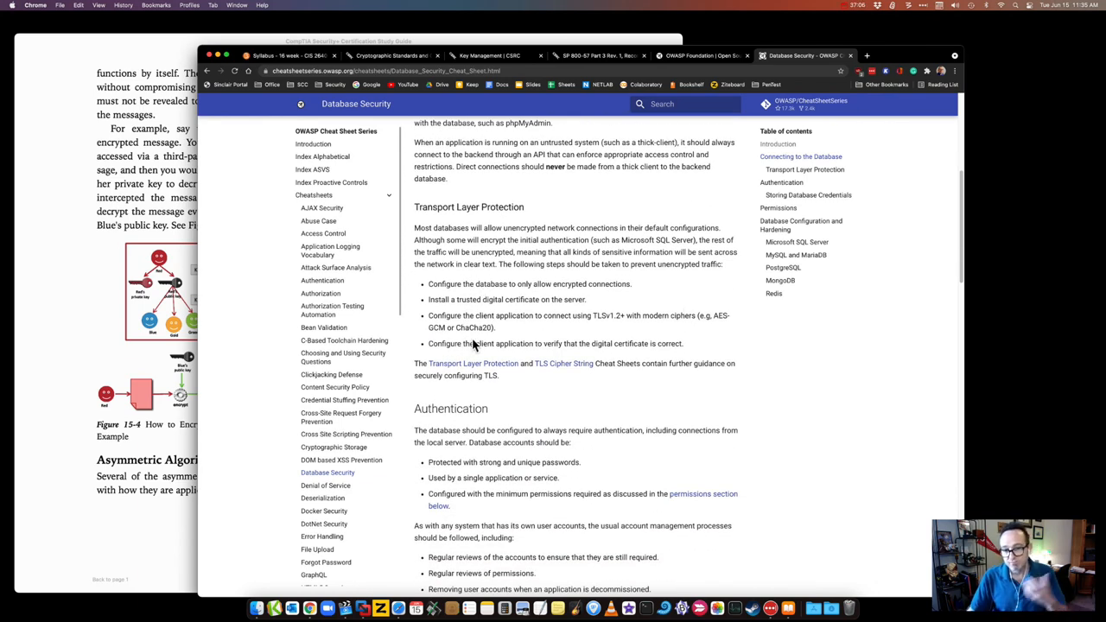
drag(593, 315, 625, 316)
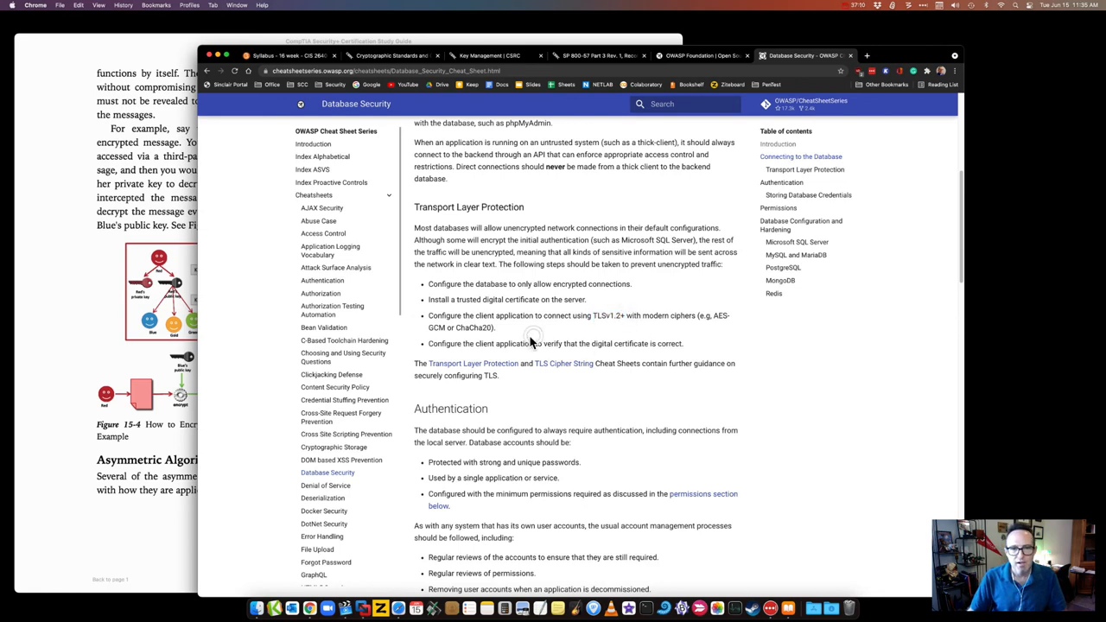
scroll(519, 339, down, 5)
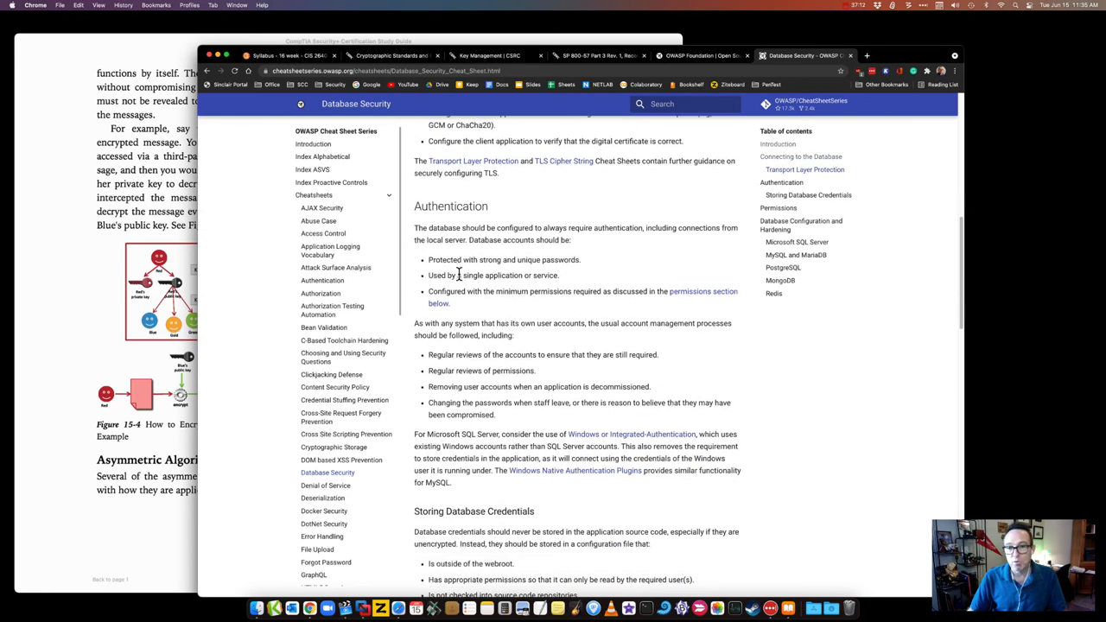
scroll(528, 278, down, 2)
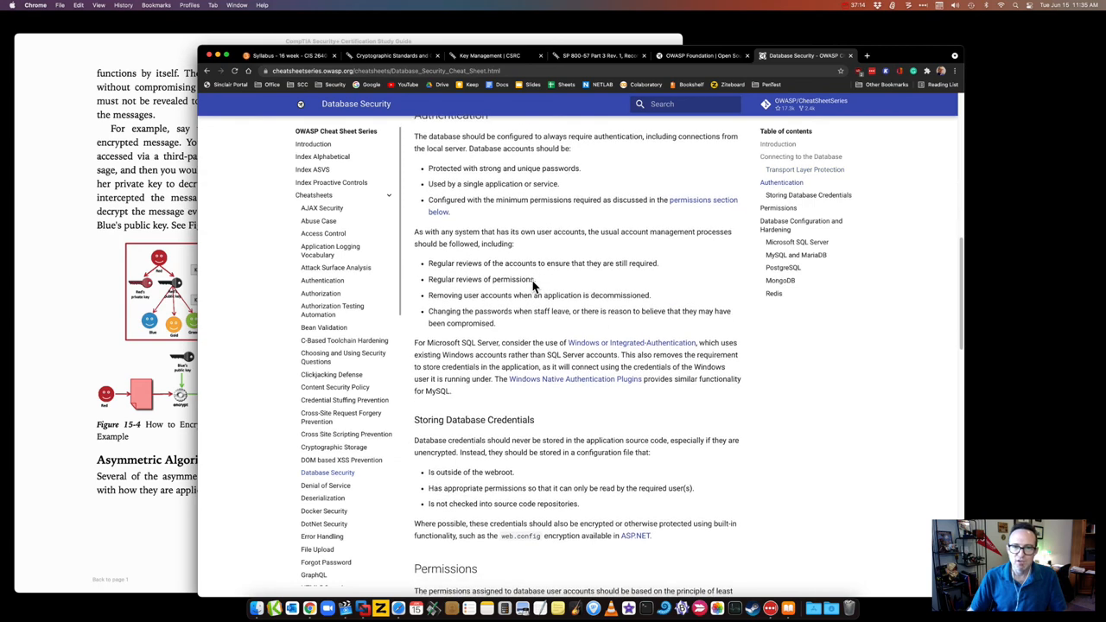
scroll(519, 311, down, 1)
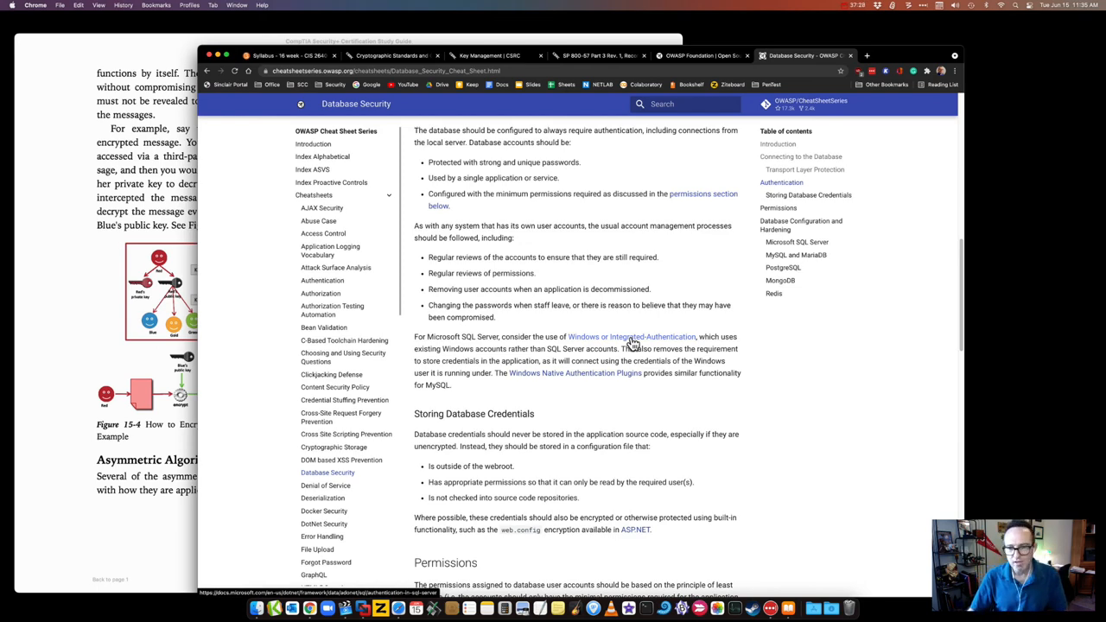
Step: Open the Windows authentication link as a new tab showing Microsoft's Authentication in SQL Server article
right_click(633, 343)
click(644, 342)
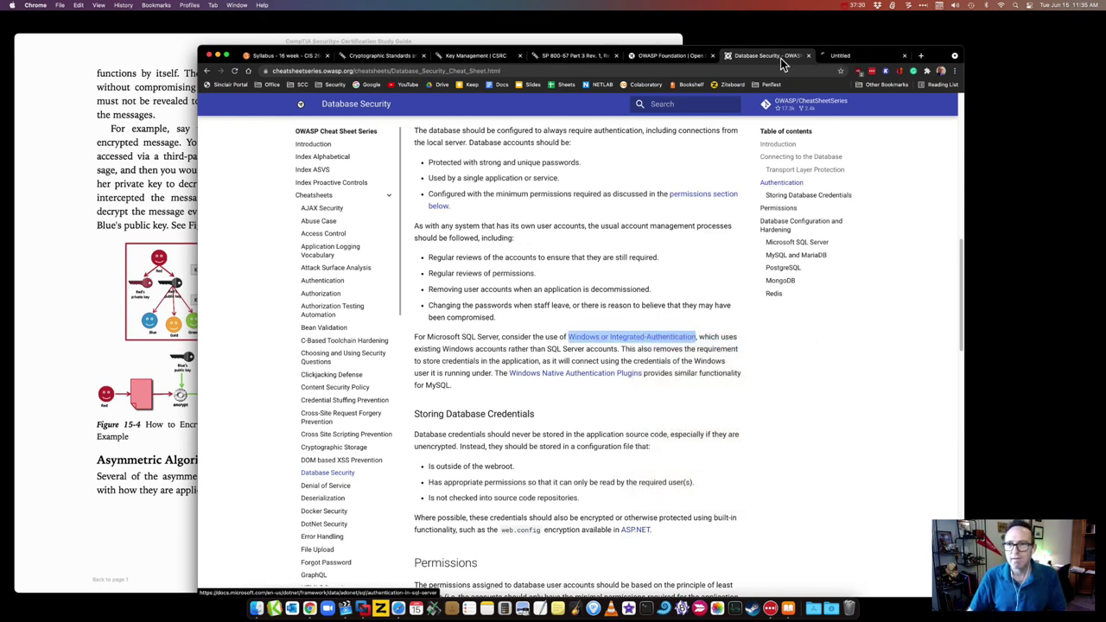
click(843, 56)
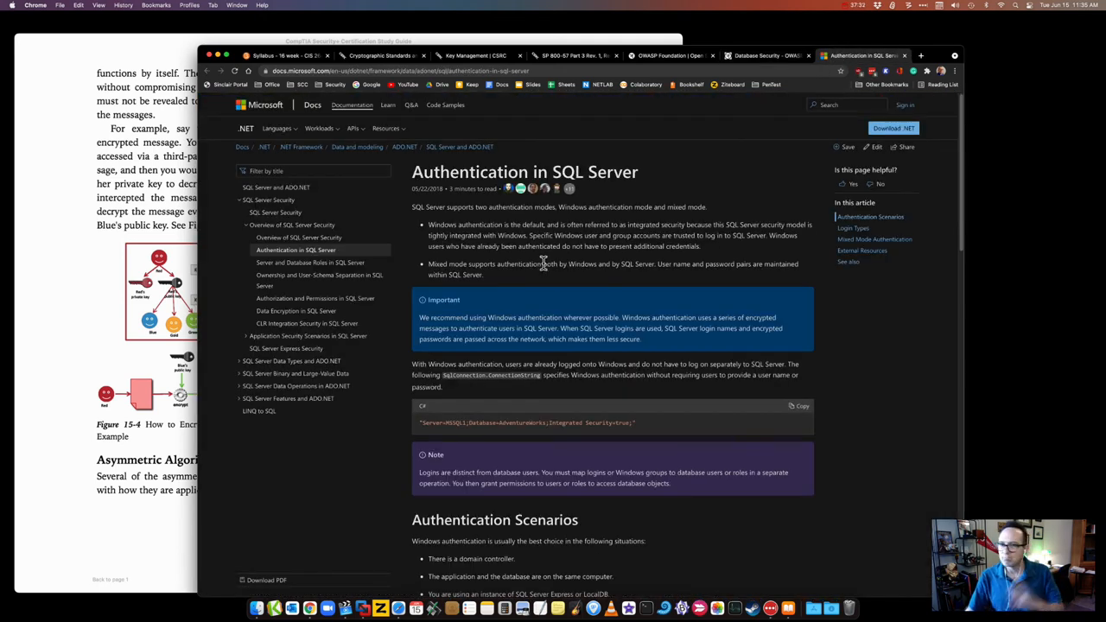
Step: Switch back to the Database Security cheat sheet, clear the link highlight, then revisit the SQL Server article
click(766, 56)
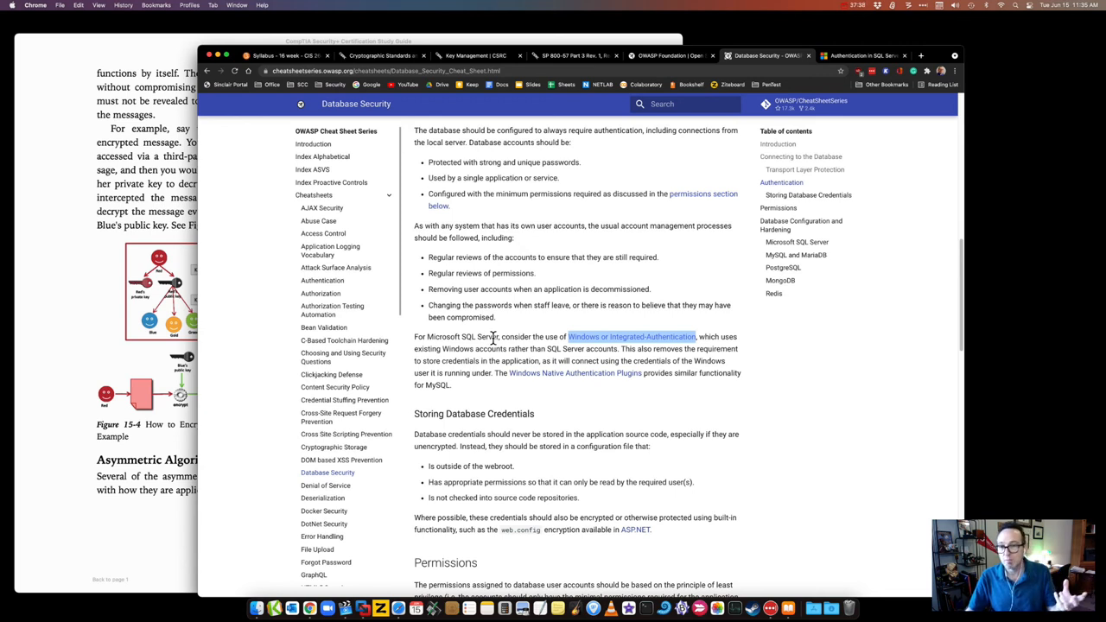
click(558, 276)
scroll(558, 285, down, 1)
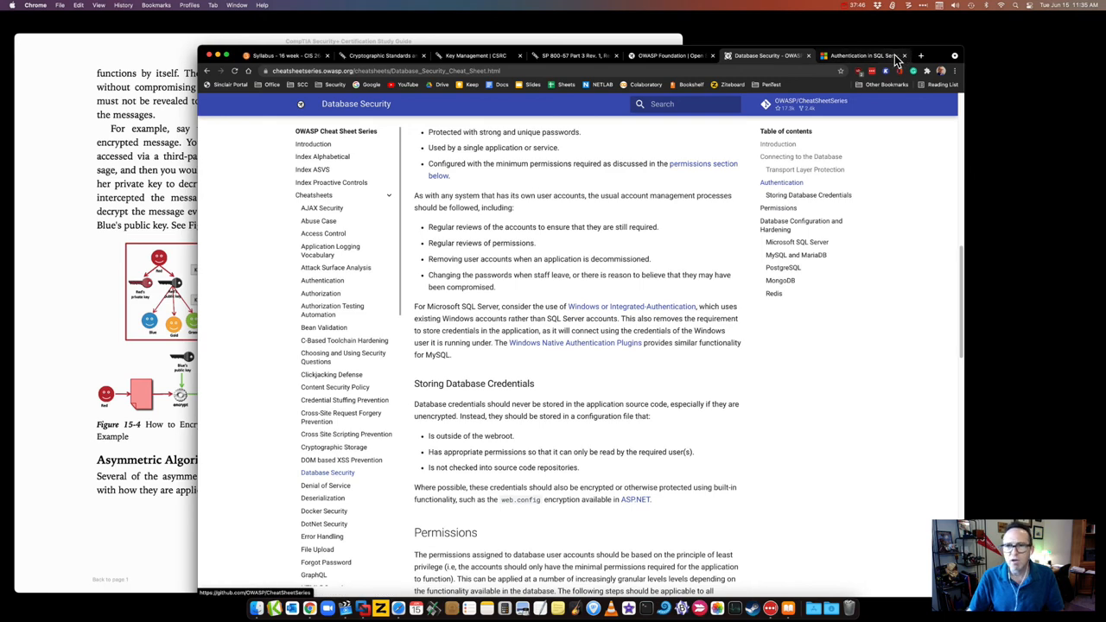
click(865, 56)
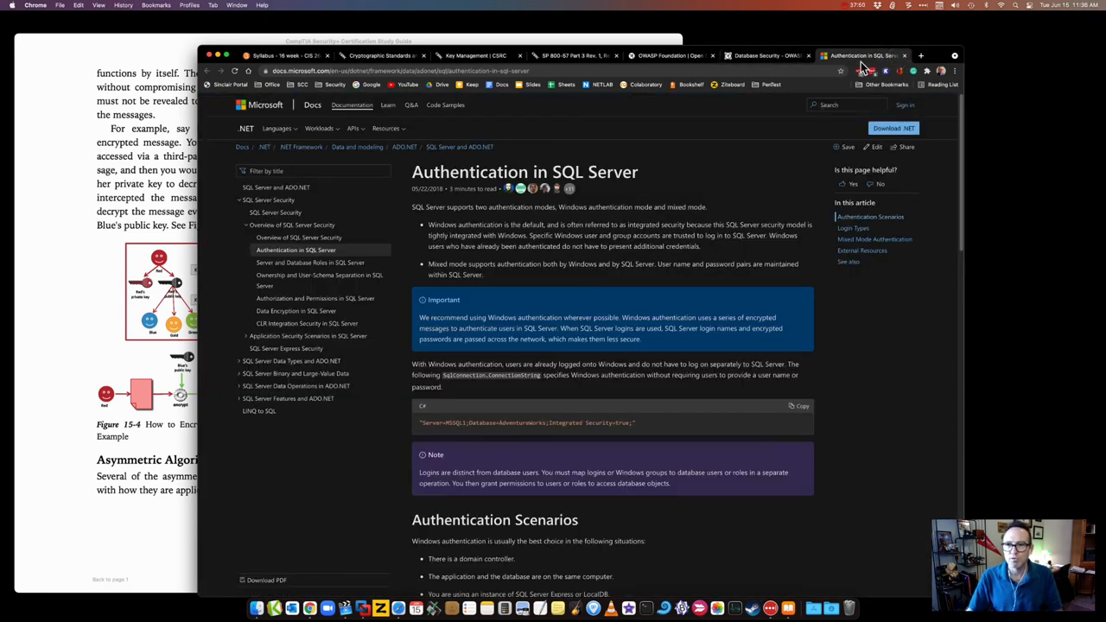
Step: Close the Authentication in SQL Server tab and bring the textbook window to the front
click(905, 55)
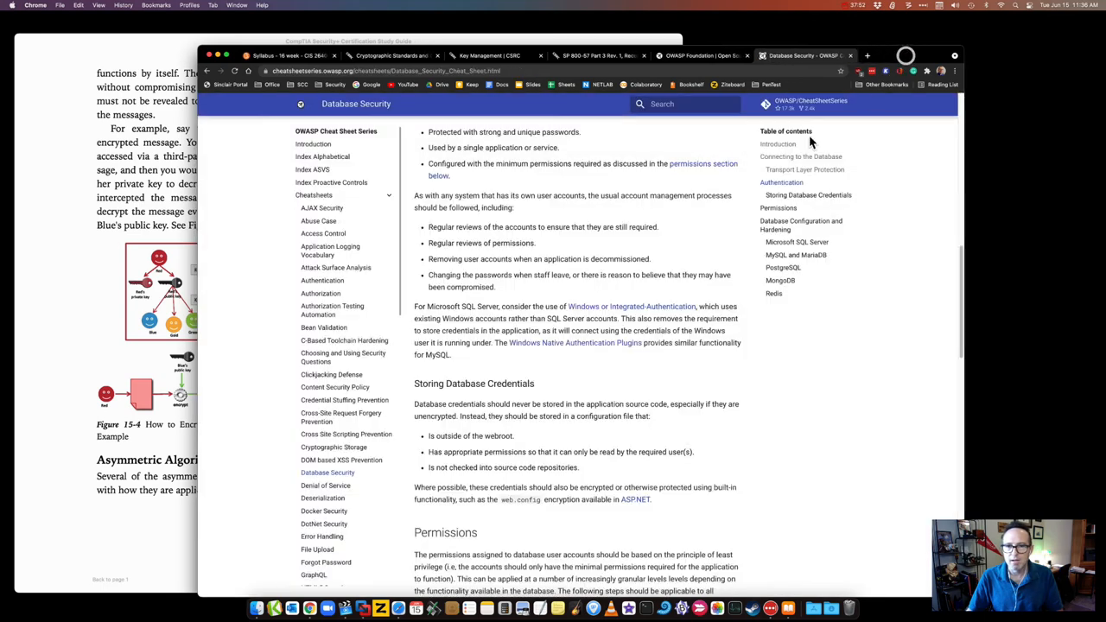
scroll(638, 259, down, 3)
scroll(638, 259, down, 3)
scroll(638, 262, down, 3)
scroll(637, 262, down, 5)
scroll(638, 262, down, 2)
scroll(638, 270, down, 3)
scroll(628, 272, down, 2)
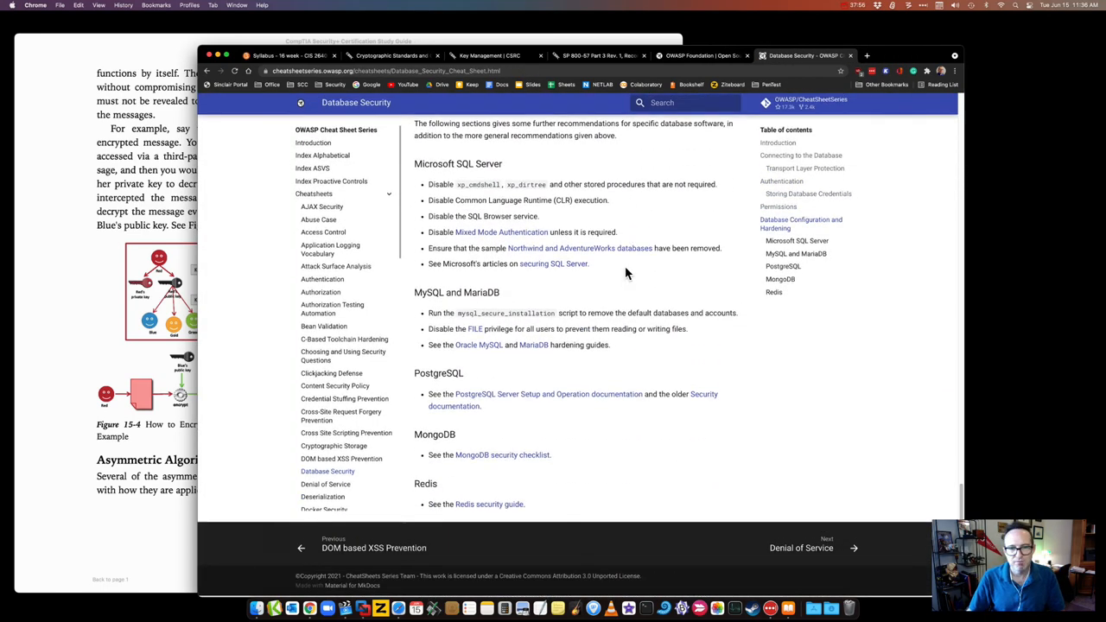
scroll(629, 289, up, 3)
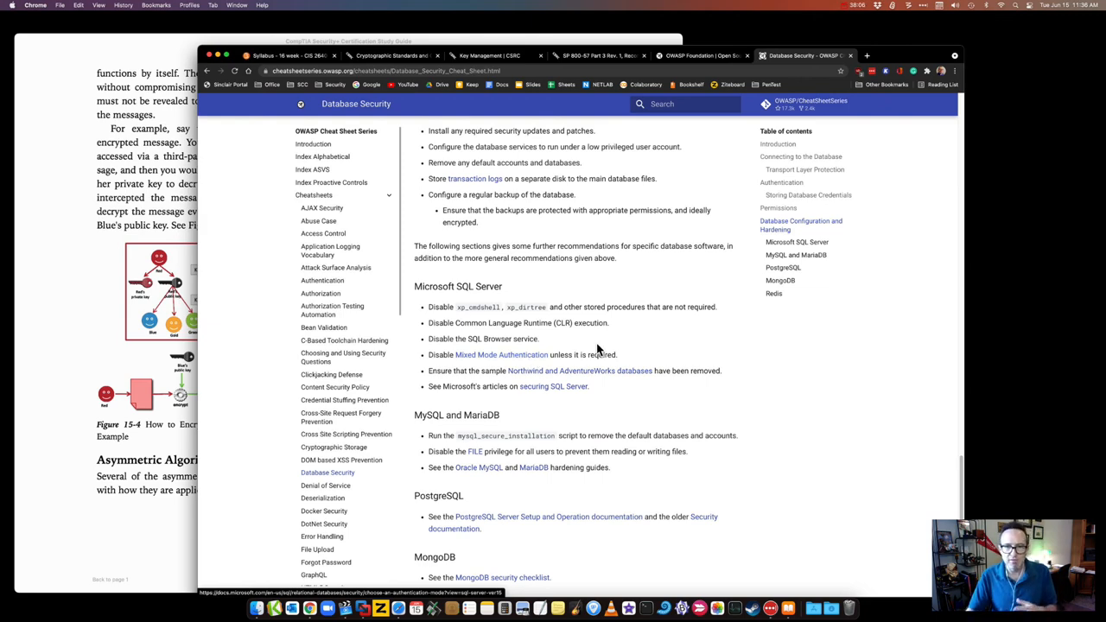
scroll(597, 349, up, 3)
scroll(600, 342, up, 1)
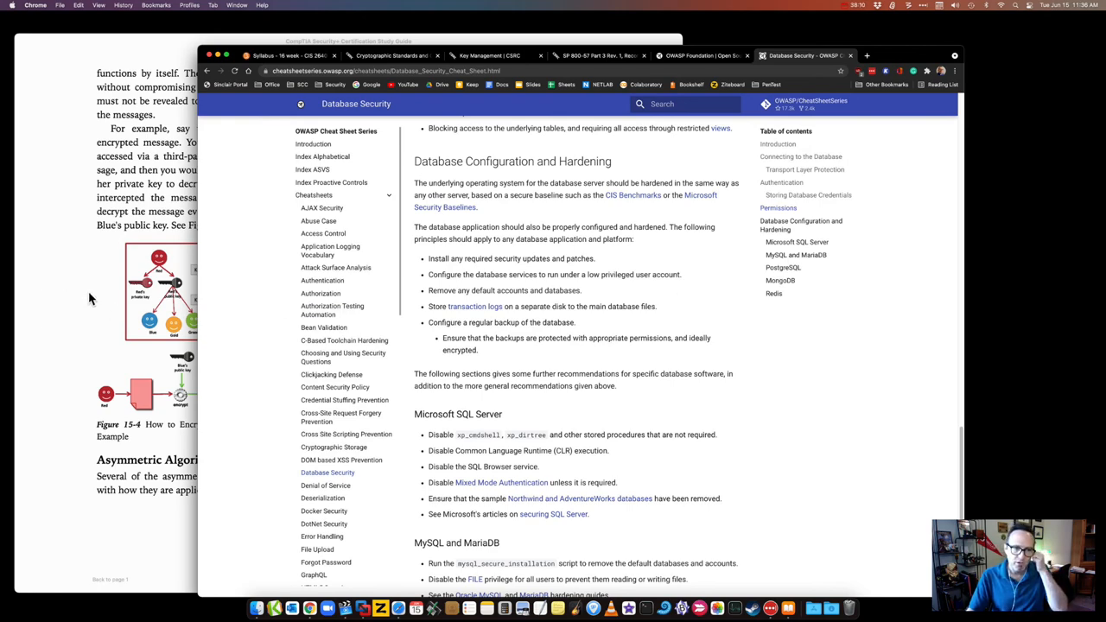
click(89, 295)
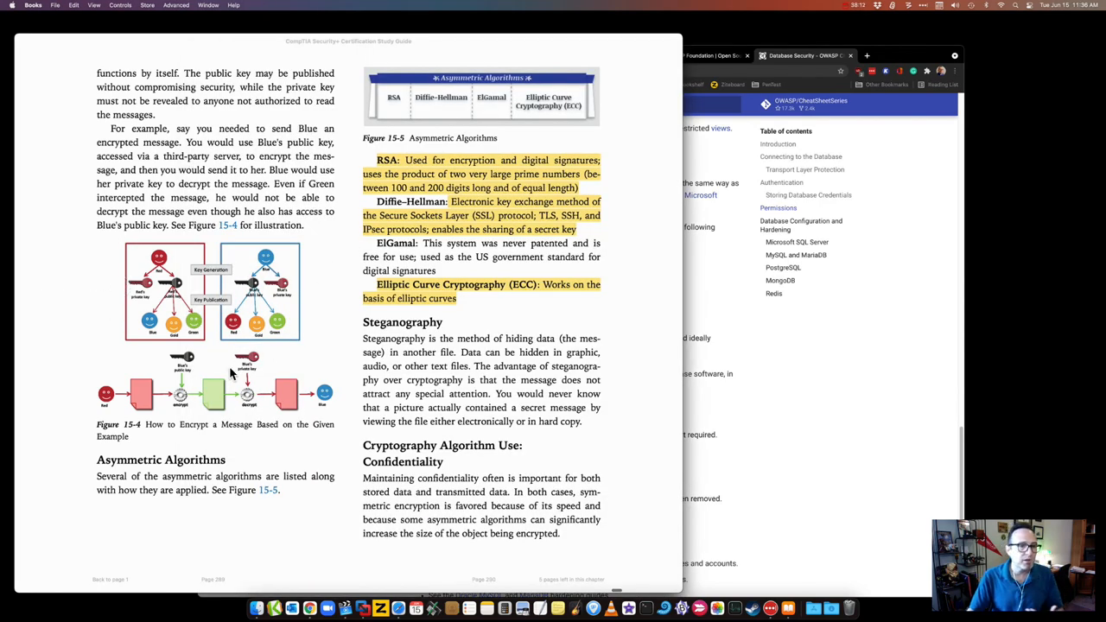
Step: Page the textbook back to the Symmetric Algorithms spread, then bring Chrome's cheat sheet forward
key(Left)
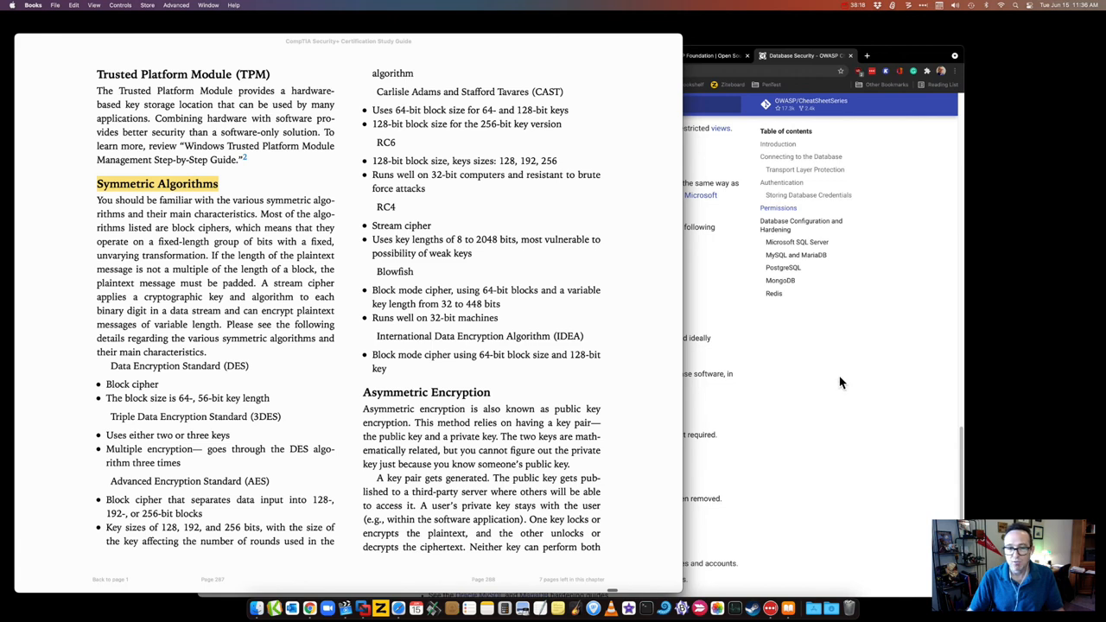
click(884, 407)
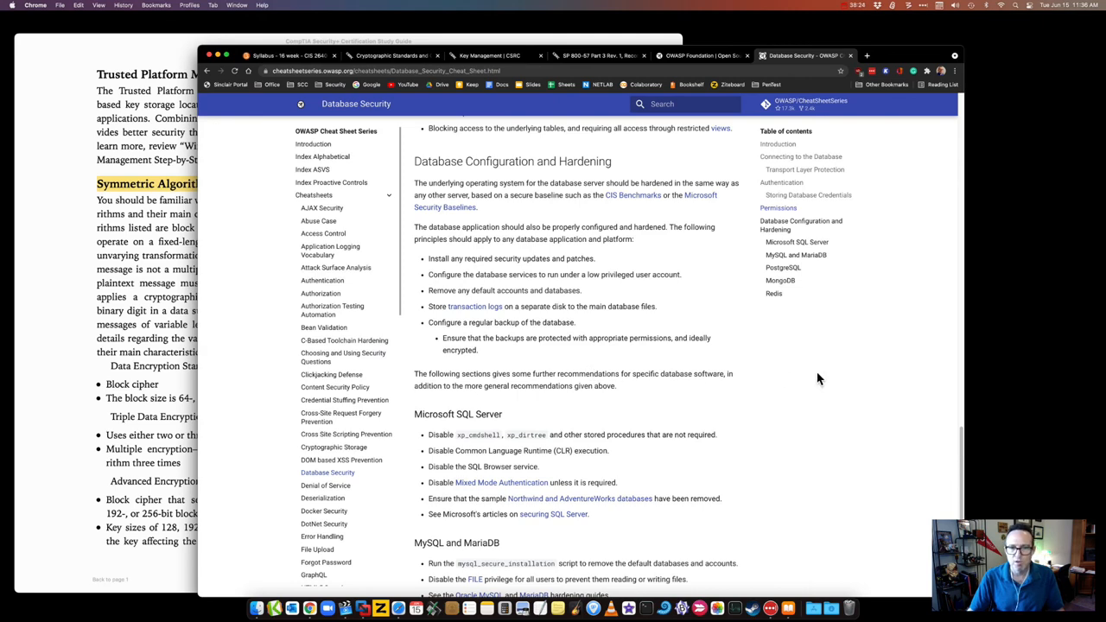
scroll(571, 384, down, 5)
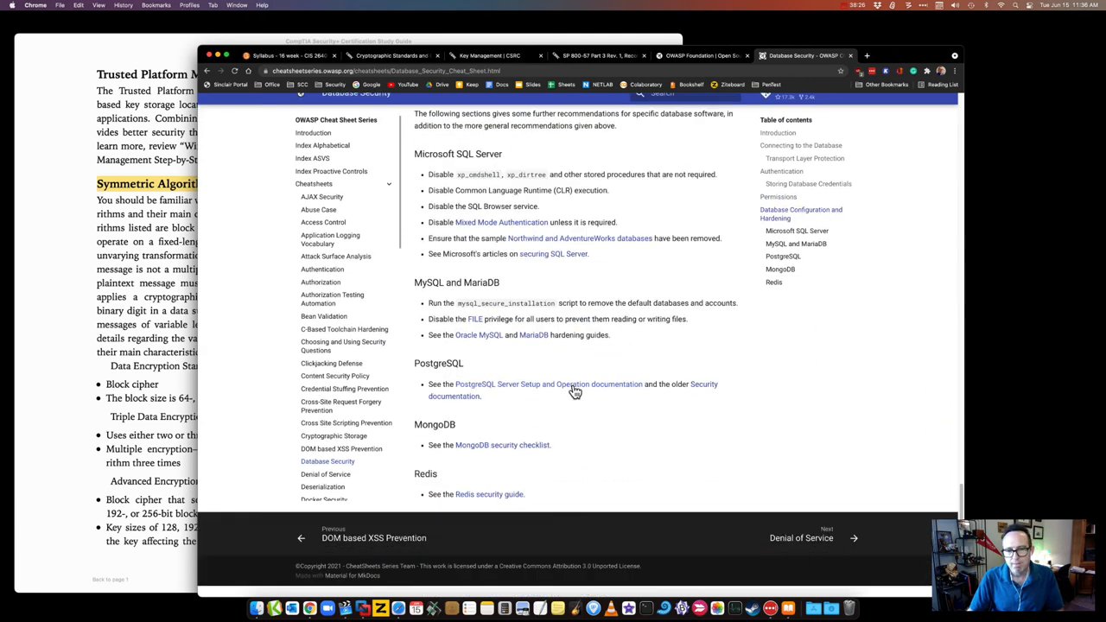
scroll(536, 458, up, 5)
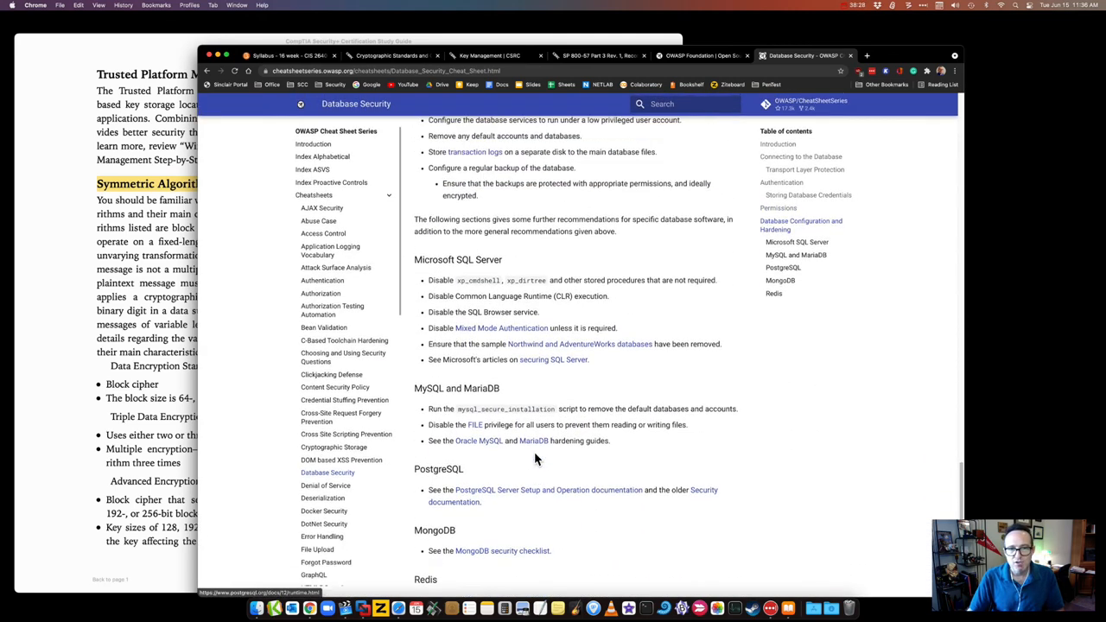
scroll(340, 415, down, 2)
scroll(339, 415, down, 2)
scroll(340, 415, down, 2)
scroll(336, 412, down, 2)
scroll(325, 484, up, 2)
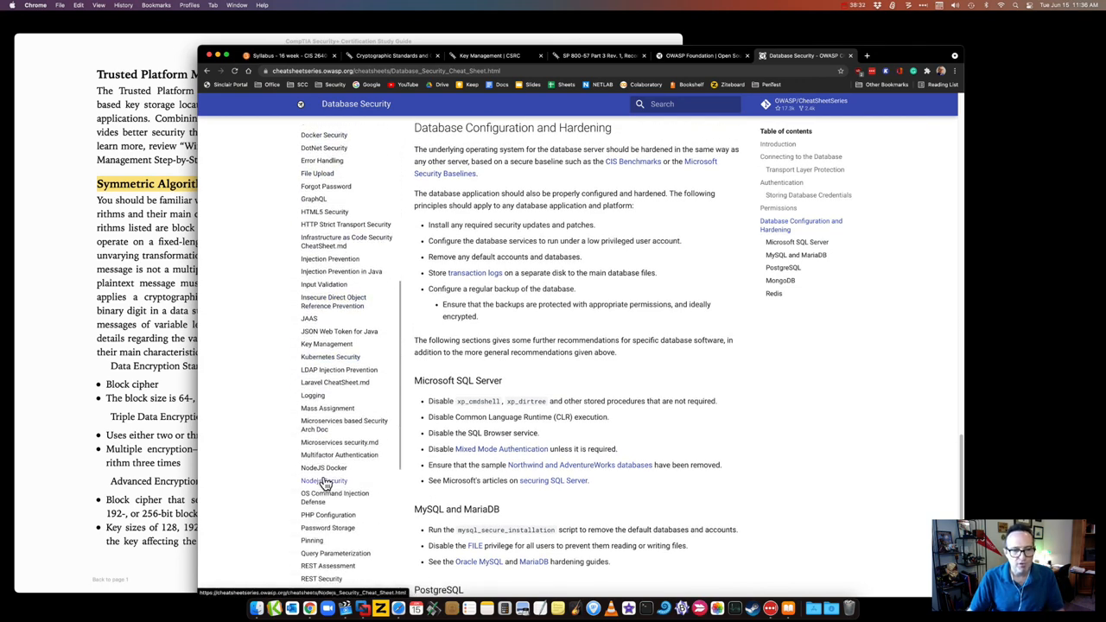
scroll(323, 480, up, 2)
scroll(321, 478, up, 1)
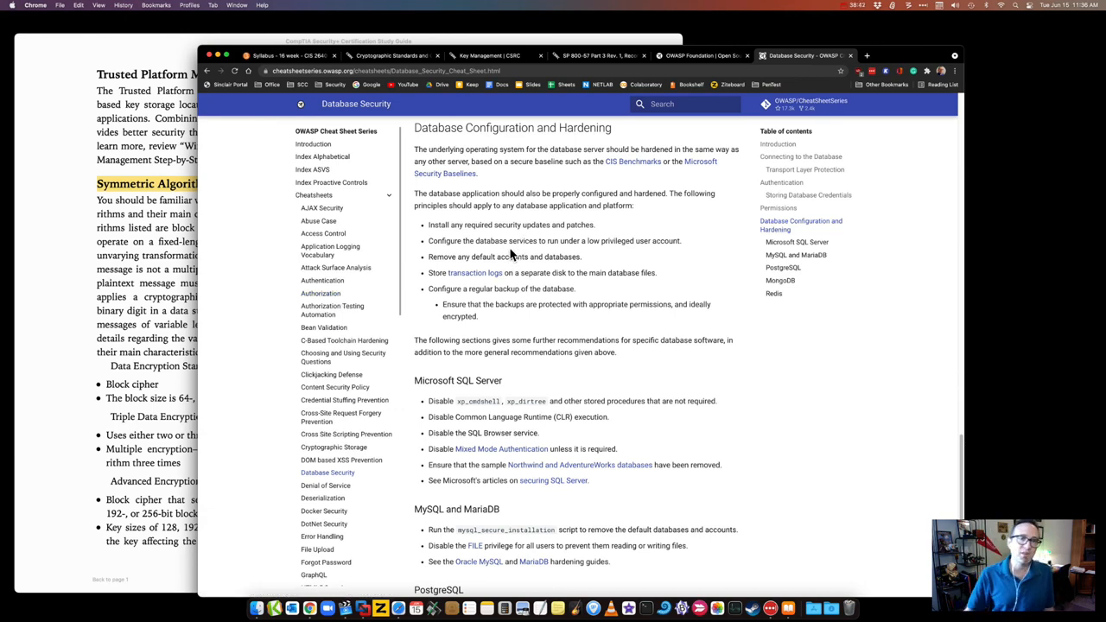
scroll(552, 245, up, 10)
scroll(552, 245, up, 3)
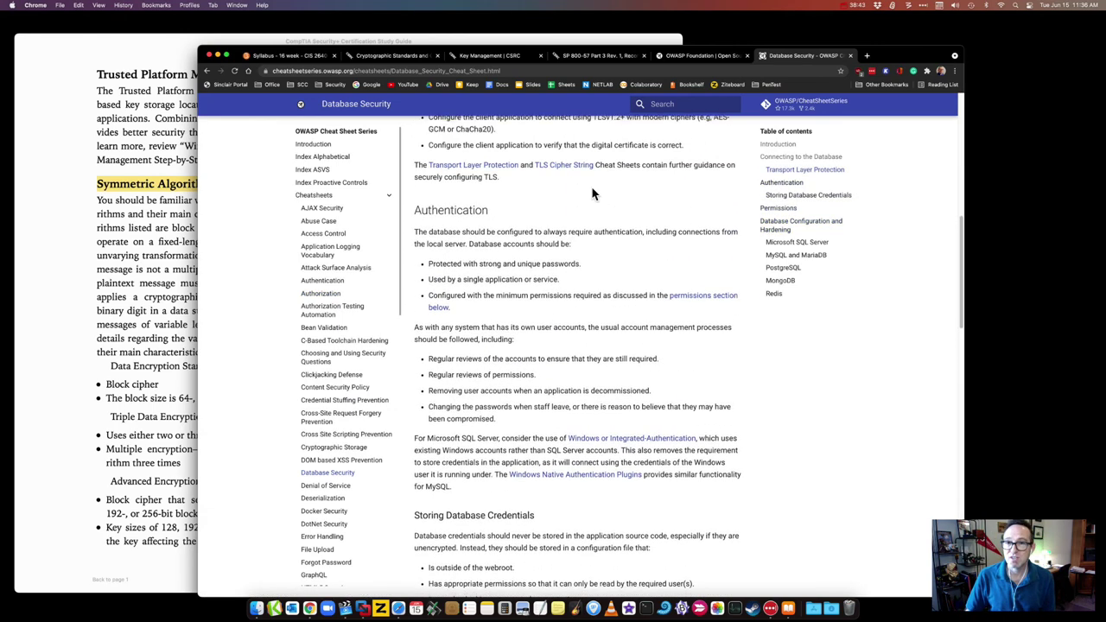
click(700, 55)
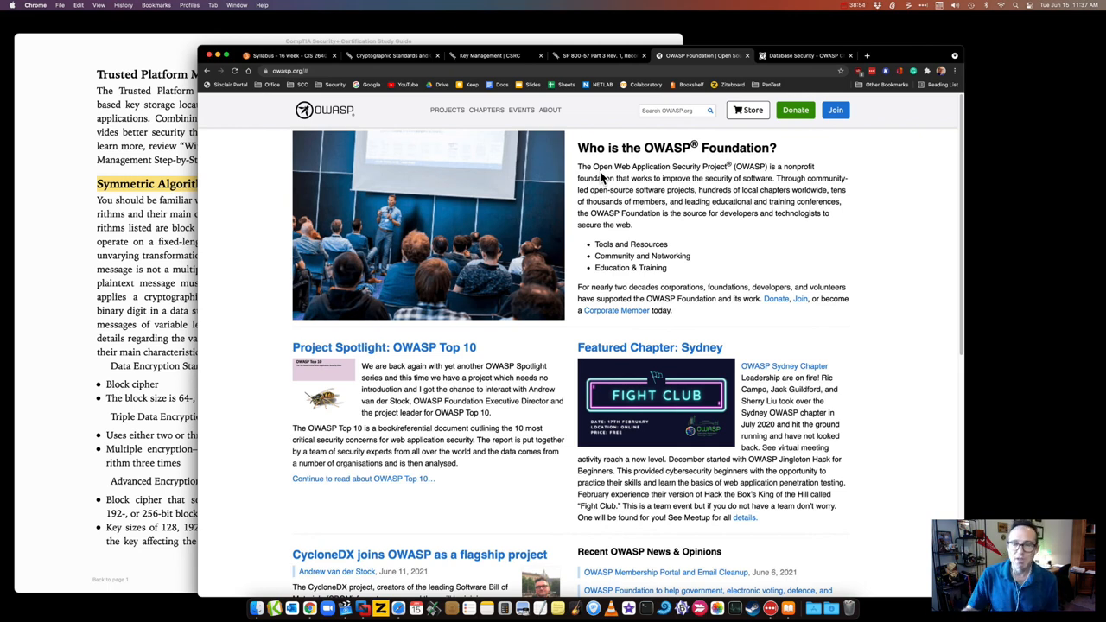
click(809, 56)
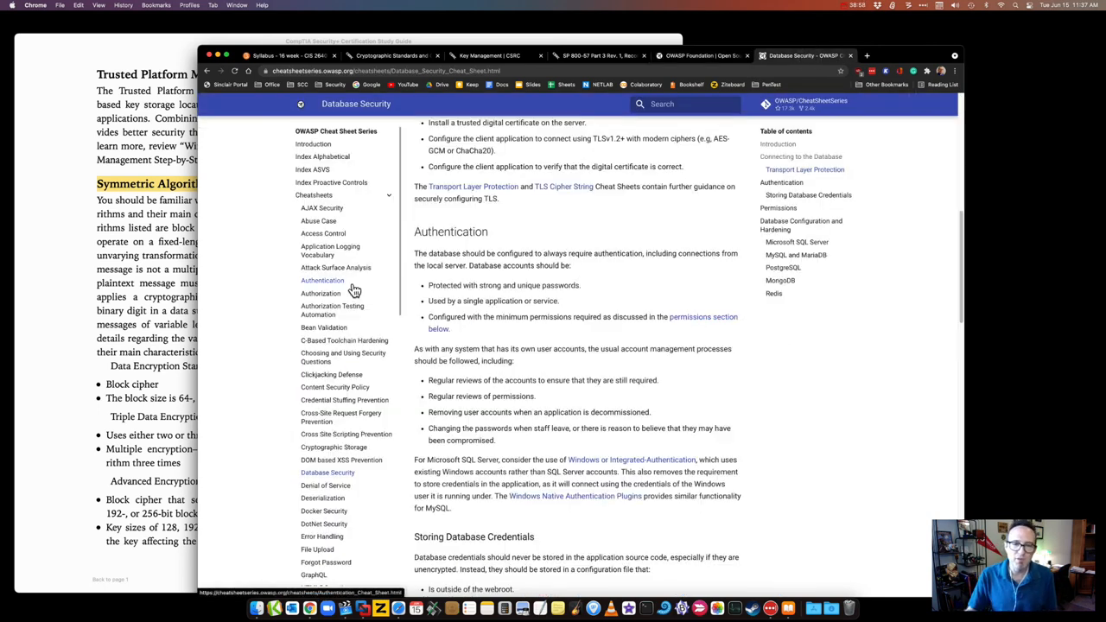
scroll(551, 298, down, 1)
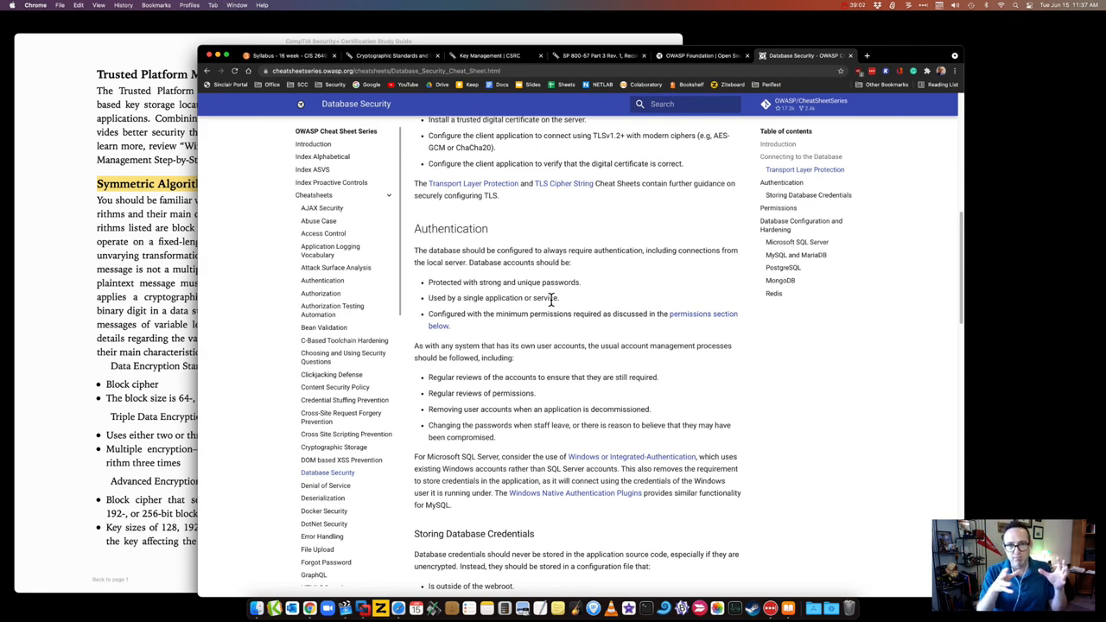
Step: Glance at the NIST Key Management and SP 800-57 Part 3 tabs, return to the cheat sheet, then front the textbook
click(496, 55)
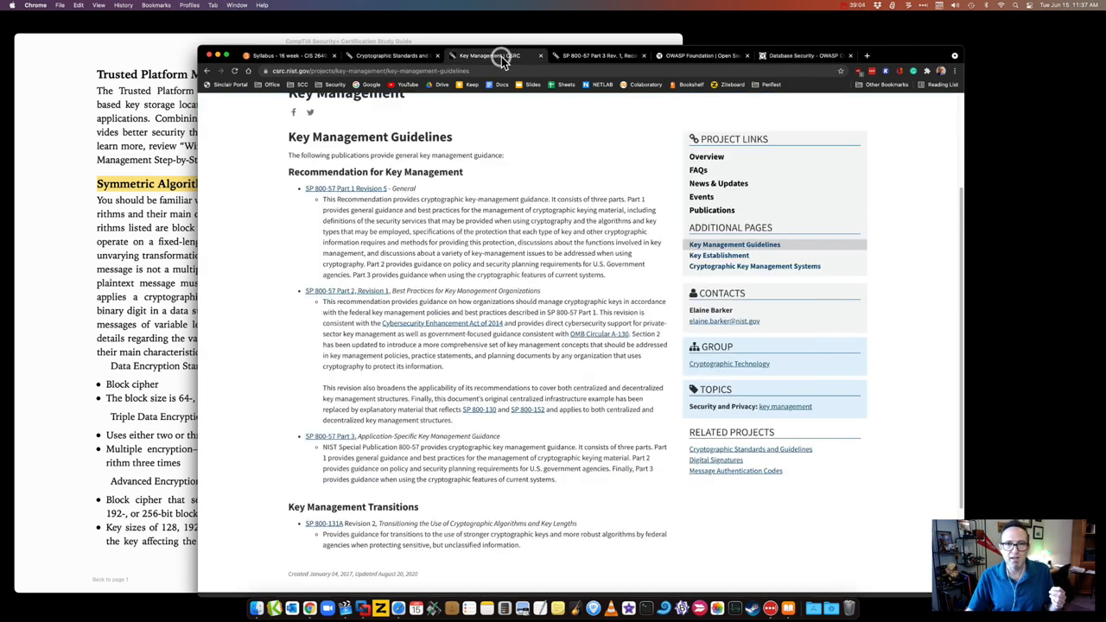
click(575, 55)
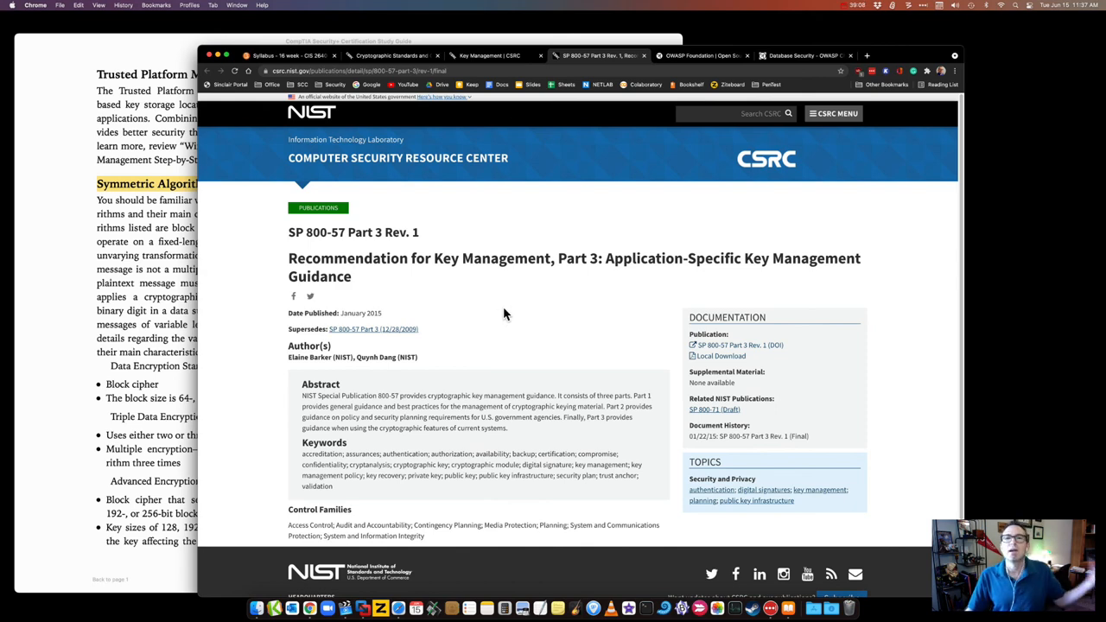
click(785, 58)
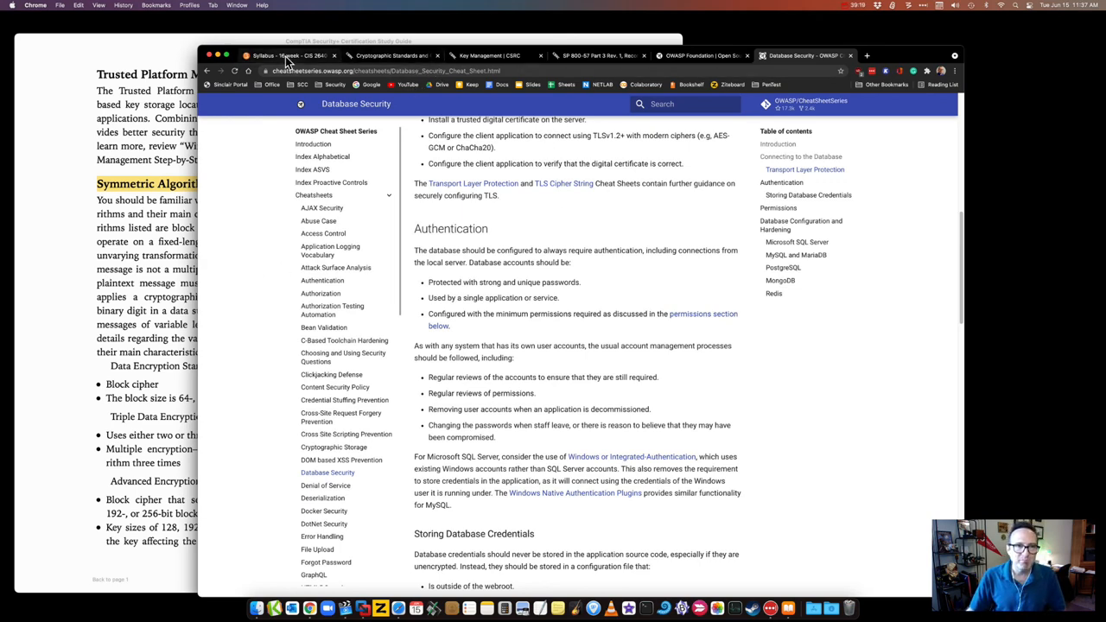
click(130, 259)
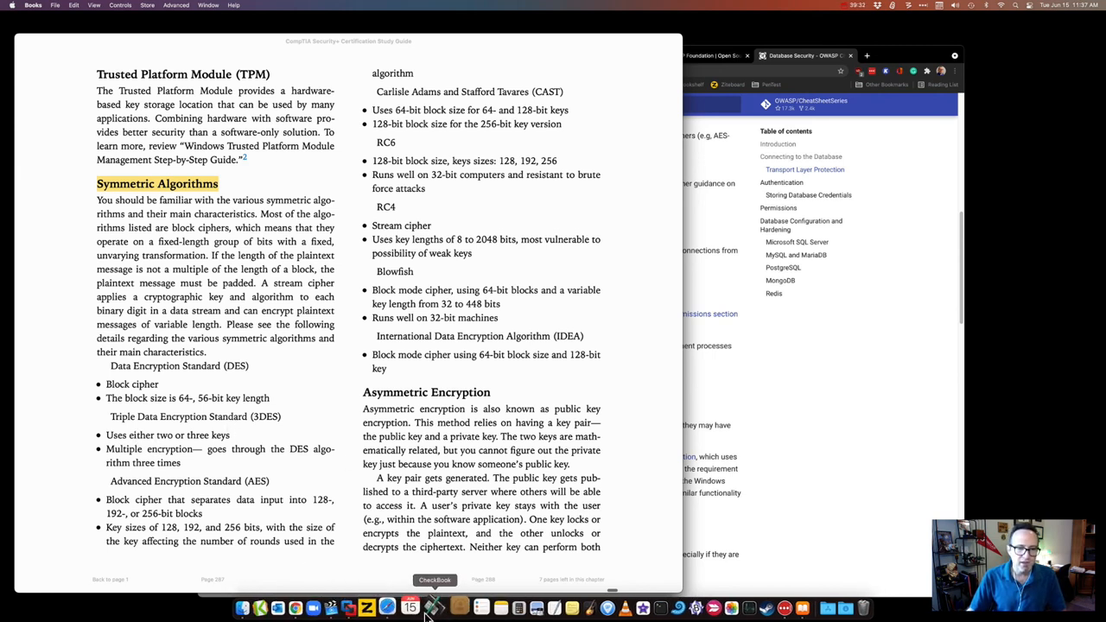
Step: On the Ziteboard canvas, draw the txt plaintext box and a small block box beneath it
click(368, 609)
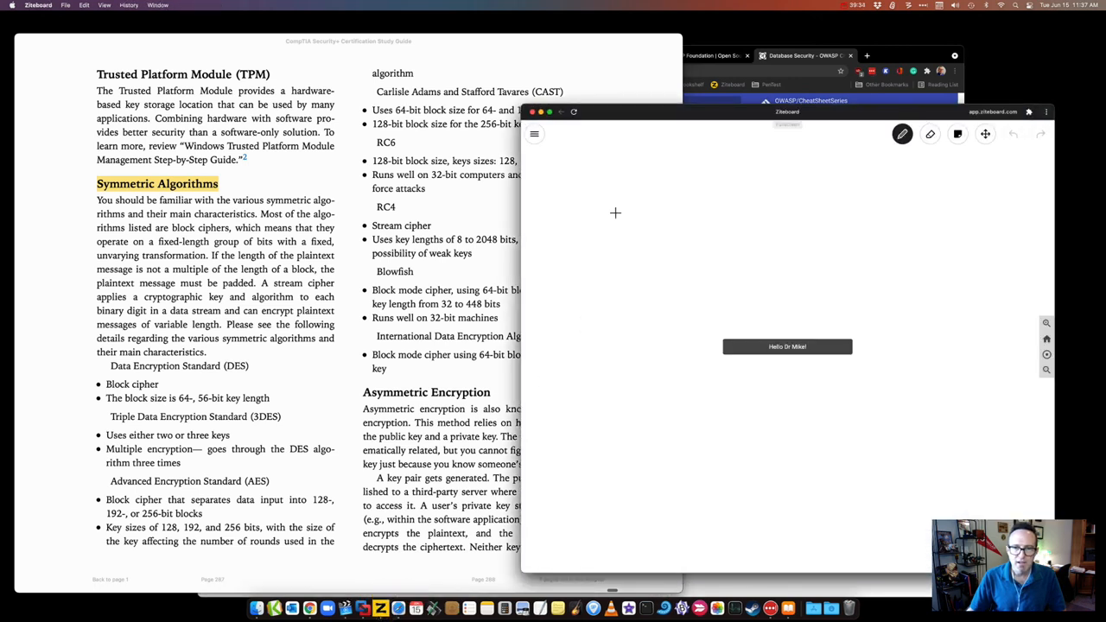
mouse_move(612, 213)
mouse_down()
mouse_move(638, 214)
mouse_move(648, 245)
mouse_move(685, 251)
mouse_move(698, 235)
mouse_up()
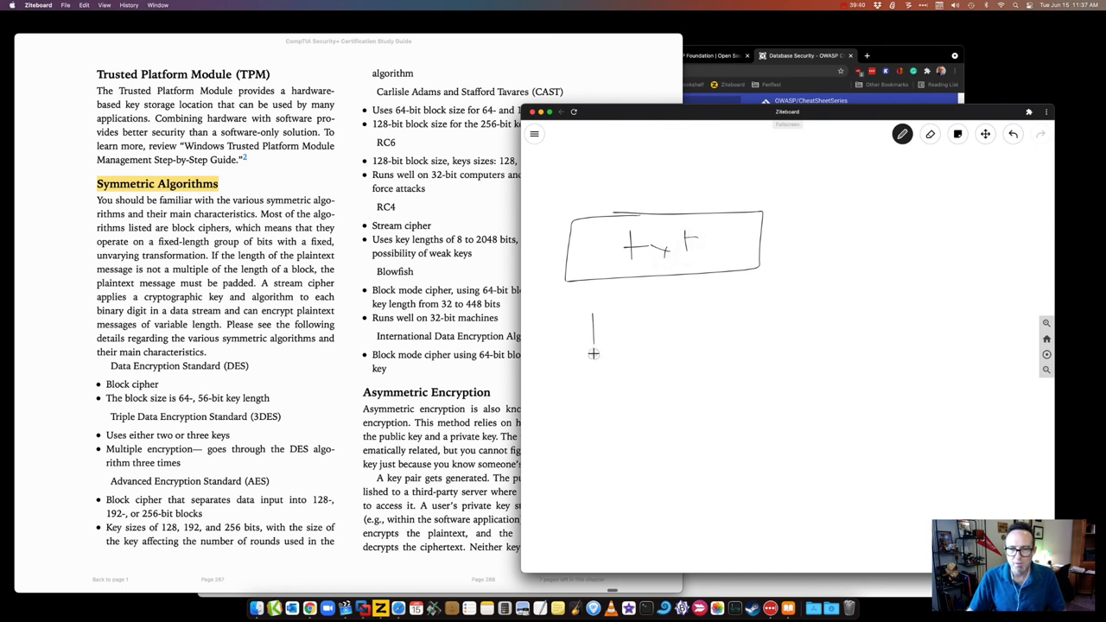
mouse_move(594, 310)
mouse_down()
mouse_move(654, 352)
mouse_move(594, 357)
mouse_up()
mouse_move(687, 333)
mouse_down()
mouse_move(705, 376)
mouse_move(804, 323)
mouse_move(810, 366)
mouse_up()
Step: Draw the En and Ea2 encryption curves linking the blocks down to a bottom output box
drag(806, 318, 822, 365)
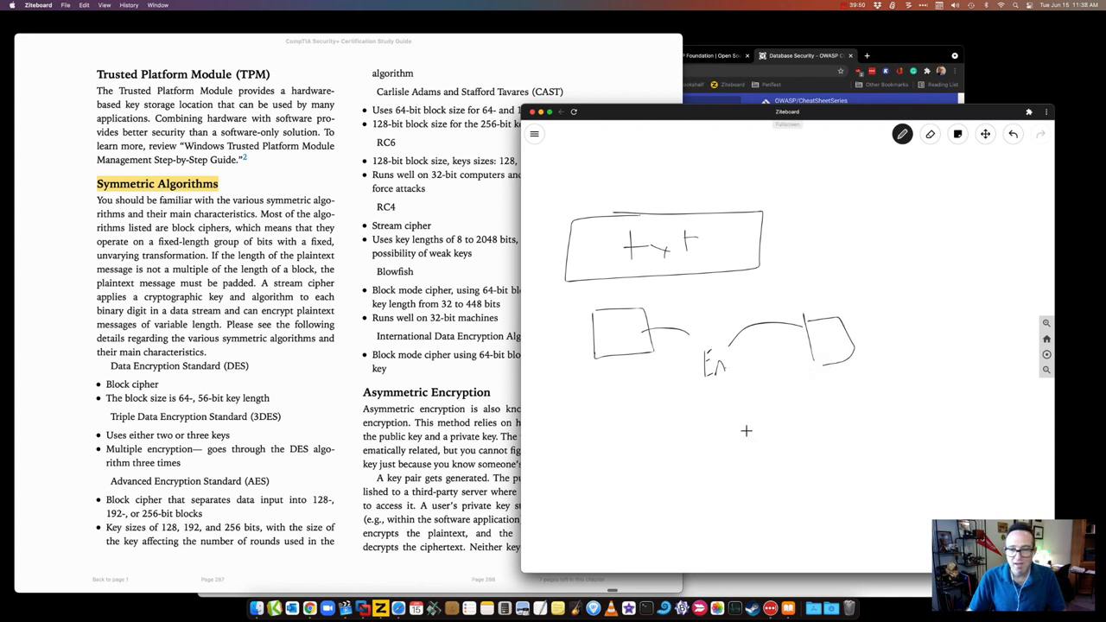
mouse_move(833, 405)
mouse_down()
mouse_move(712, 433)
mouse_move(723, 418)
mouse_move(723, 432)
mouse_move(752, 441)
mouse_up()
mouse_move(680, 423)
mouse_down()
mouse_move(674, 482)
mouse_move(740, 481)
mouse_up()
drag(744, 482, 767, 521)
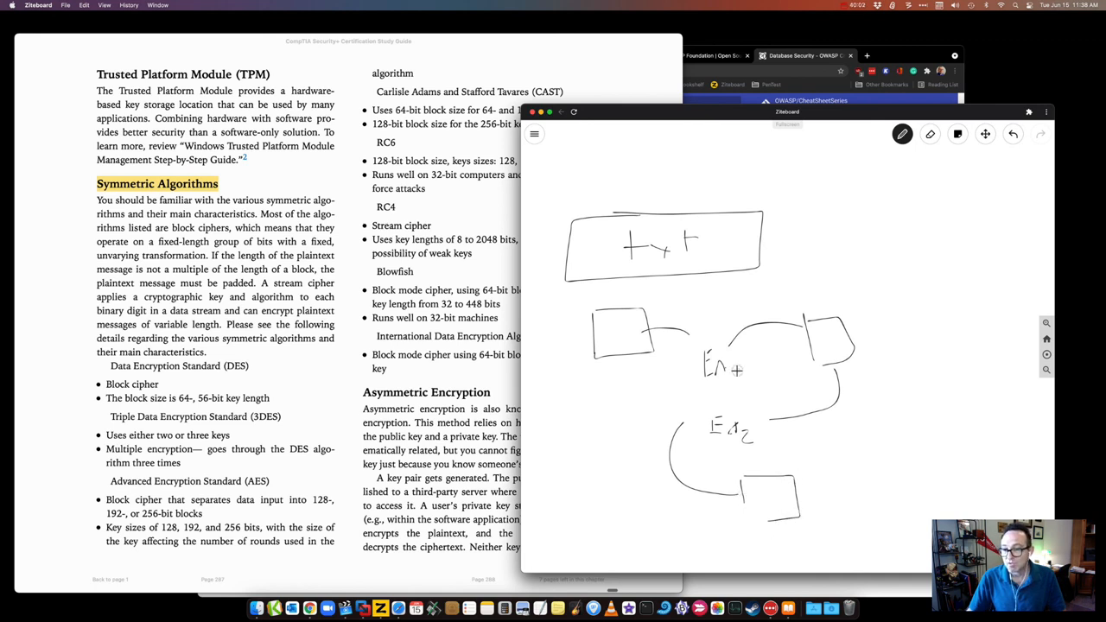
Step: Add dashes after the En and Ea2 labels and beside the lower block
drag(739, 370, 750, 370)
drag(769, 439, 787, 439)
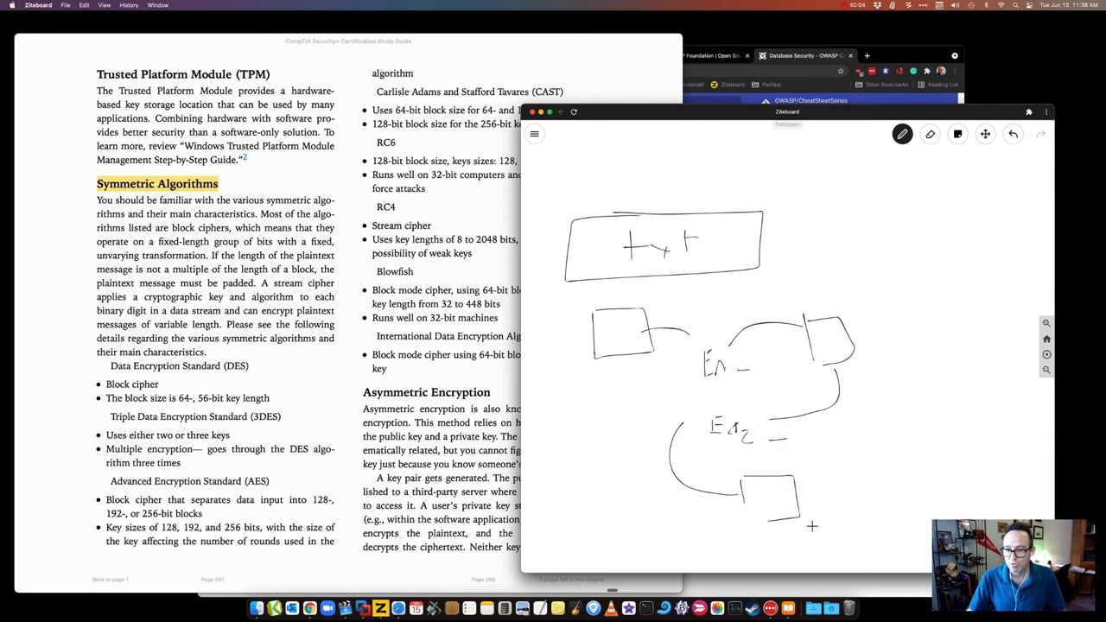
drag(812, 524, 828, 522)
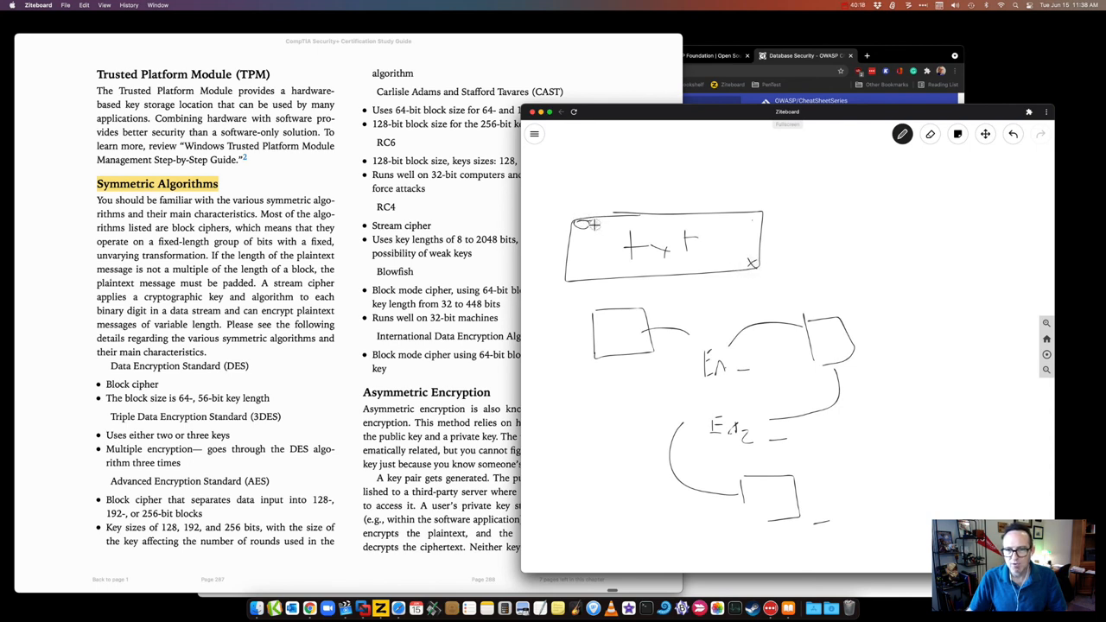
Step: Mark bit ticks along the plaintext box's top and draw the output line leading right
drag(602, 216, 612, 223)
drag(624, 216, 636, 223)
mouse_move(646, 216)
mouse_down()
mouse_move(643, 200)
mouse_move(803, 216)
mouse_move(852, 202)
mouse_move(813, 209)
mouse_move(865, 234)
mouse_up()
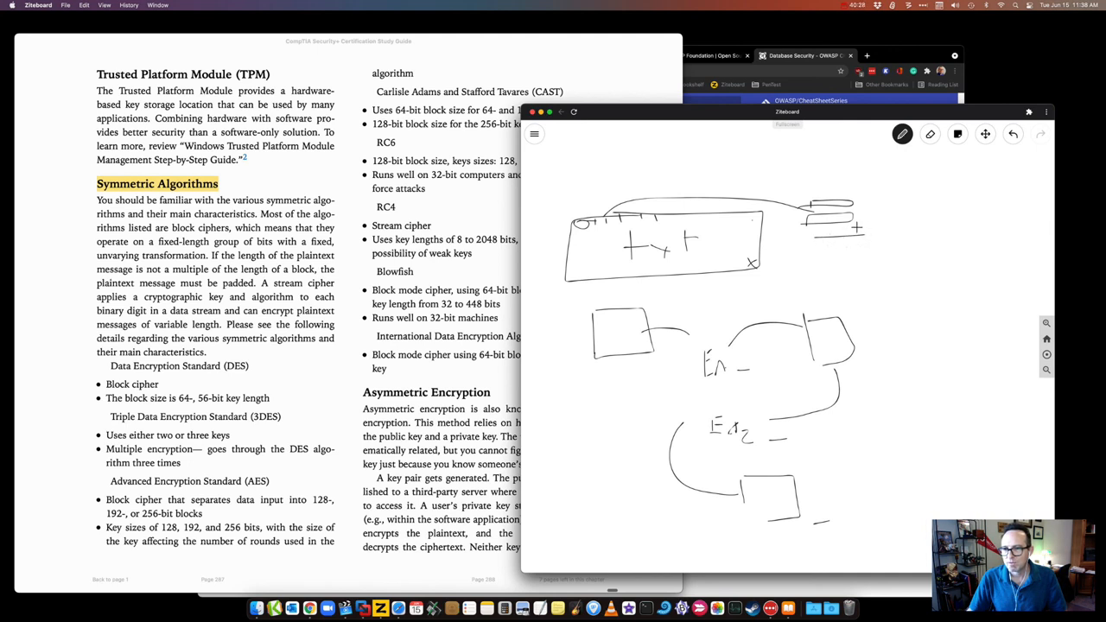
drag(860, 217, 912, 215)
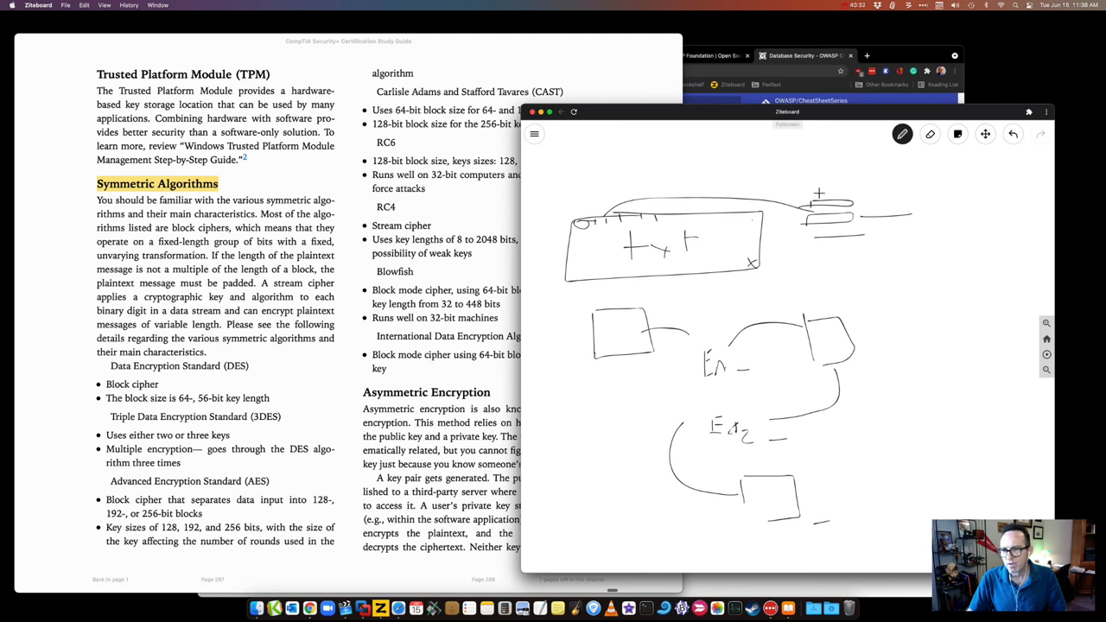
Step: Sketch the keystream shape with an arrow into the XOR stage, label the output 'et', and circle a bit in the left block
mouse_move(828, 197)
mouse_down()
mouse_move(772, 202)
mouse_move(781, 204)
mouse_up()
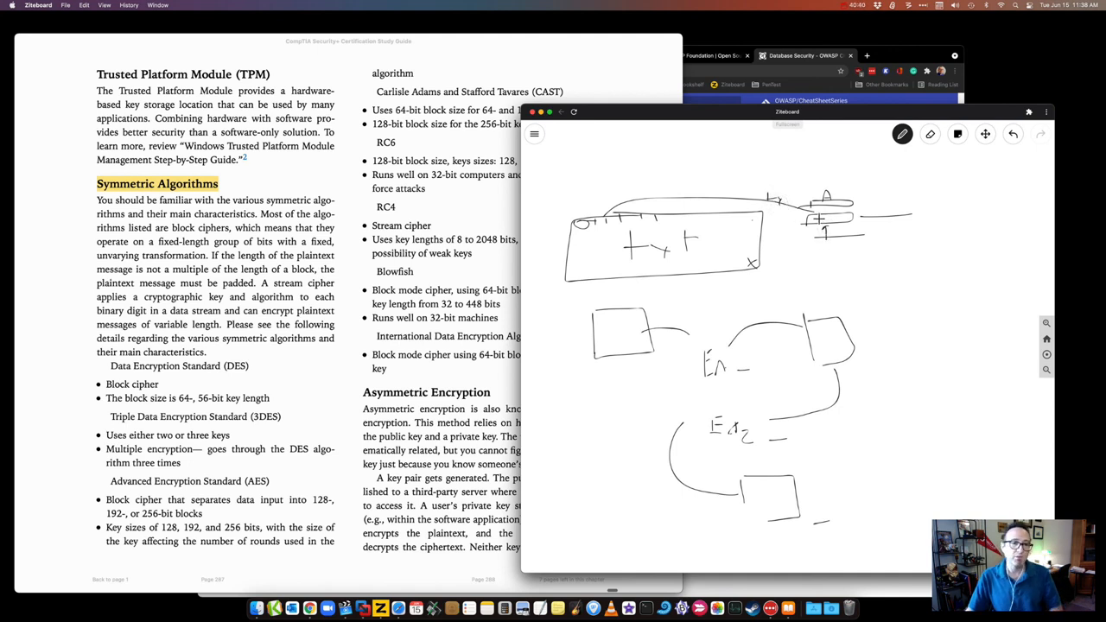
mouse_move(813, 251)
mouse_down()
mouse_move(812, 264)
mouse_move(852, 254)
mouse_move(871, 279)
mouse_move(821, 234)
mouse_up()
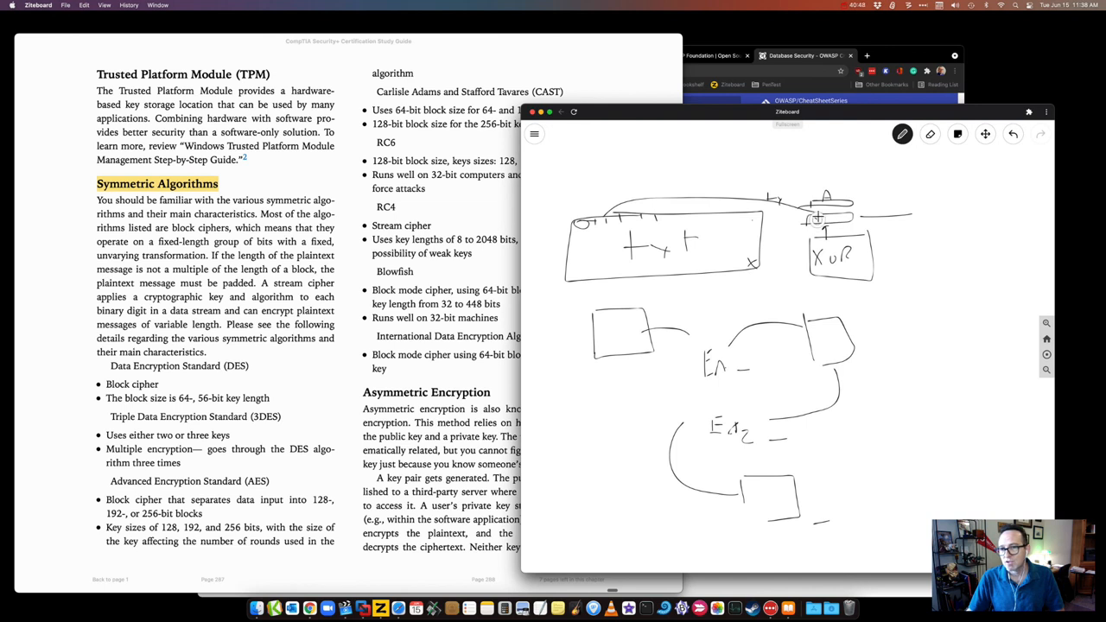
drag(811, 216, 847, 221)
mouse_move(926, 216)
mouse_down()
mouse_move(949, 223)
mouse_move(955, 209)
mouse_up()
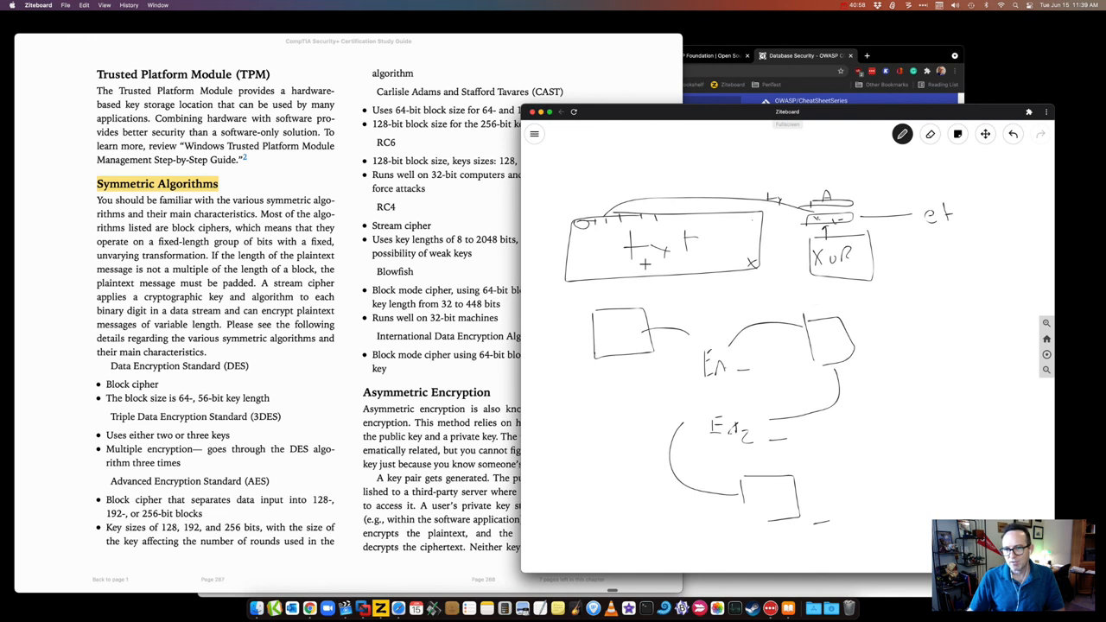
drag(608, 315, 802, 262)
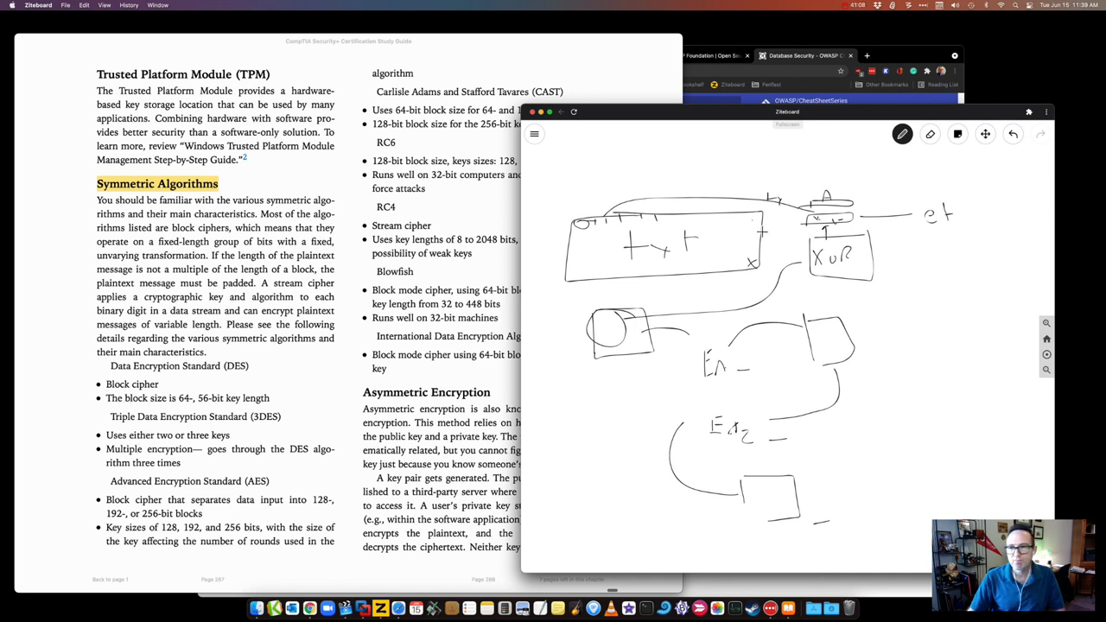
Step: Clear the whiteboard, front the textbook and select its stream cipher paragraph
double_click(930, 134)
click(323, 264)
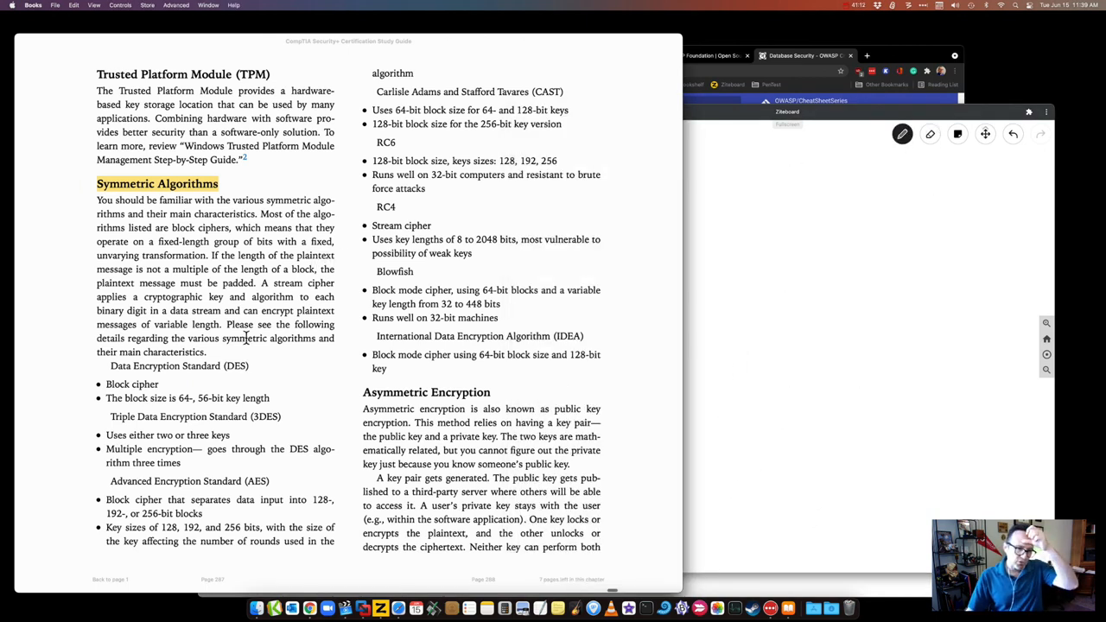
mouse_move(261, 284)
mouse_down()
mouse_move(337, 344)
mouse_move(337, 356)
mouse_up()
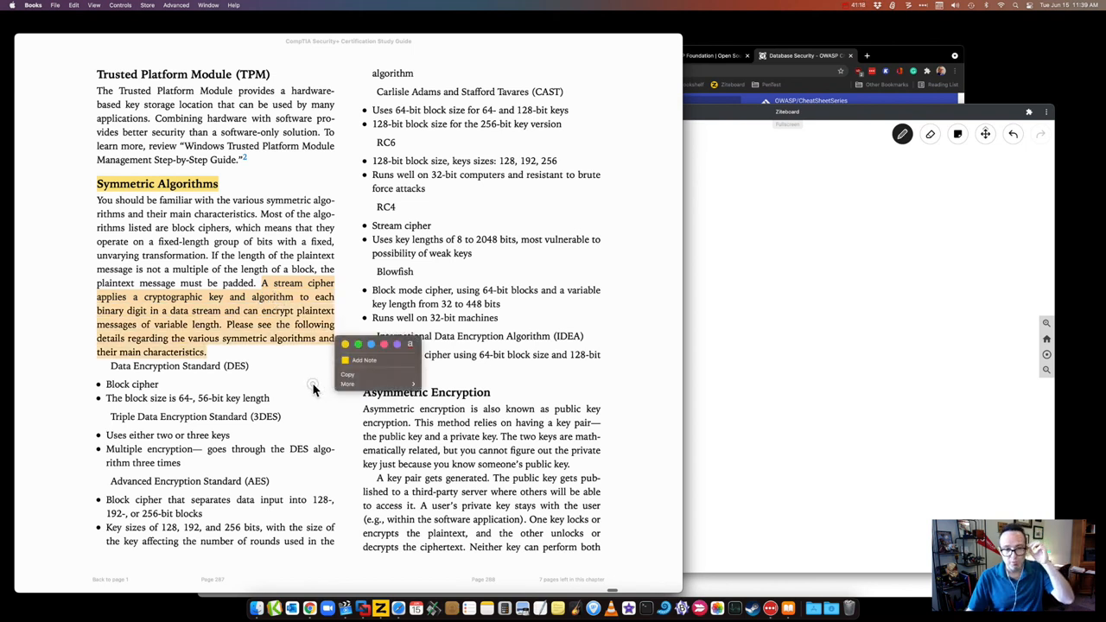
click(312, 383)
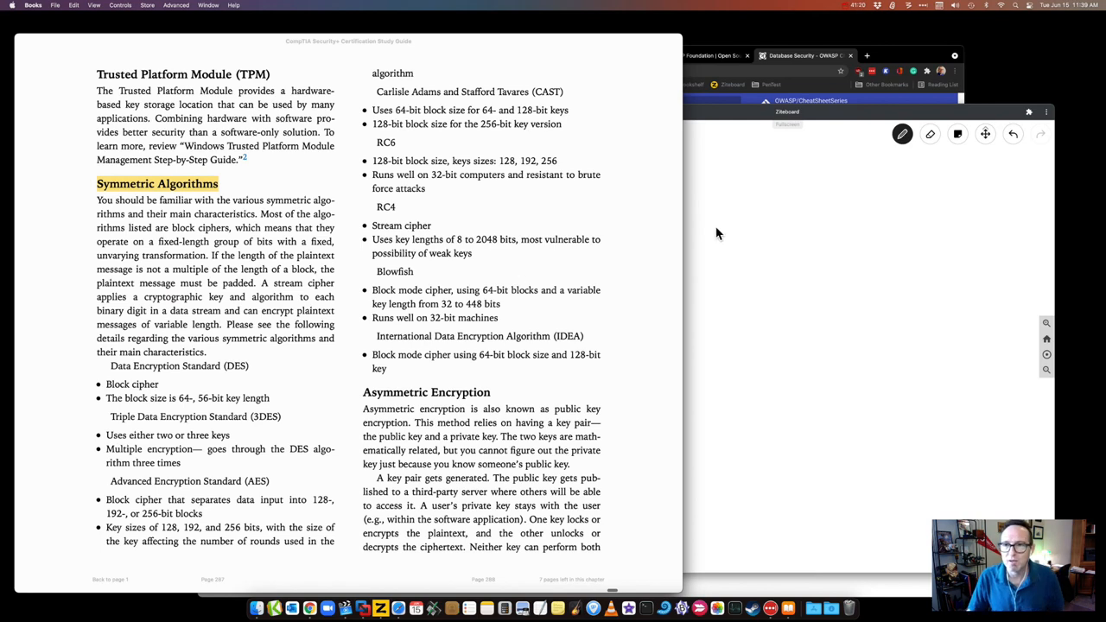
Step: Move the Ziteboard window aside, close it, and bring the OWASP Database Security page forward
drag(723, 110, 574, 121)
click(532, 113)
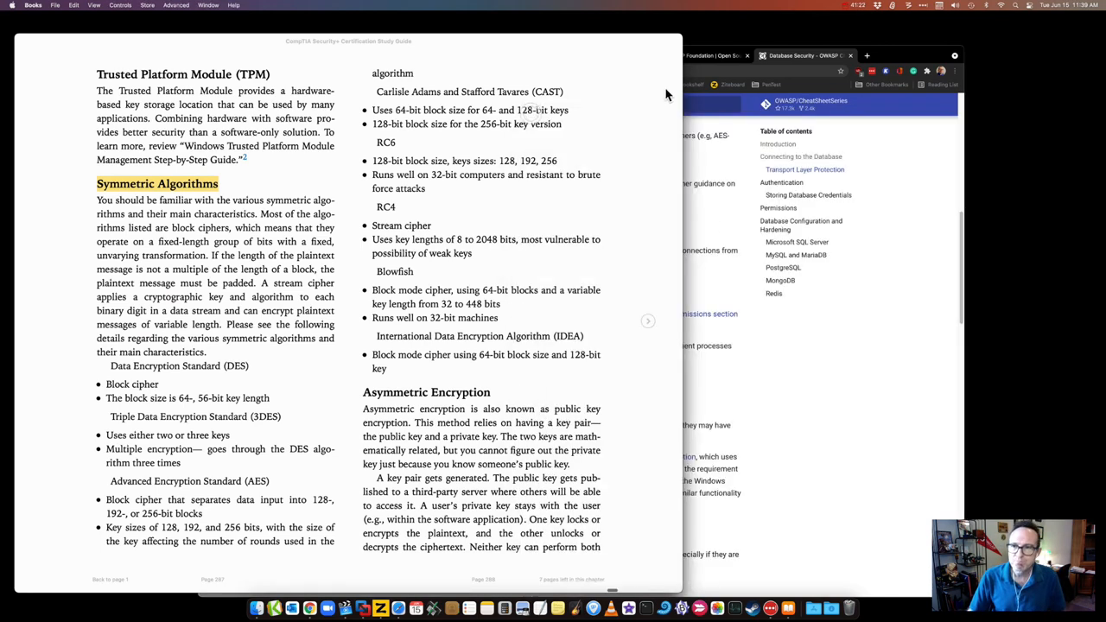
click(795, 57)
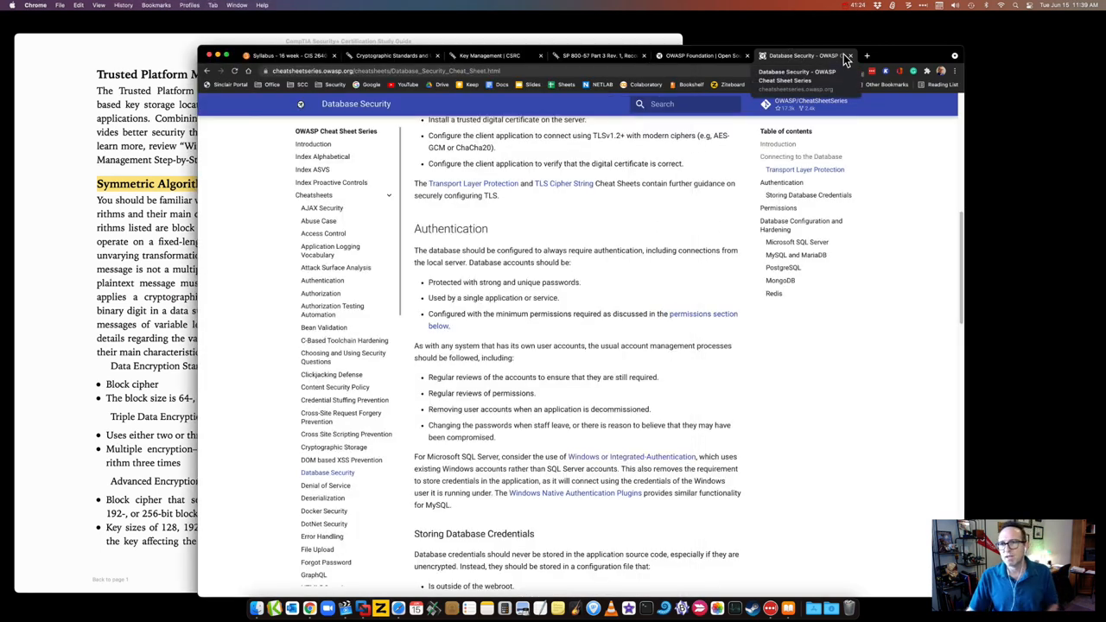
Step: Close the Database Security and OWASP Foundation tabs, leaving the NIST SP 800-57 Part 3 page
click(851, 56)
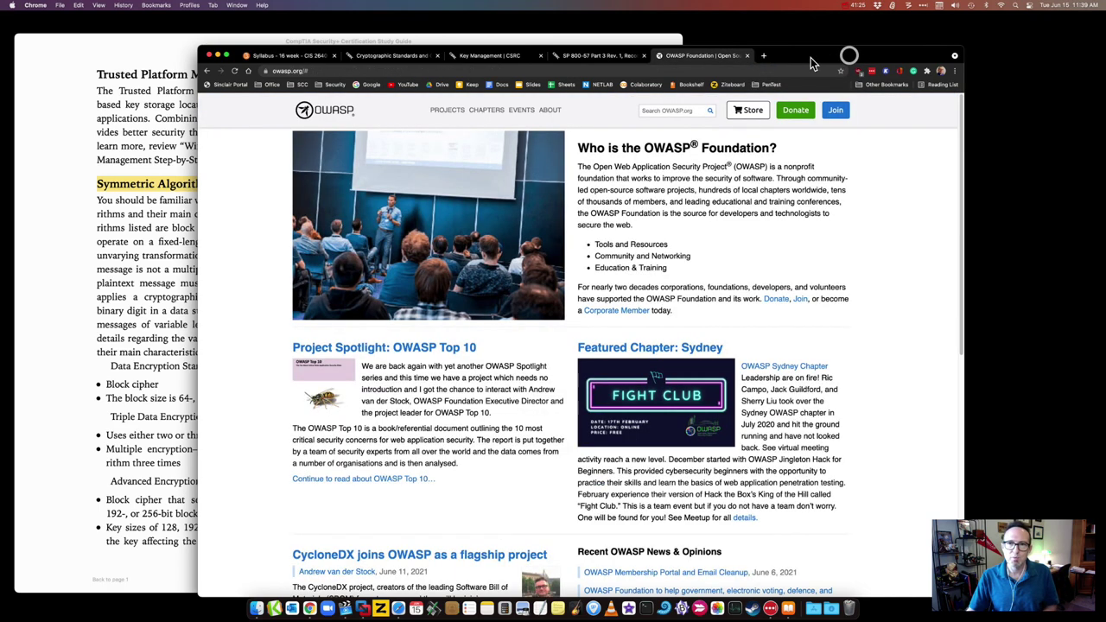
click(747, 55)
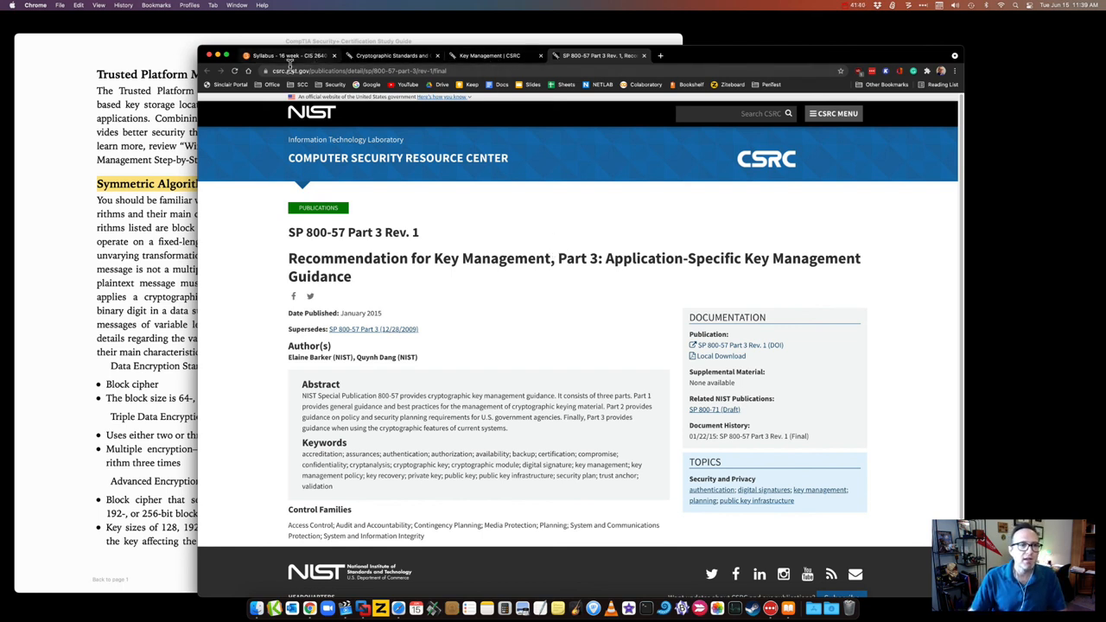
Step: Turn the textbook back to the Caesar and Vigenère spread, then bring the NIST page forward again
click(147, 231)
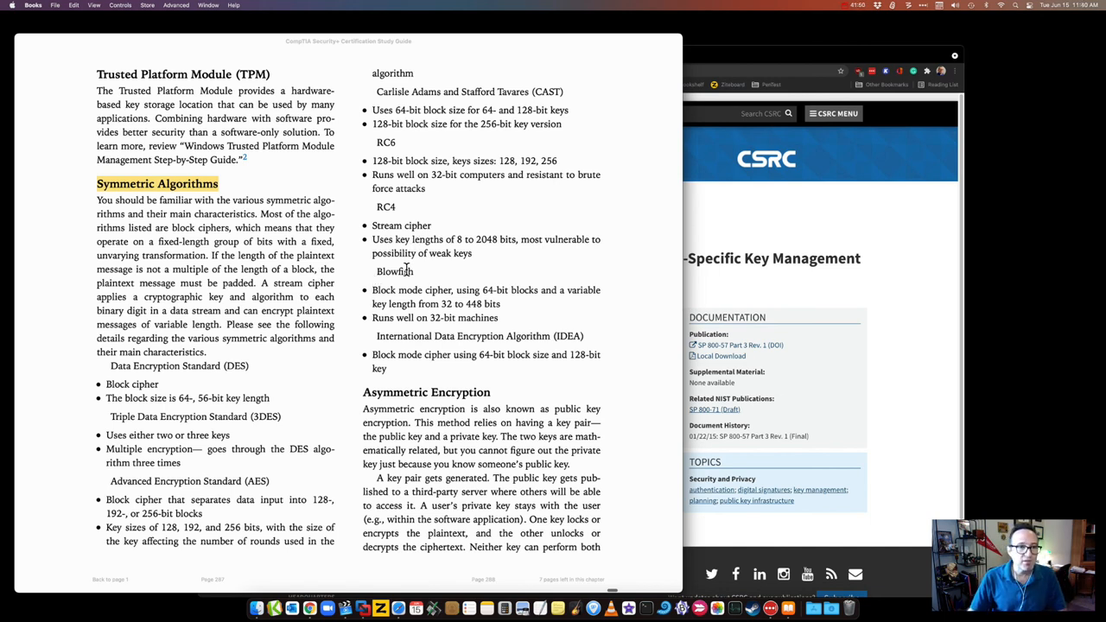
key(Left)
key(Left)
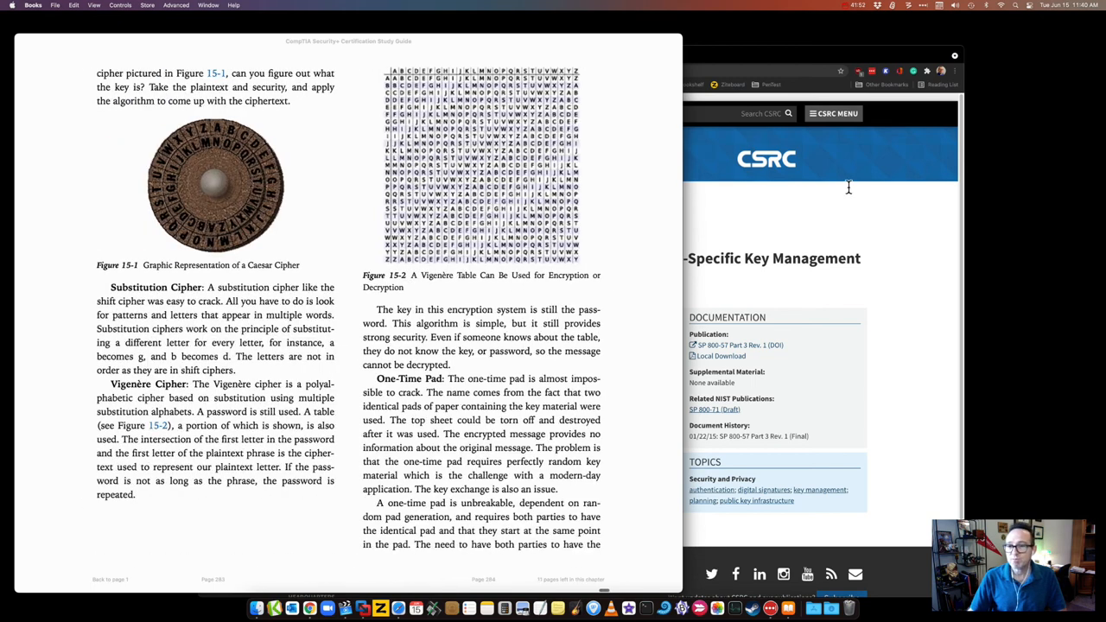
click(844, 209)
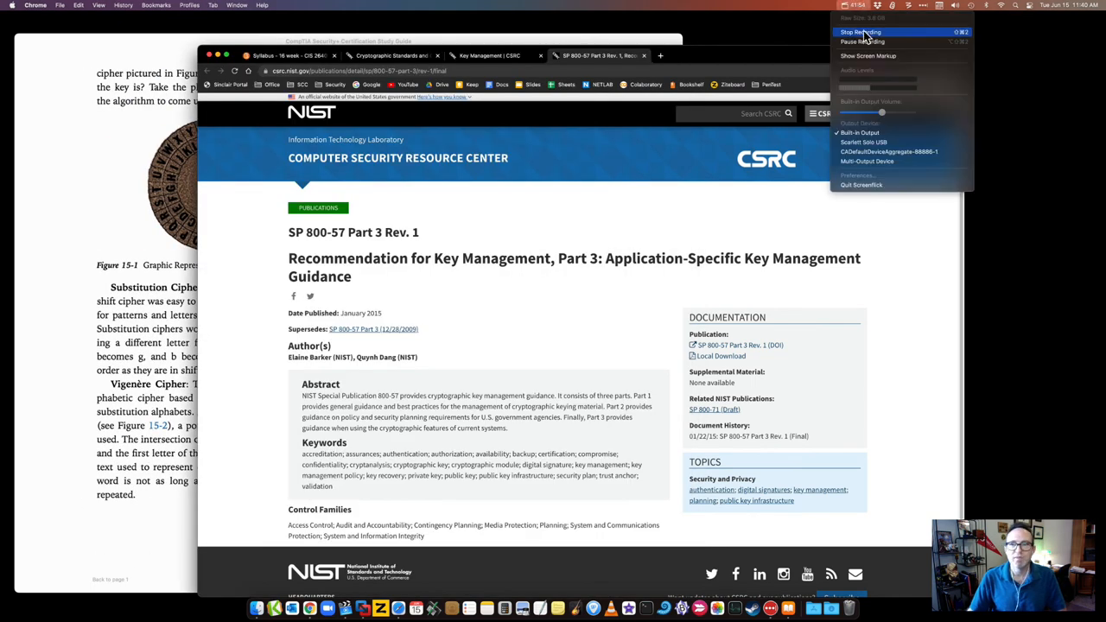